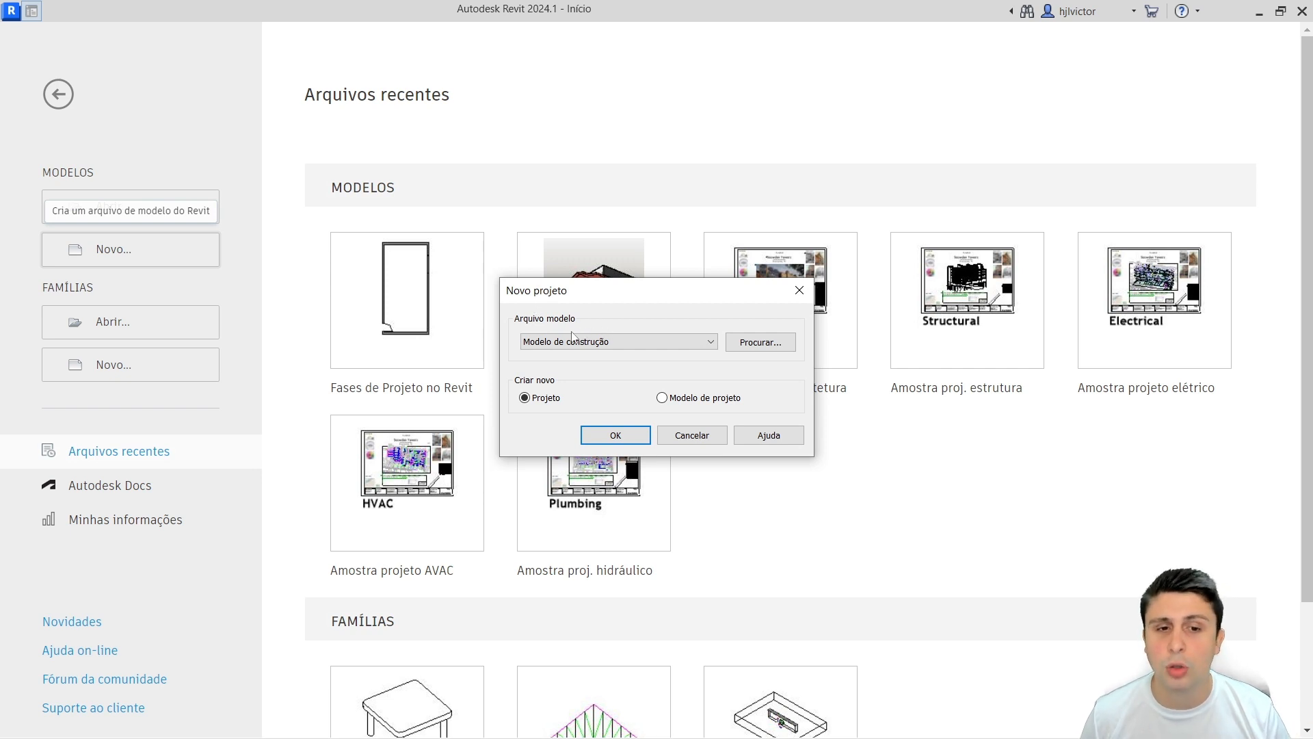
Create a new project based on the Modelo de arquitetura template
{"action": "left_click", "coordinate": [619, 342]}
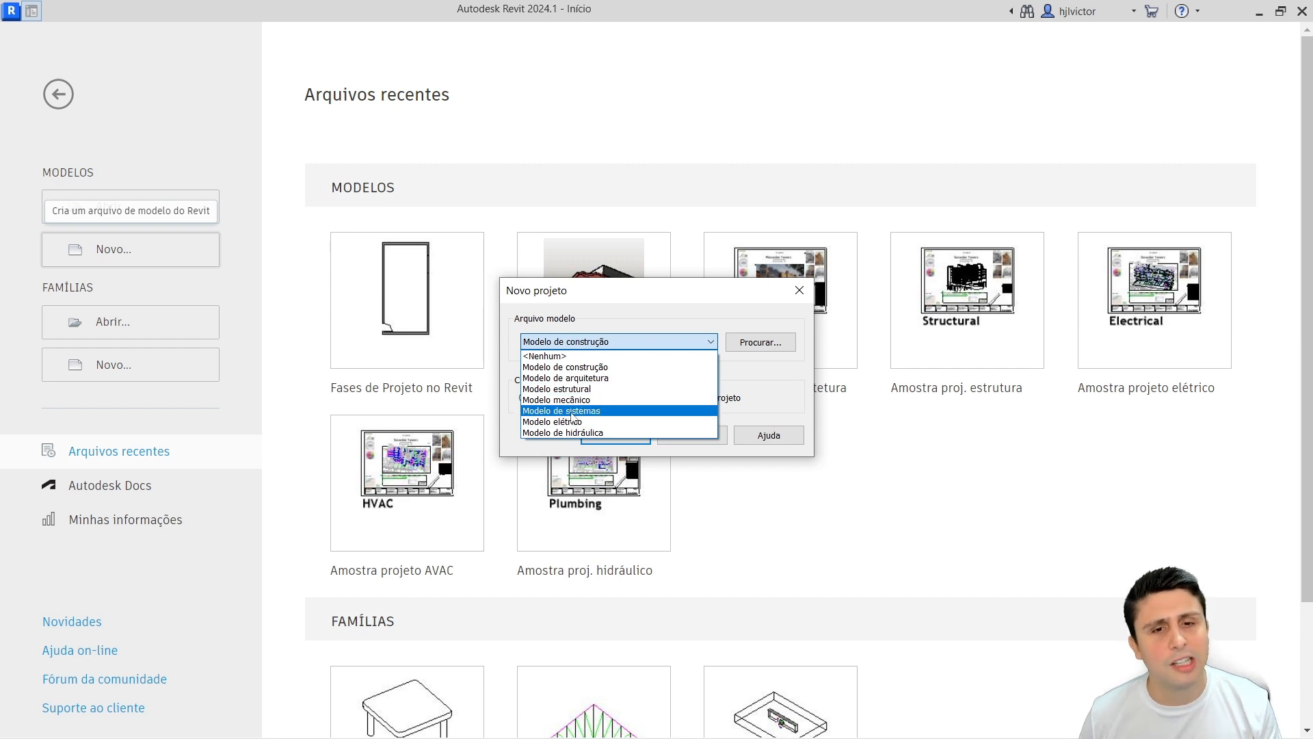
{"action": "left_click", "coordinate": [547, 378]}
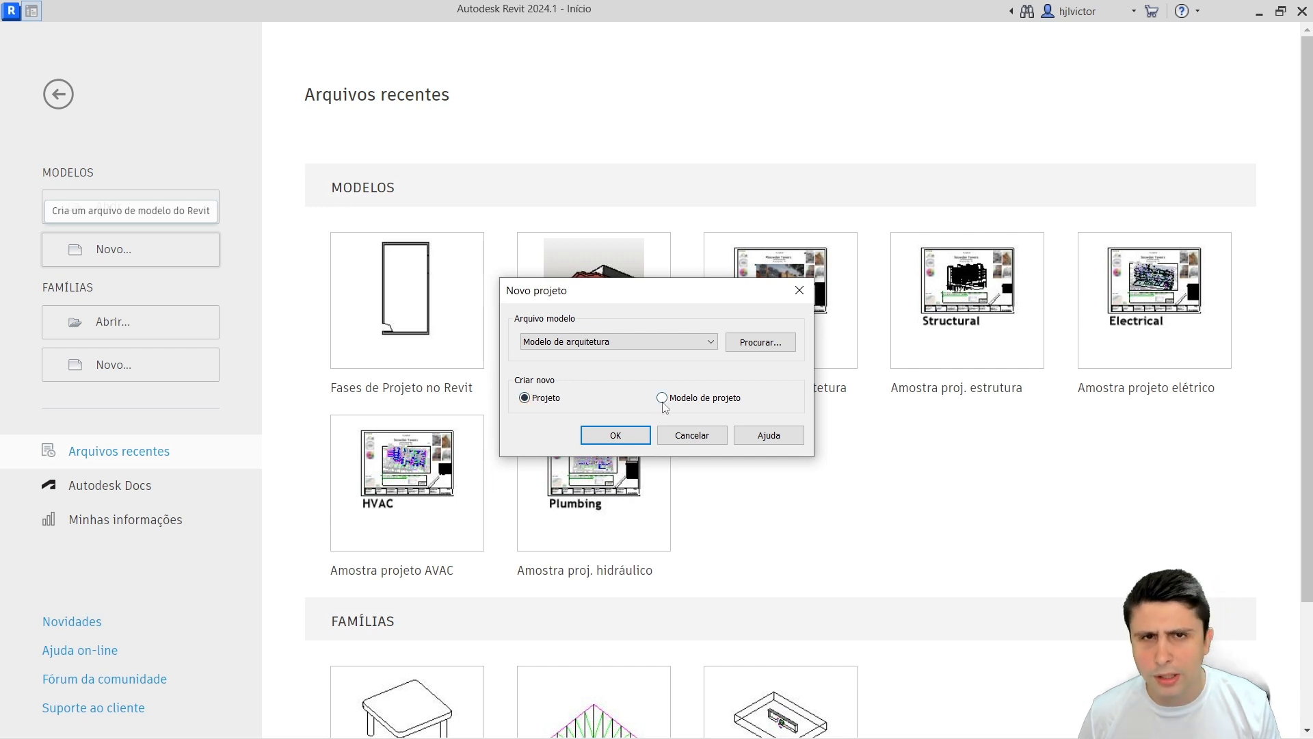
{"action": "left_click", "coordinate": [601, 439]}
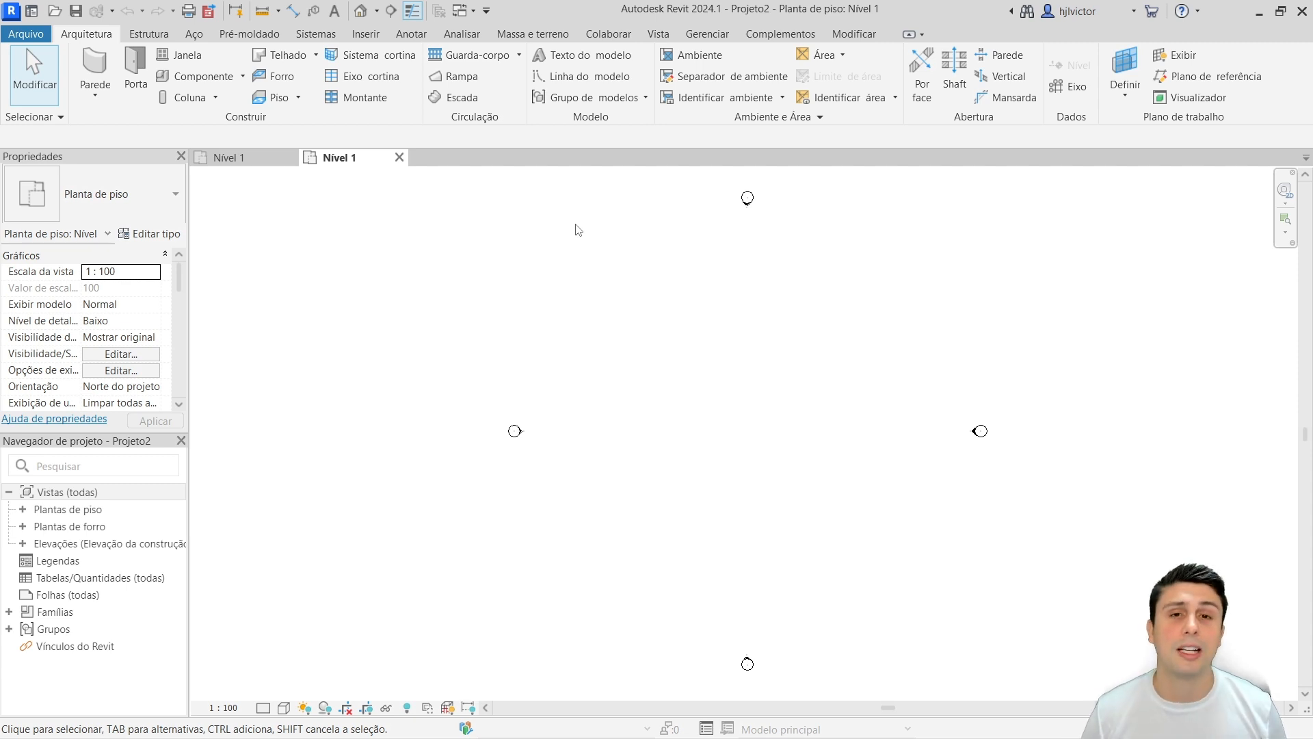
Return to the home screen and create another new project from the Modelo de arquitetura template
{"action": "key", "text": "ctrl+d"}
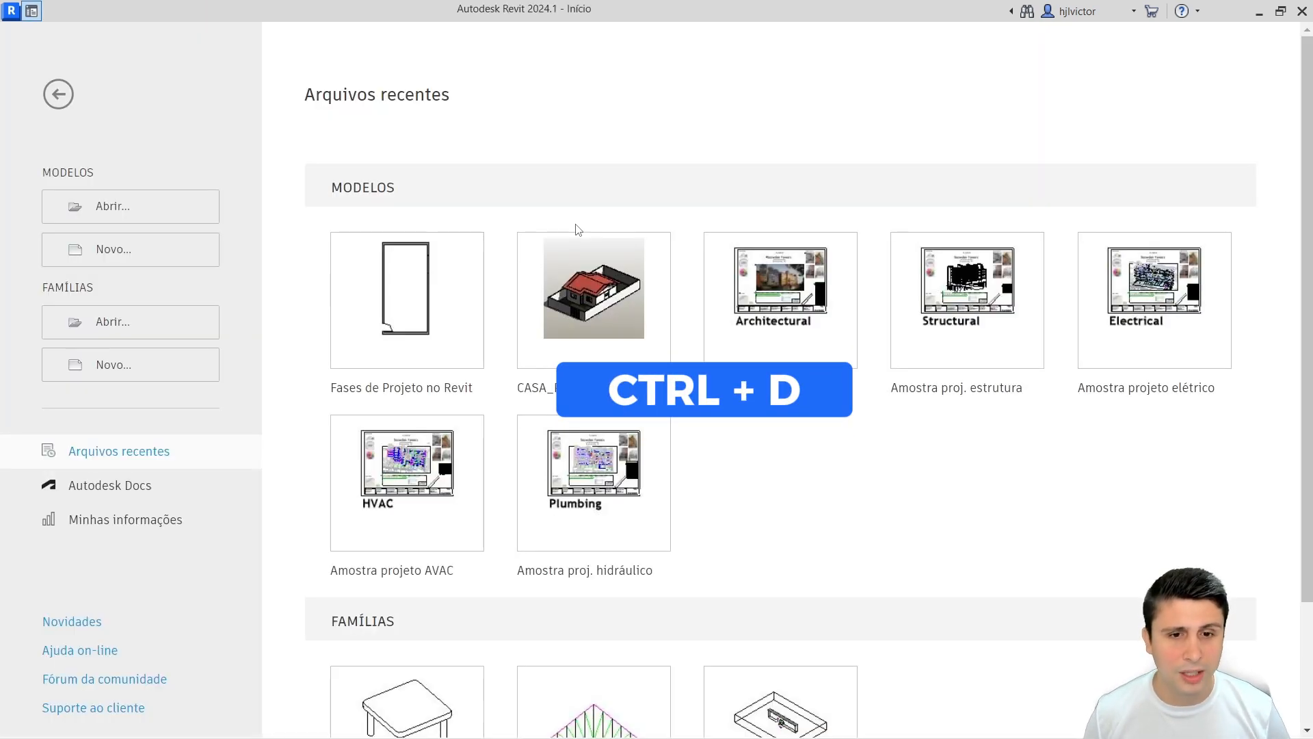
{"action": "left_click", "coordinate": [138, 256]}
{"action": "left_click", "coordinate": [598, 341]}
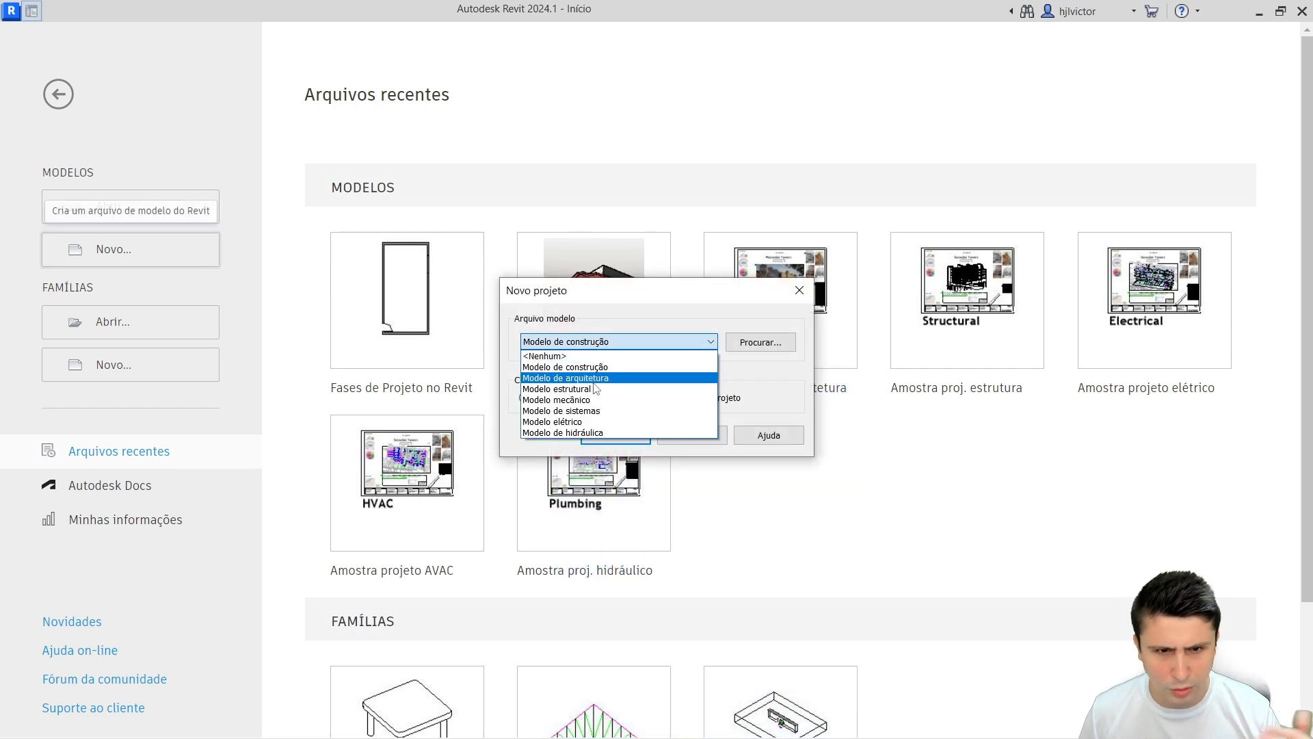
{"action": "left_click", "coordinate": [597, 392]}
{"action": "left_click", "coordinate": [610, 434]}
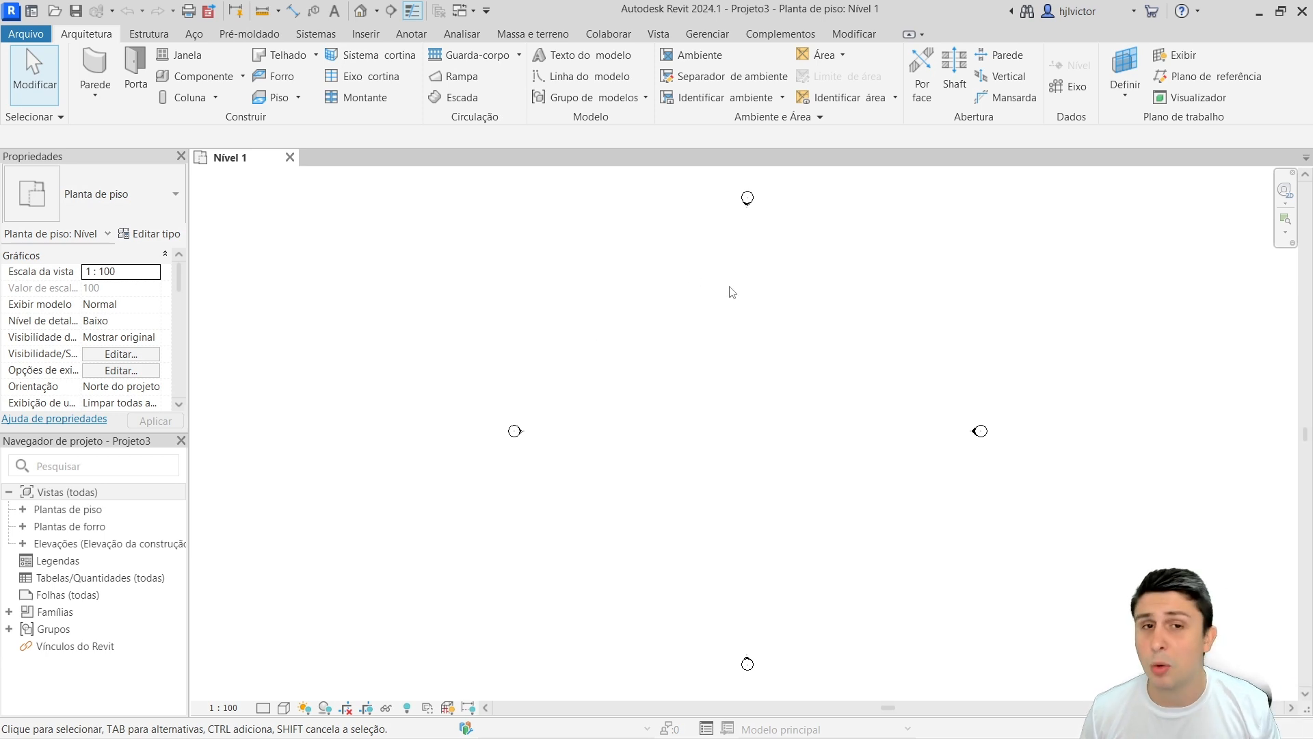
Switch to the image 6.png, examine the numbered parts of the Revit interface, and return to Revit
{"action": "key", "text": "alt+Tab"}
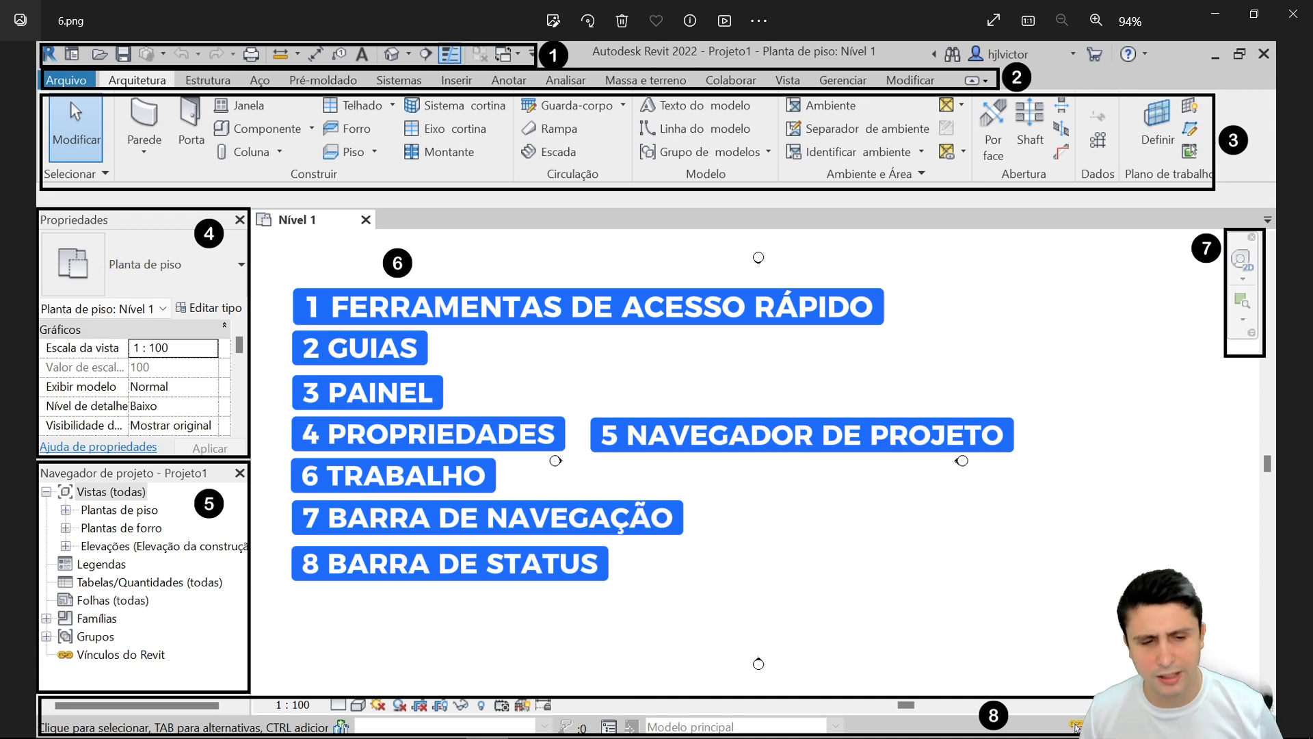
{"action": "key", "text": "alt+Tab"}
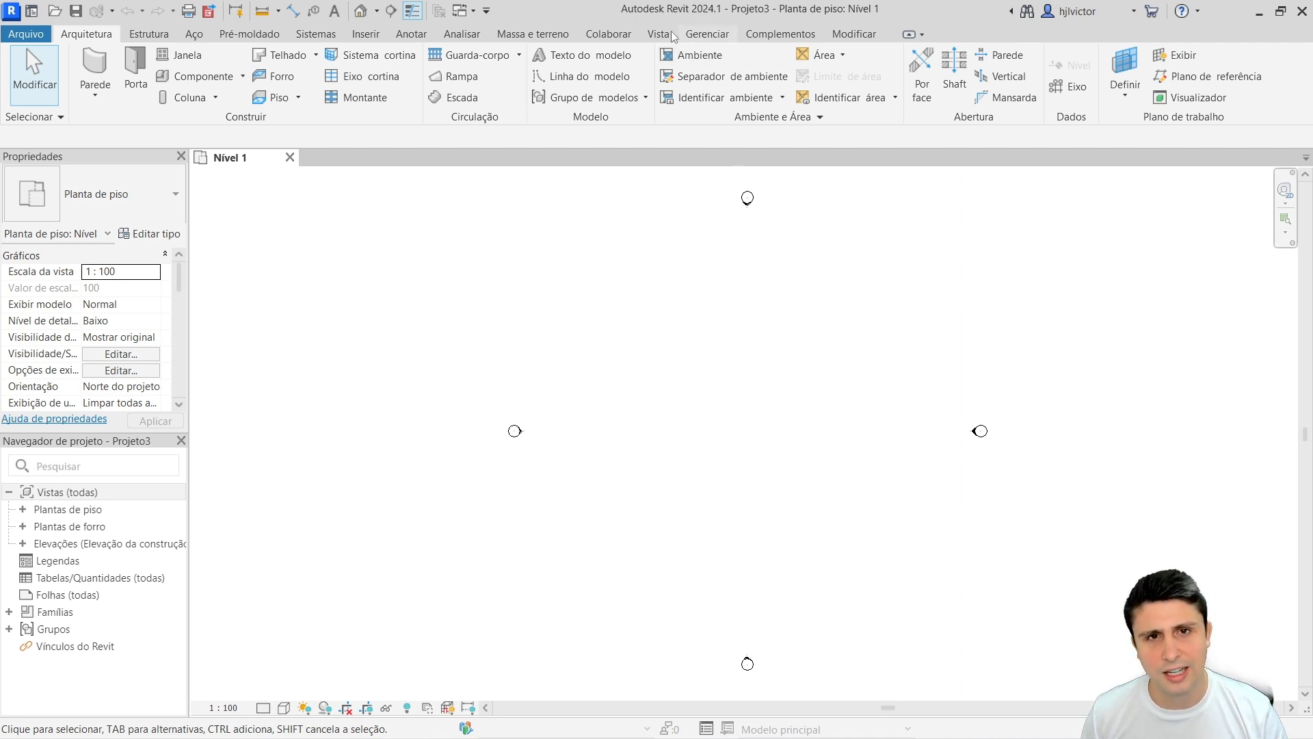
Open the project units and check the format settings of Ângulo without changing them
{"action": "left_click", "coordinate": [709, 36]}
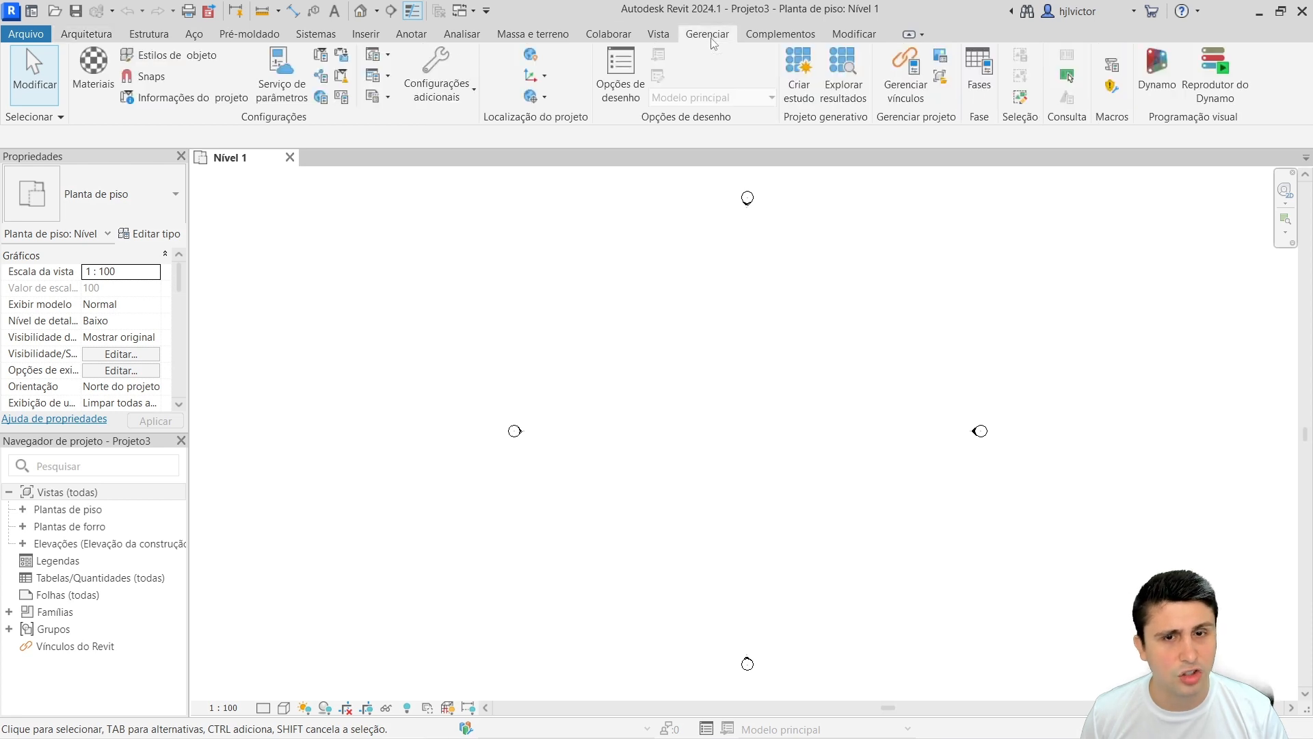
{"action": "left_click", "coordinate": [342, 99]}
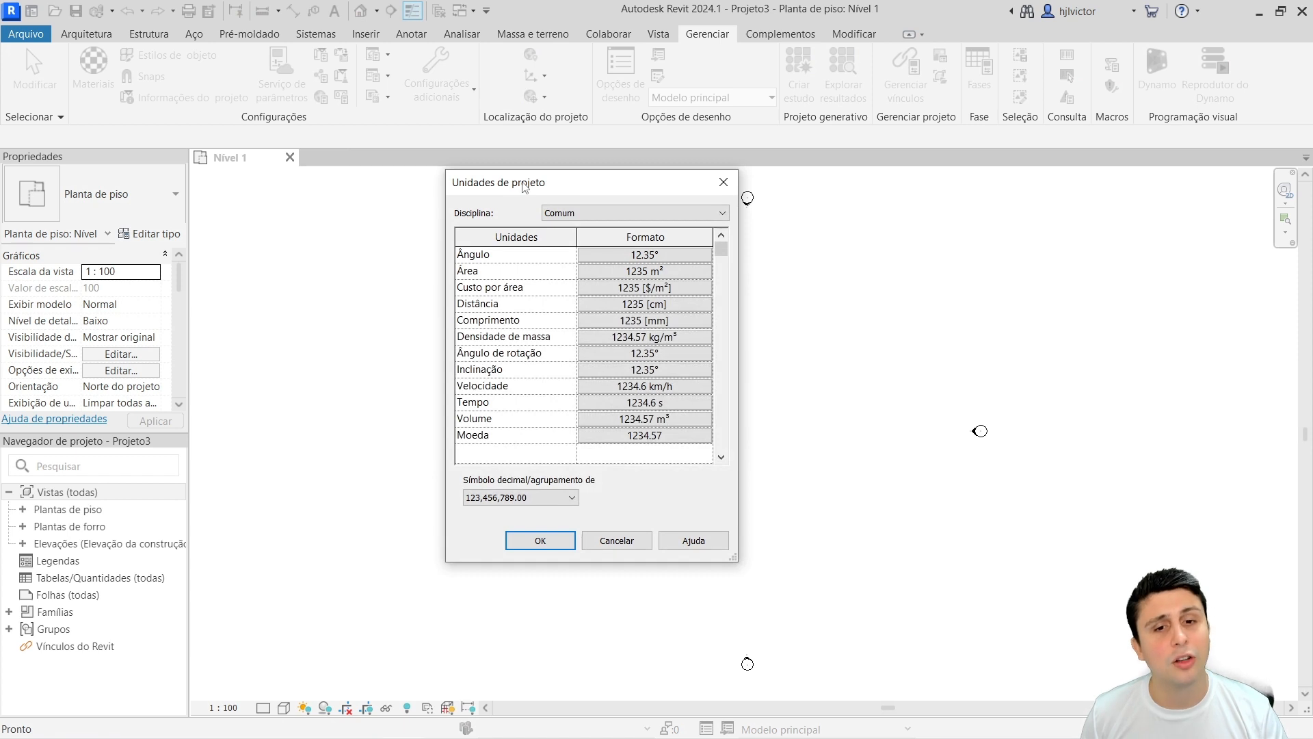
{"action": "left_click", "coordinate": [619, 259]}
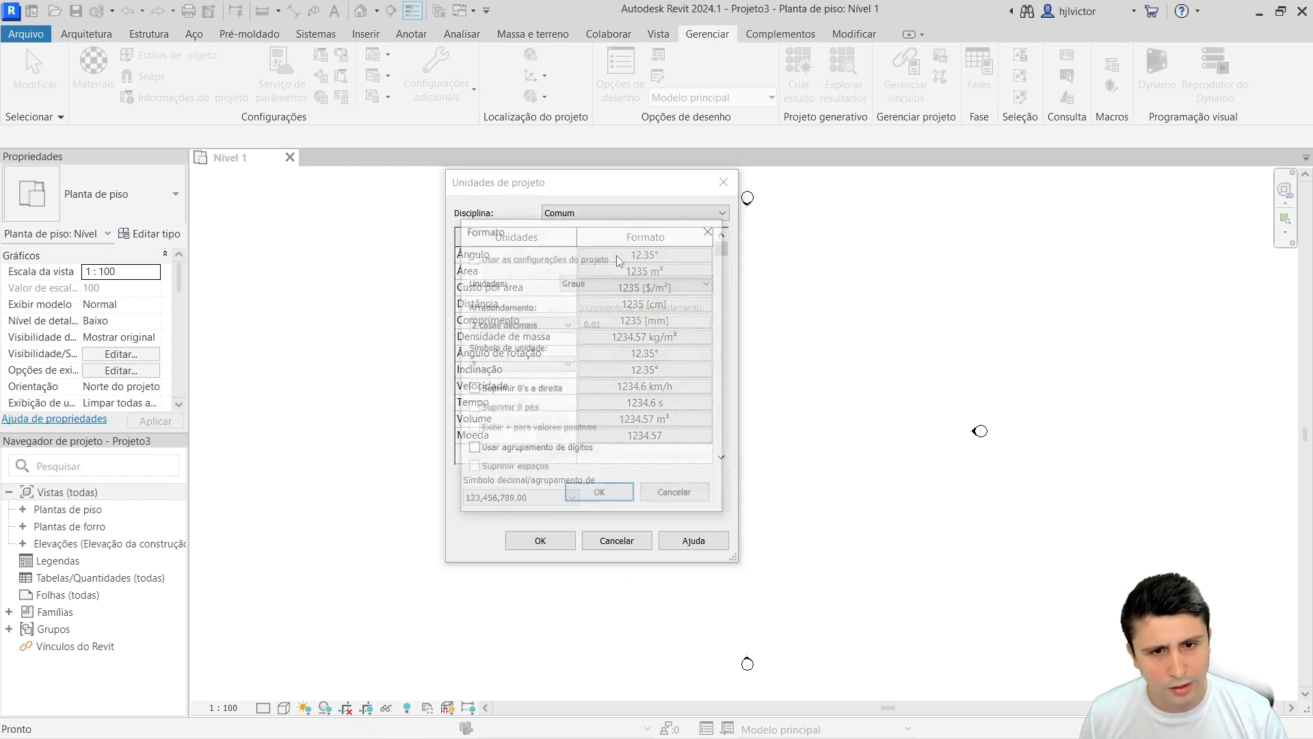
{"action": "left_click", "coordinate": [682, 494]}
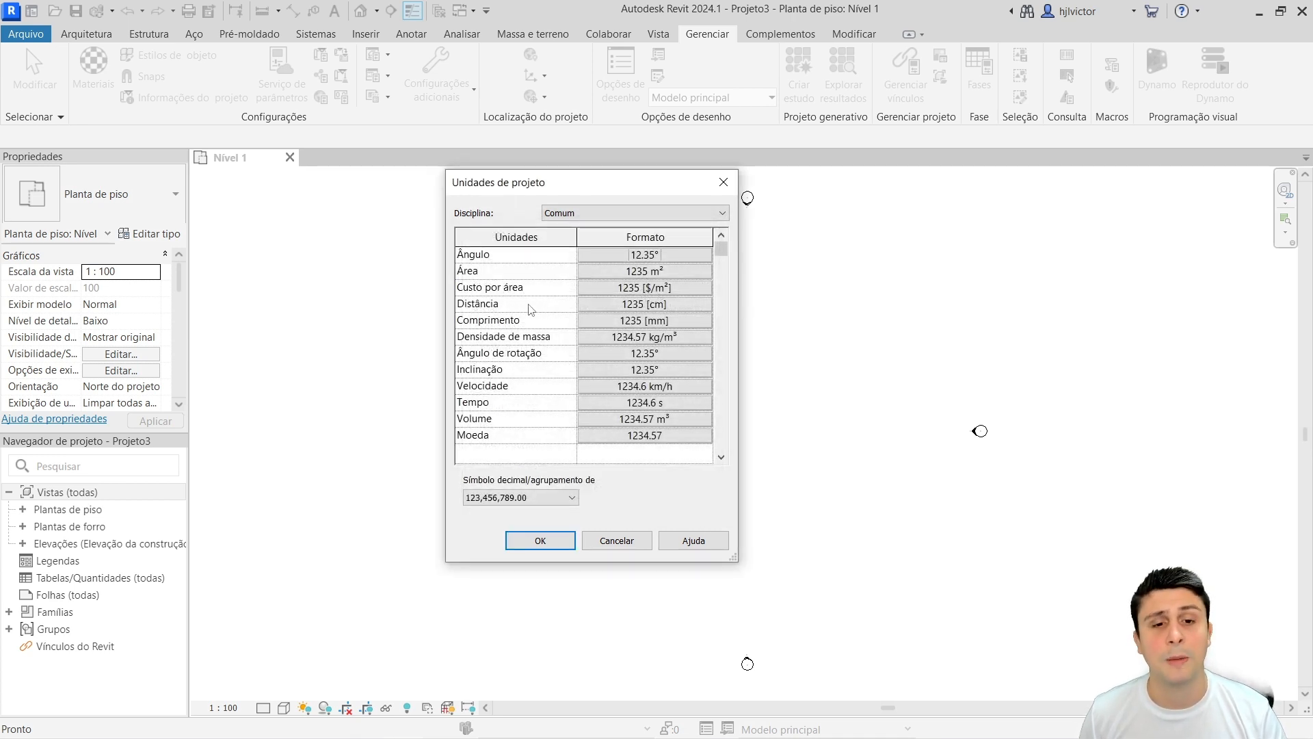
Set the Distância format to Metros with 2 casas decimais and unit symbol Nenhum
{"action": "left_click", "coordinate": [630, 304]}
{"action": "left_click", "coordinate": [613, 282]}
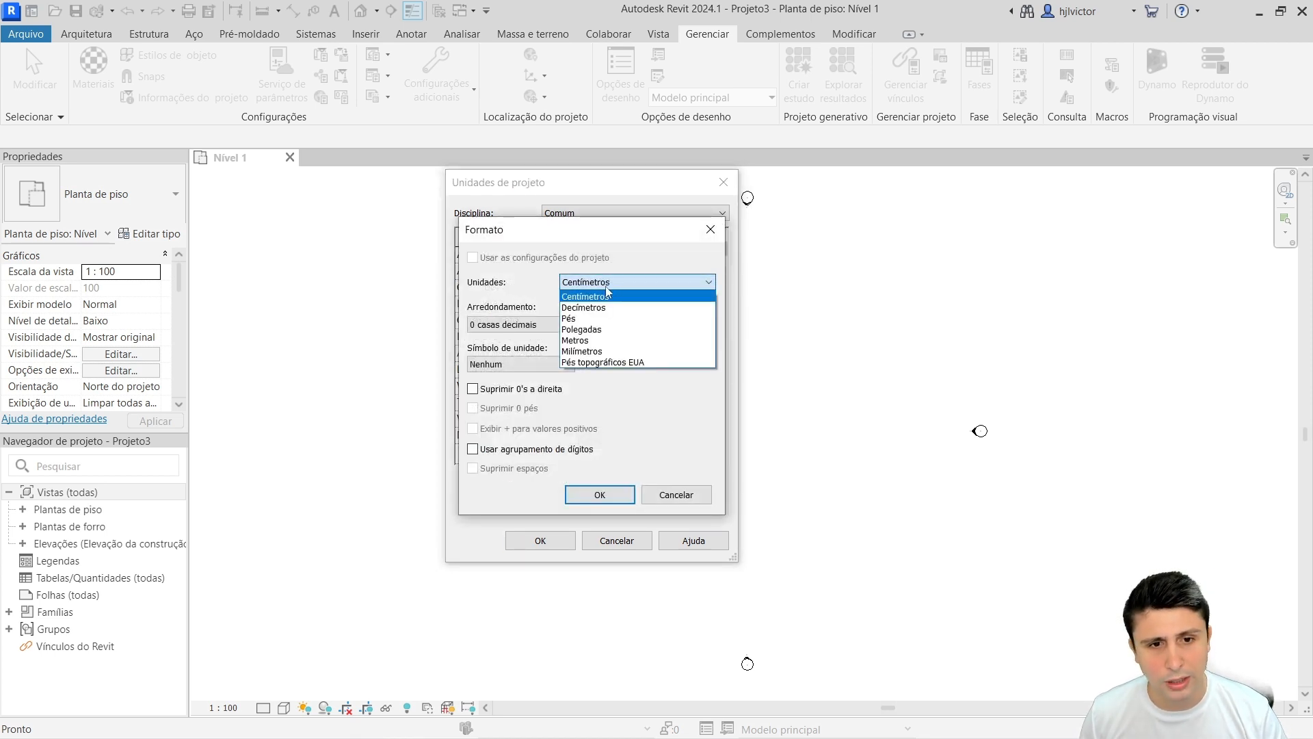
{"action": "left_click", "coordinate": [585, 342]}
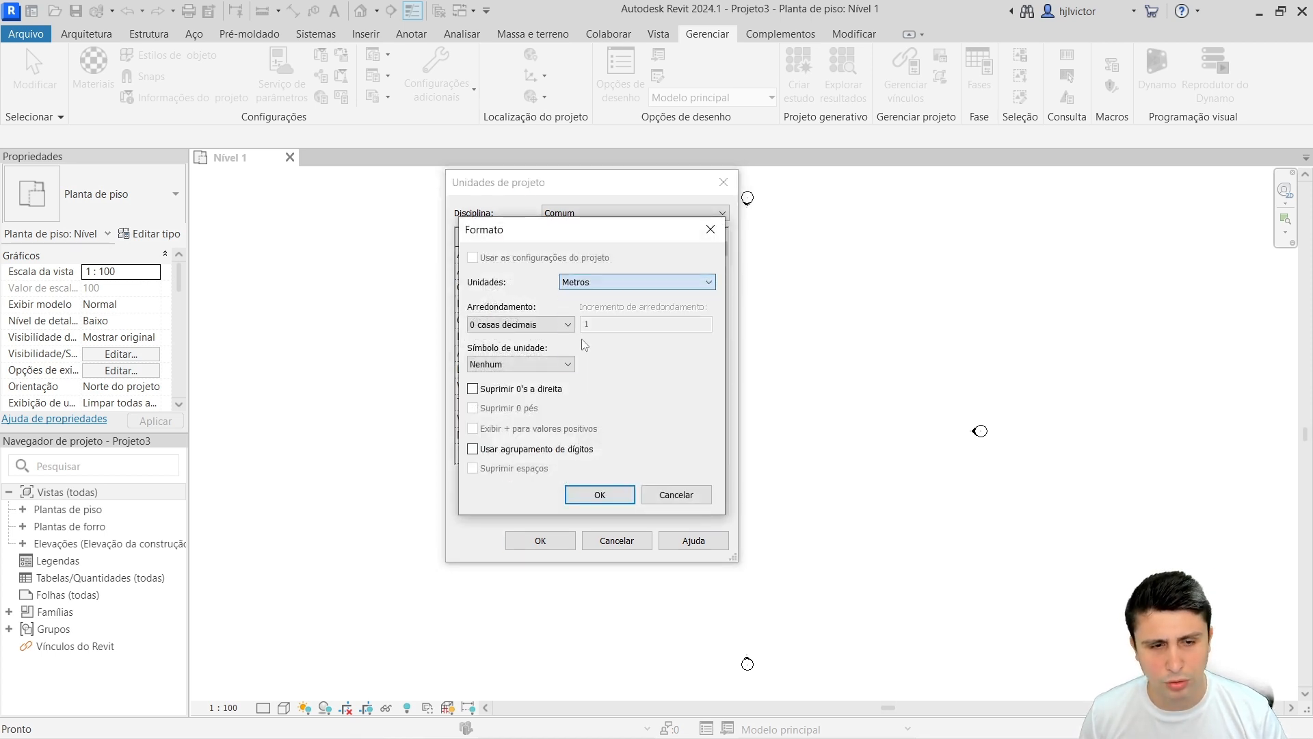
{"action": "left_click", "coordinate": [495, 331]}
{"action": "left_click", "coordinate": [511, 392]}
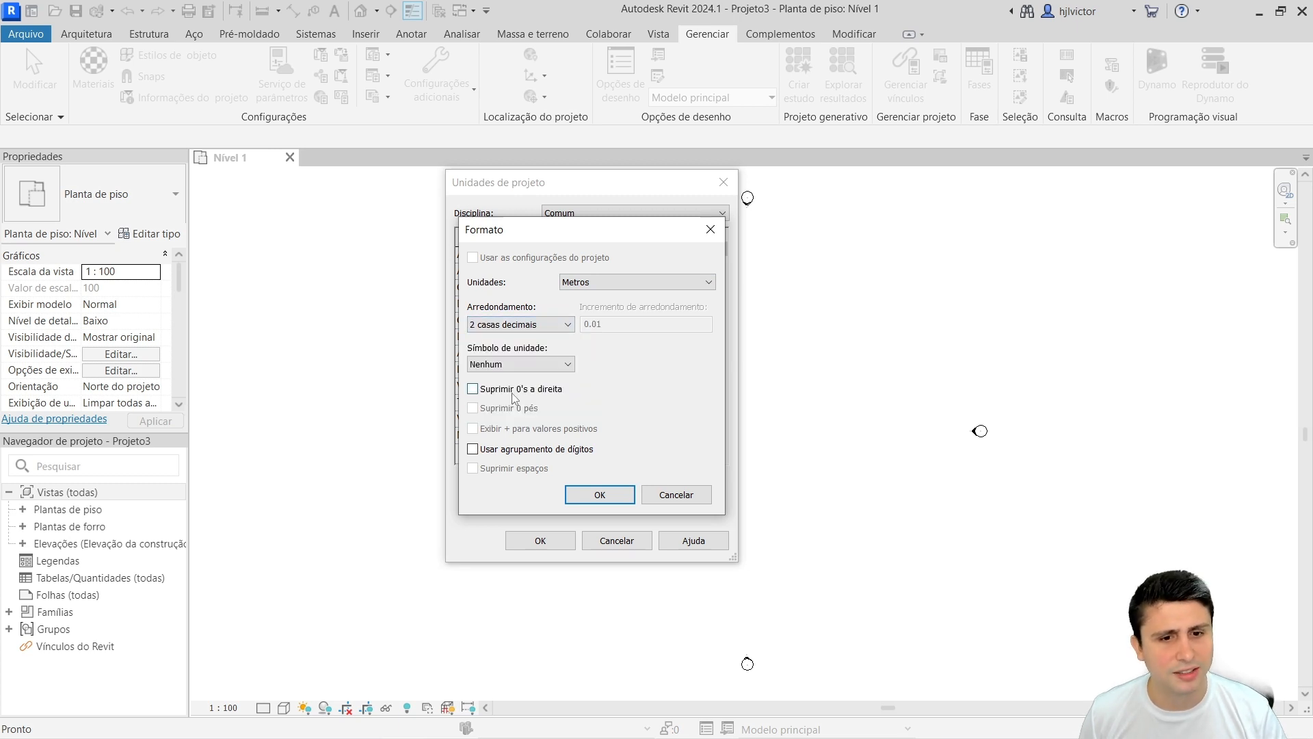
{"action": "left_click", "coordinate": [530, 364]}
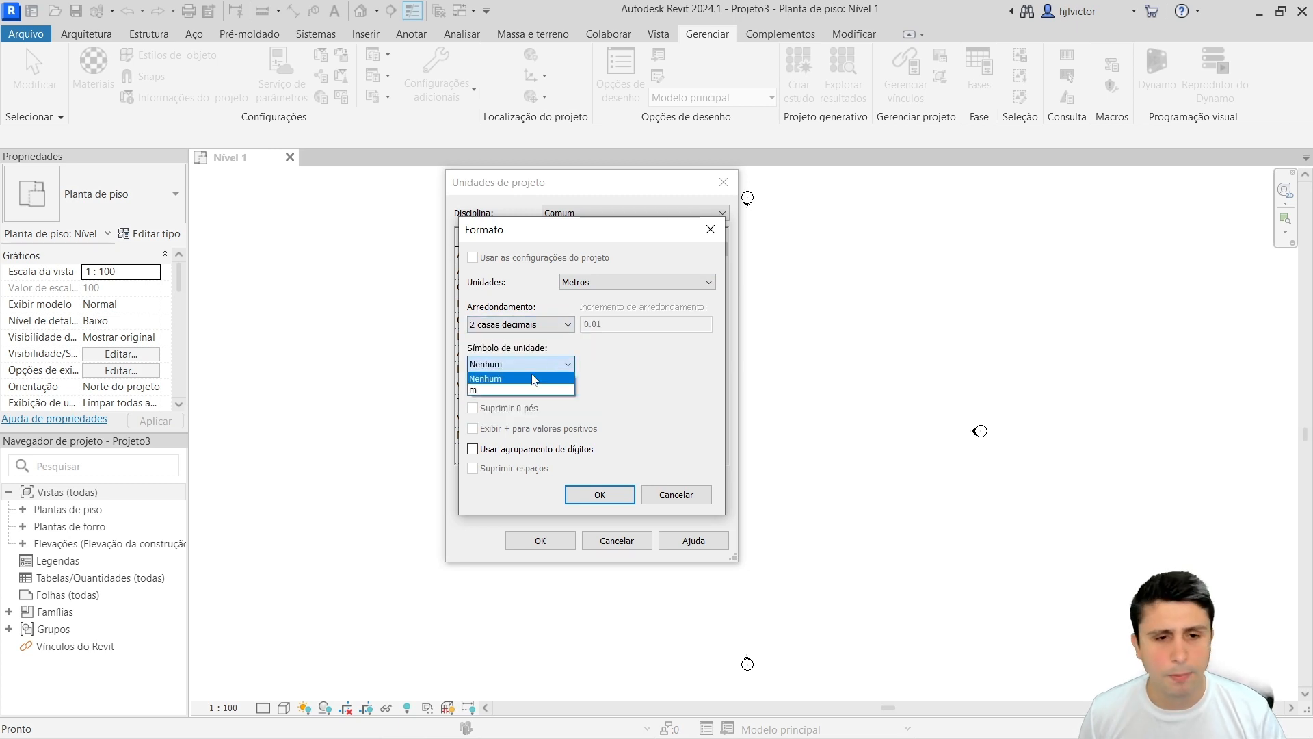
{"action": "left_click", "coordinate": [538, 379]}
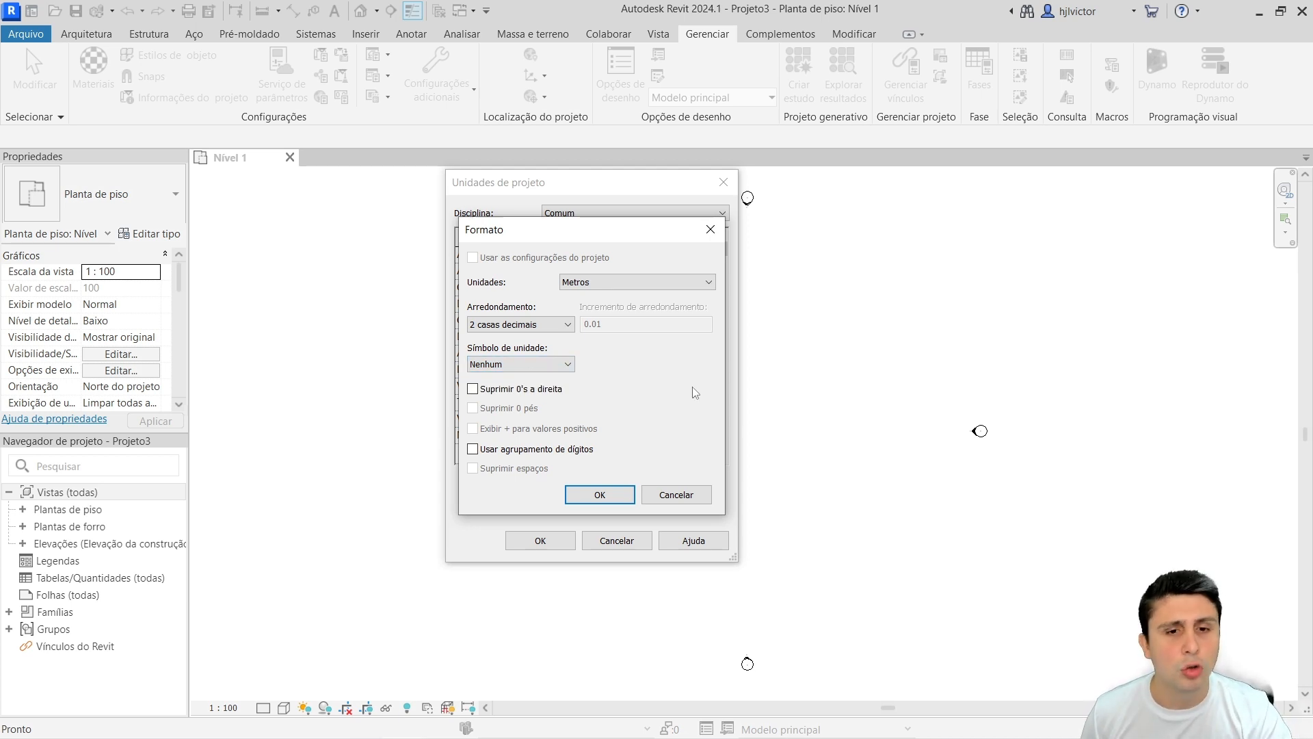
{"action": "left_click", "coordinate": [589, 494]}
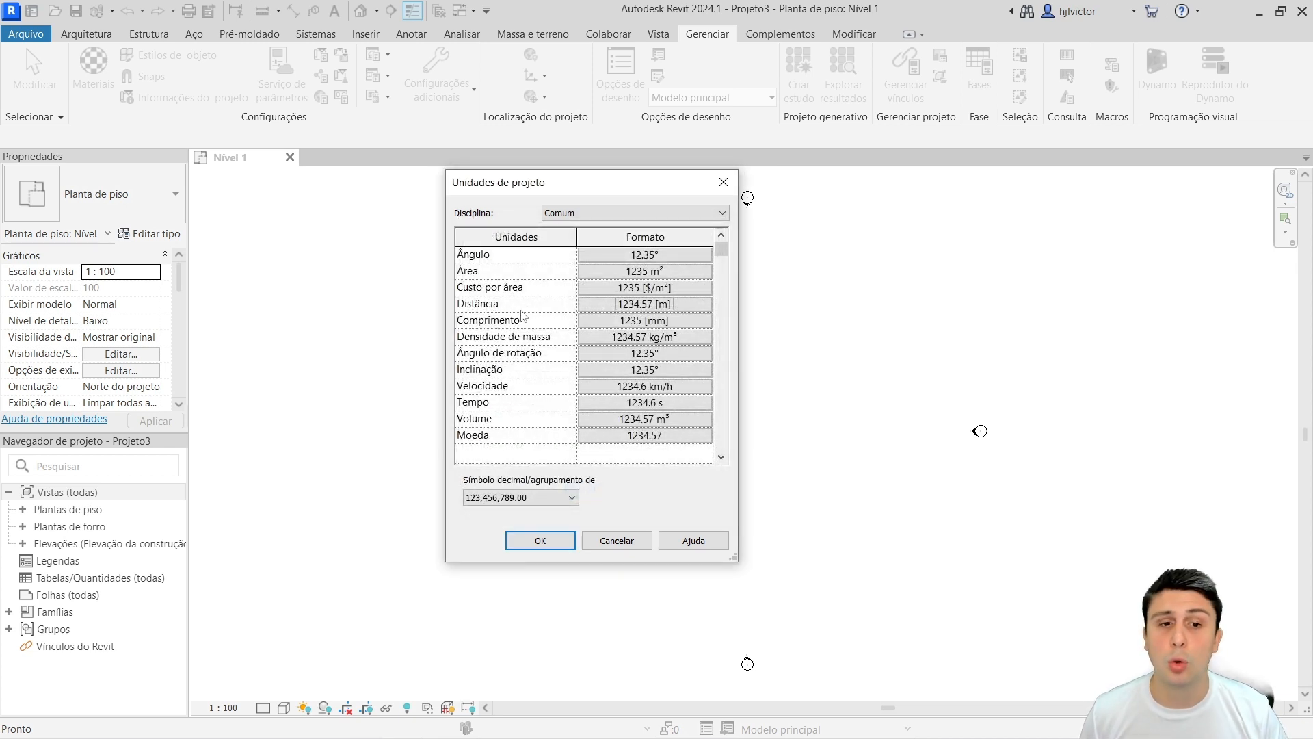
Set the Comprimento format to Metros with 2 casas decimais
{"action": "left_click", "coordinate": [648, 324]}
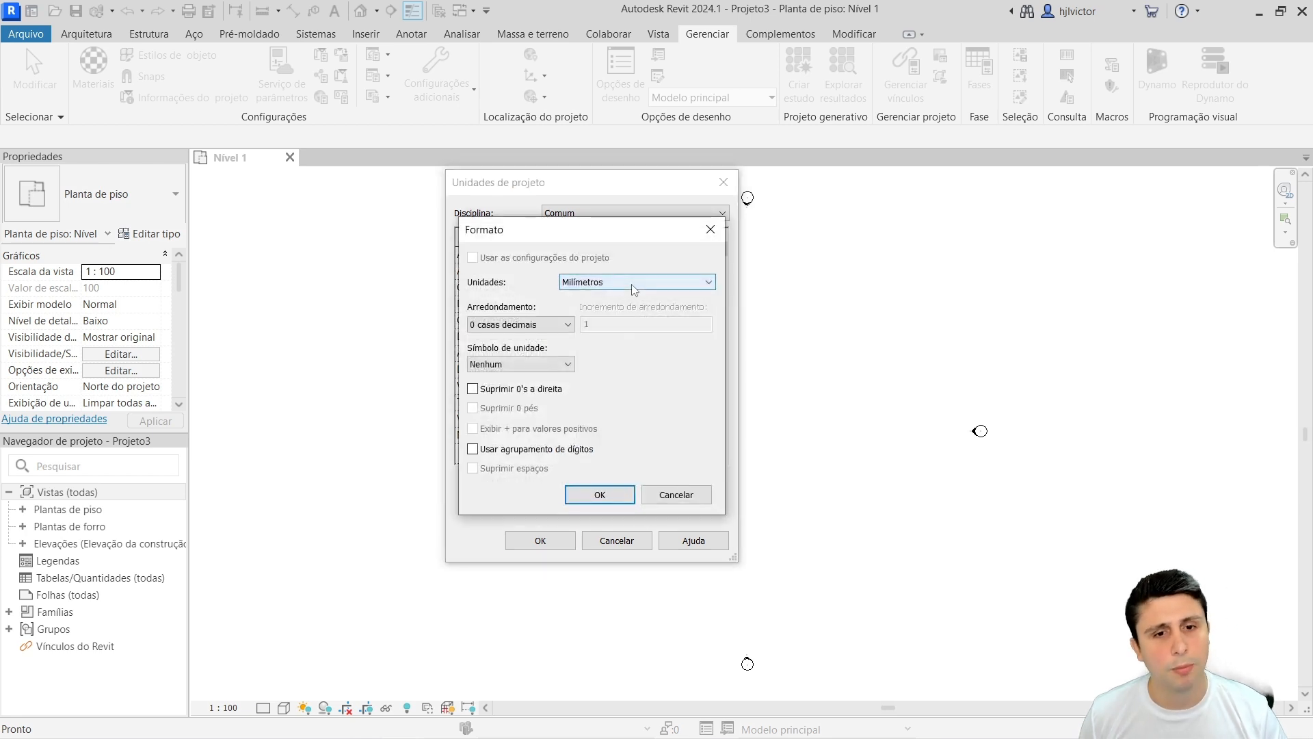
{"action": "left_click", "coordinate": [634, 286]}
{"action": "left_click", "coordinate": [588, 340]}
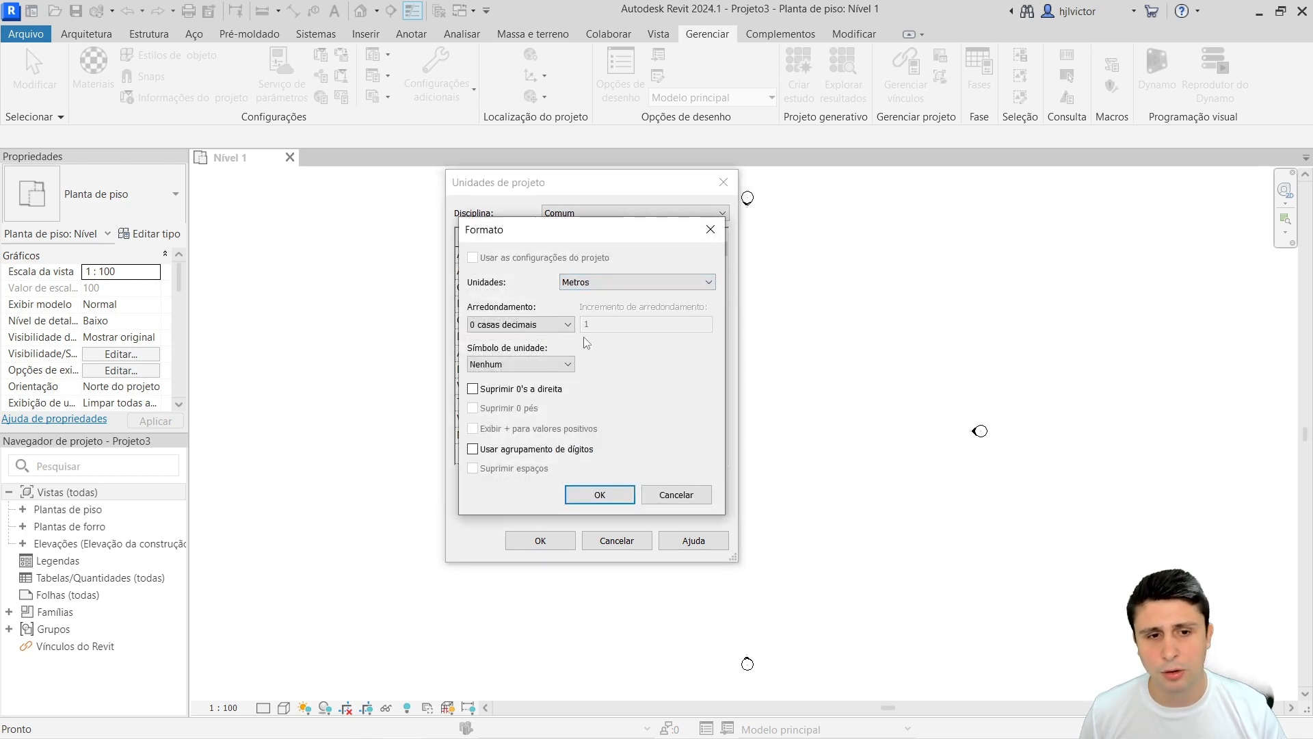
{"action": "left_click", "coordinate": [542, 328]}
{"action": "left_click", "coordinate": [501, 400]}
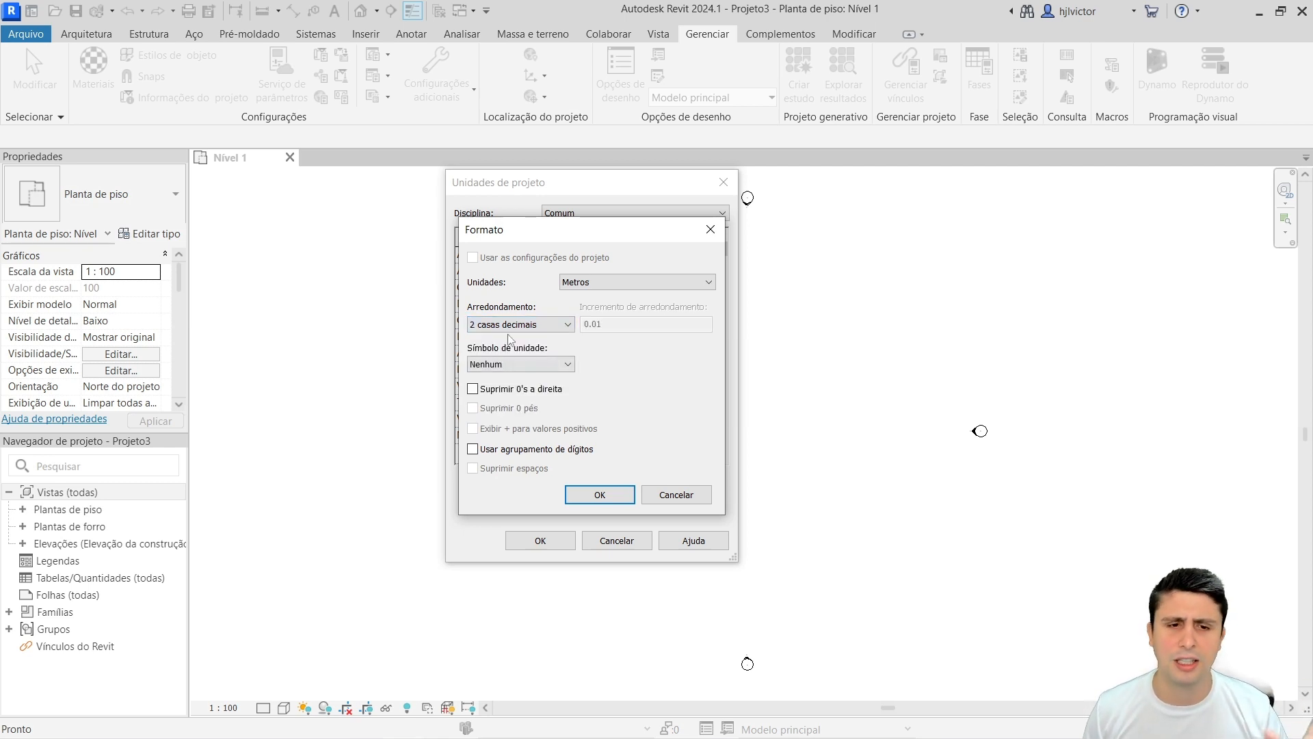
{"action": "left_click", "coordinate": [600, 494]}
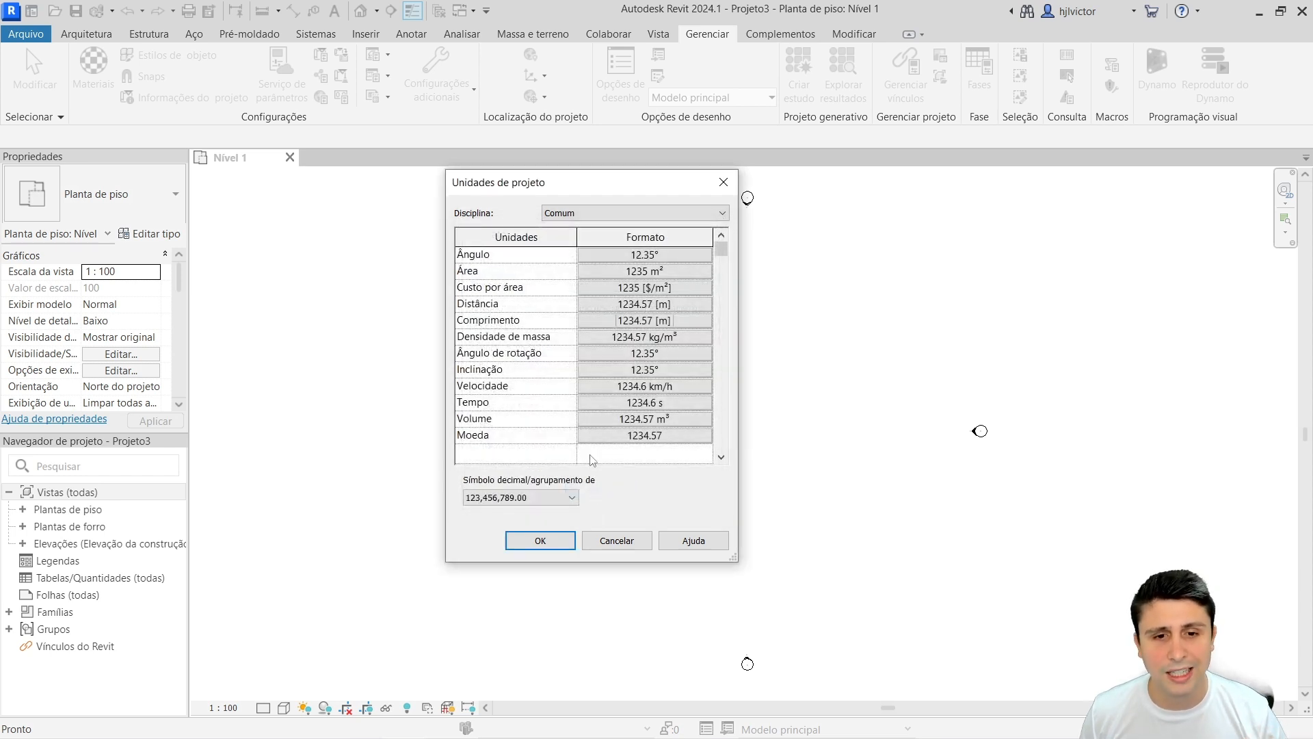
Set the Inclinação format to Percentual
{"action": "left_click", "coordinate": [626, 372]}
{"action": "left_click", "coordinate": [604, 285]}
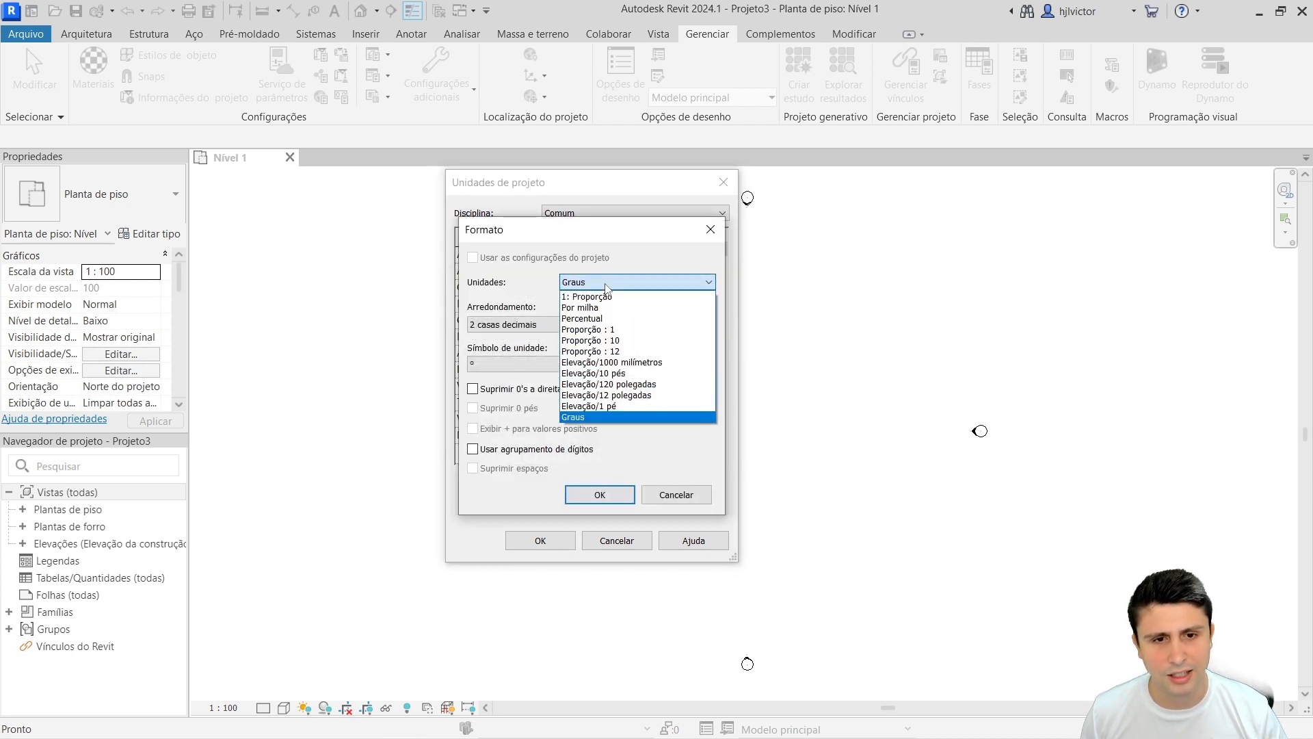
{"action": "left_click", "coordinate": [586, 319]}
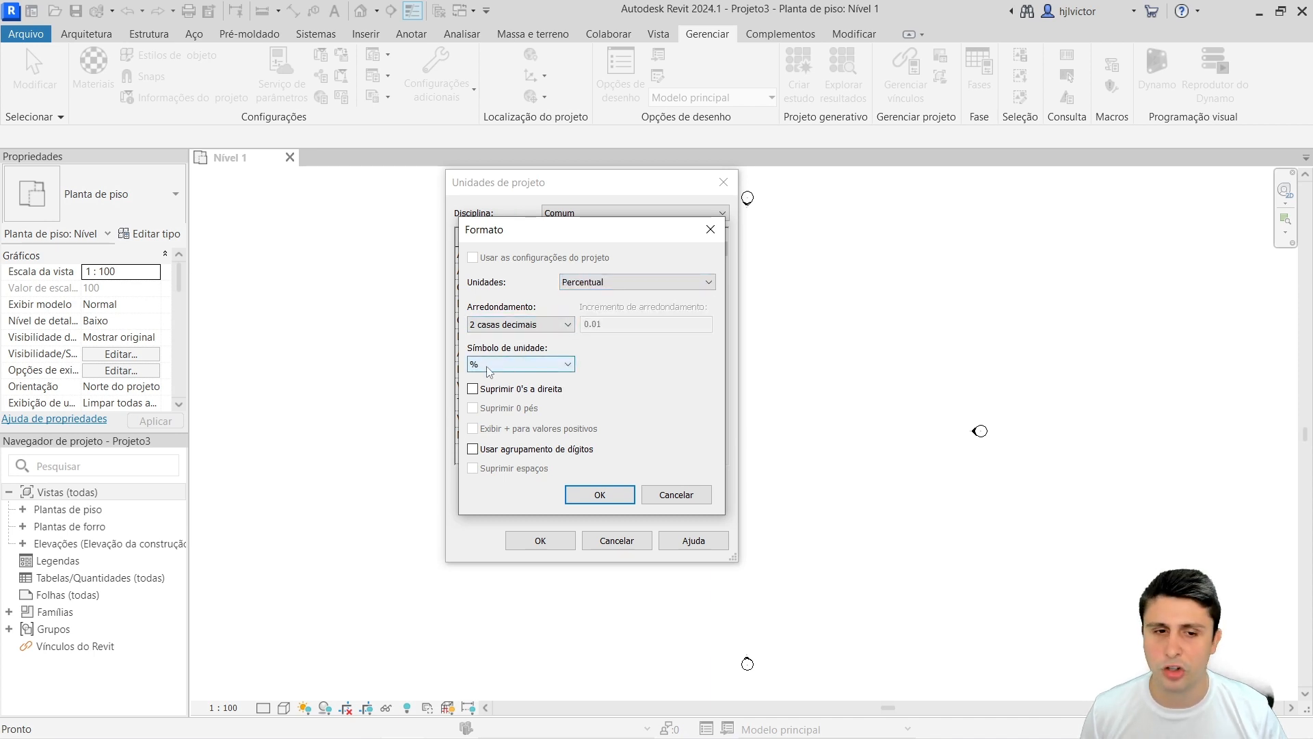
{"action": "left_click", "coordinate": [599, 494]}
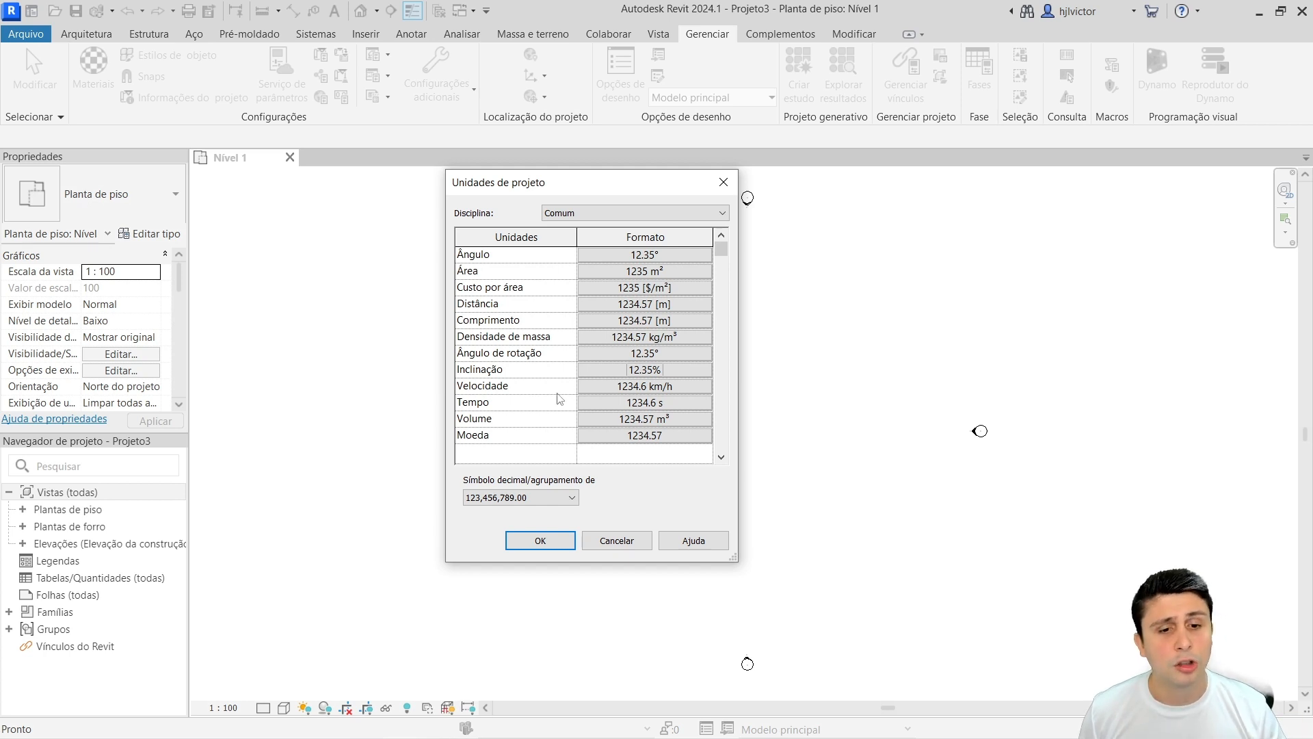
Set the decimal symbol and digit grouping to 123.456.789,00 and apply the project units
{"action": "left_click", "coordinate": [497, 495]}
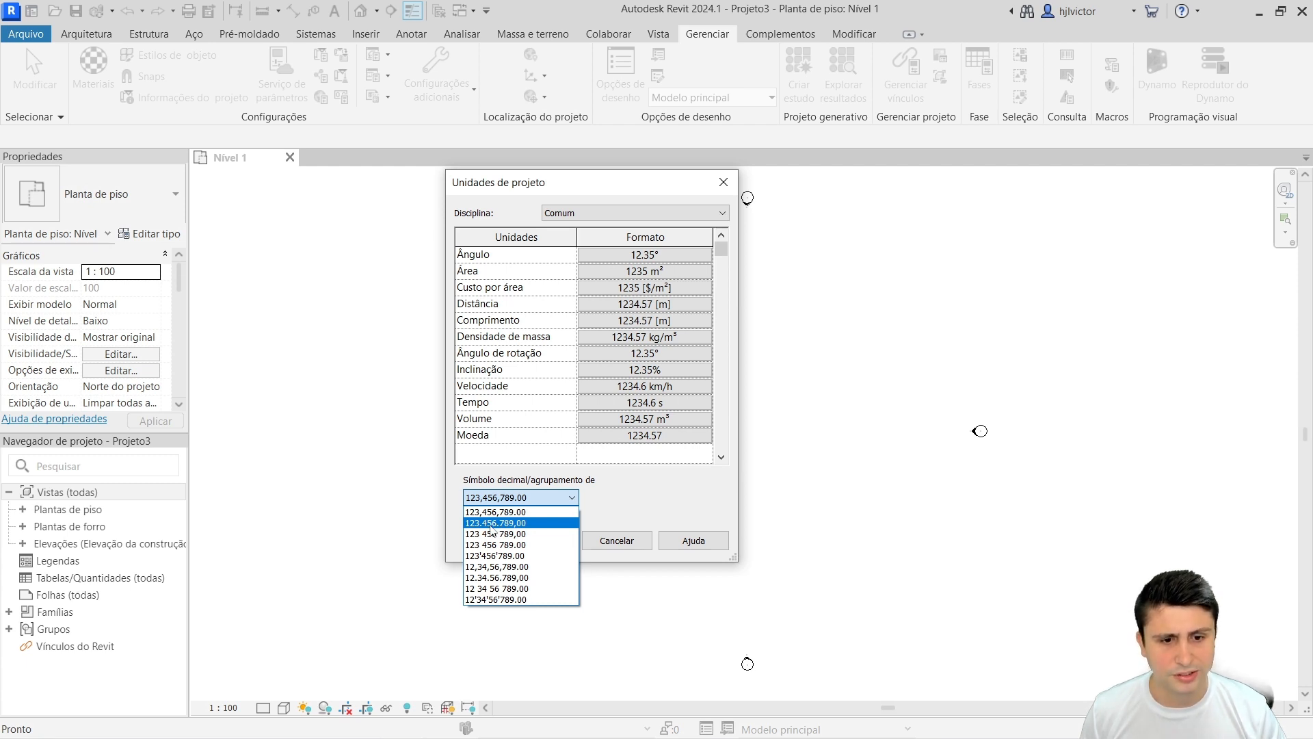
{"action": "left_click", "coordinate": [494, 524]}
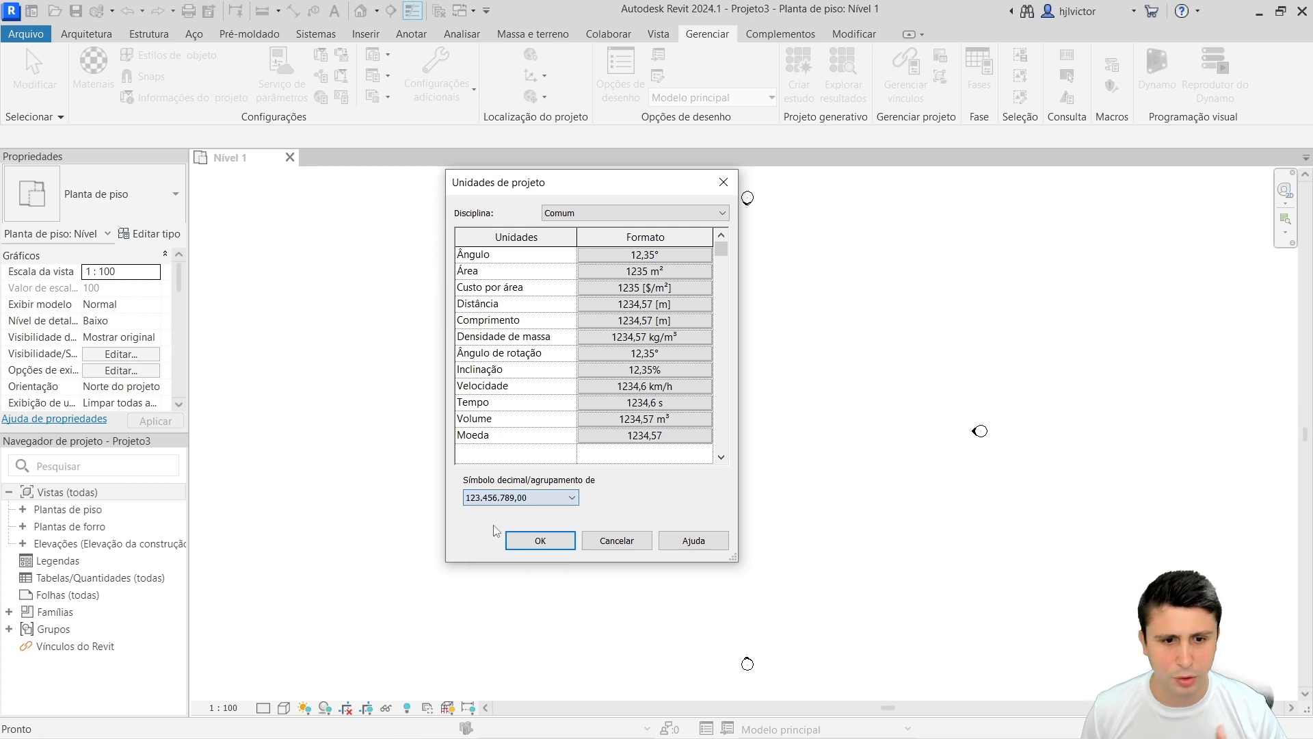
{"action": "left_click", "coordinate": [530, 542]}
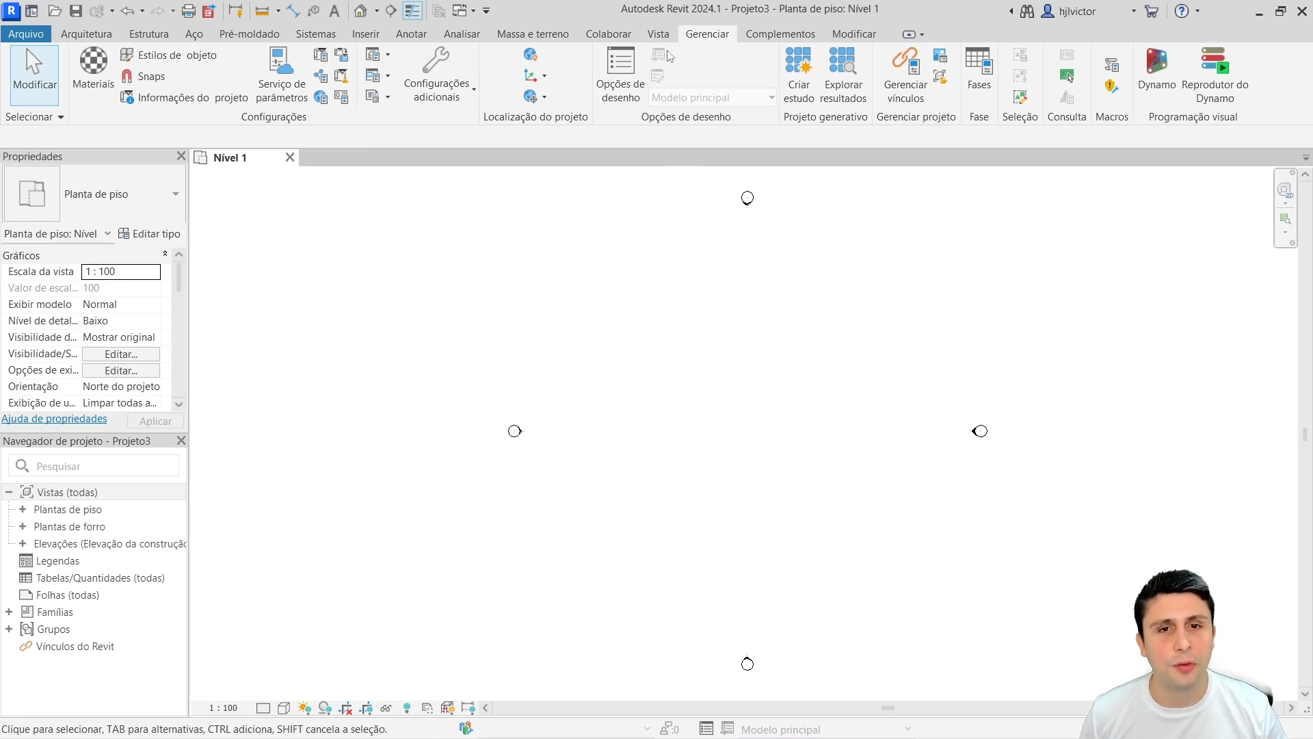
Review which interface elements, such as the project browser, properties and status bar, can be shown or hidden
{"action": "left_click", "coordinate": [657, 34]}
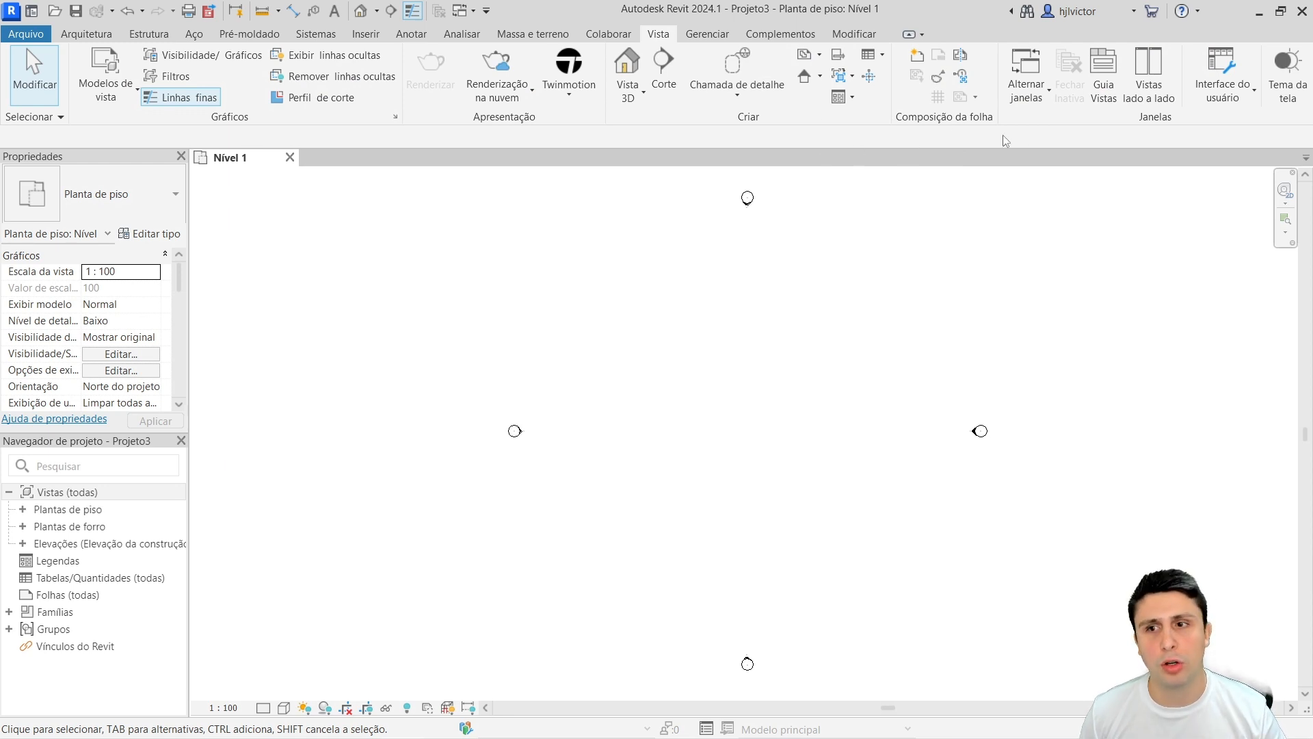
{"action": "left_click", "coordinate": [1211, 102]}
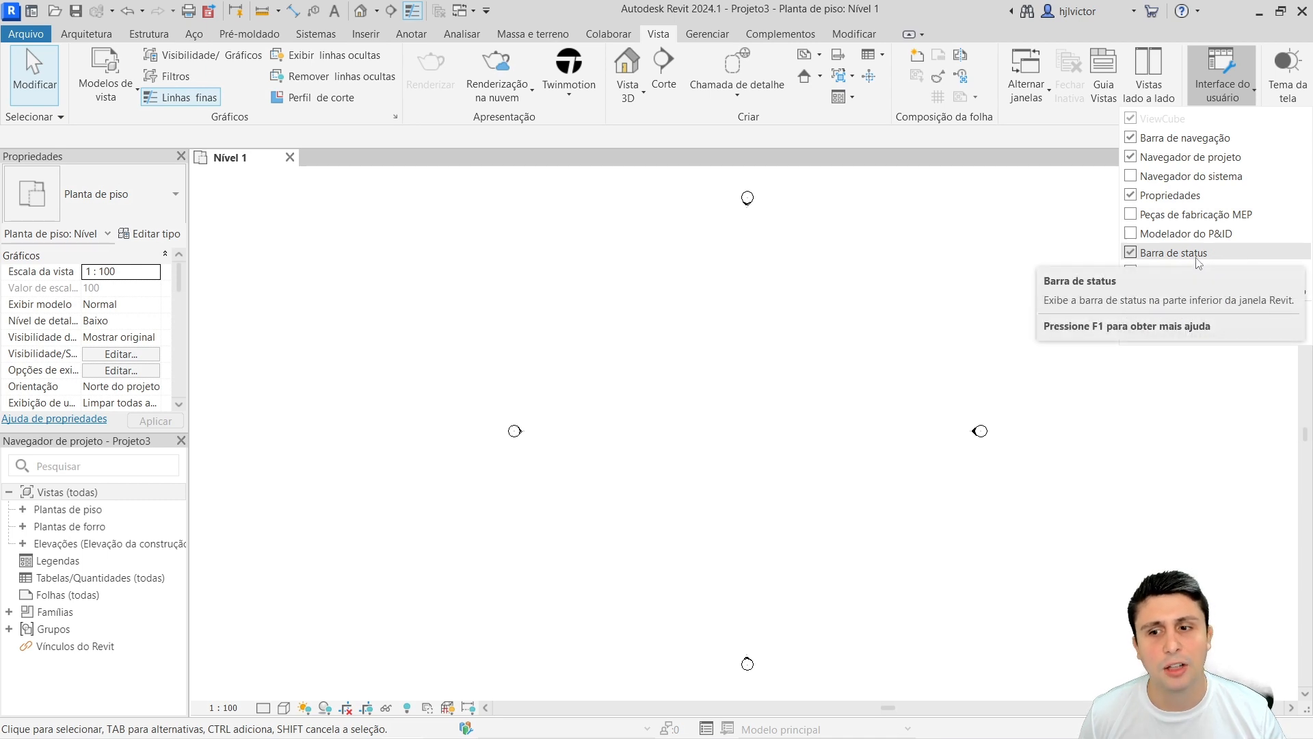
{"action": "left_click", "coordinate": [1213, 86]}
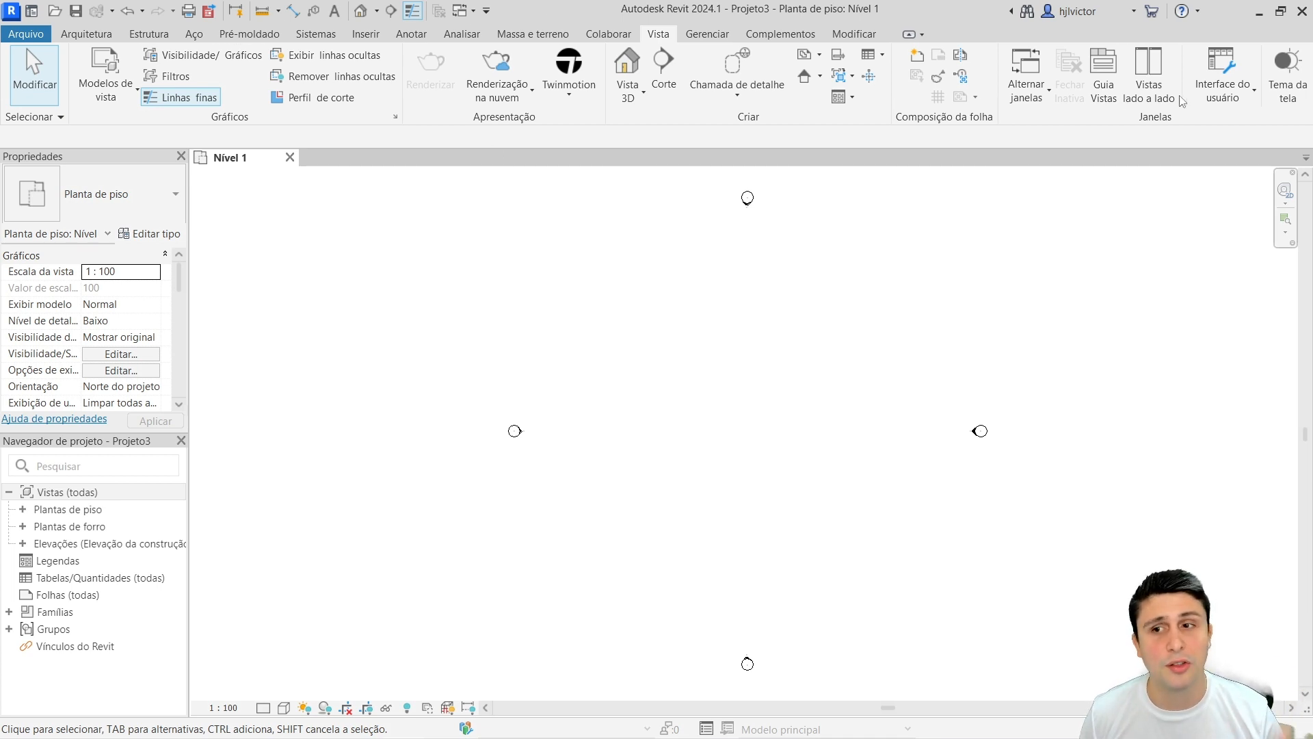
{"action": "left_click", "coordinate": [1223, 91]}
{"action": "left_click", "coordinate": [1238, 100]}
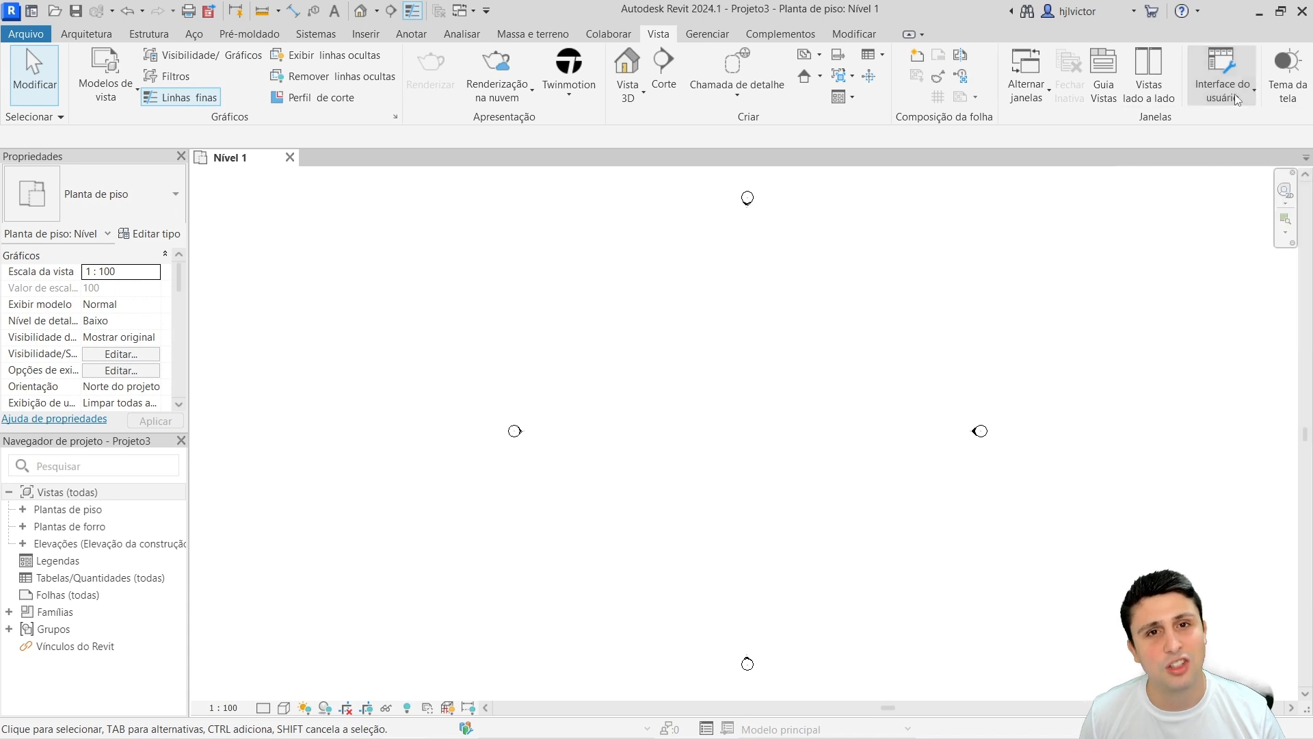
Try the dark canvas theme and restore the light one
{"action": "left_click", "coordinate": [1277, 89]}
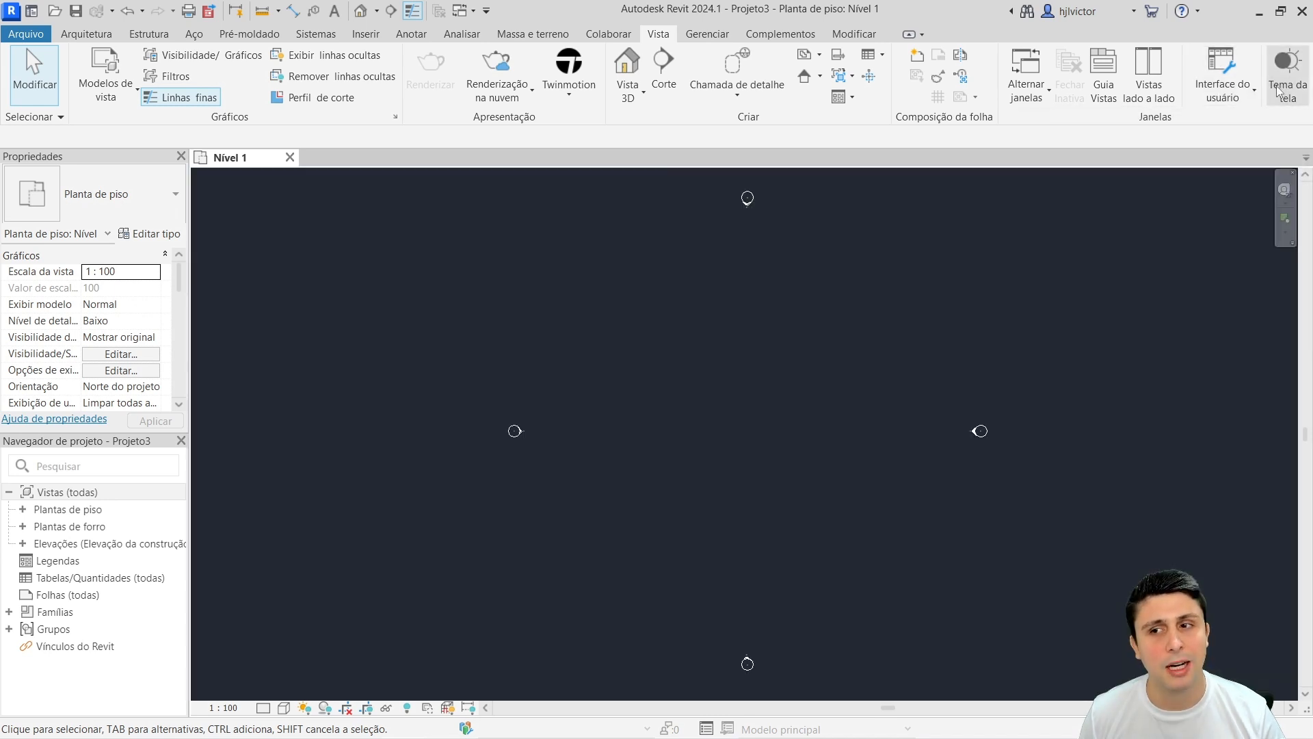
{"action": "left_click", "coordinate": [1277, 89]}
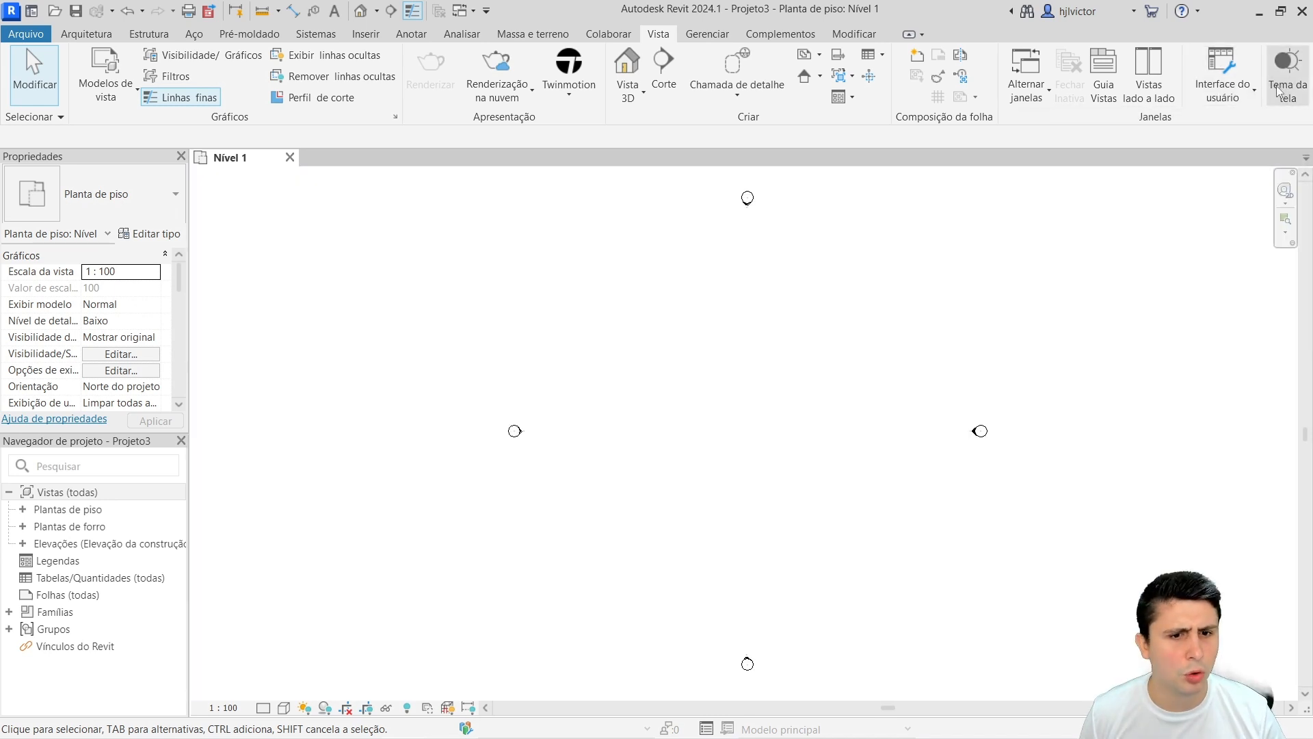
Review the list of commands and their assigned keyboard shortcuts, leaving the assignments as they are
{"action": "left_click", "coordinate": [1236, 100]}
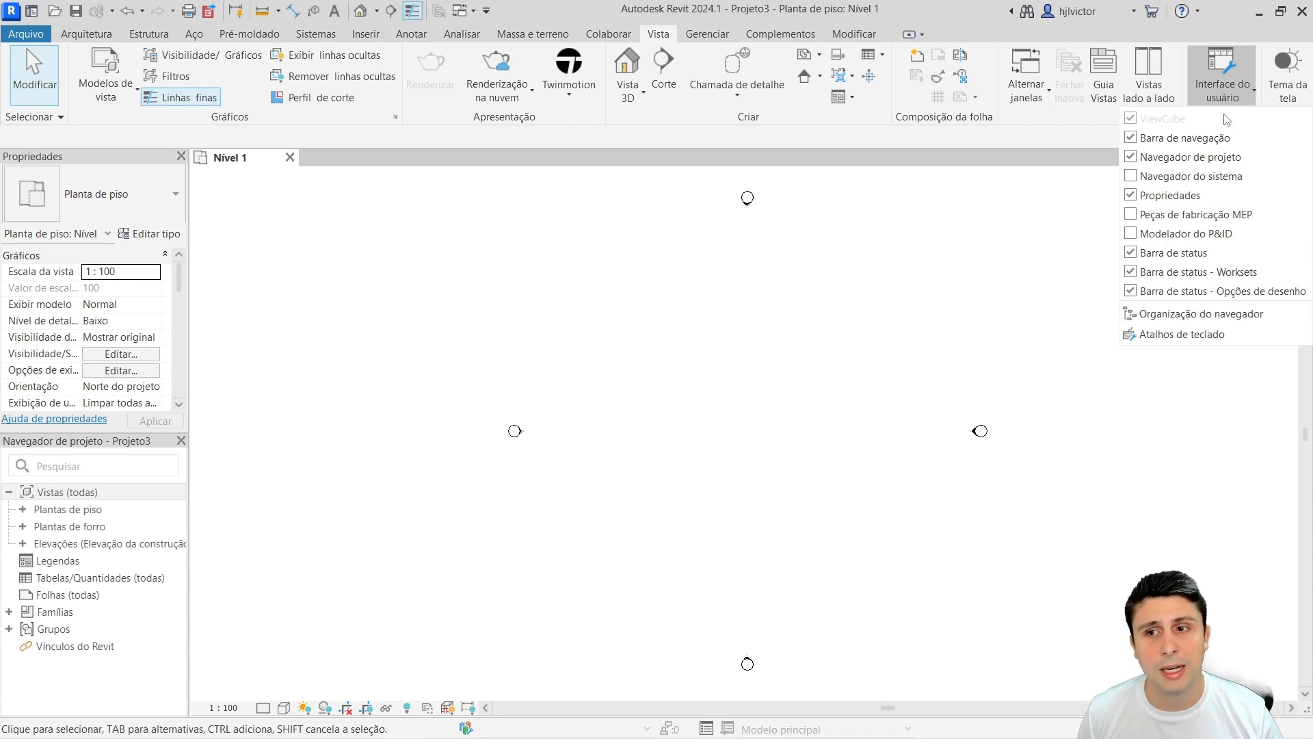
{"action": "left_click", "coordinate": [1153, 334]}
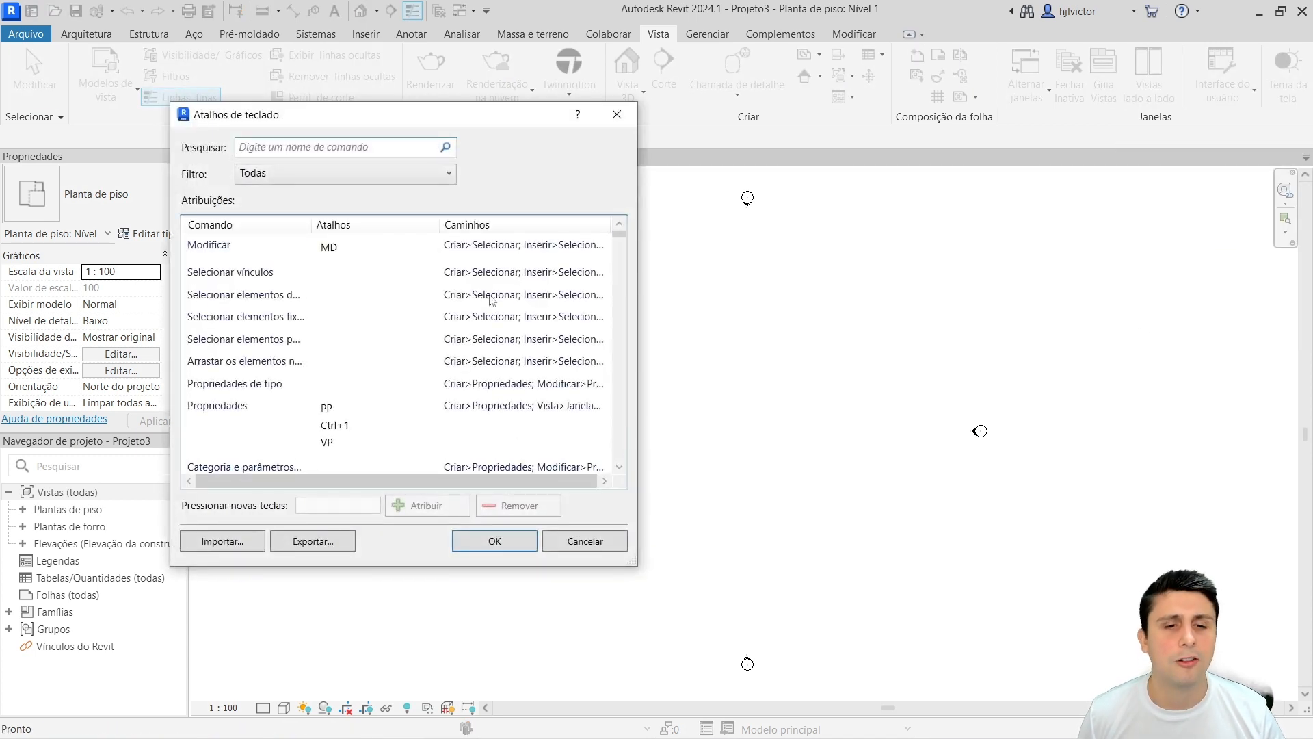
{"action": "scroll", "coordinate": [514, 309], "scroll_direction": "down", "scroll_amount": 10}
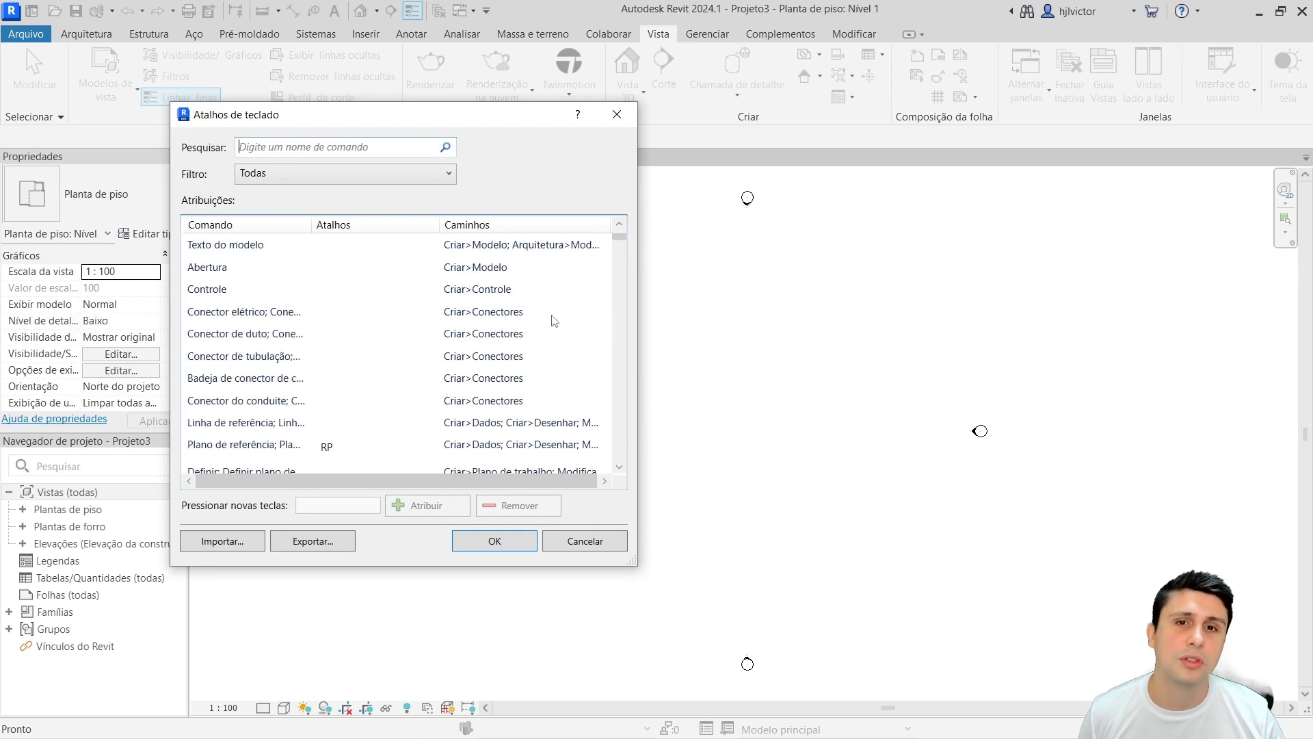
{"action": "scroll", "coordinate": [583, 292], "scroll_direction": "down", "scroll_amount": 4}
{"action": "mouse_move", "coordinate": [621, 247]}
{"action": "left_mouse_down"}
{"action": "mouse_move", "coordinate": [634, 253]}
{"action": "mouse_move", "coordinate": [641, 320]}
{"action": "mouse_move", "coordinate": [627, 229]}
{"action": "left_mouse_up"}
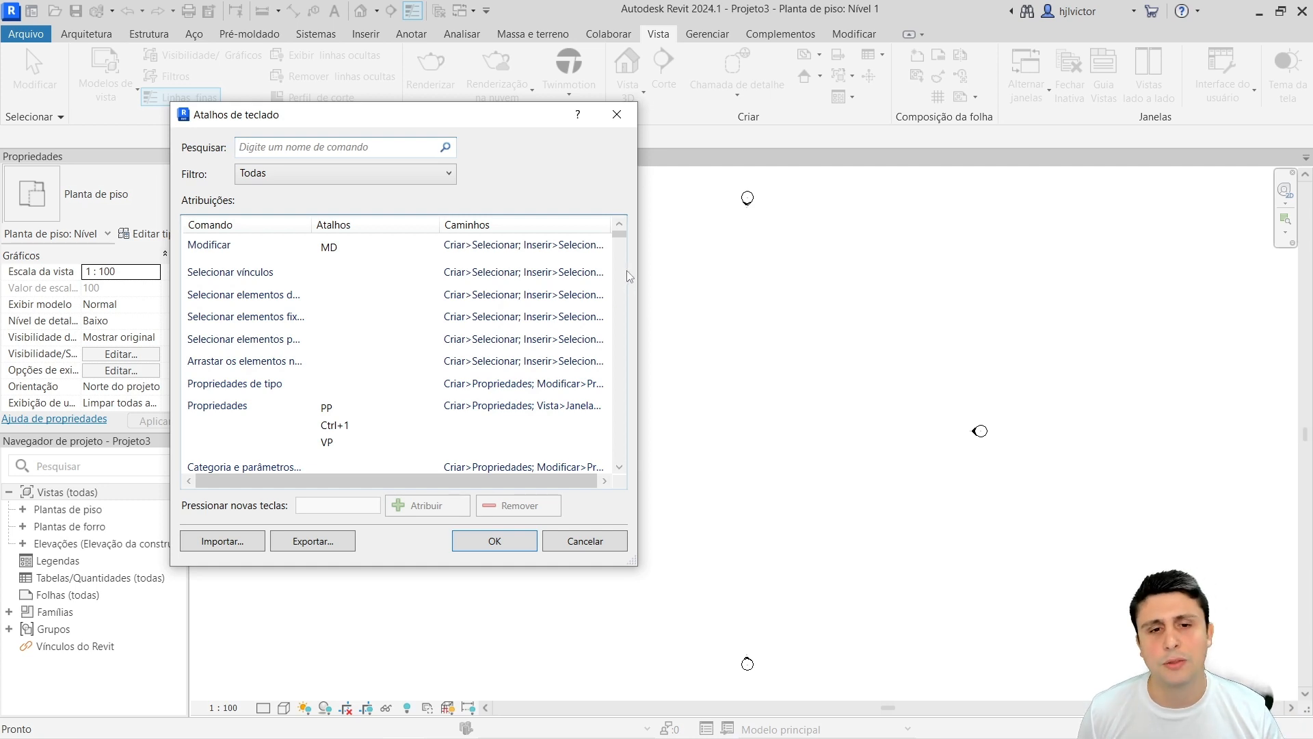
{"action": "left_click", "coordinate": [583, 540]}
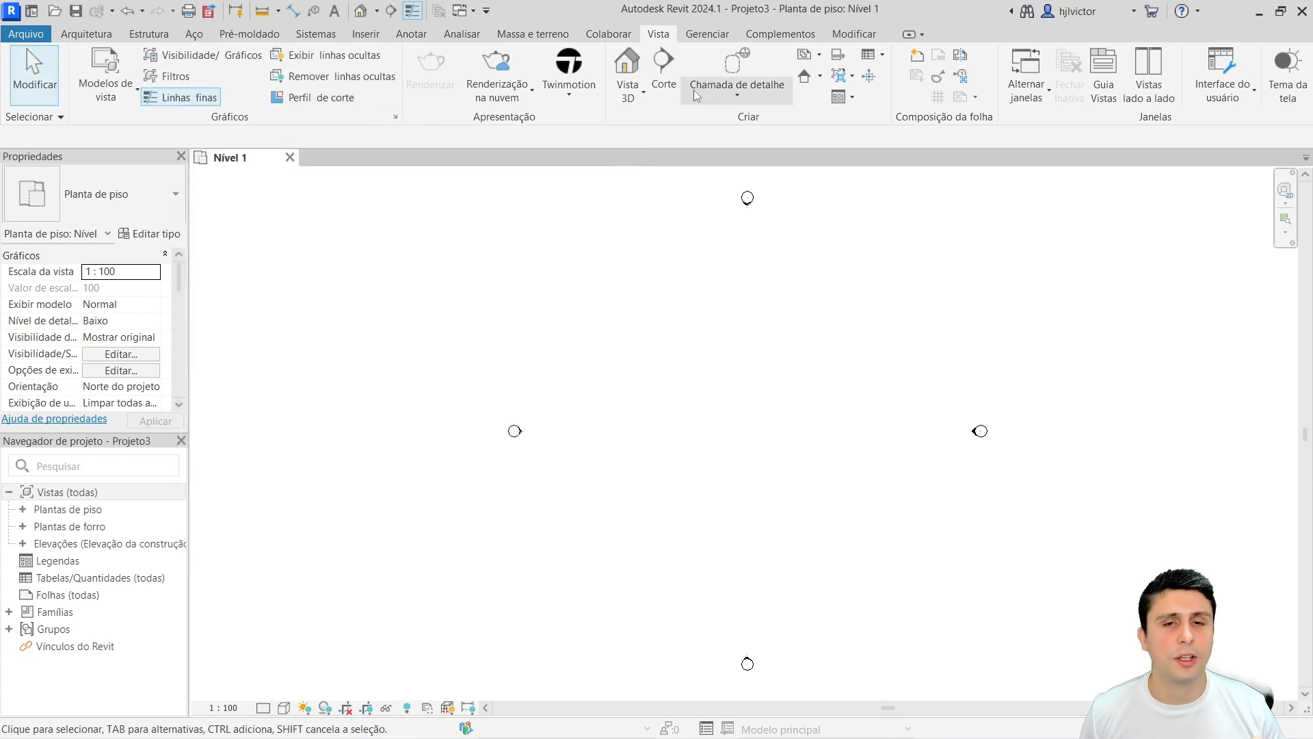
Review the object styles for the model, annotation, analytical model and imported object categories
{"action": "left_click", "coordinate": [704, 34]}
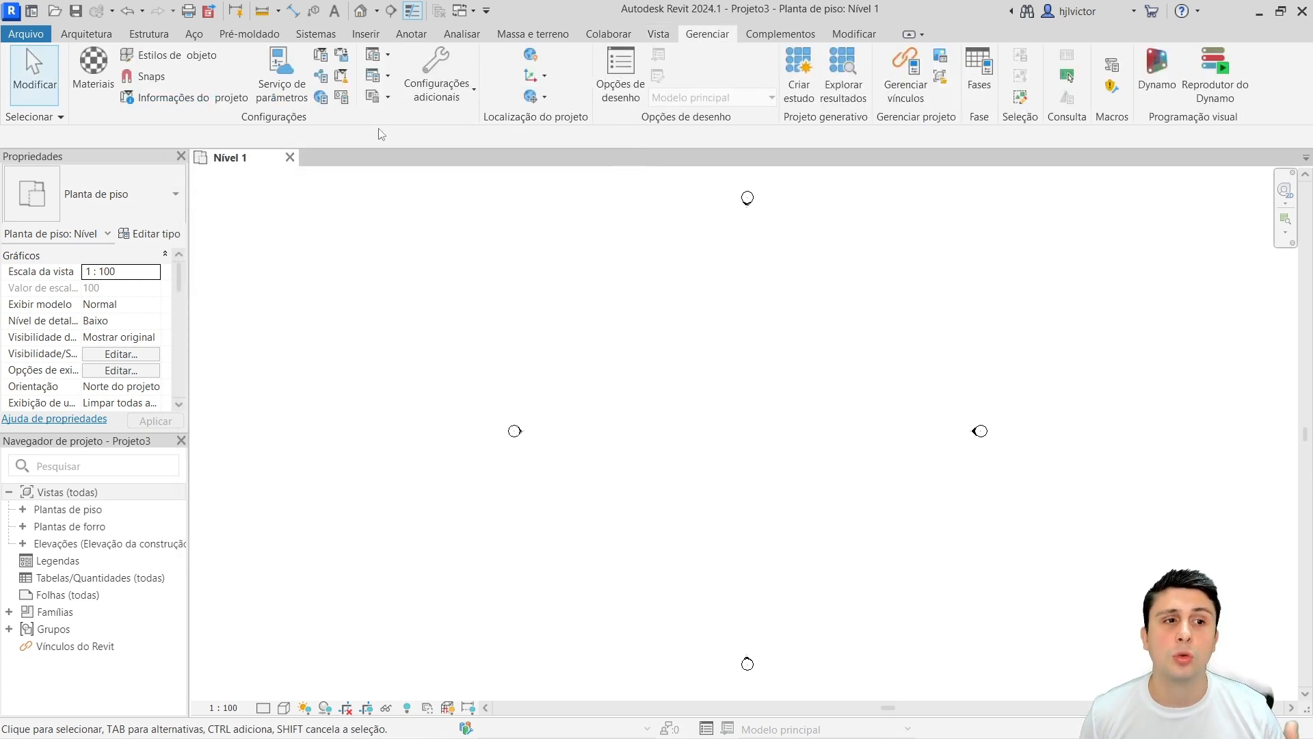
{"action": "left_click", "coordinate": [174, 54]}
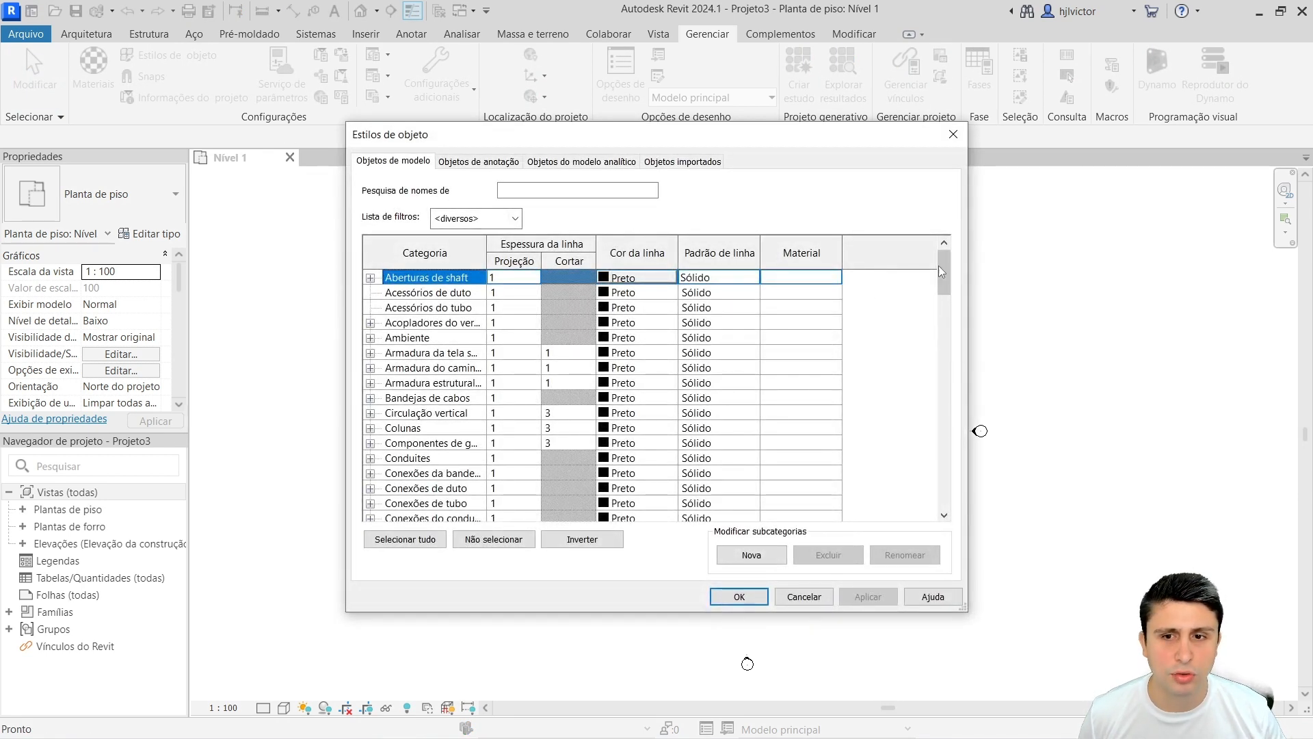
{"action": "scroll", "coordinate": [438, 371], "scroll_direction": "down", "scroll_amount": 4}
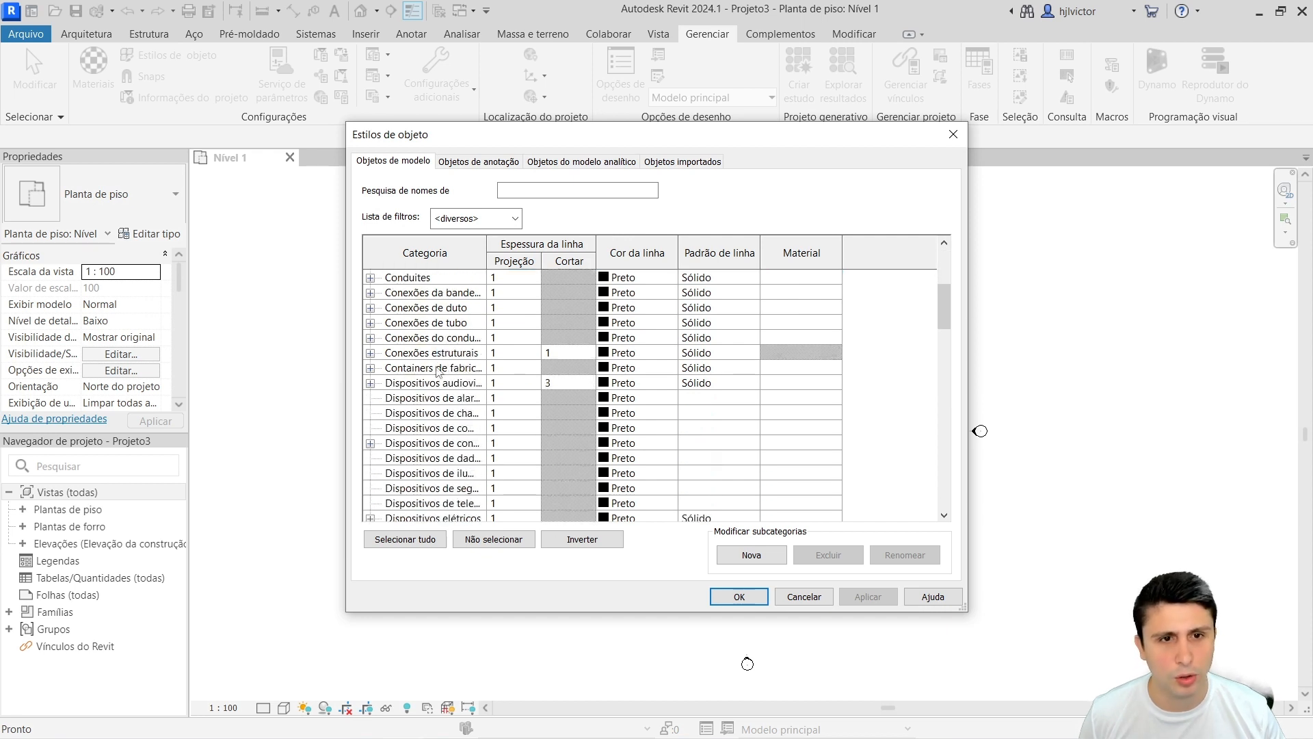
{"action": "left_click", "coordinate": [470, 164]}
{"action": "left_click", "coordinate": [542, 163]}
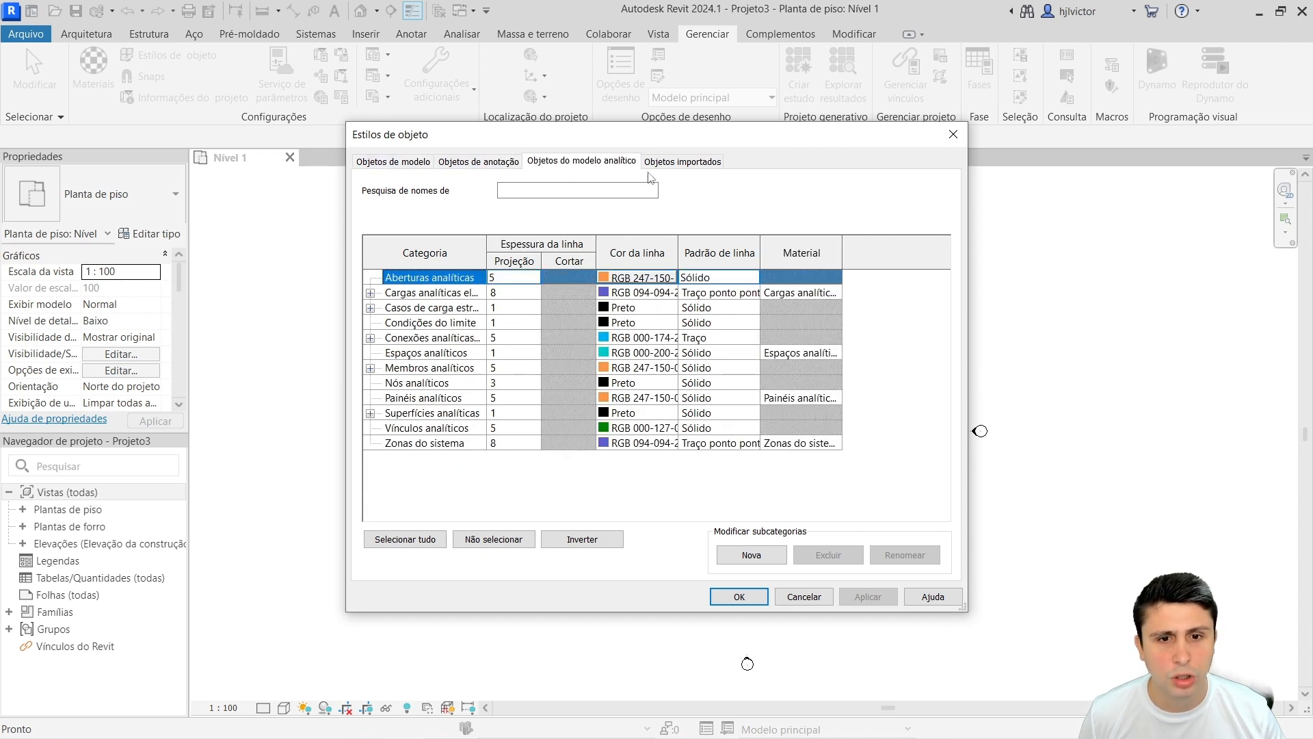
{"action": "left_click", "coordinate": [677, 162]}
{"action": "left_click", "coordinate": [804, 602]}
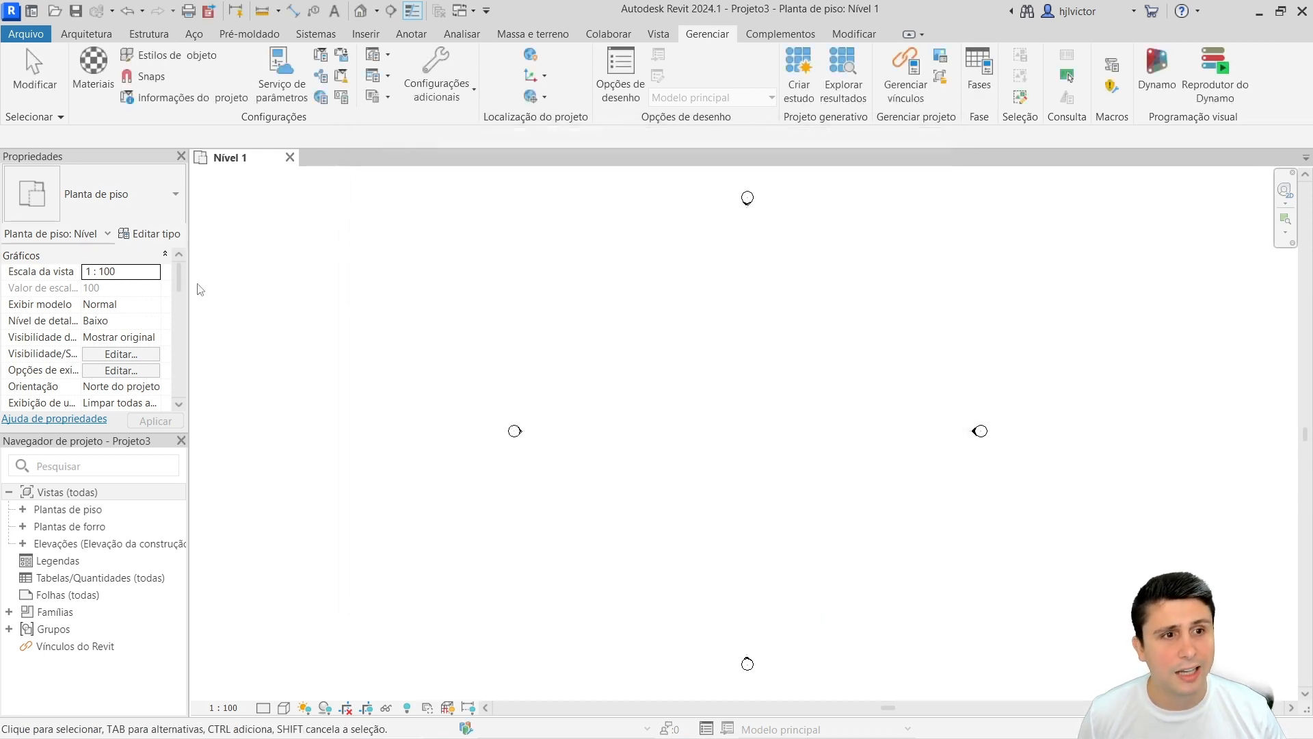
Check the project's snap settings and its line styles
{"action": "left_click", "coordinate": [151, 76]}
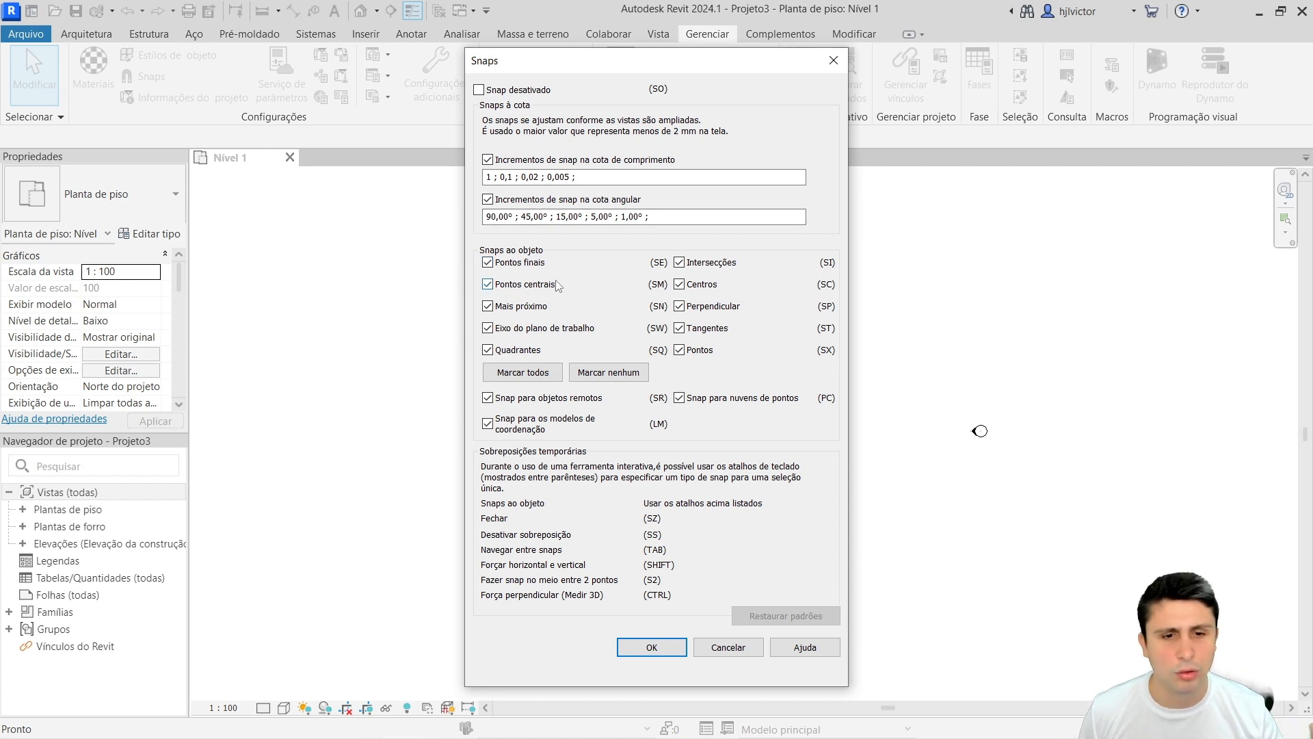
{"action": "left_click", "coordinate": [667, 656]}
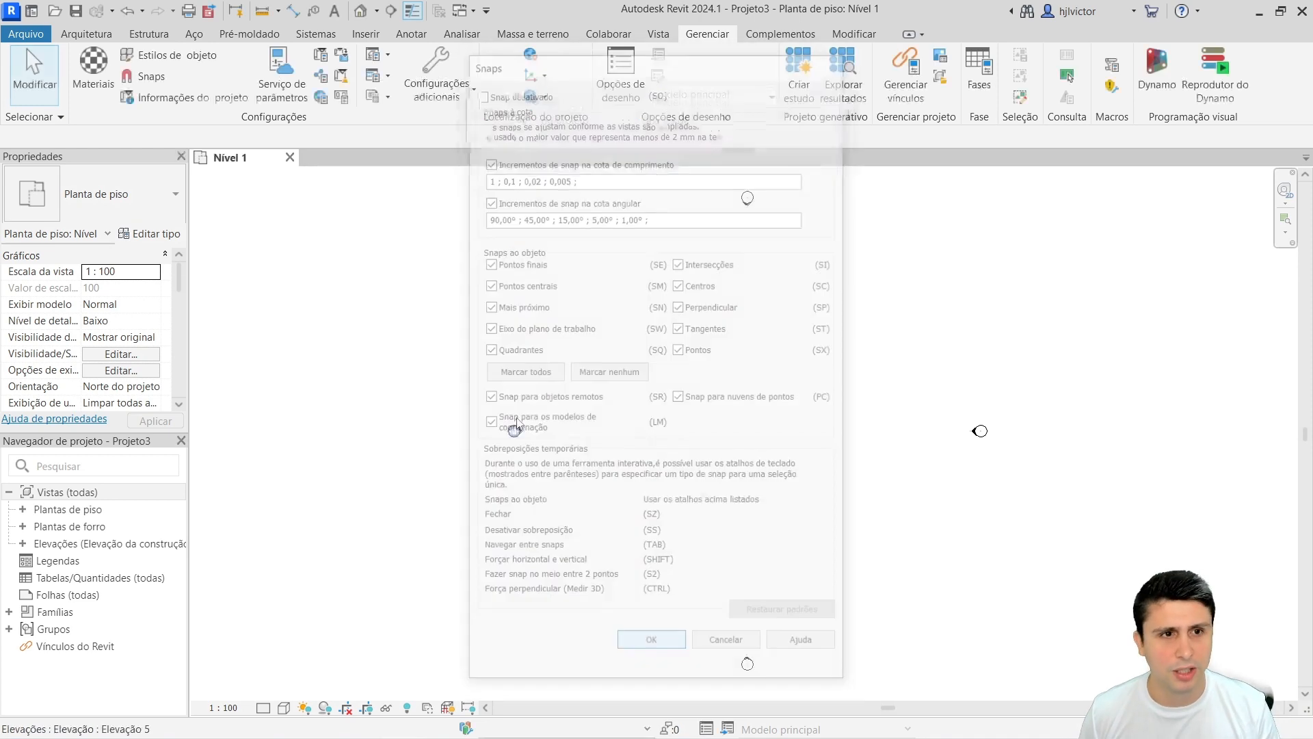
{"action": "left_click", "coordinate": [432, 96]}
{"action": "left_click", "coordinate": [452, 123]}
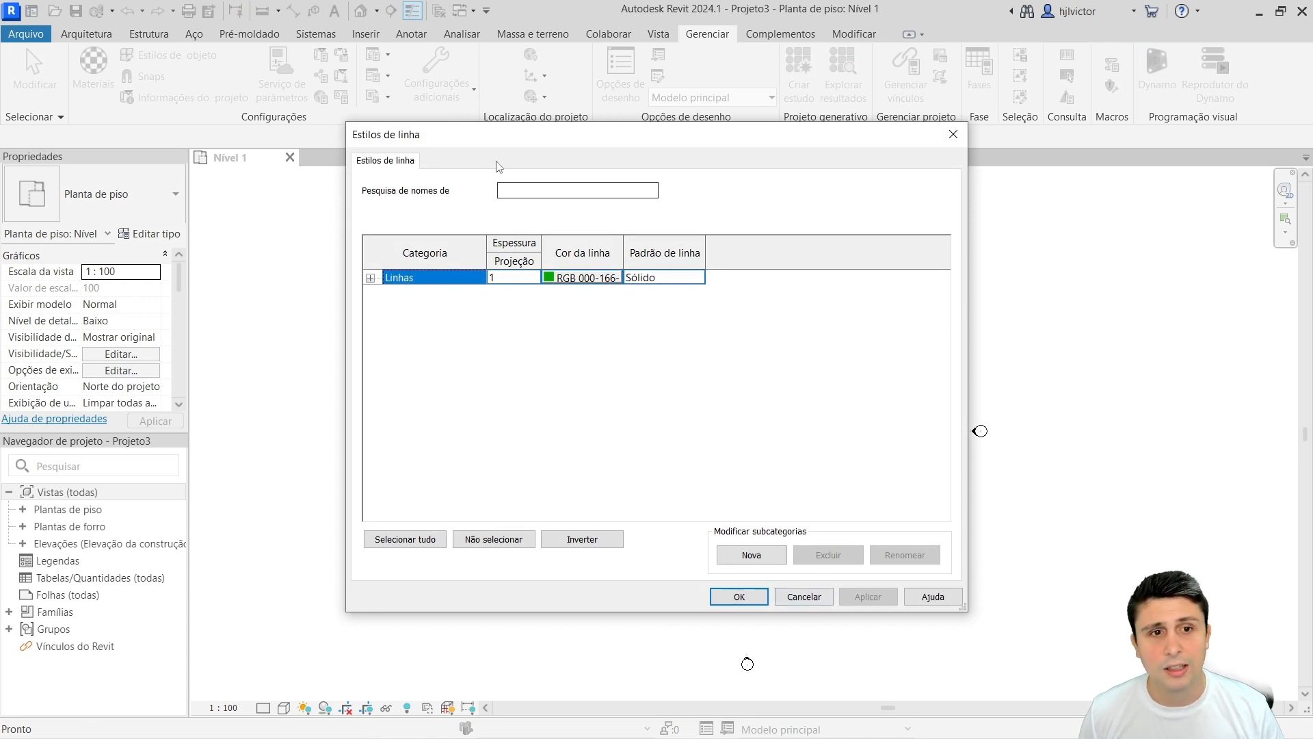
{"action": "left_click", "coordinate": [804, 596]}
Review the line weights defined for model, perspective and annotation lines
{"action": "left_click", "coordinate": [435, 95]}
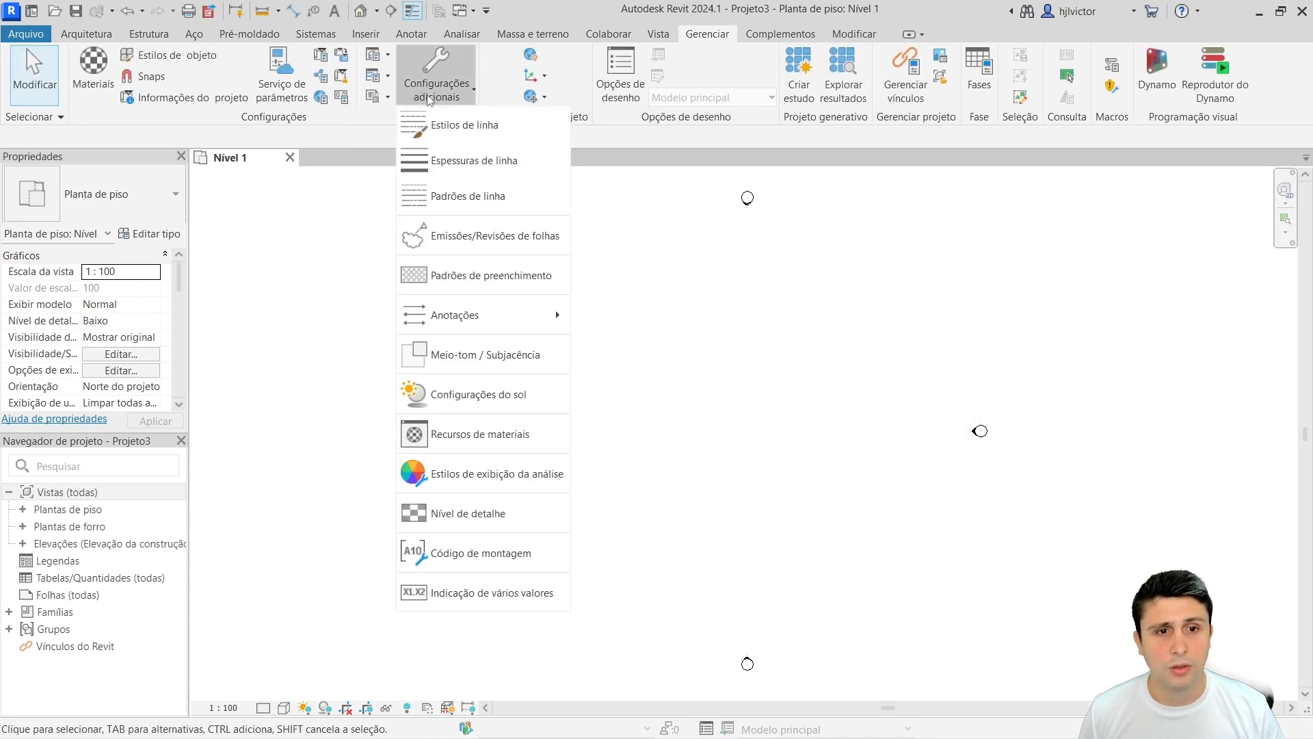
{"action": "left_click", "coordinate": [466, 161]}
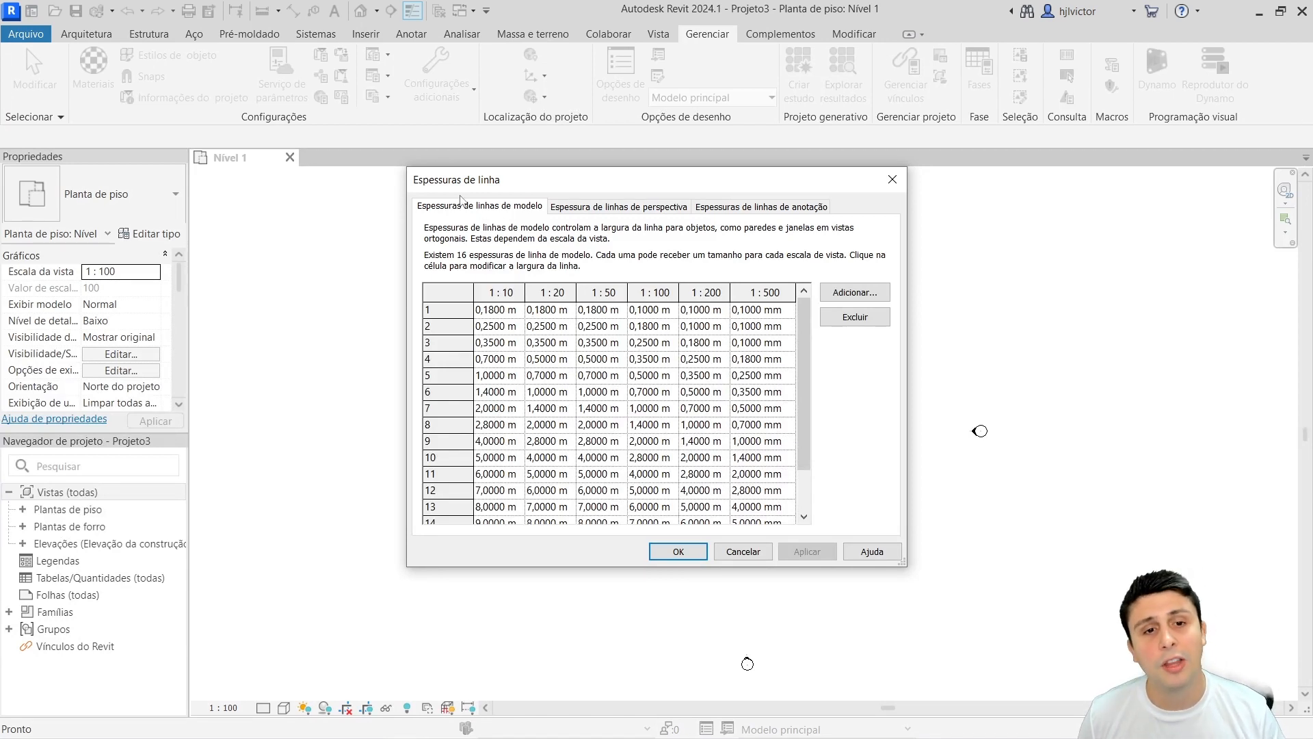
{"action": "left_click", "coordinate": [605, 207]}
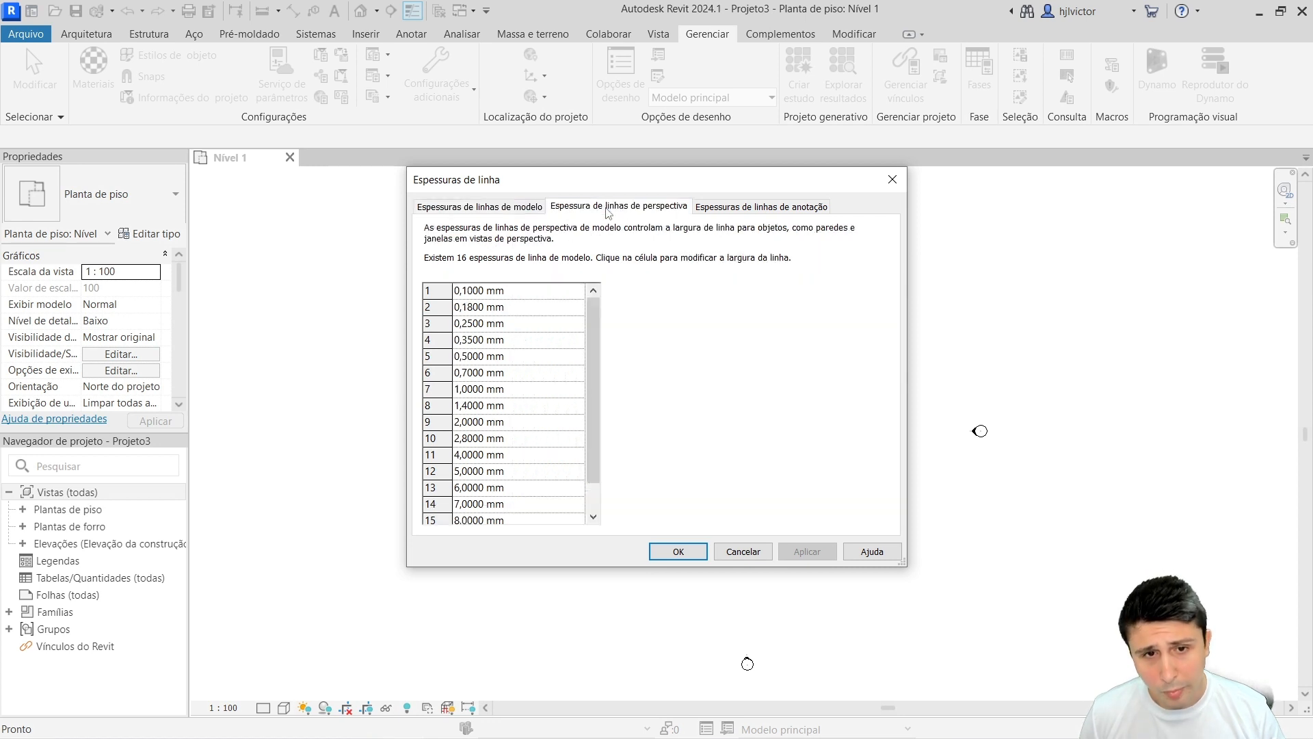
{"action": "left_click", "coordinate": [731, 207]}
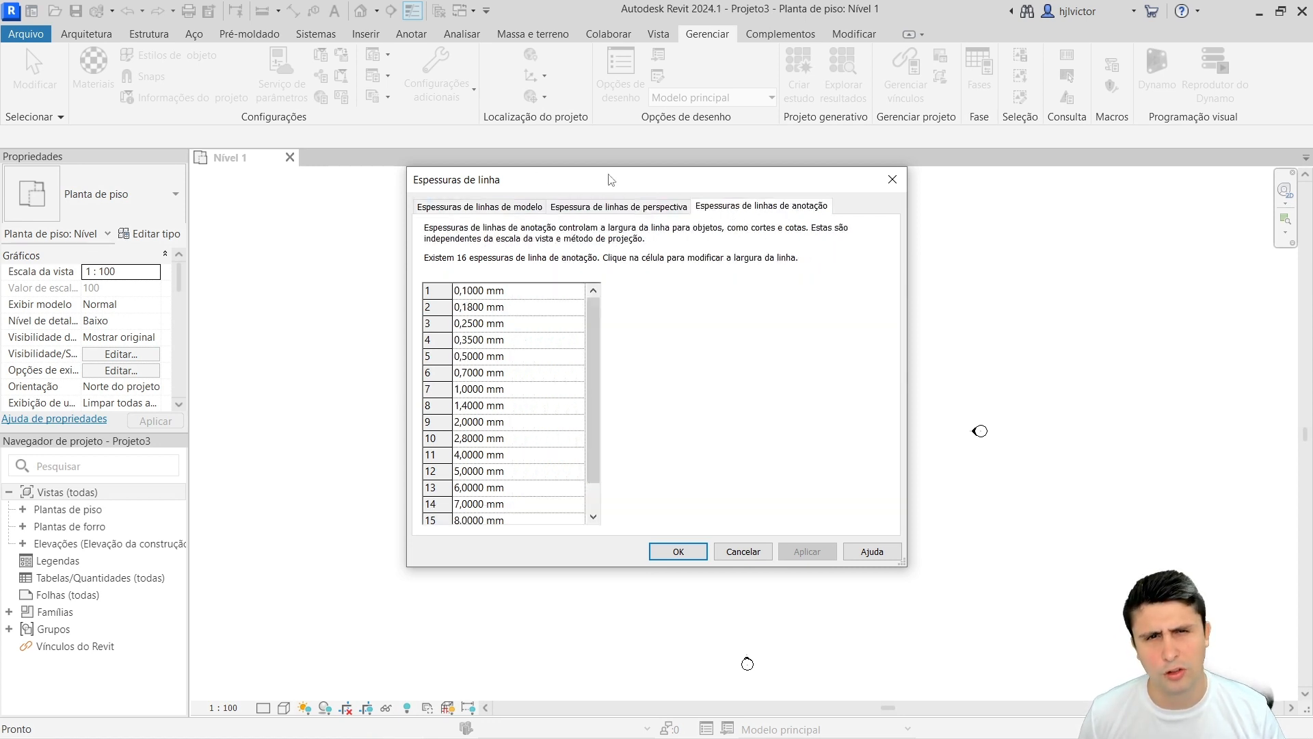
{"action": "left_click", "coordinate": [742, 551]}
Look through the line patterns available in the project
{"action": "left_click", "coordinate": [441, 89]}
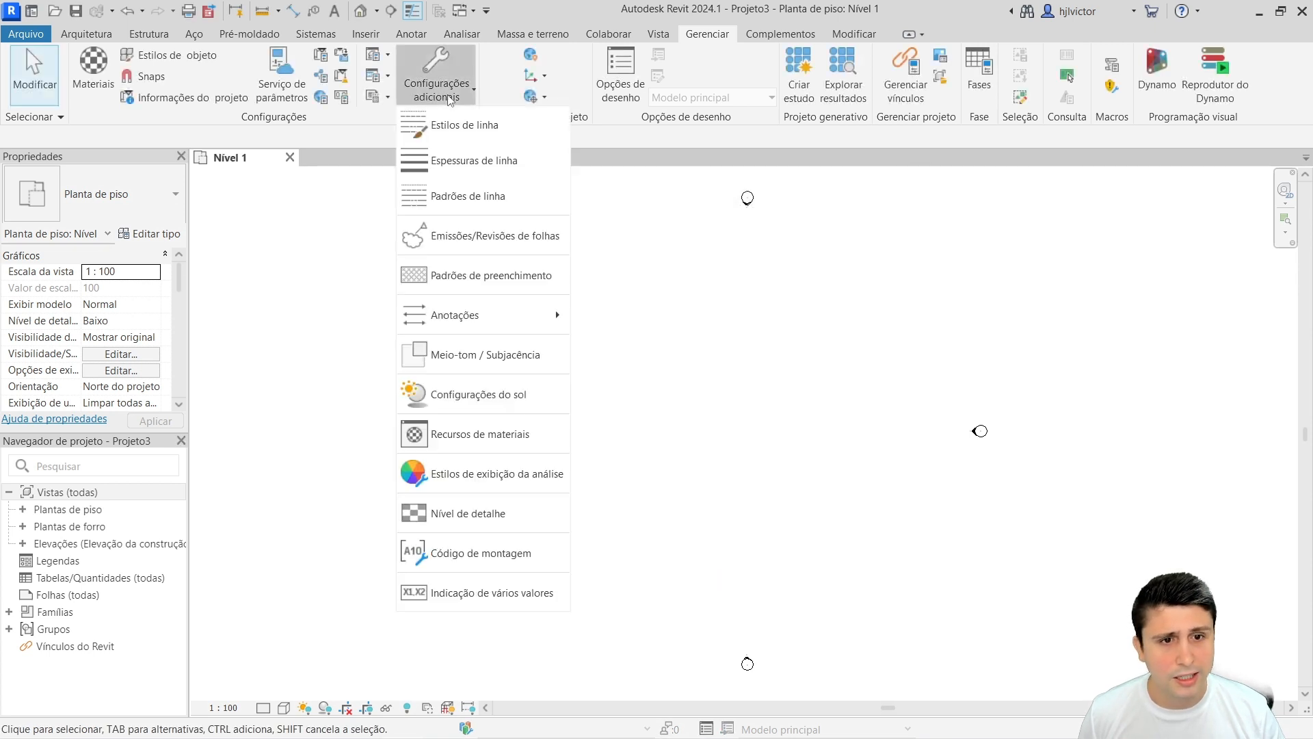
{"action": "left_click", "coordinate": [454, 196]}
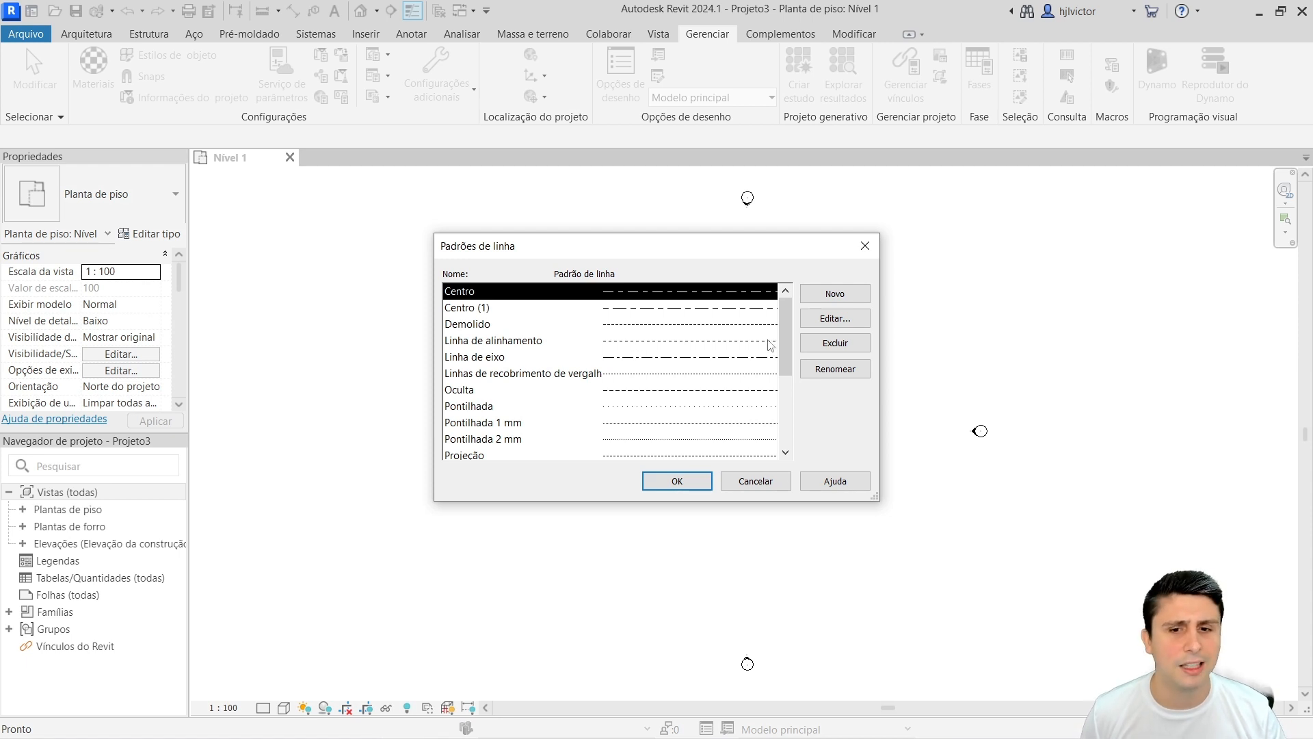
{"action": "scroll", "coordinate": [773, 342], "scroll_direction": "down", "scroll_amount": 3}
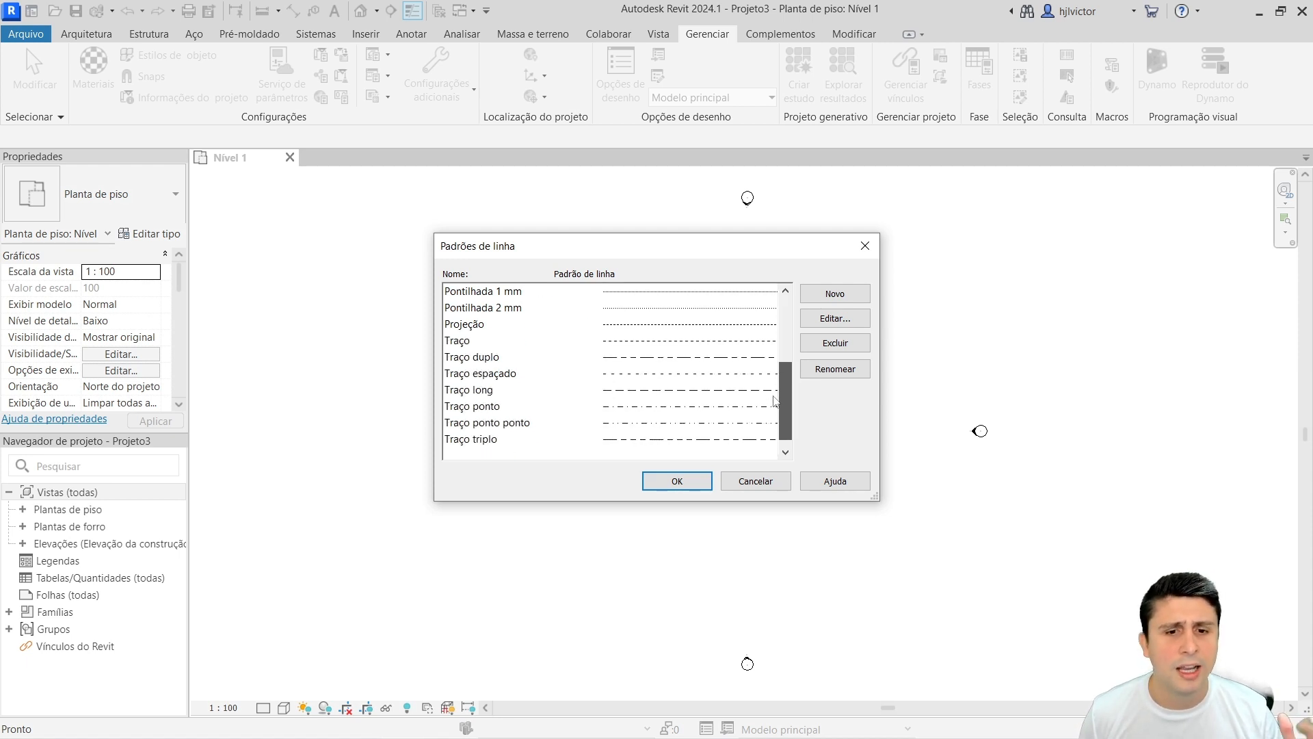
{"action": "scroll", "coordinate": [774, 401], "scroll_direction": "up", "scroll_amount": 1}
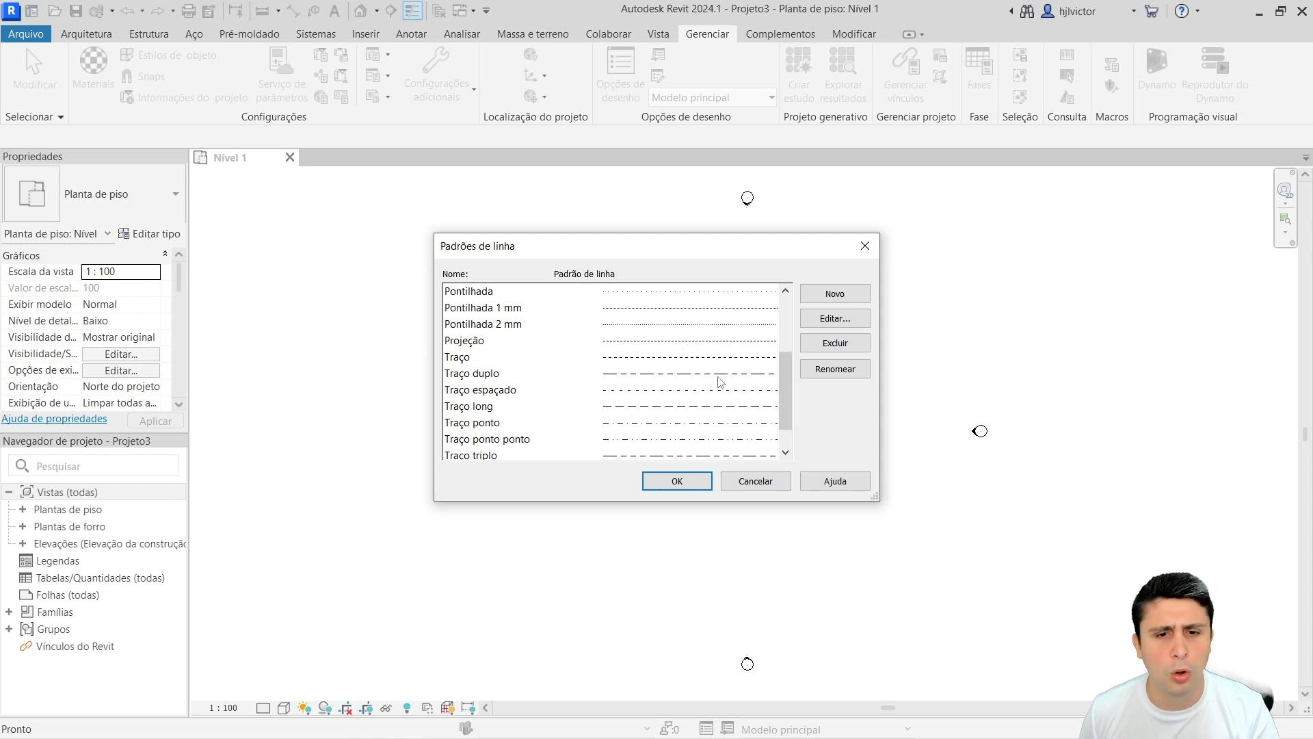
{"action": "scroll", "coordinate": [668, 331], "scroll_direction": "up", "scroll_amount": 2}
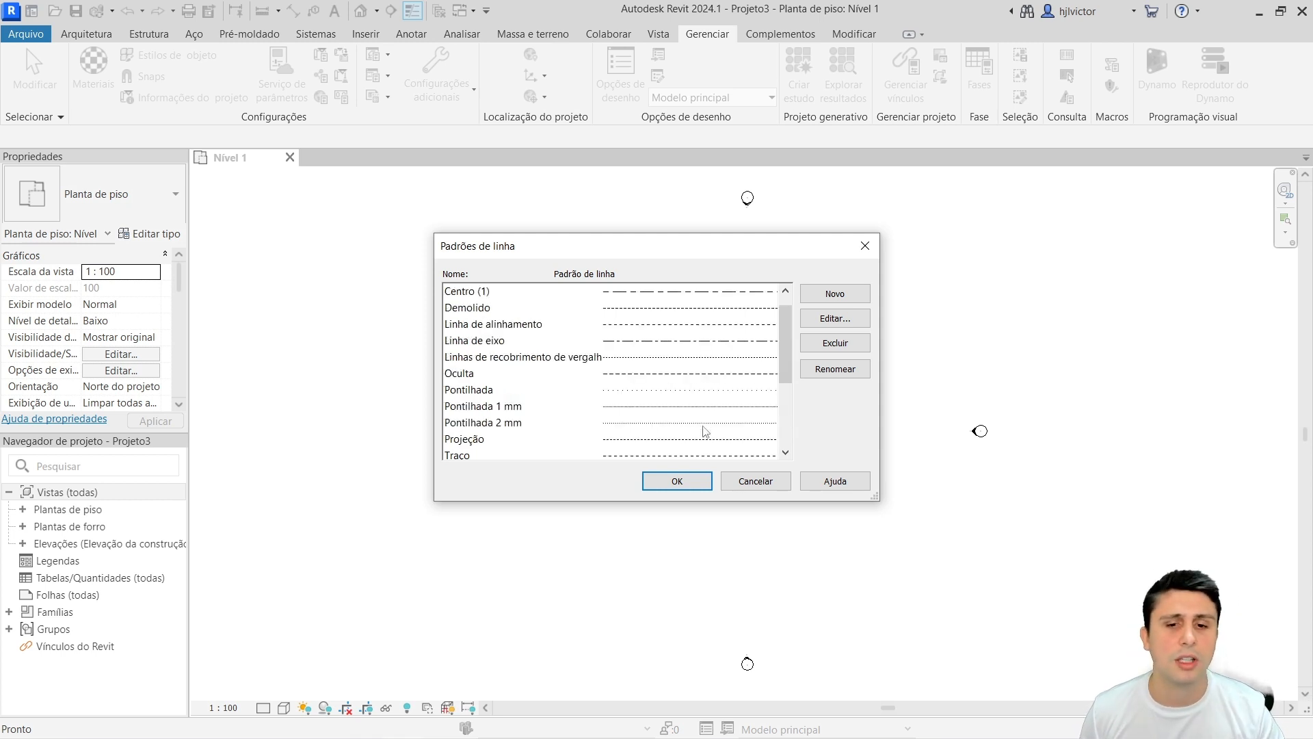
{"action": "left_click", "coordinate": [756, 480]}
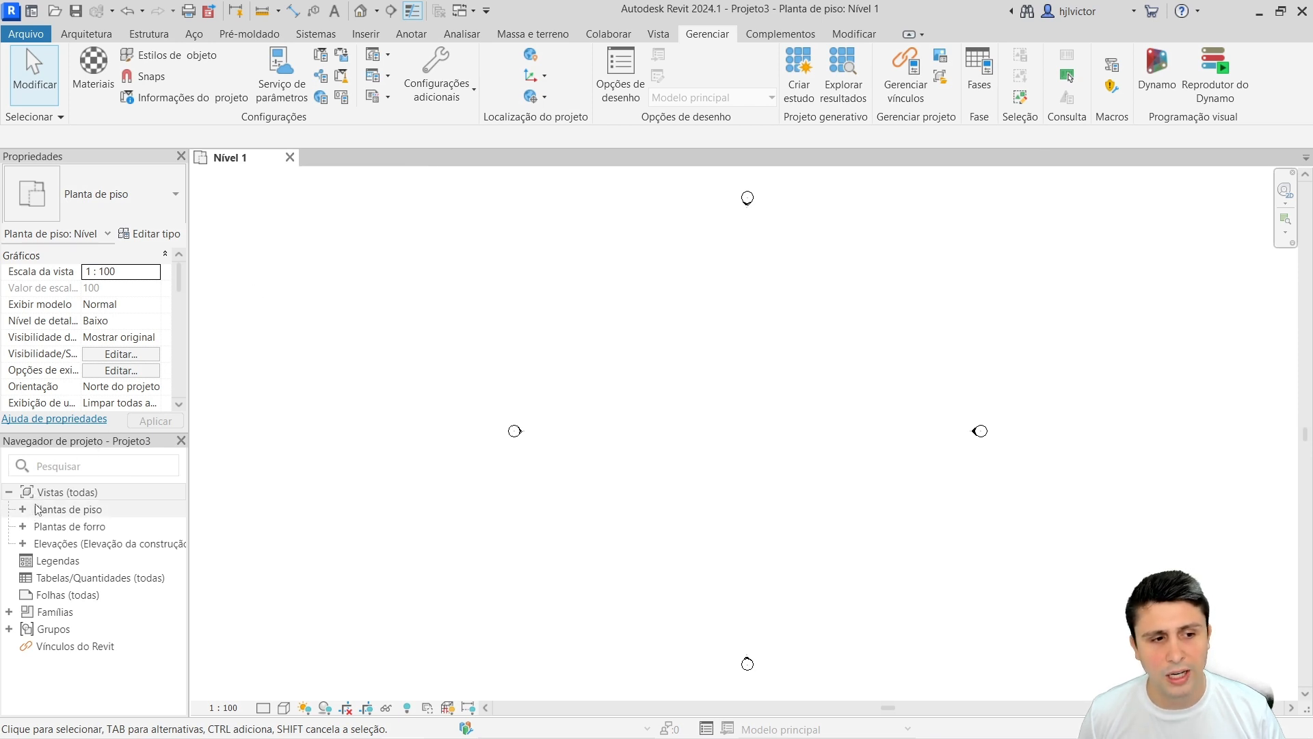
Expand the floor plans in the project browser, view the Nível 2 plan and close it again
{"action": "left_click", "coordinate": [9, 492]}
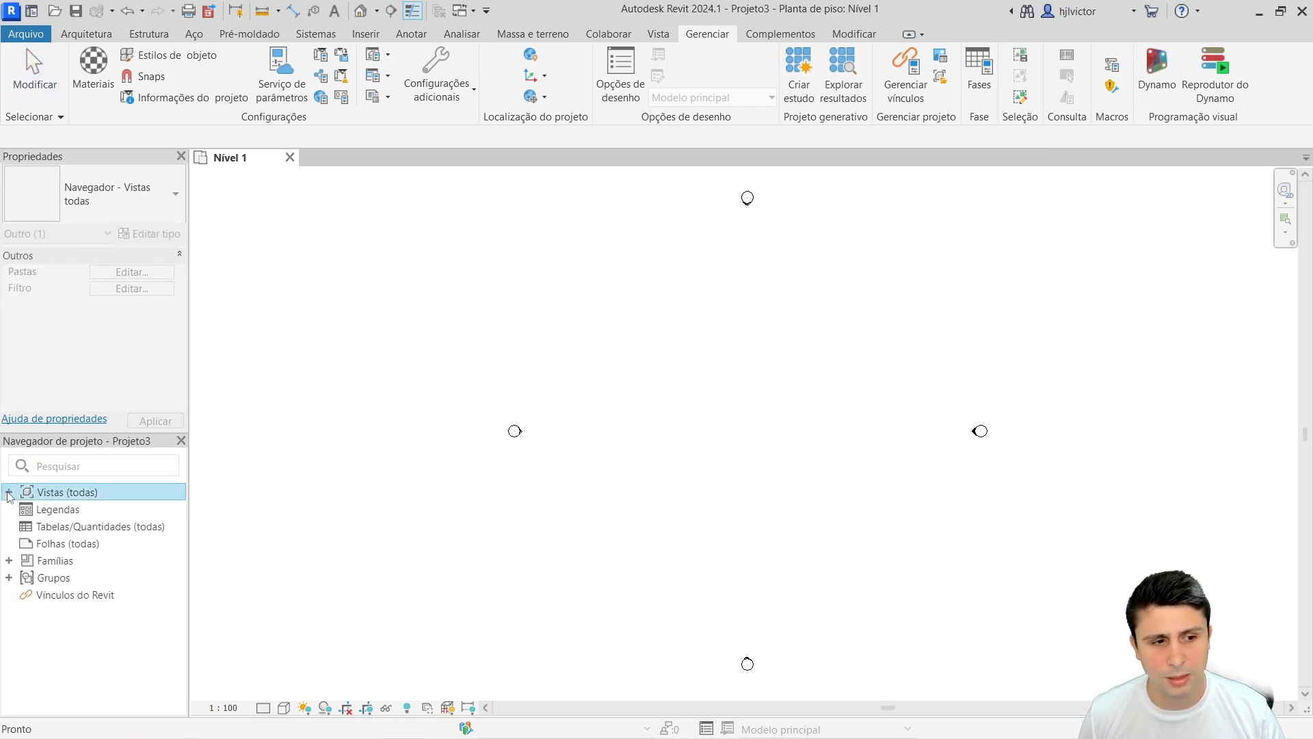
{"action": "left_click", "coordinate": [9, 492]}
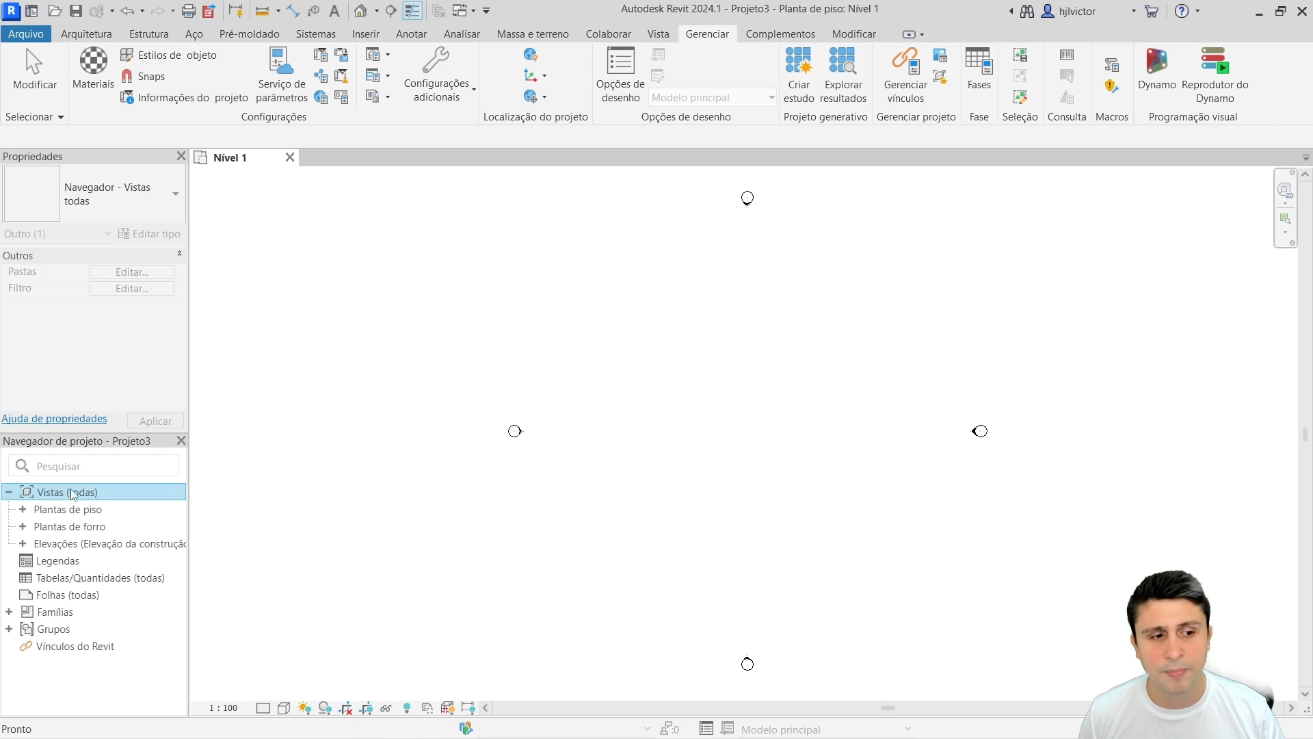
{"action": "left_click", "coordinate": [23, 509]}
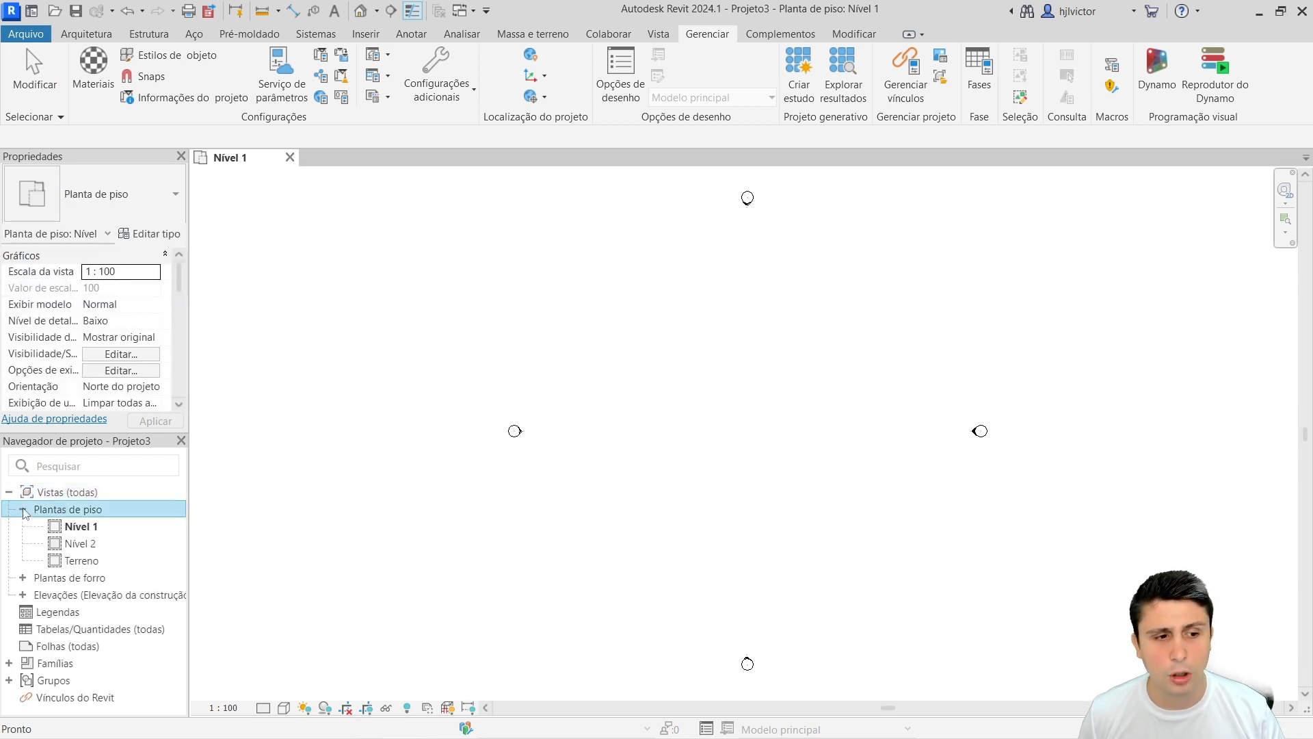
{"action": "double_click", "coordinate": [75, 543]}
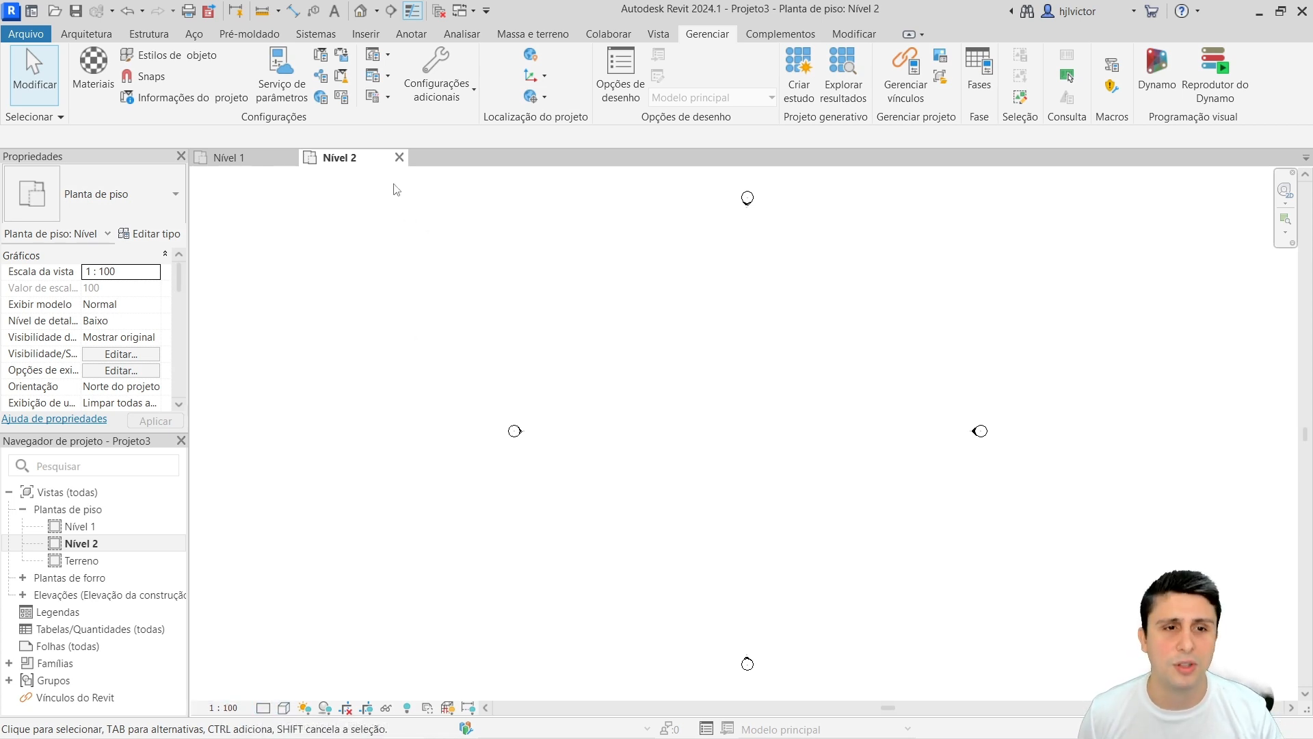
{"action": "left_click", "coordinate": [399, 158]}
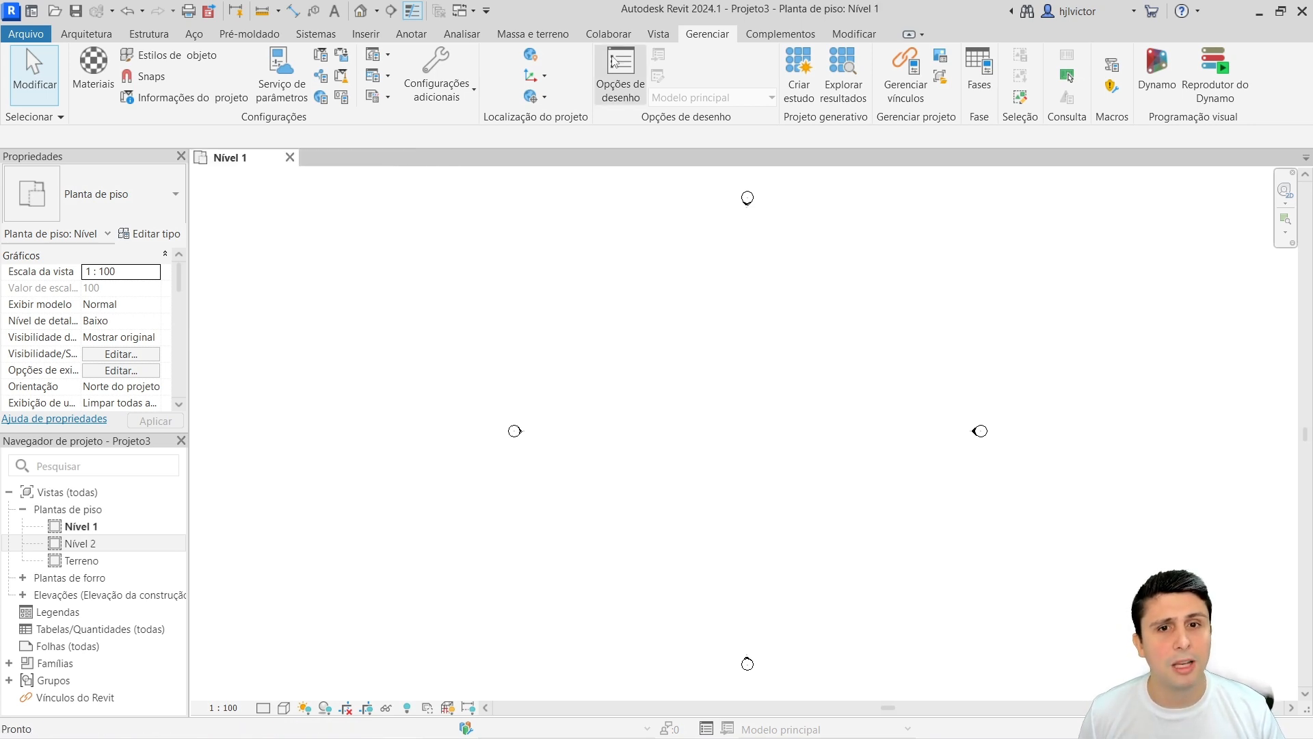
Review the visibility and graphics overrides of the Nível 1 floor plan for the model and annotation categories
{"action": "left_click", "coordinate": [656, 35]}
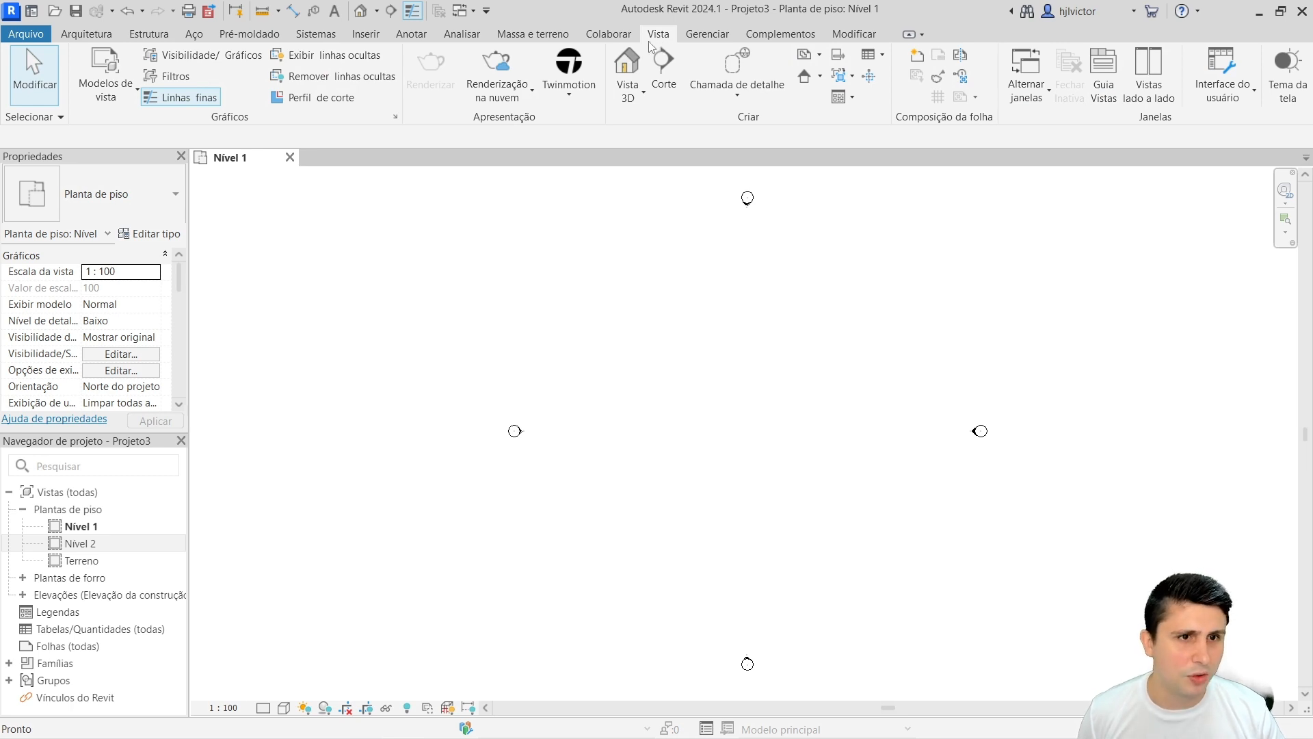
{"action": "left_click", "coordinate": [248, 60]}
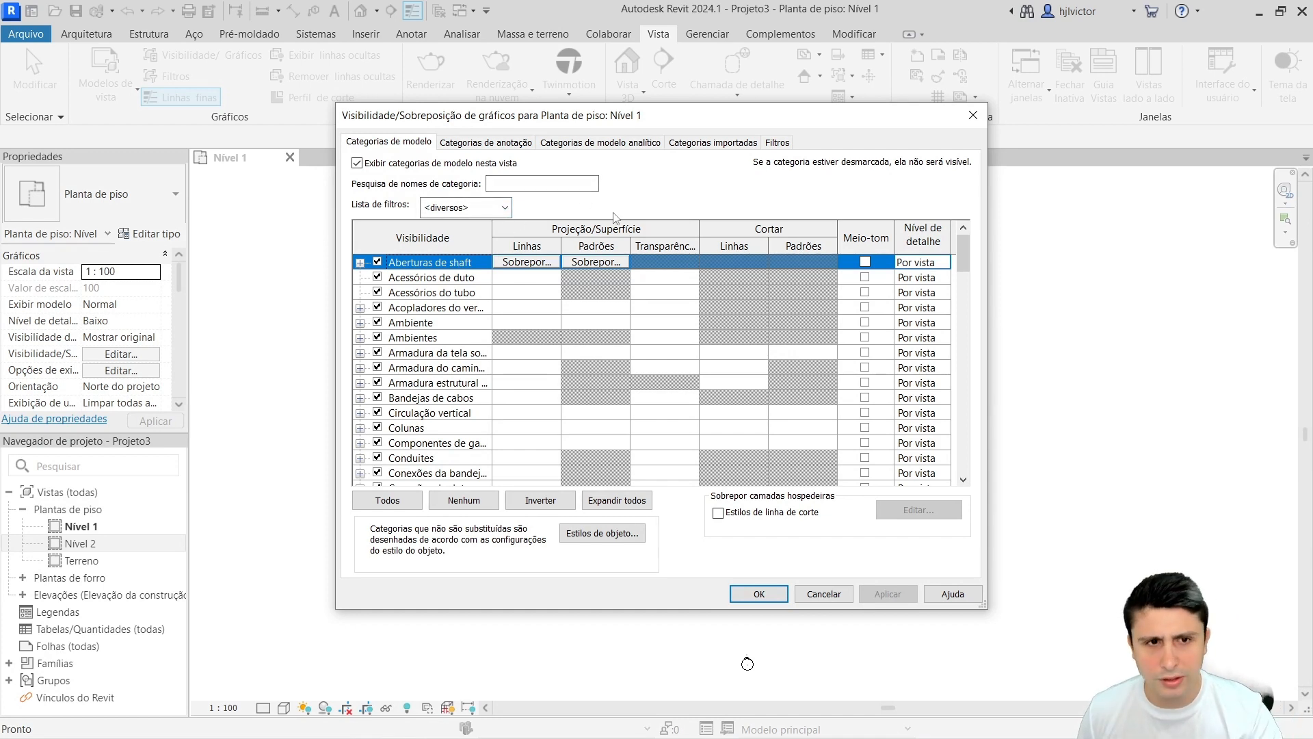
{"action": "left_click", "coordinate": [459, 145]}
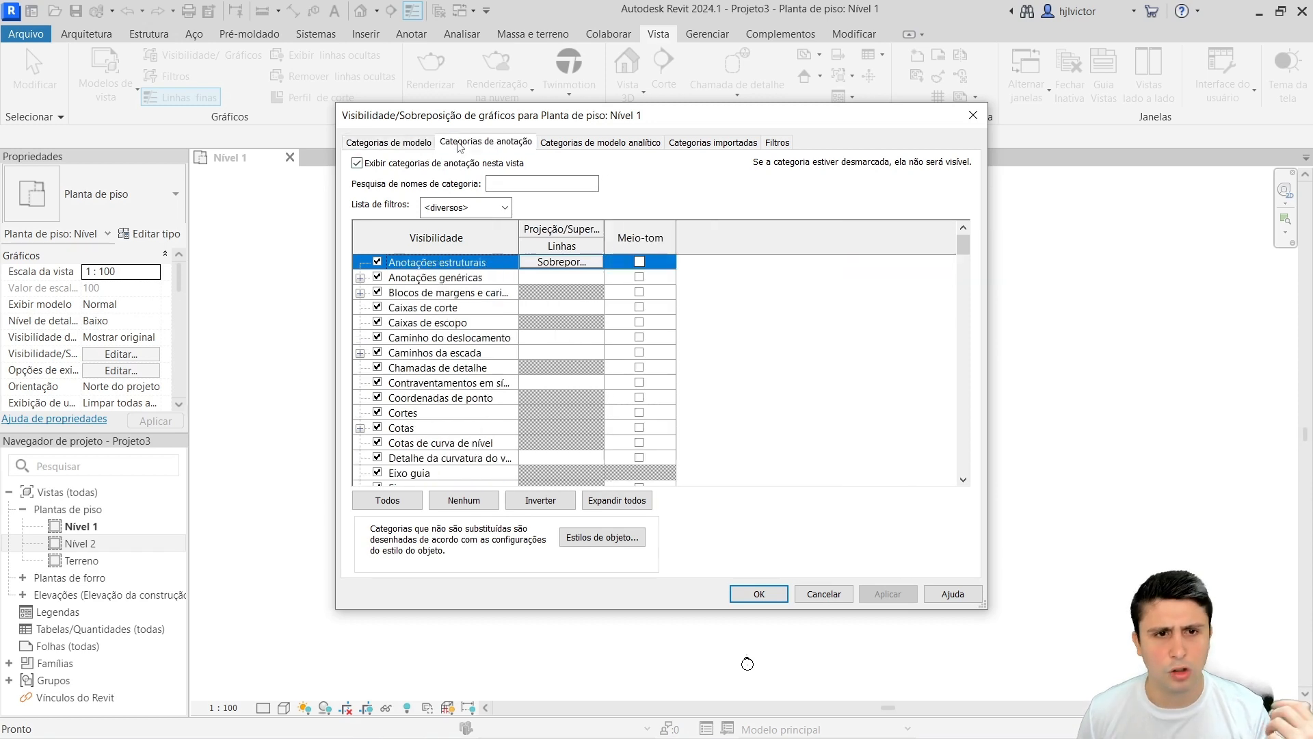
{"action": "left_click", "coordinate": [388, 142]}
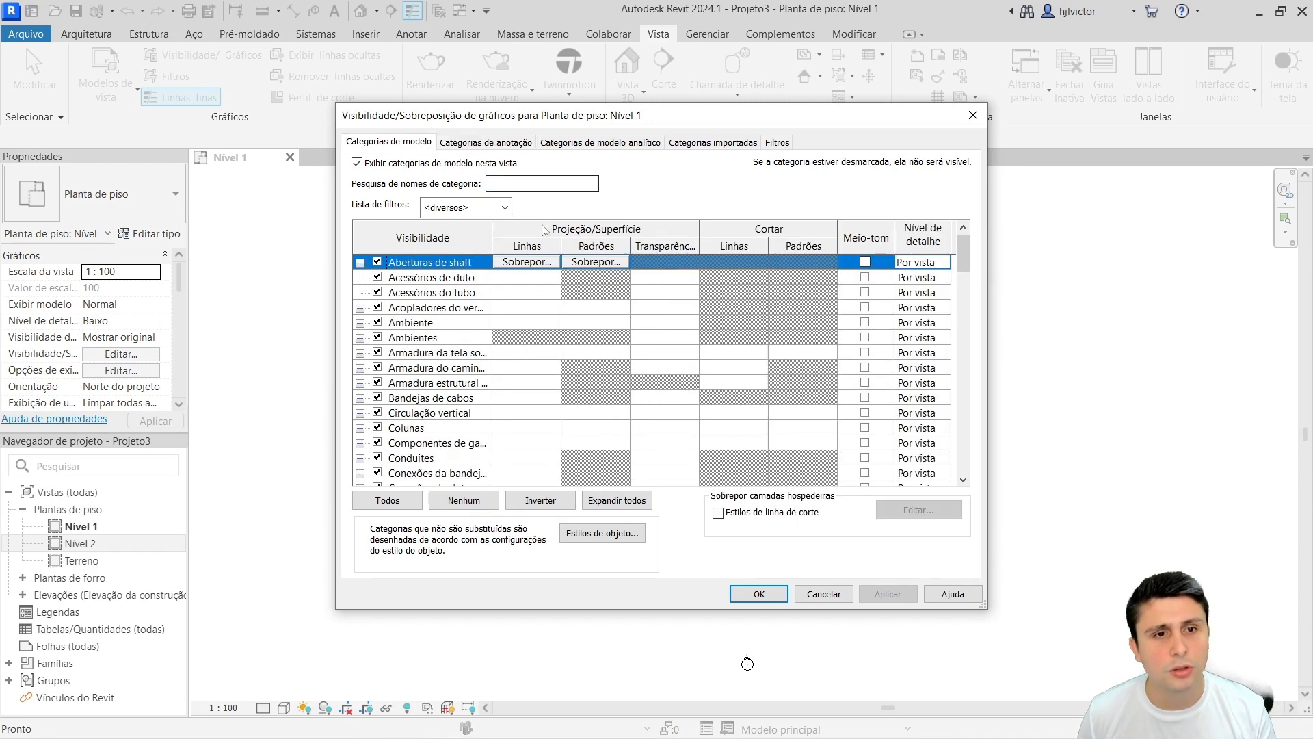
{"action": "left_click", "coordinate": [824, 593]}
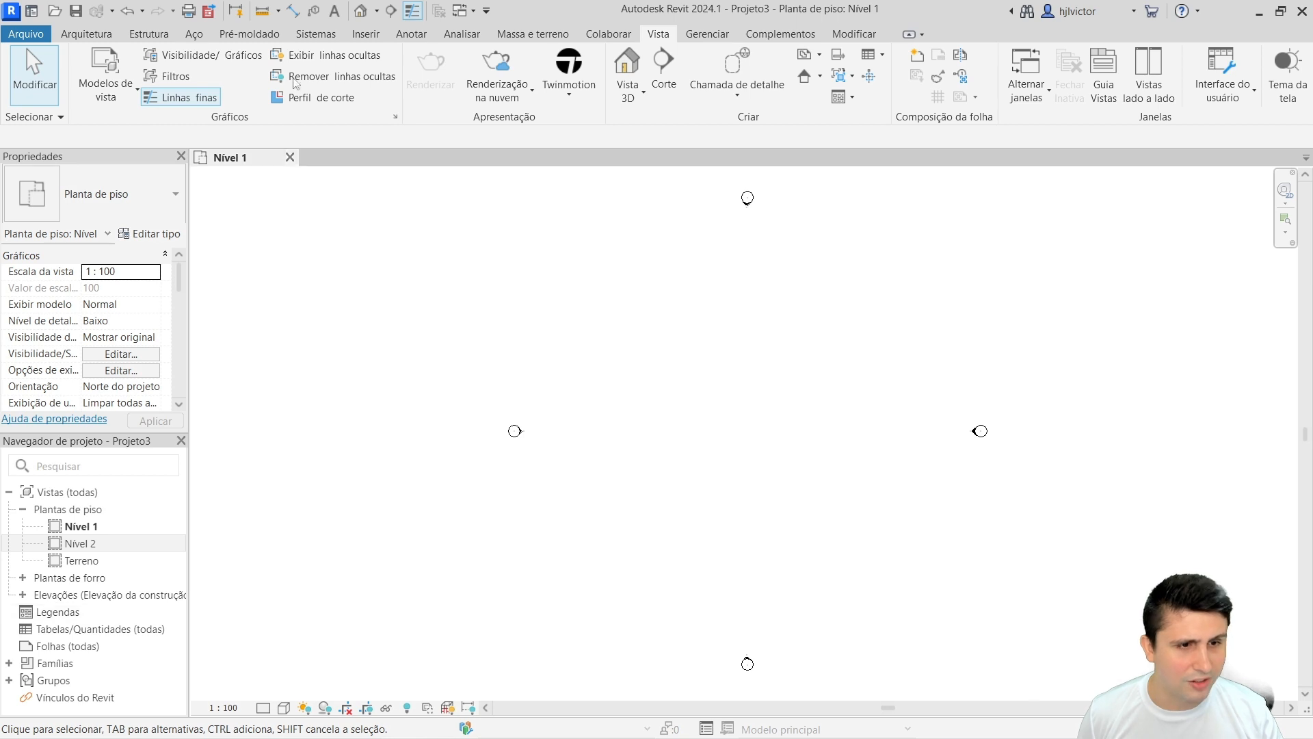
Open the default 3D view and look at the Nível 1 and Nível 2 level markers
{"action": "left_click", "coordinate": [360, 11]}
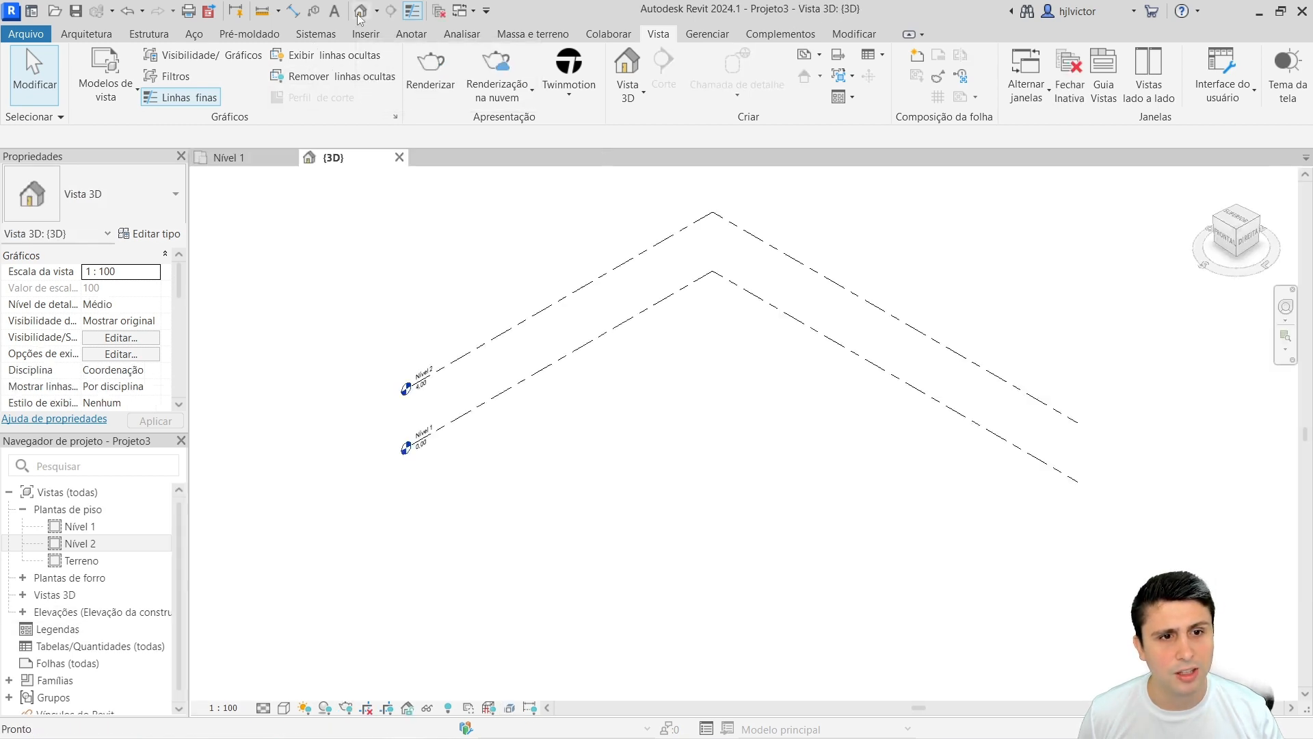
{"action": "scroll", "coordinate": [487, 419], "scroll_direction": "up", "scroll_amount": 3}
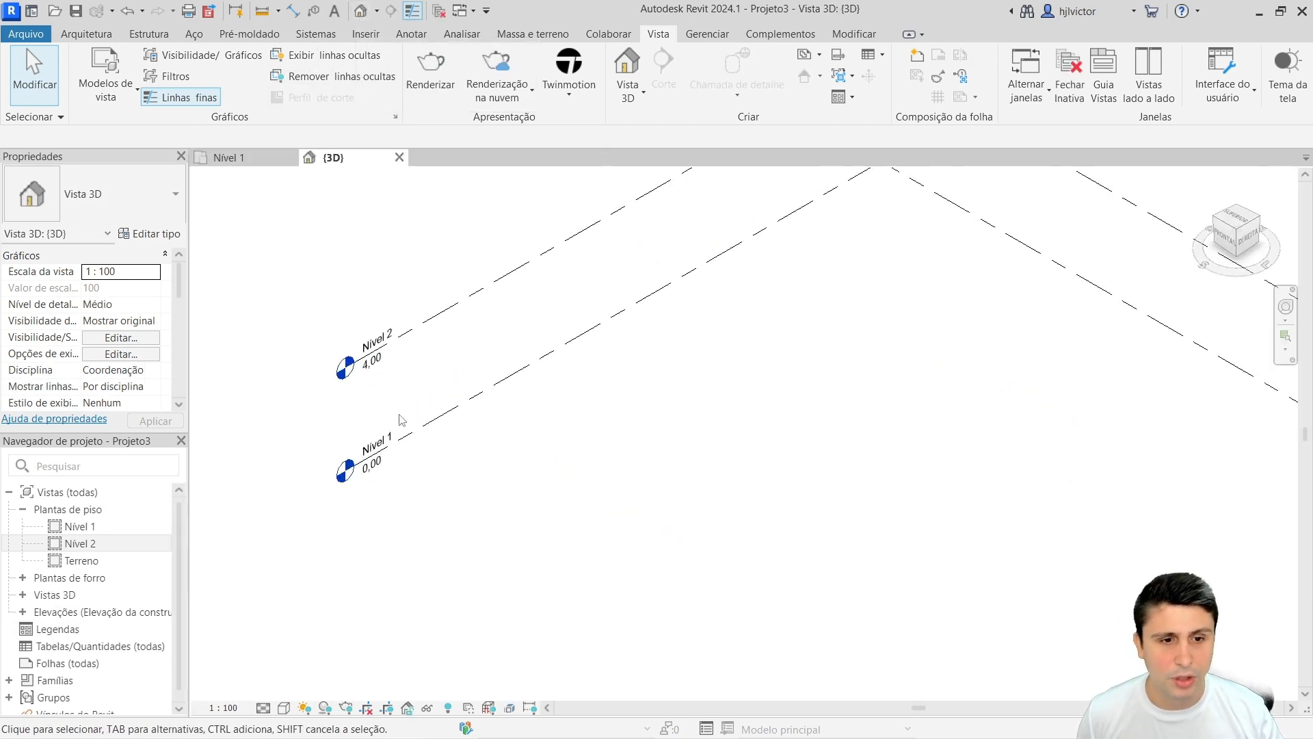
Look closely at the Nível 1 and Nível 2 level markers, then close the 3D view
{"action": "scroll", "coordinate": [402, 420], "scroll_direction": "up", "scroll_amount": 2}
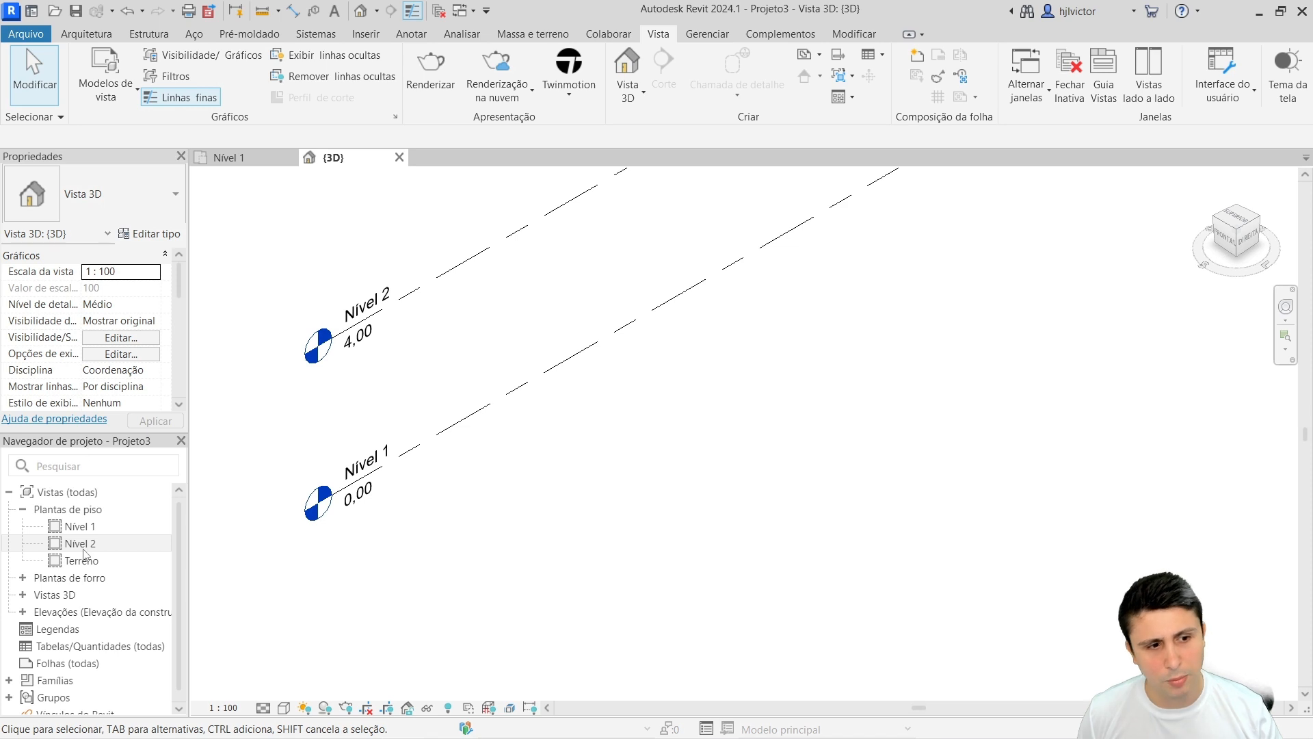
{"action": "scroll", "coordinate": [420, 369], "scroll_direction": "down", "scroll_amount": 3}
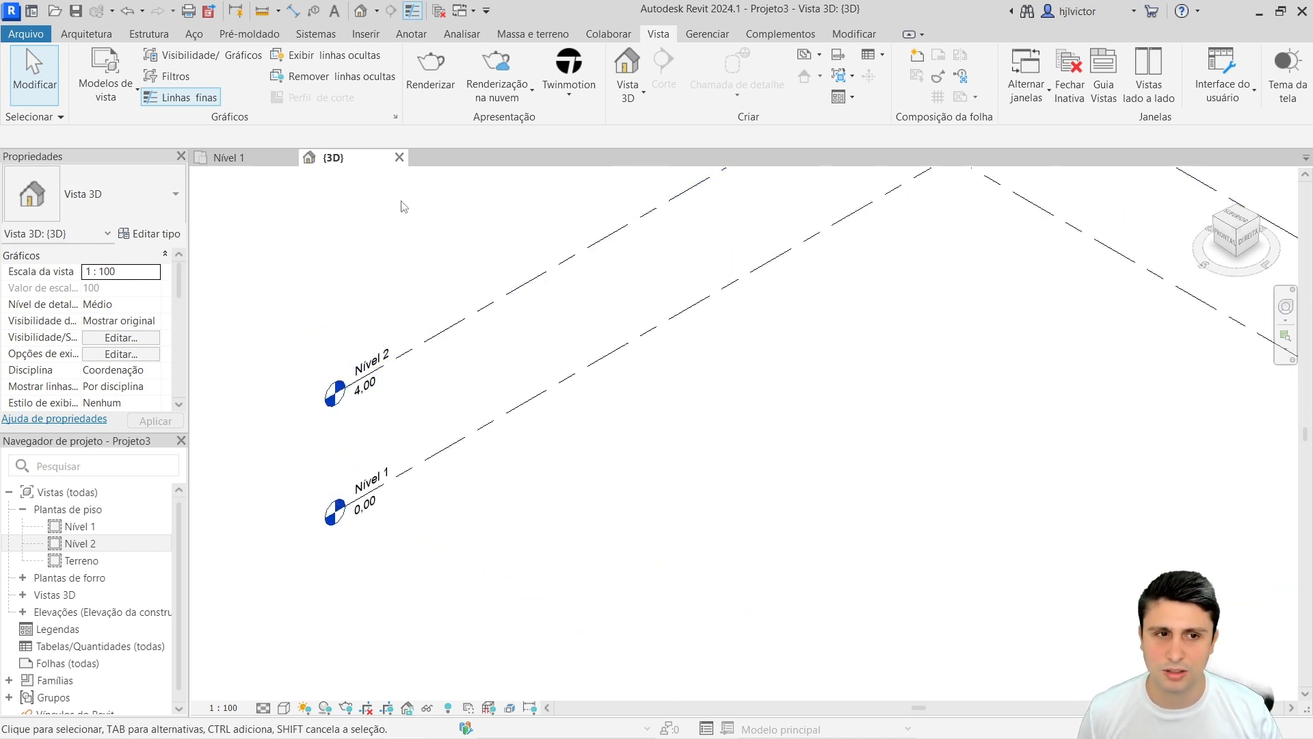
{"action": "left_click", "coordinate": [399, 158]}
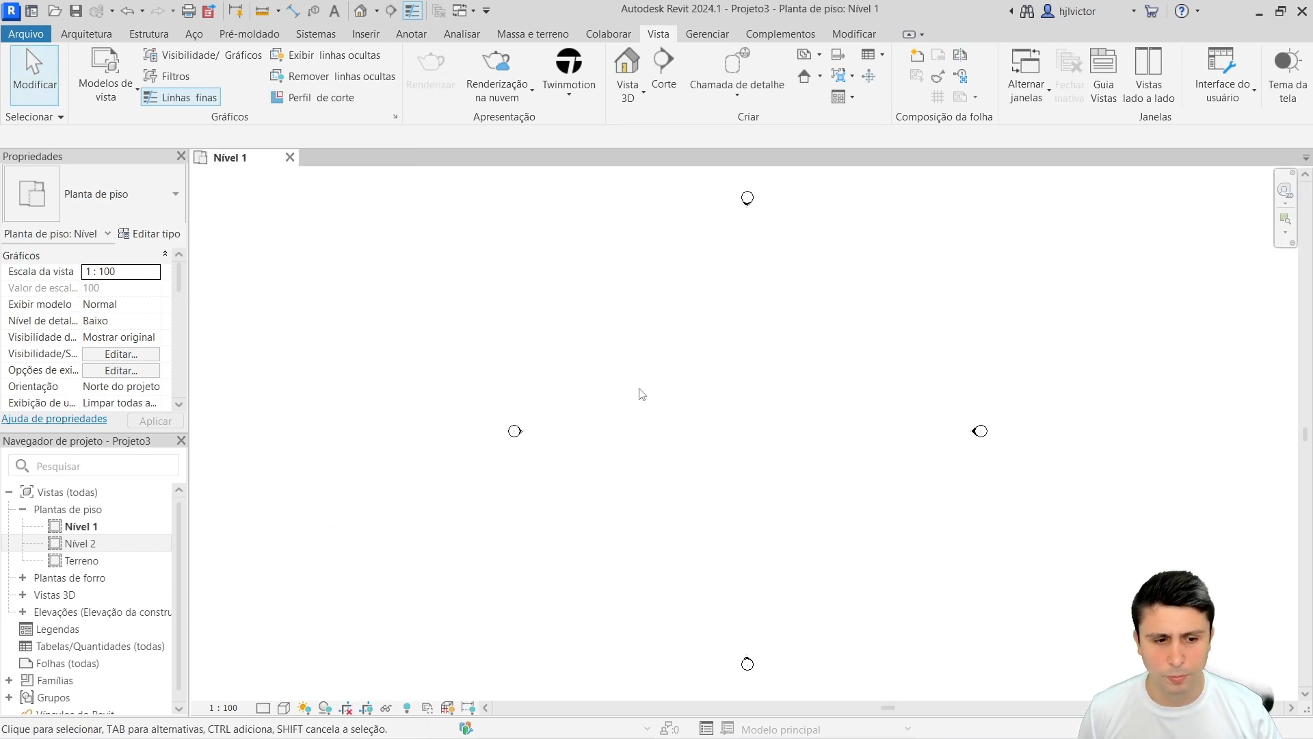
Set the Nível 1 plan to scale 1 : 50, detail level Alto and visual style Cores consistentes
{"action": "left_click", "coordinate": [223, 707]}
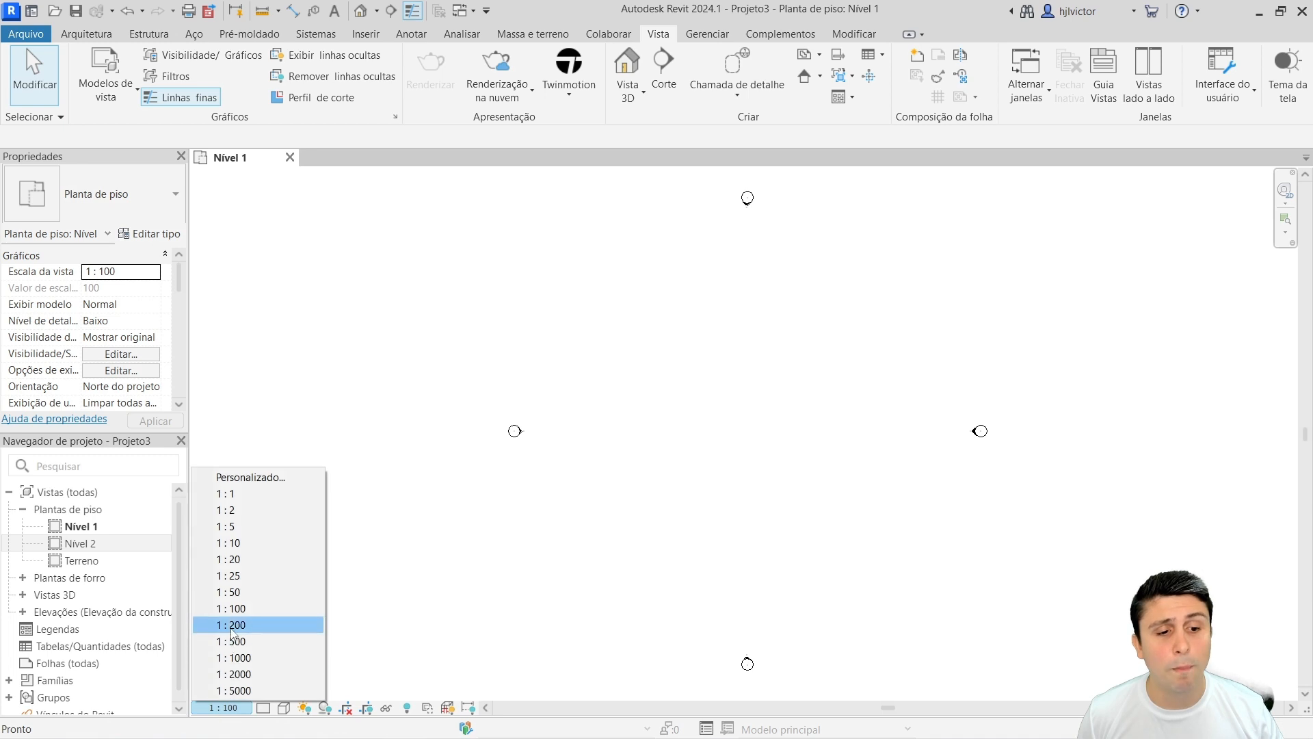
{"action": "left_click", "coordinate": [236, 593]}
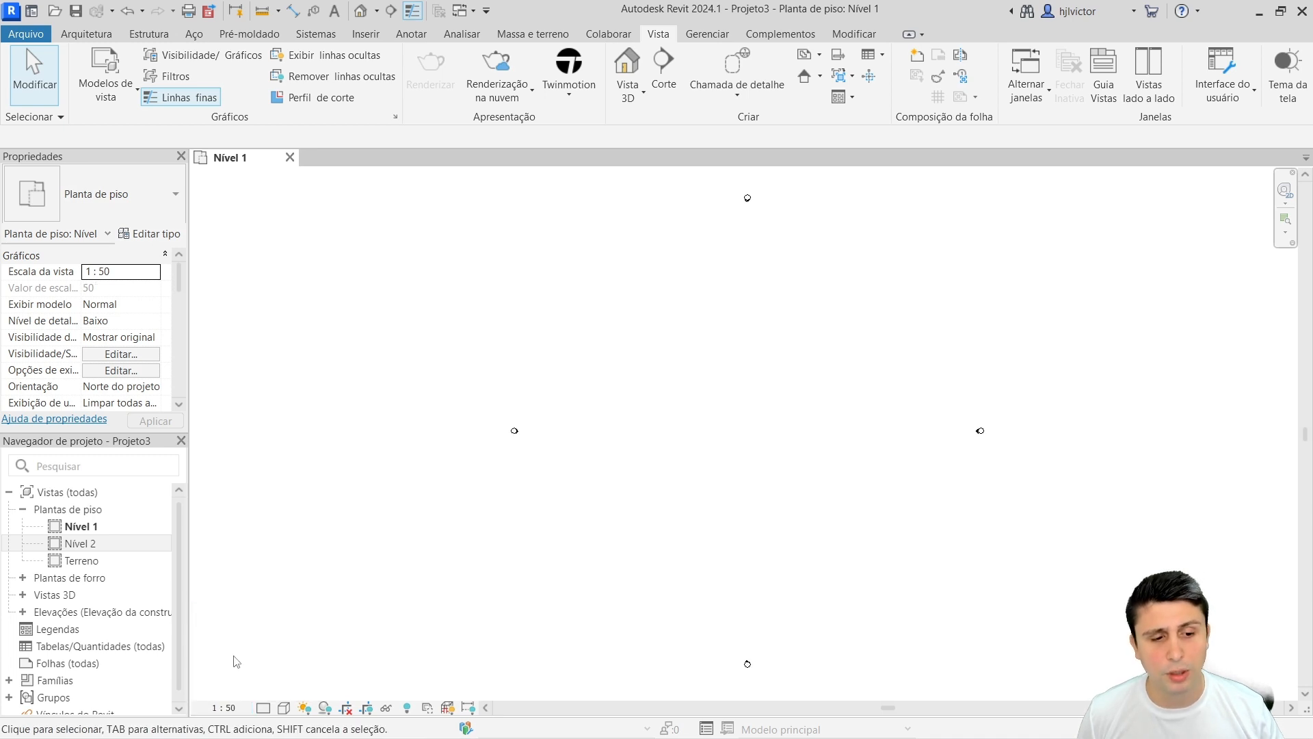
{"action": "left_click", "coordinate": [263, 707]}
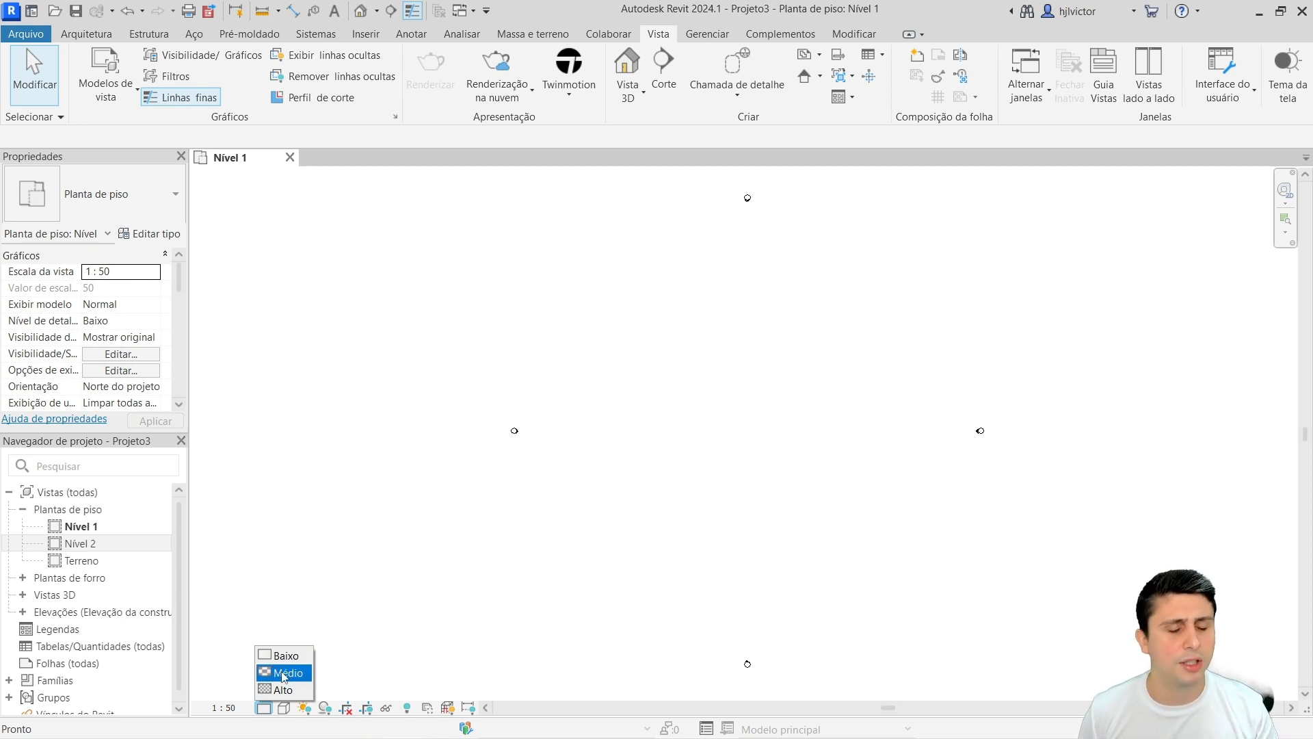
{"action": "left_click", "coordinate": [283, 689]}
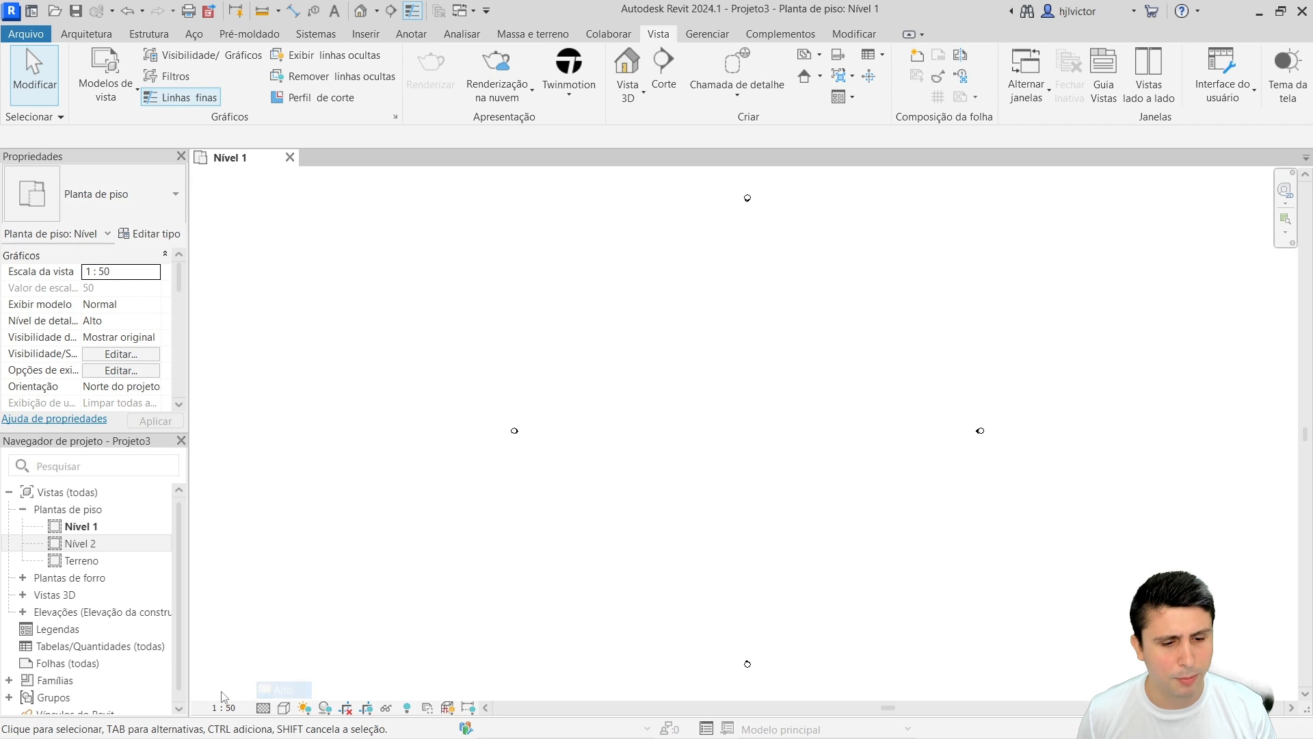
{"action": "left_click", "coordinate": [284, 707]}
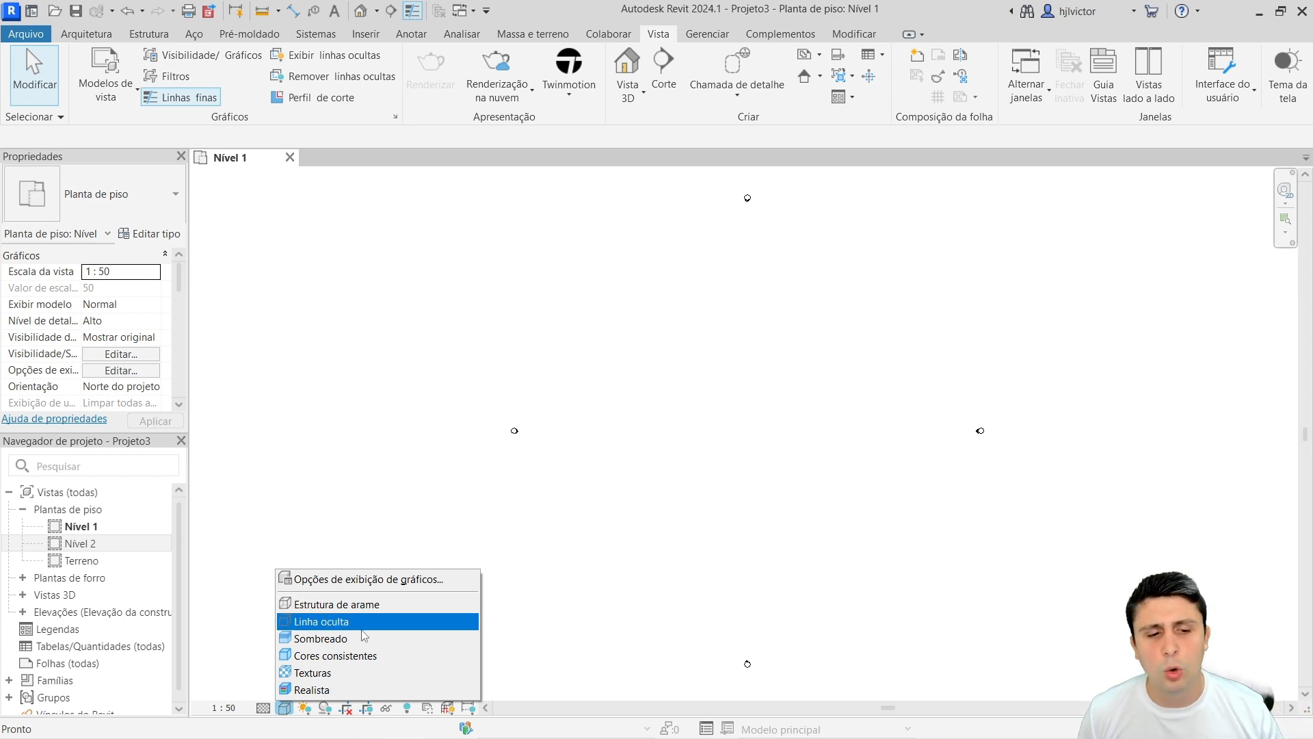
{"action": "left_click", "coordinate": [331, 655]}
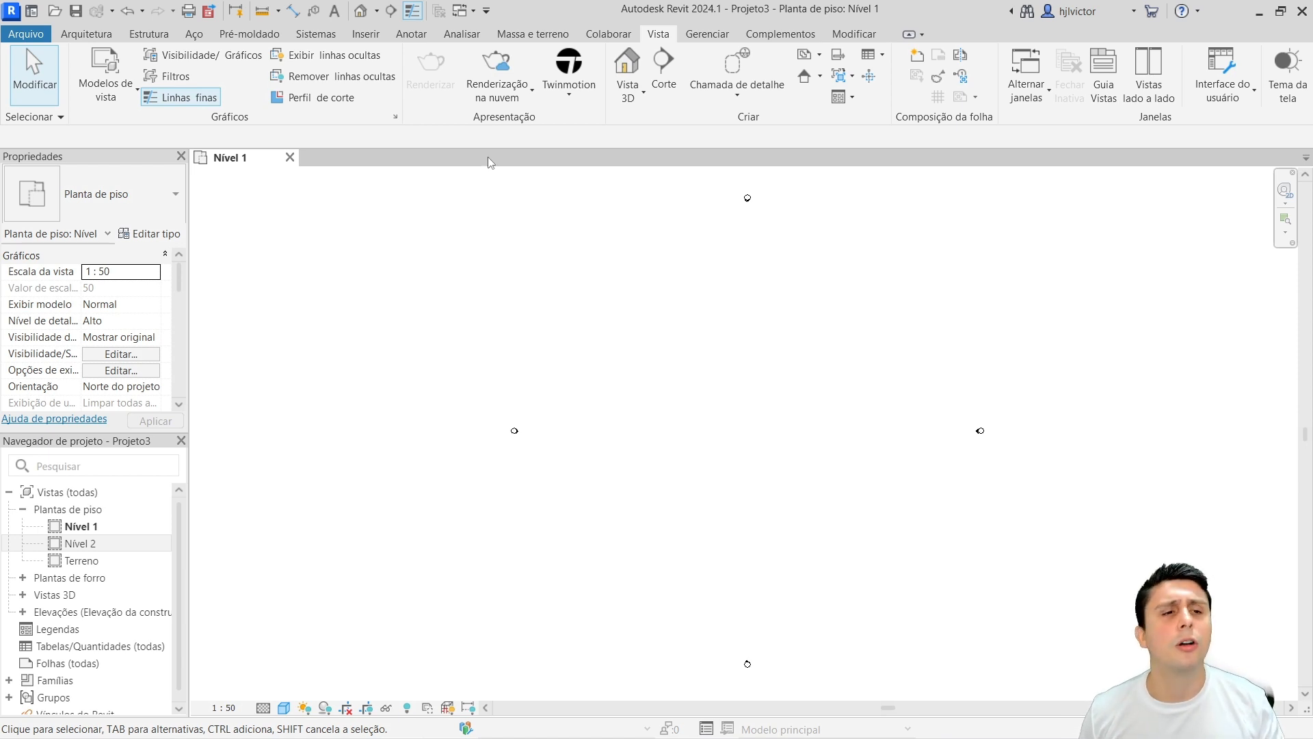
Start an architectural wall of type Genérico - 200 mm with an unconnected height of 3 m, located by Linha central da parede
{"action": "left_click", "coordinate": [87, 35]}
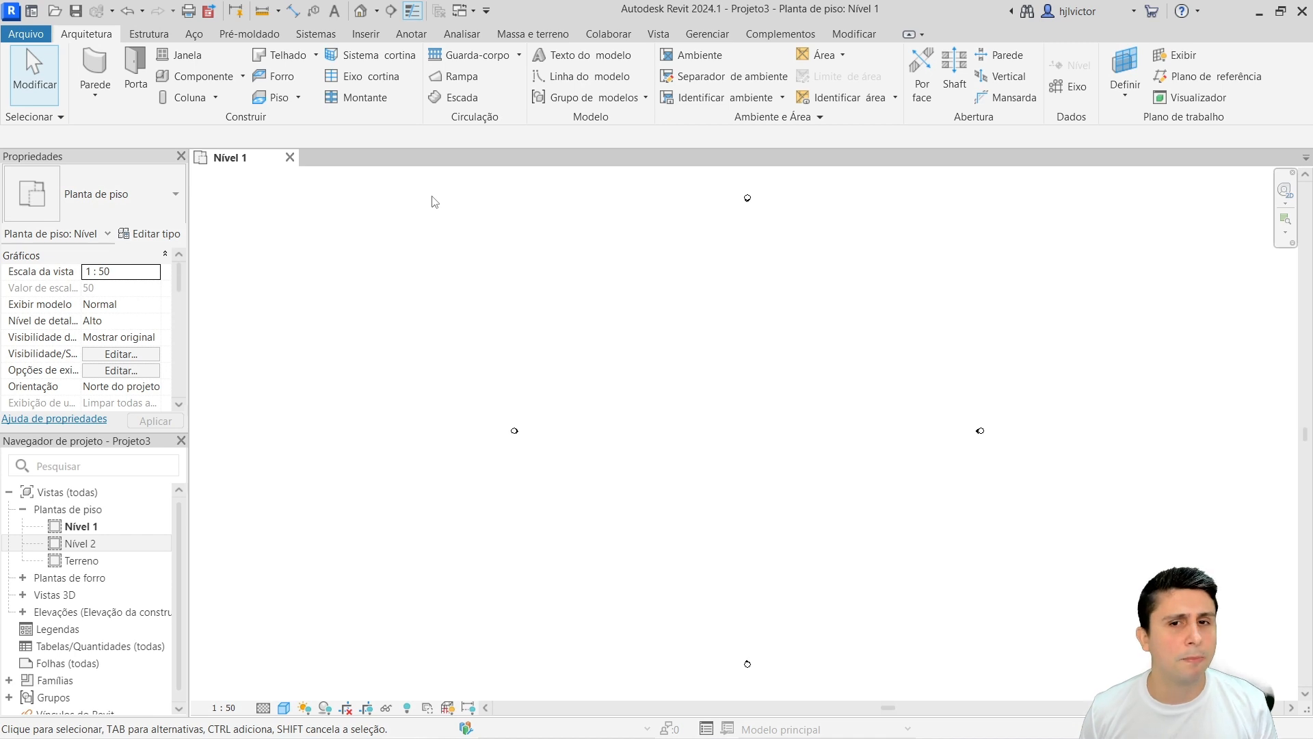
{"action": "scroll", "coordinate": [773, 331], "scroll_direction": "up", "scroll_amount": 1}
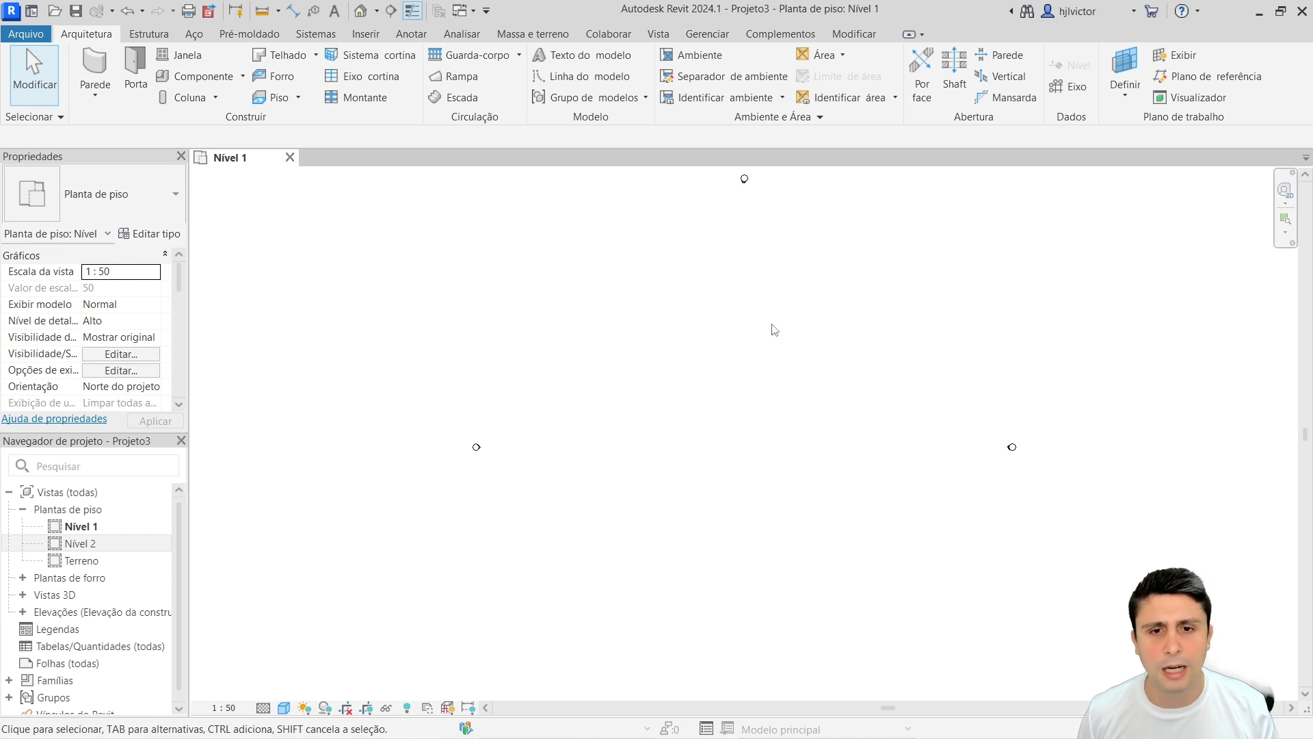
{"action": "left_click", "coordinate": [95, 94]}
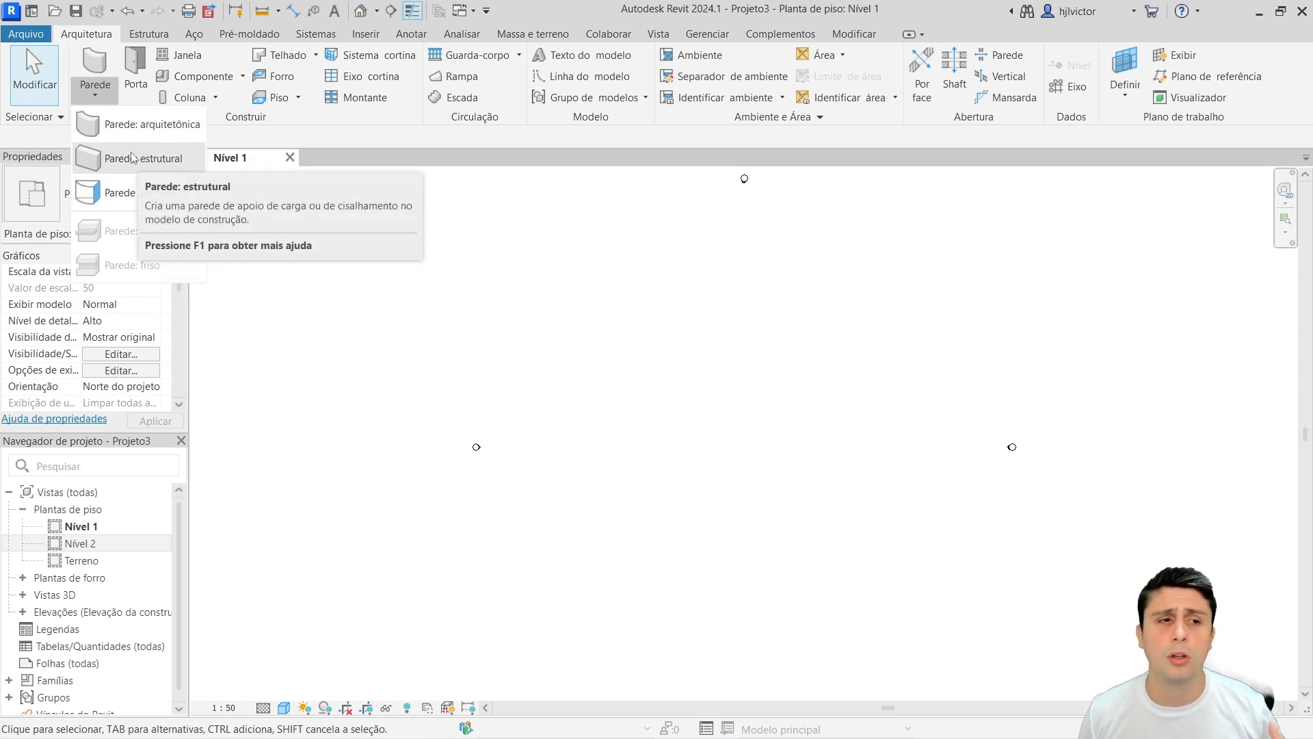
{"action": "left_click", "coordinate": [131, 130]}
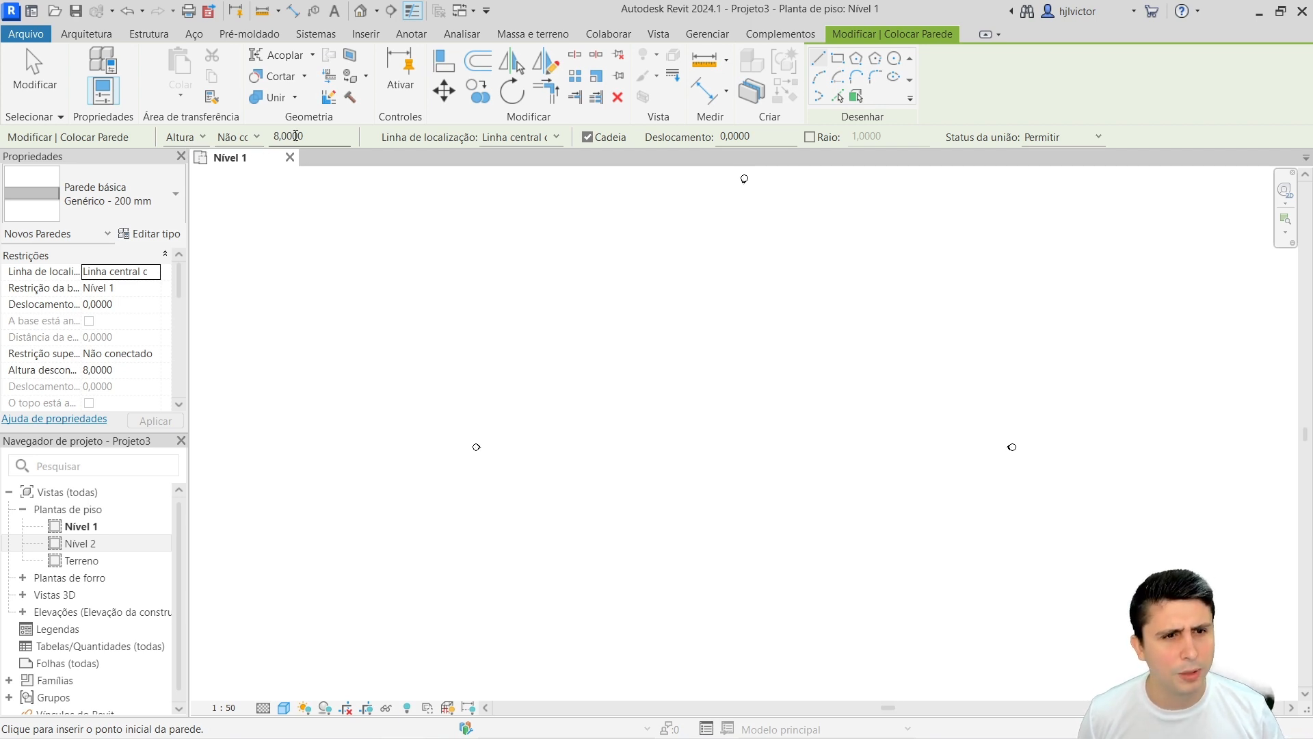
{"action": "left_click", "coordinate": [257, 137]}
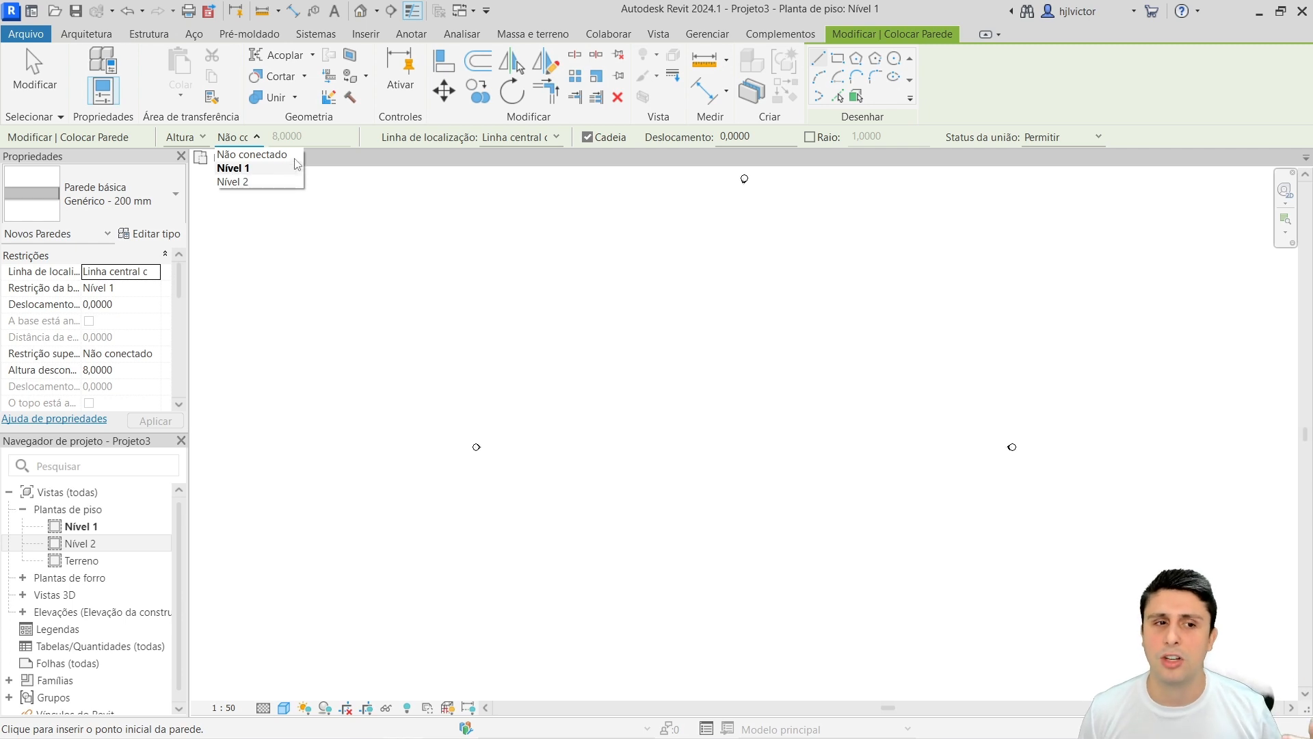
{"action": "left_click", "coordinate": [324, 134]}
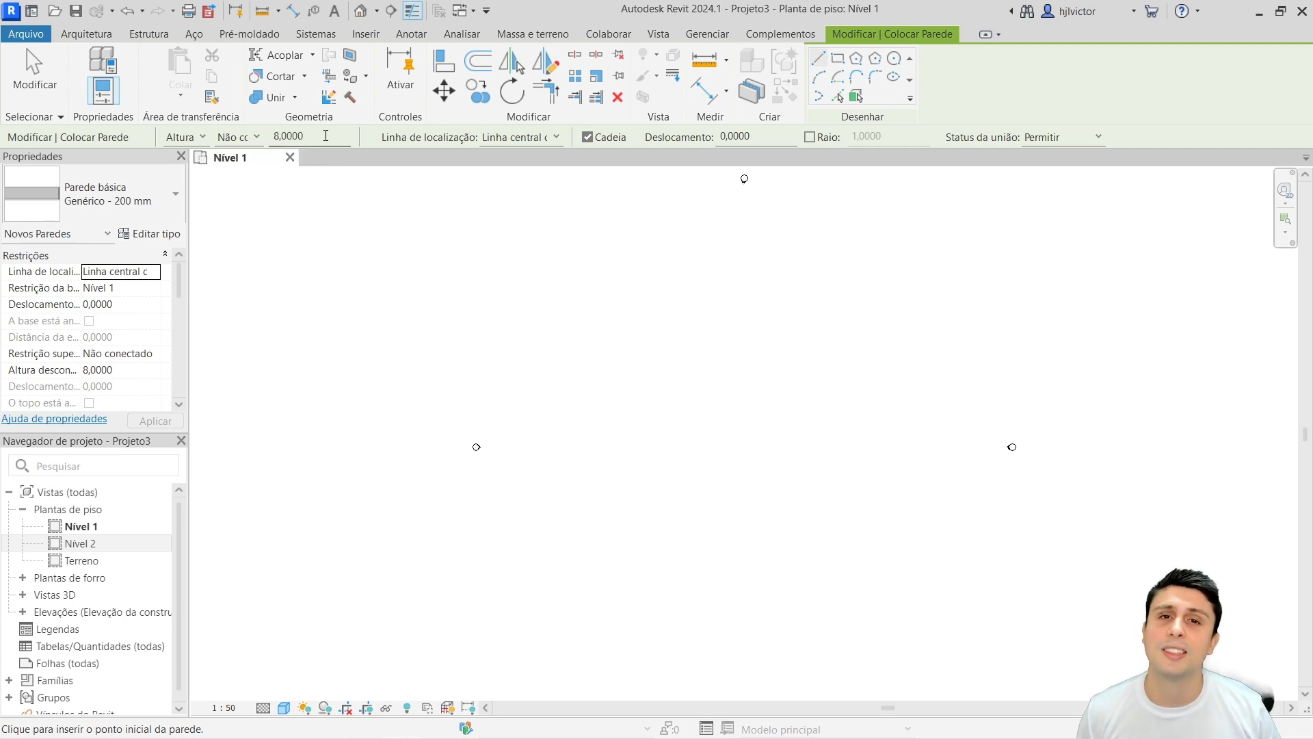
{"action": "double_click", "coordinate": [312, 136]}
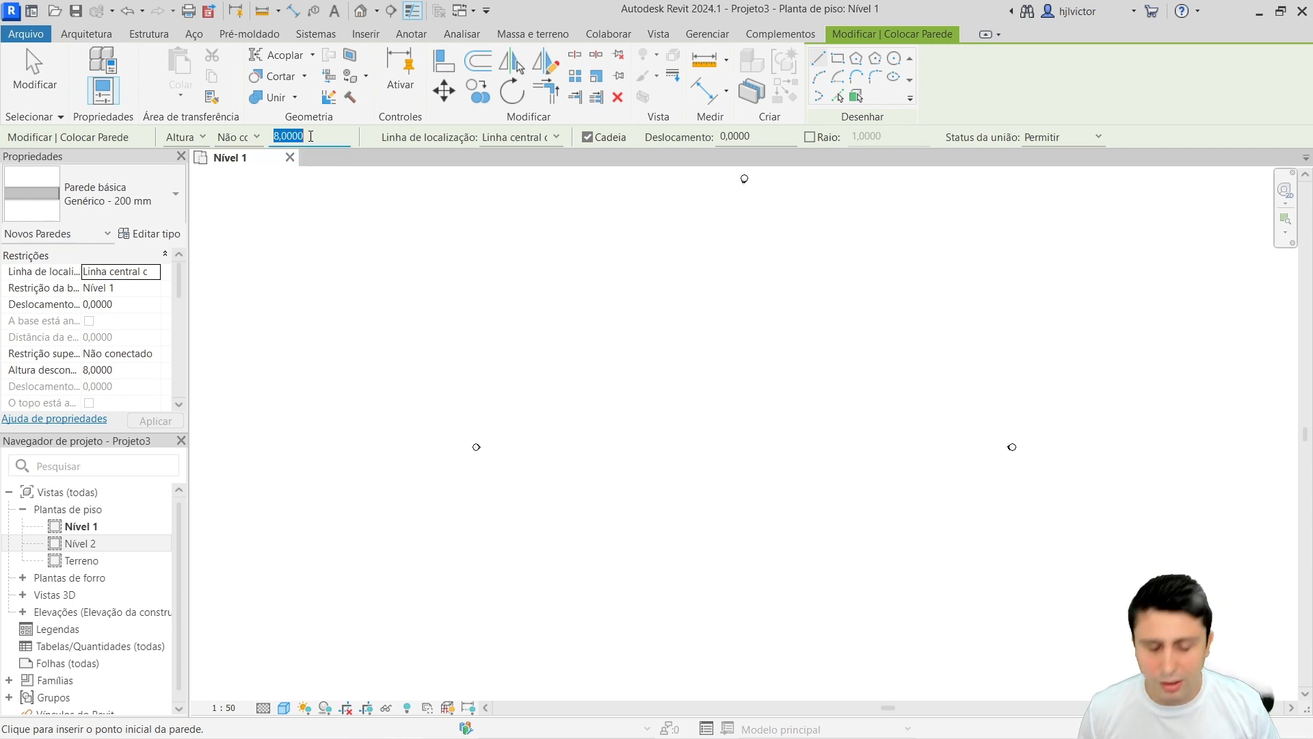
{"action": "type", "text": "3"}
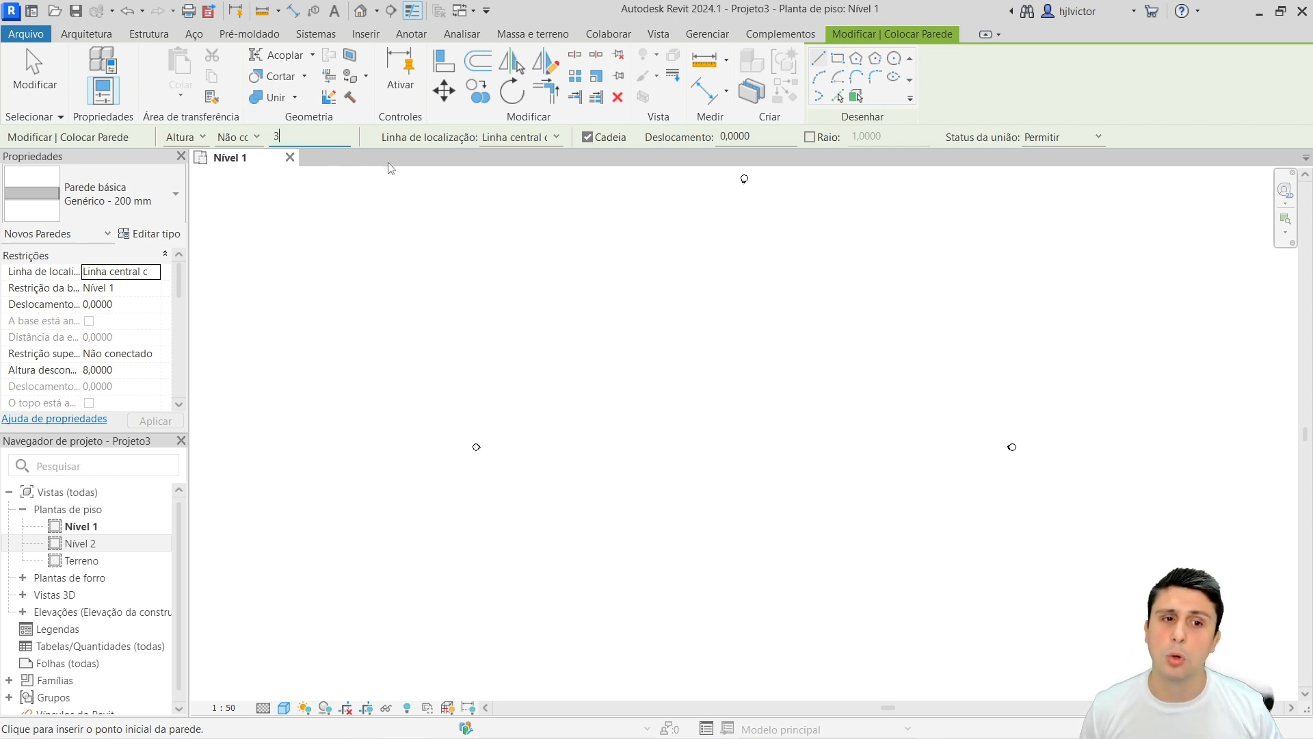
{"action": "left_click", "coordinate": [500, 138]}
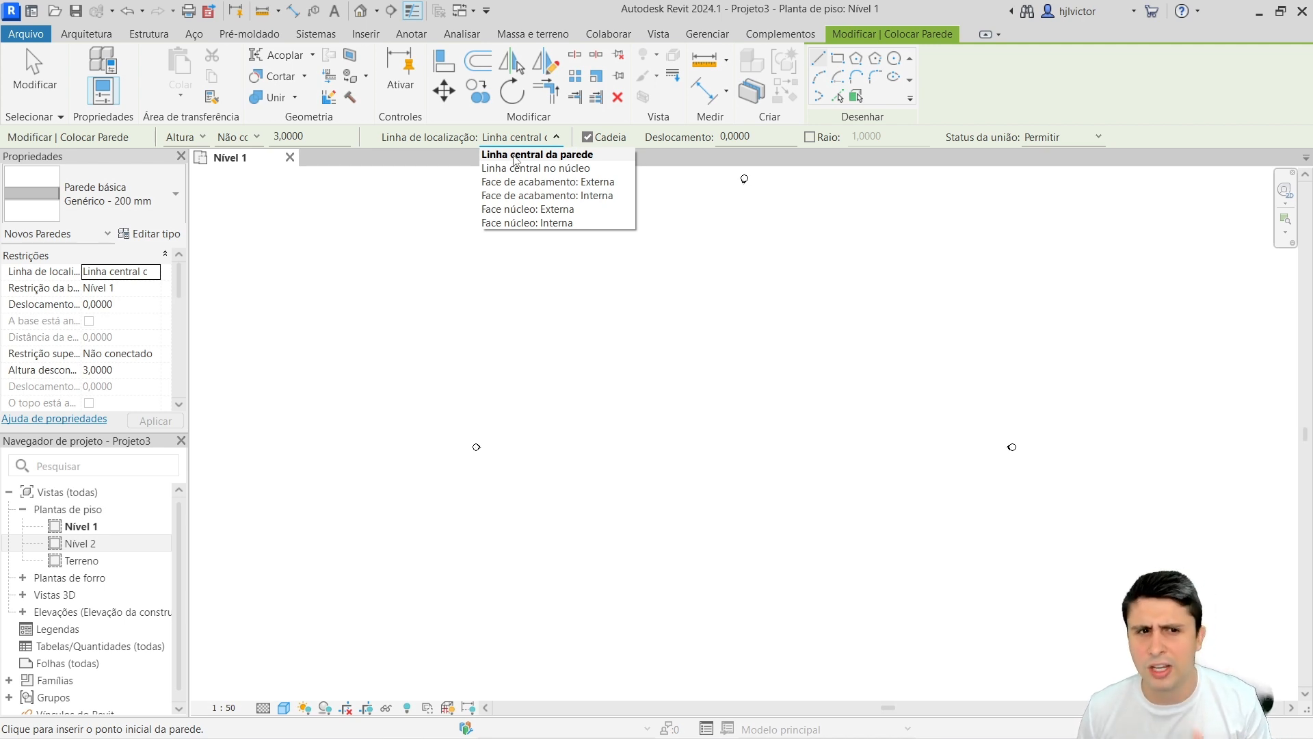
{"action": "left_click", "coordinate": [514, 156]}
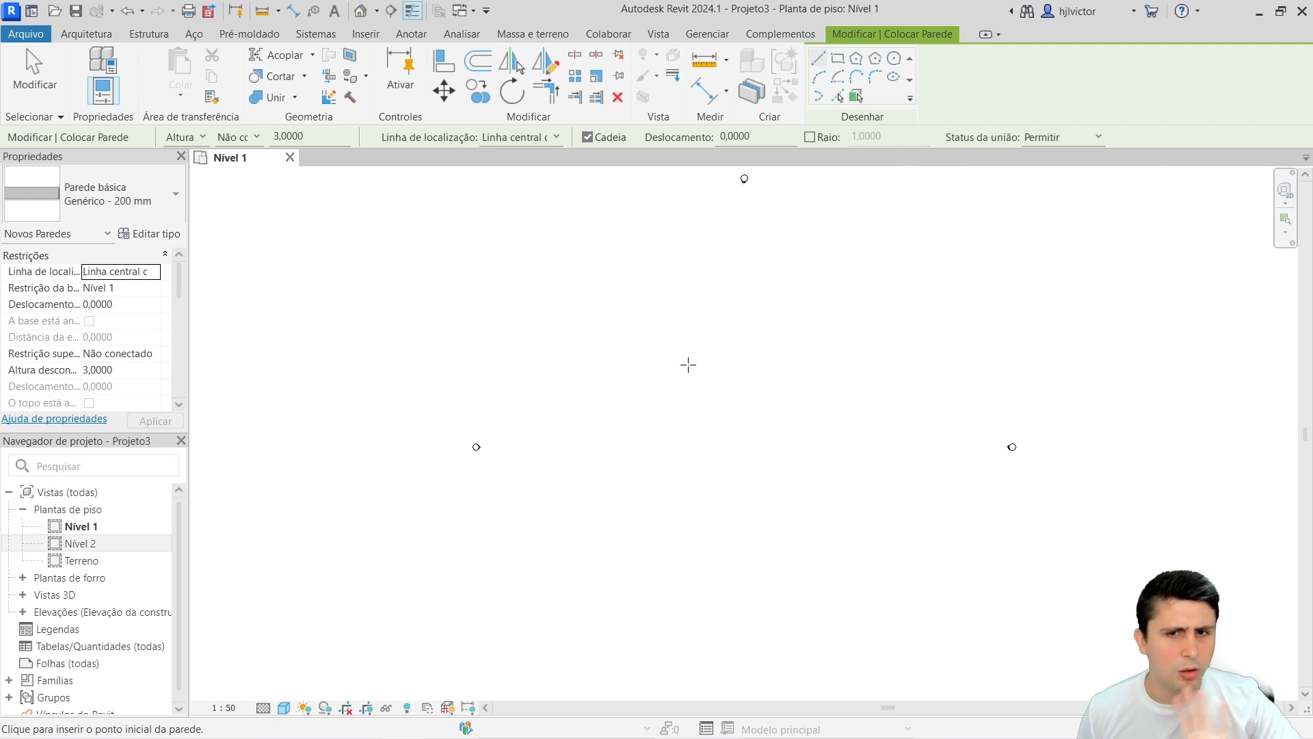
Draw a 5 m horizontal wall between the elevation markers in the Nível 1 plan
{"action": "left_click", "coordinate": [642, 338]}
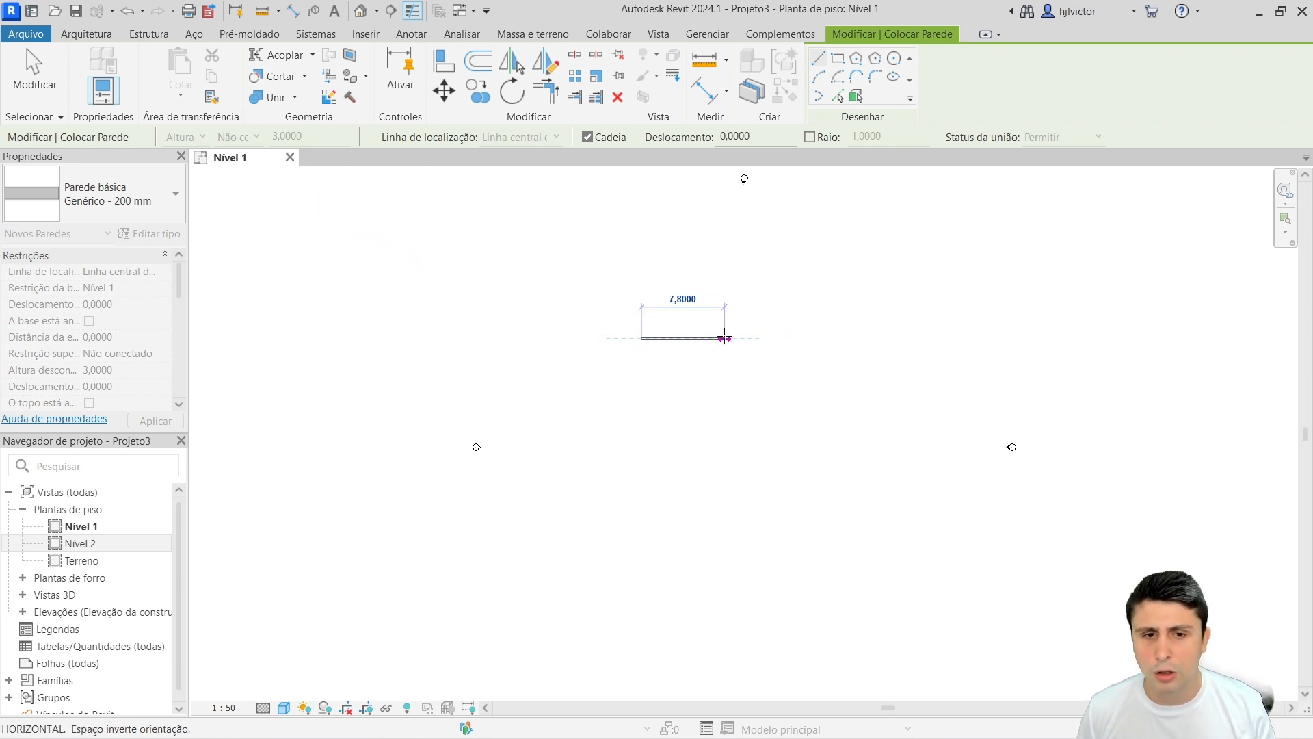
{"action": "scroll", "coordinate": [662, 337], "scroll_direction": "up", "scroll_amount": 6}
{"action": "scroll", "coordinate": [641, 335], "scroll_direction": "down", "scroll_amount": 6}
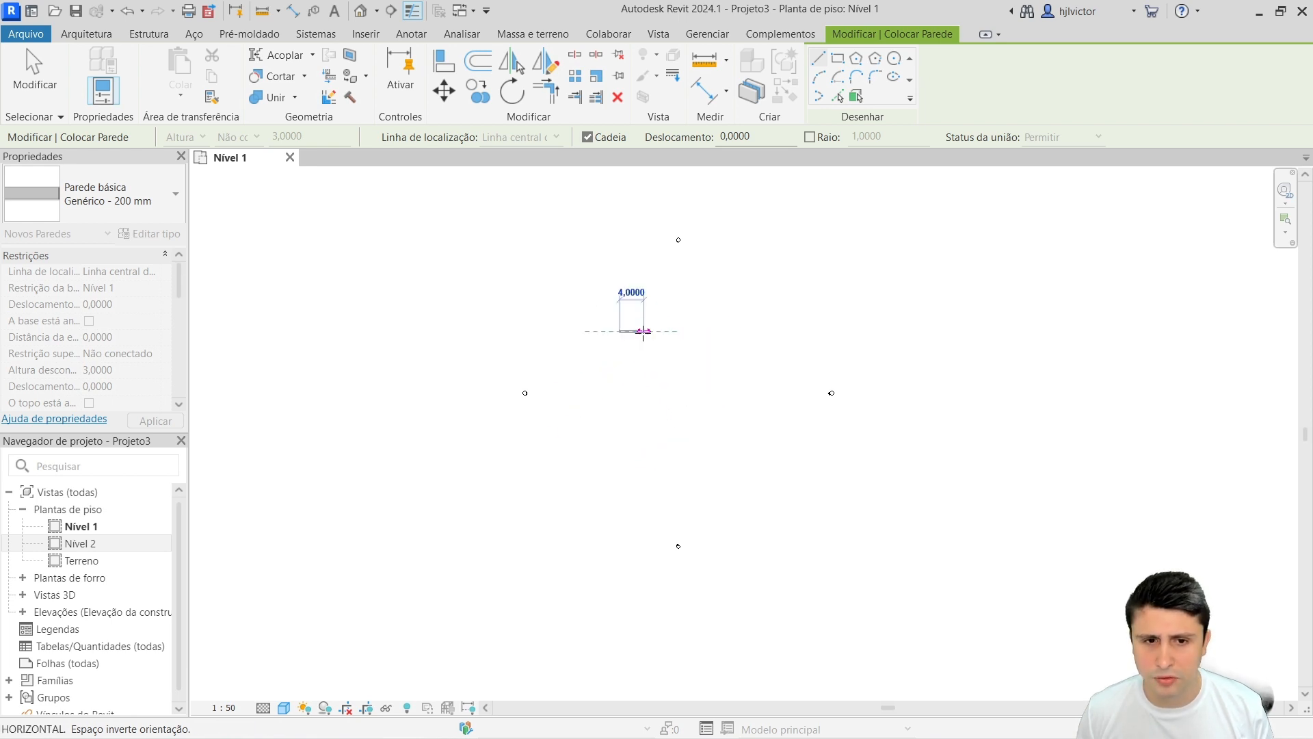
{"action": "scroll", "coordinate": [626, 331], "scroll_direction": "up", "scroll_amount": 5}
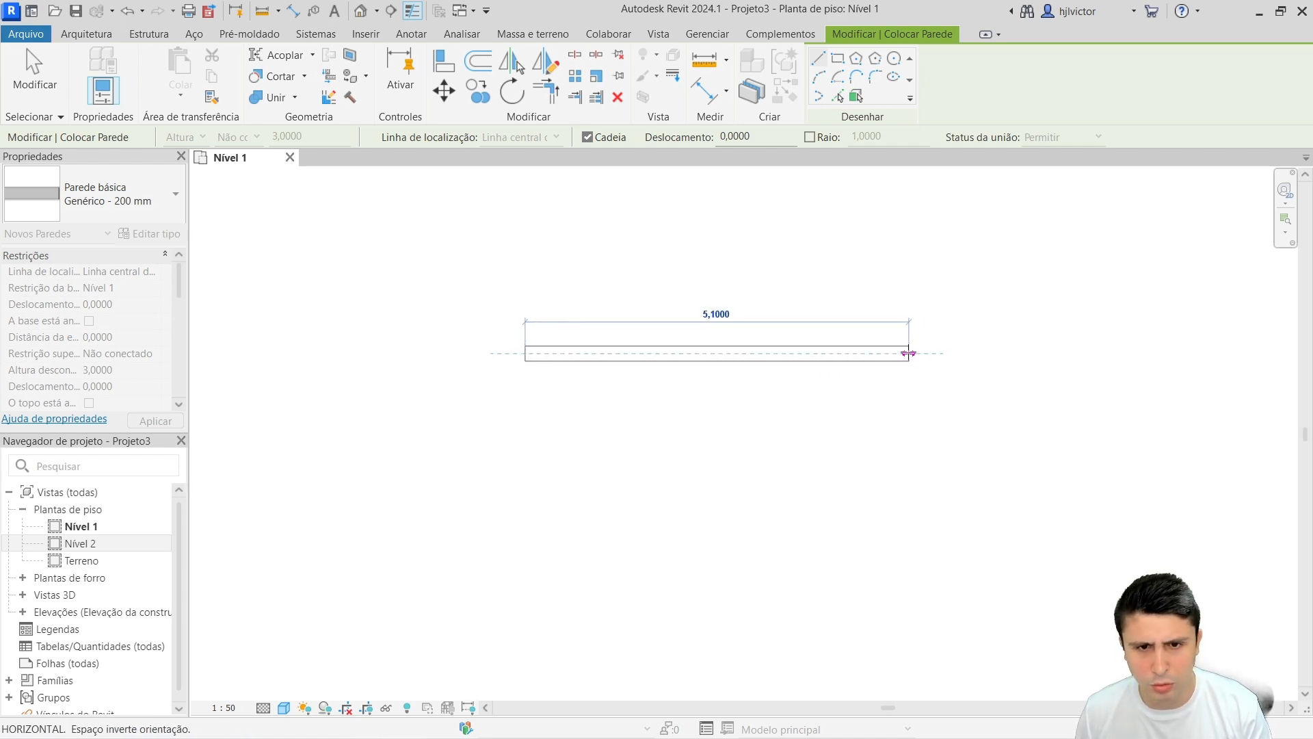
{"action": "type", "text": "5"}
{"action": "key", "text": "Return"}
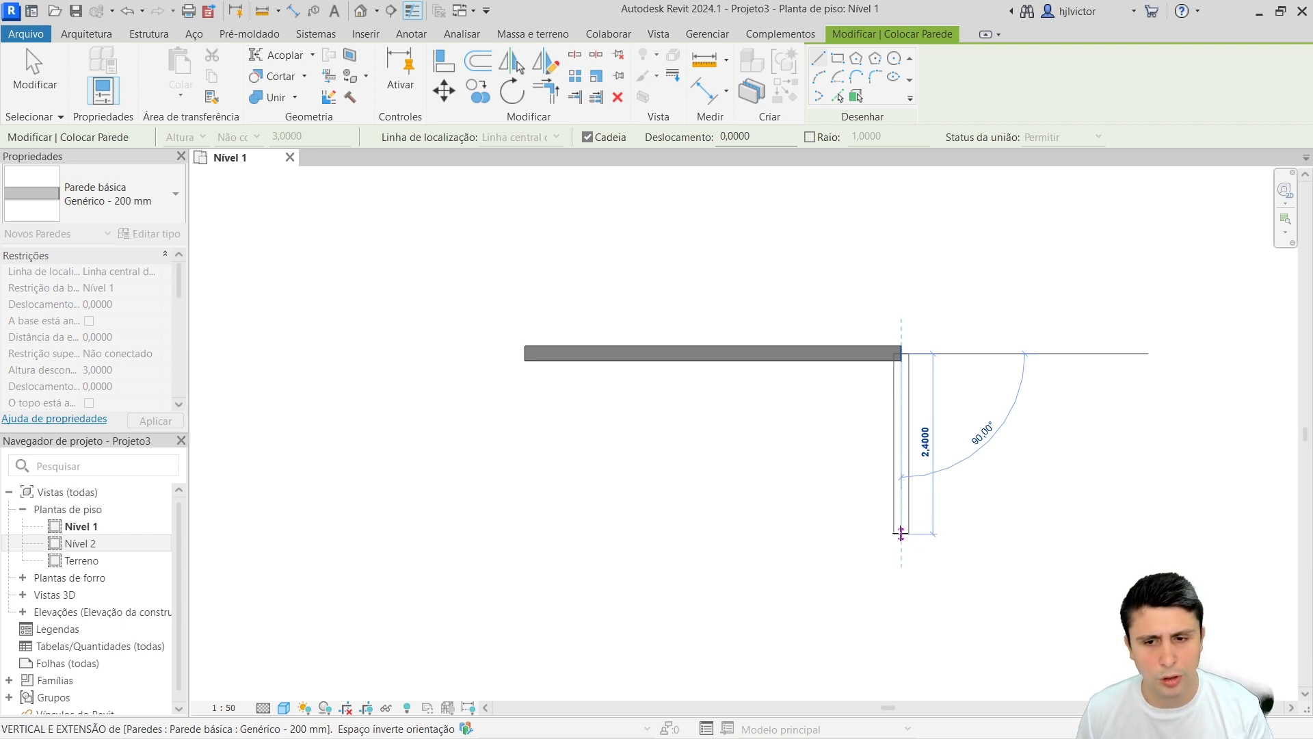
Continue the wall chain with a 5 m wall straight down and a 5 m wall back to the left
{"action": "type", "text": "5"}
{"action": "key", "text": "Return"}
{"action": "scroll", "coordinate": [901, 447], "scroll_direction": "down", "scroll_amount": 2}
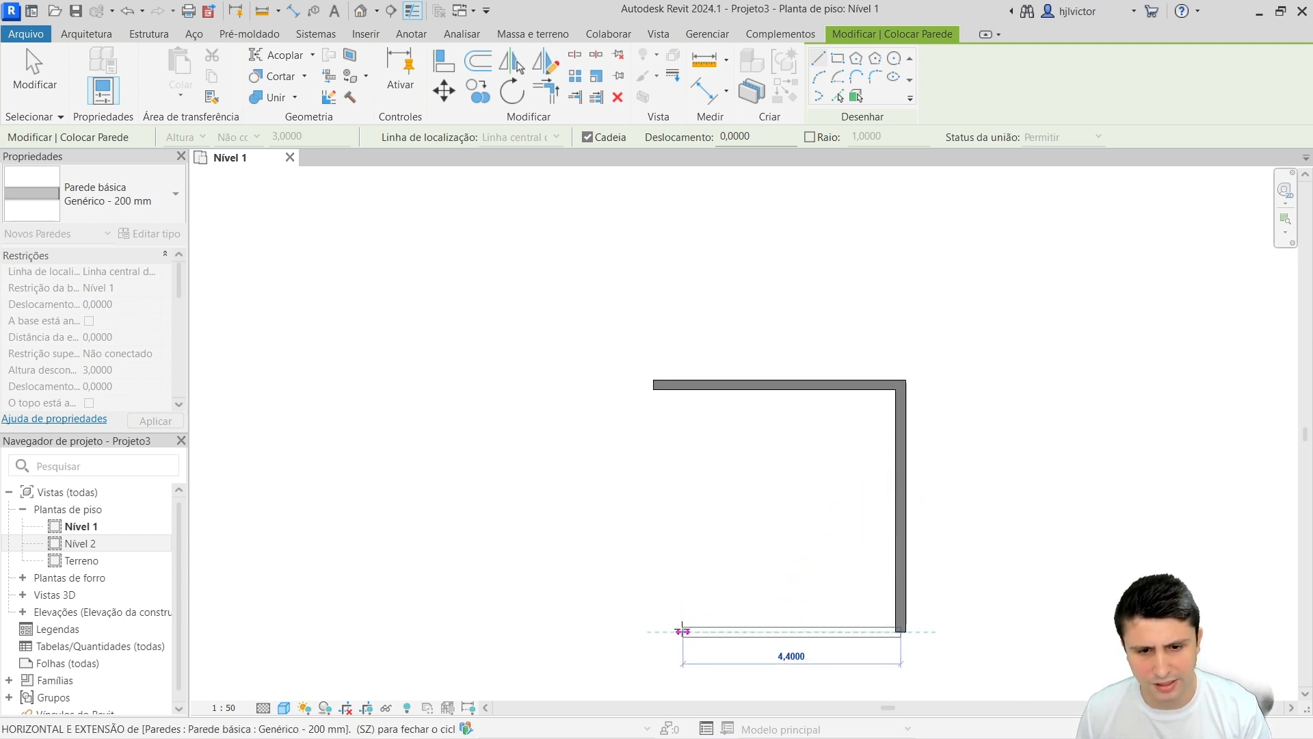
{"action": "scroll", "coordinate": [683, 633], "scroll_direction": "up", "scroll_amount": 2}
{"action": "type", "text": "5"}
{"action": "key", "text": "Return"}
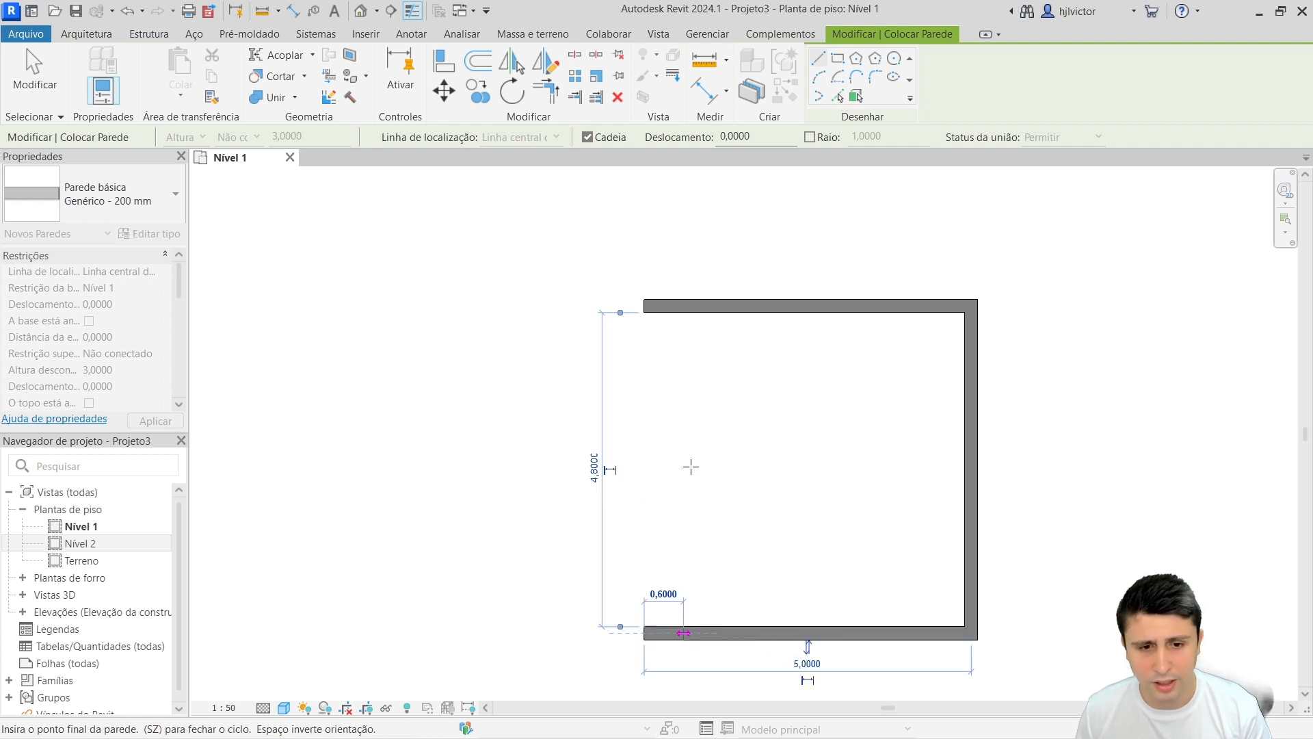
Close the square room with a vertical wall up to the first wall's starting end and finish the wall command
{"action": "scroll", "coordinate": [645, 362], "scroll_direction": "up", "scroll_amount": 2}
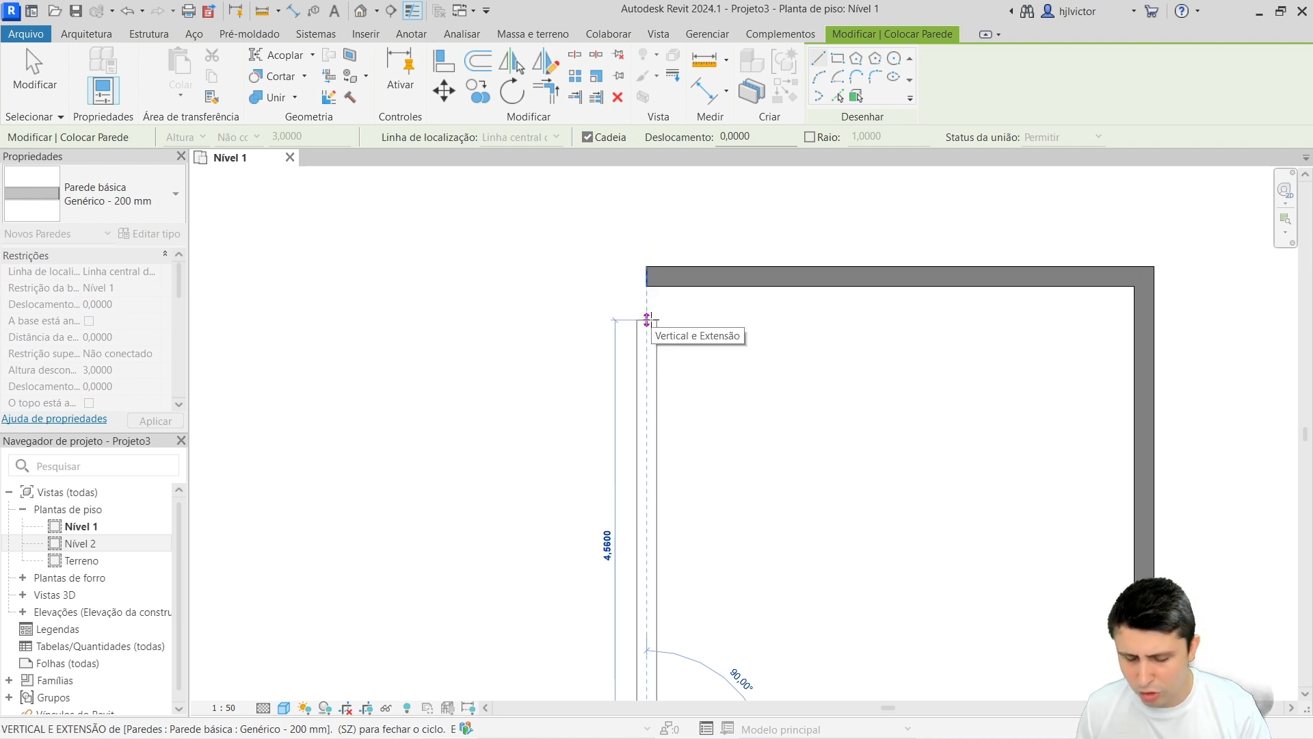
{"action": "left_click", "coordinate": [647, 275]}
{"action": "scroll", "coordinate": [646, 318], "scroll_direction": "down", "scroll_amount": 2}
{"action": "middle_click_drag", "start_coordinate": [768, 397], "coordinate": [575, 389]}
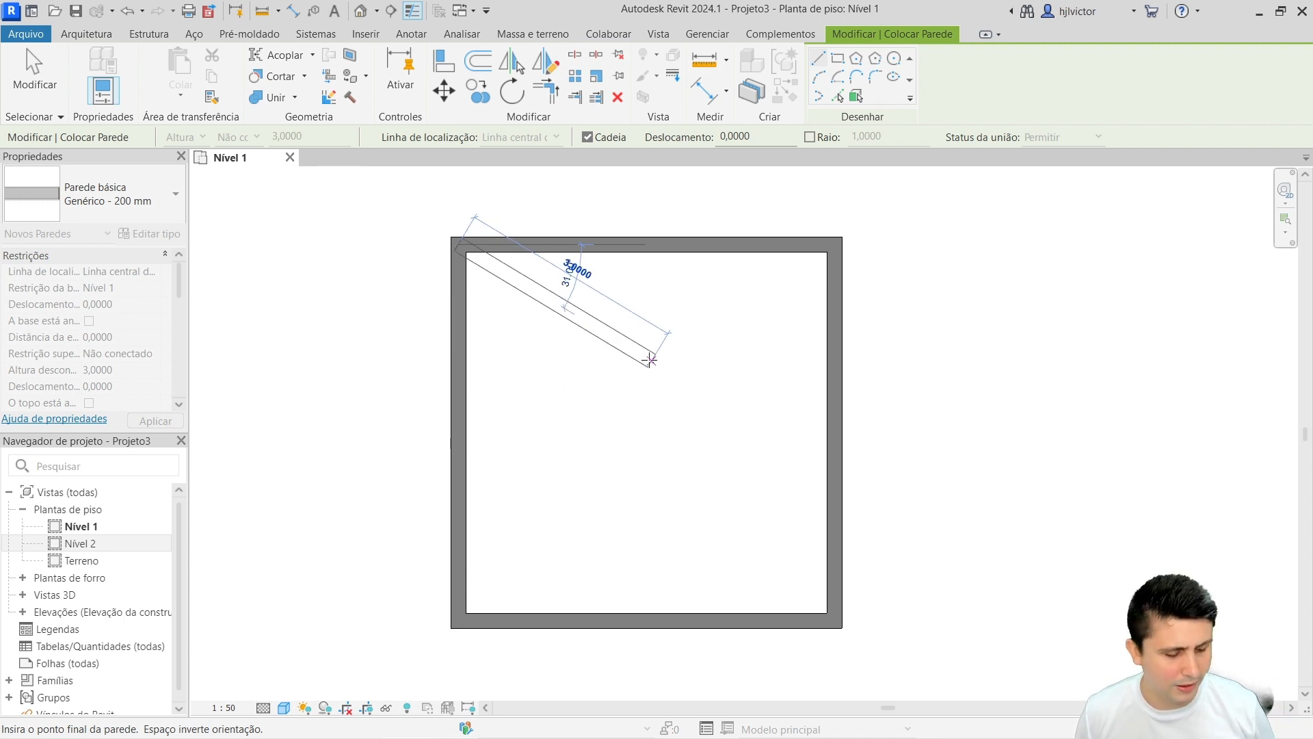
{"action": "key", "text": "Escape"}
{"action": "key", "text": "Escape"}
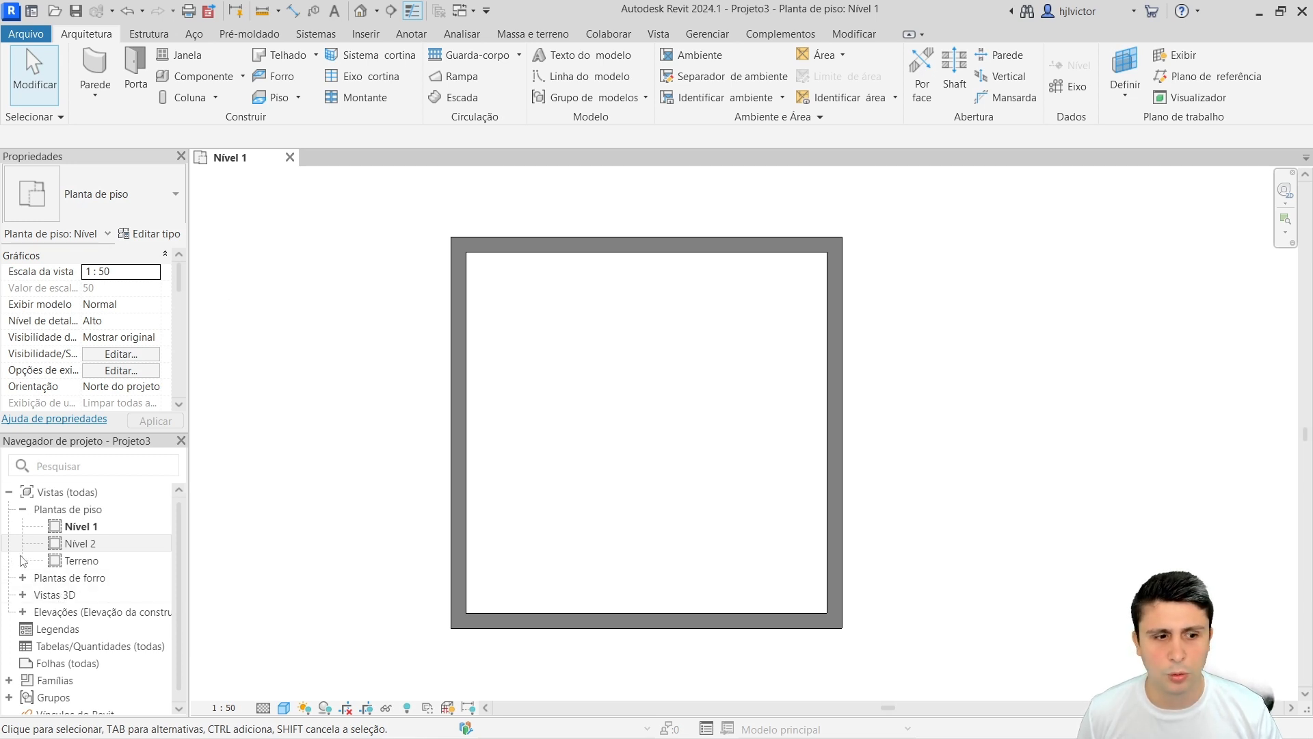
View the walls in the 3D view, then review the Nível 1 plan's detail level options and choose Cores consistentes as its visual style
{"action": "double_click", "coordinate": [43, 594]}
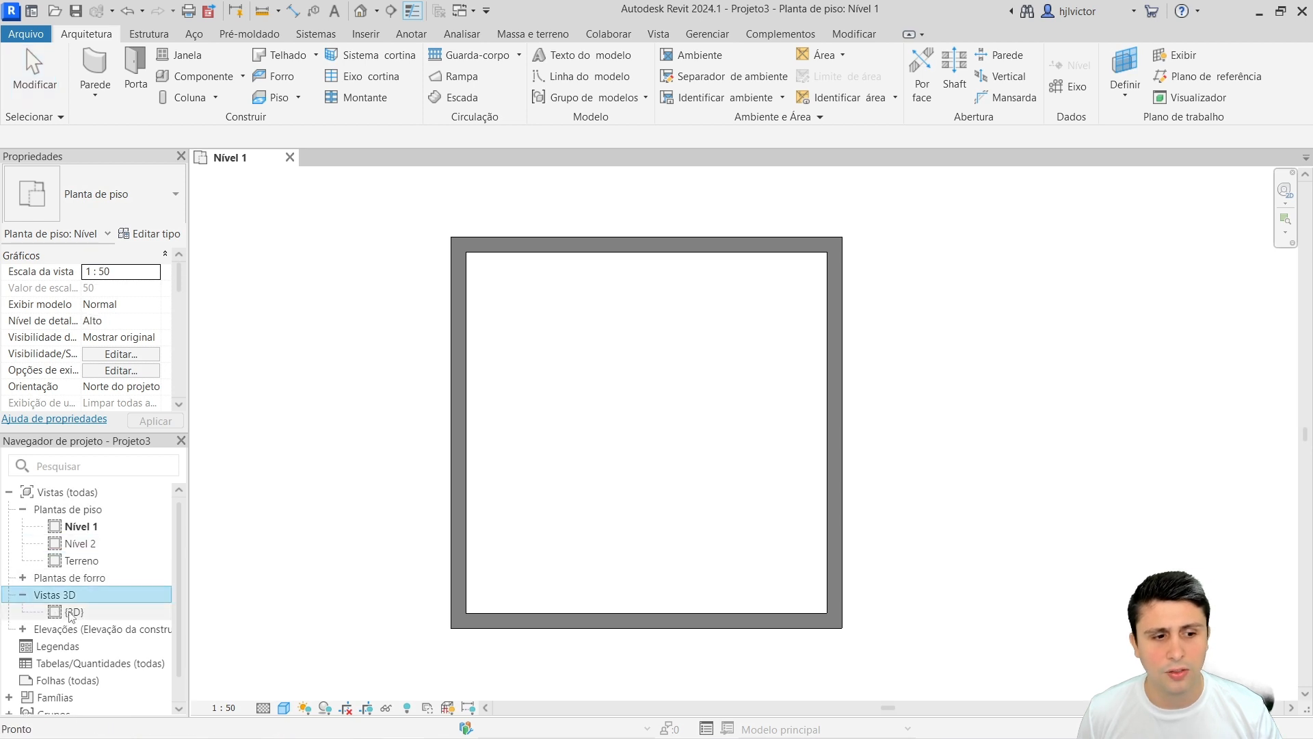
{"action": "double_click", "coordinate": [72, 613]}
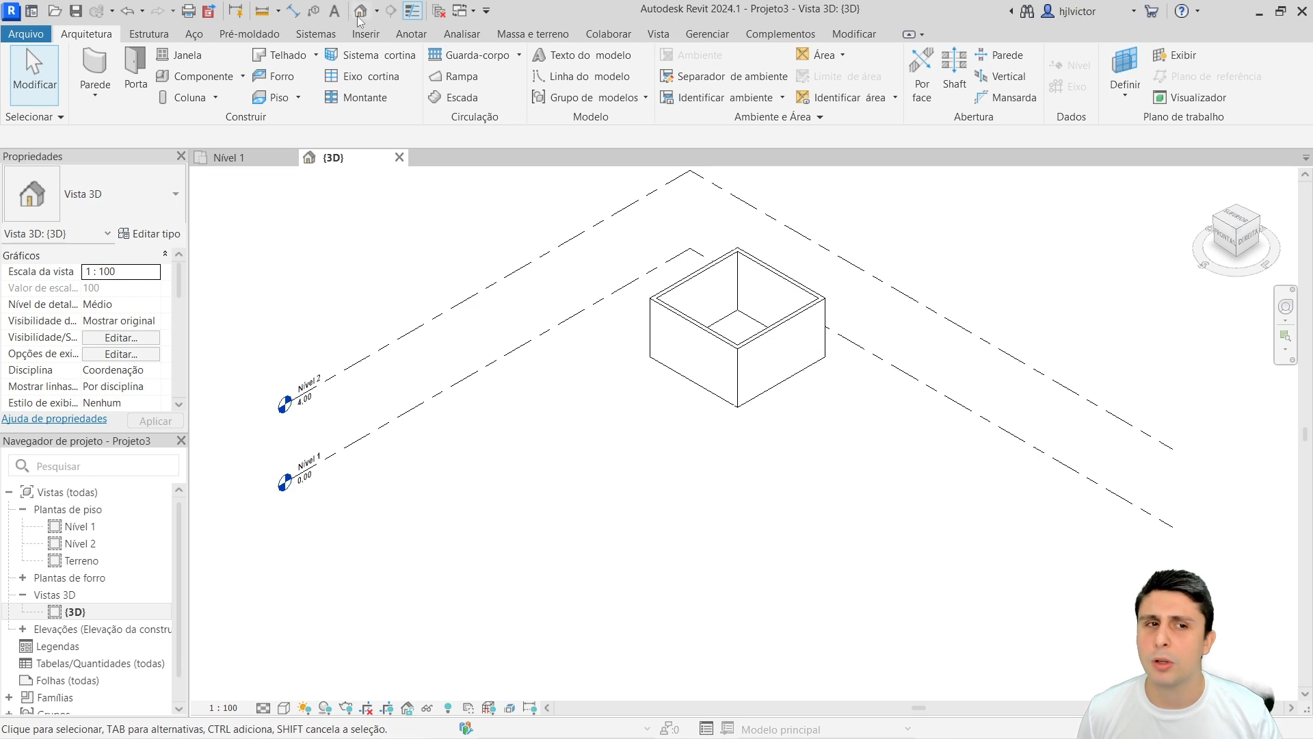
{"action": "left_click", "coordinate": [252, 161]}
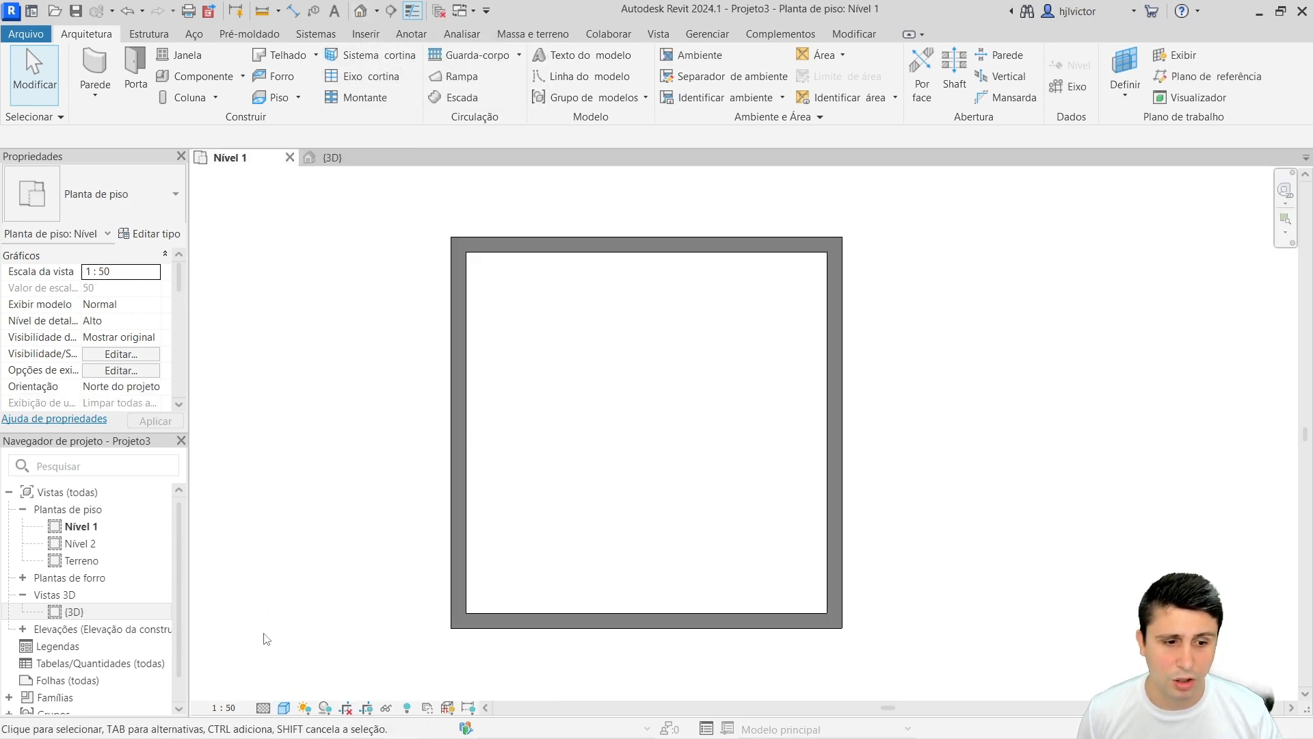
{"action": "left_click", "coordinate": [264, 707]}
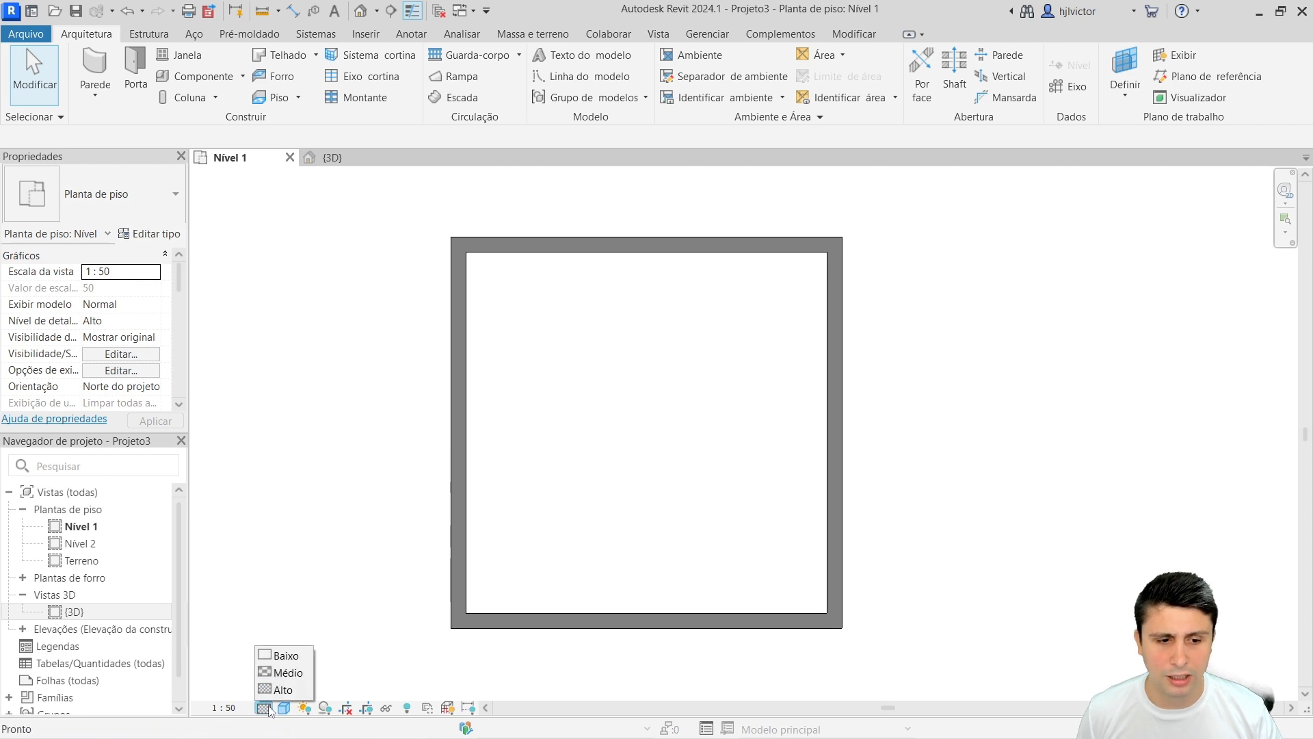
{"action": "left_click", "coordinate": [284, 707]}
{"action": "left_click", "coordinate": [322, 655]}
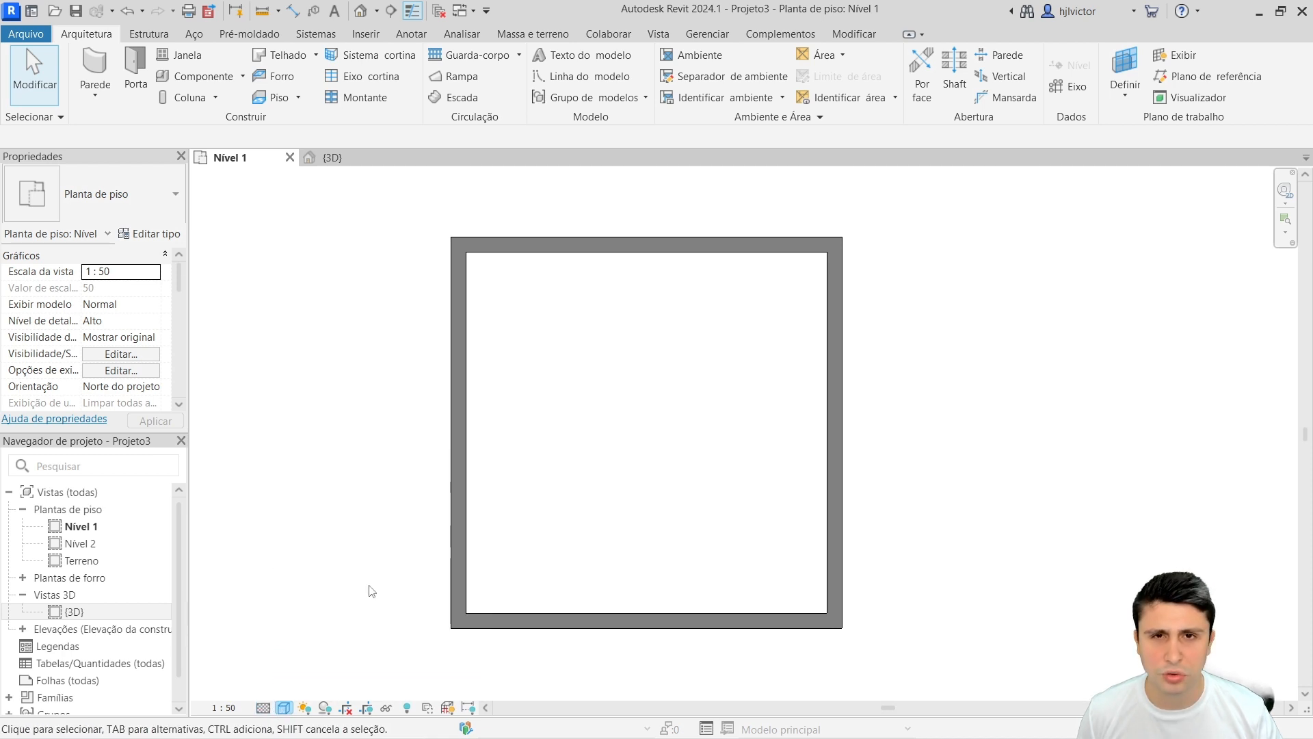
Return to the 3D view and set its scale to 1 : 50
{"action": "left_click", "coordinate": [338, 158]}
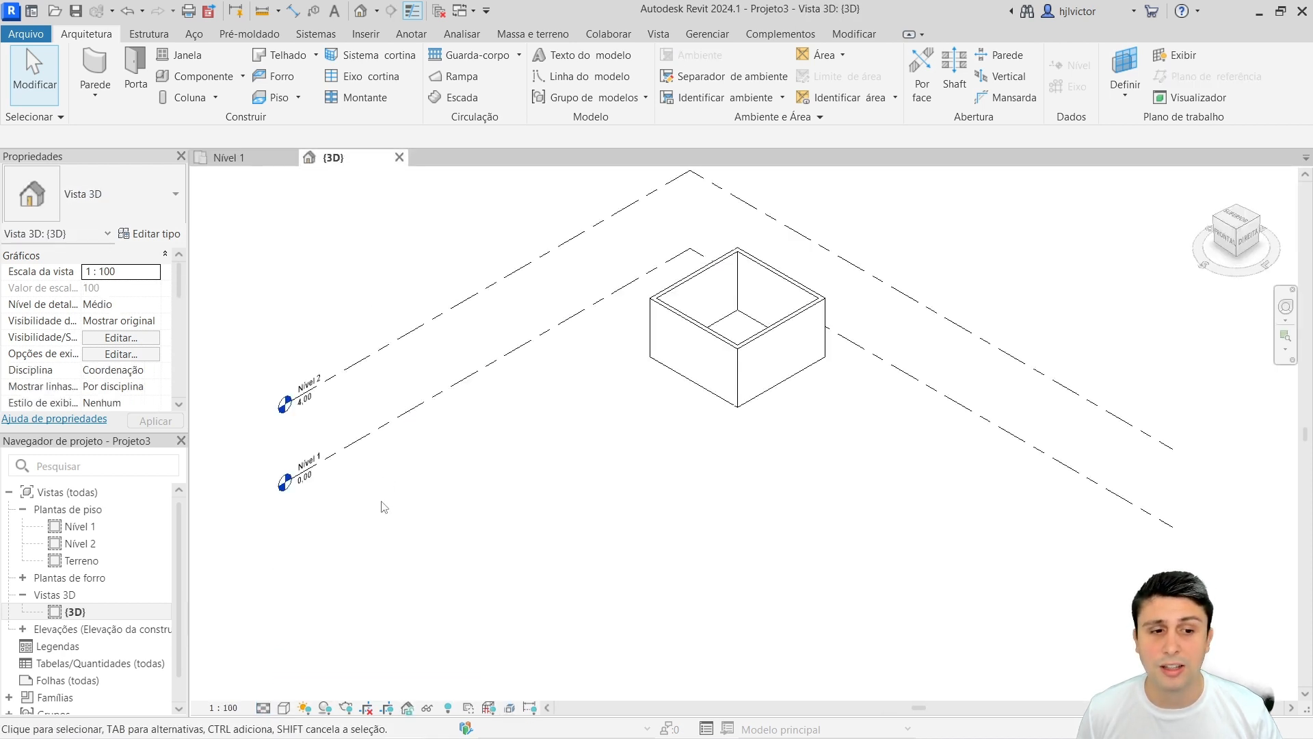
{"action": "left_click", "coordinate": [224, 707]}
{"action": "left_click", "coordinate": [229, 592]}
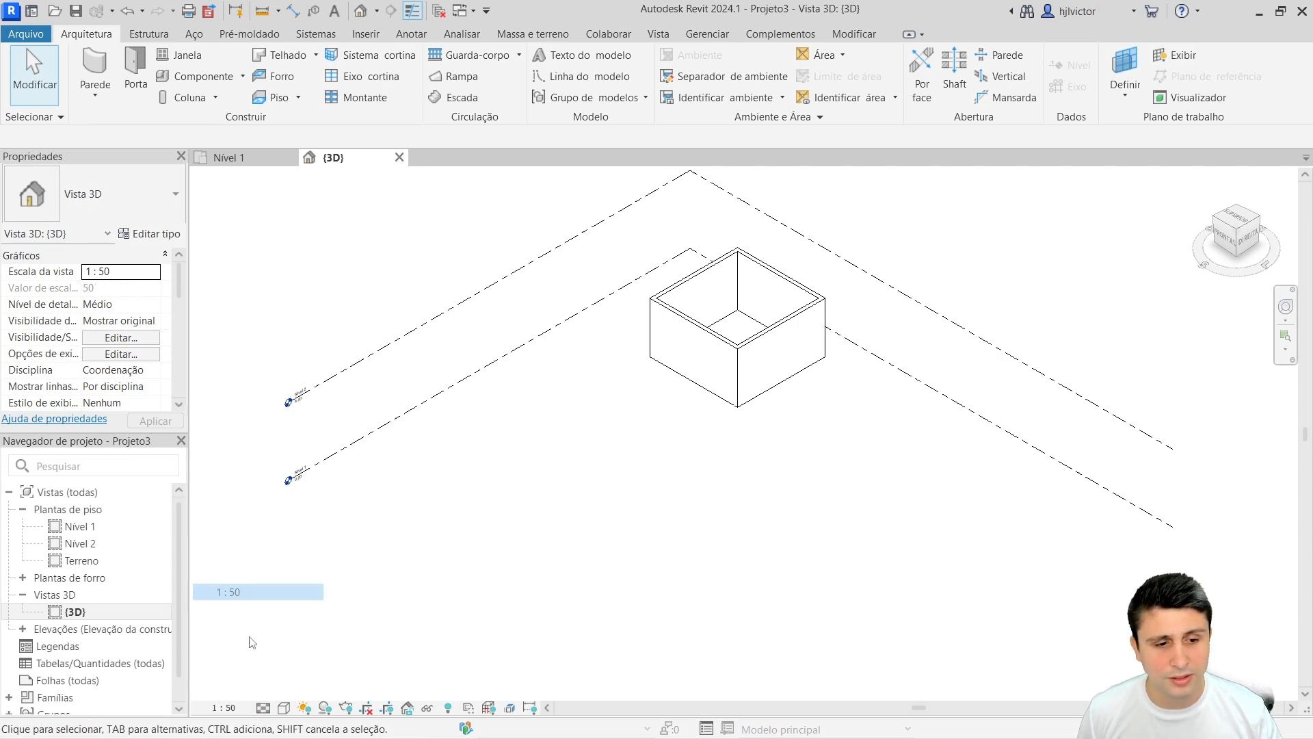
Set the 3D view's detail level to Alto and its visual style to Cores consistentes
{"action": "left_click", "coordinate": [265, 708]}
{"action": "left_click", "coordinate": [283, 690]}
{"action": "left_click", "coordinate": [284, 707]}
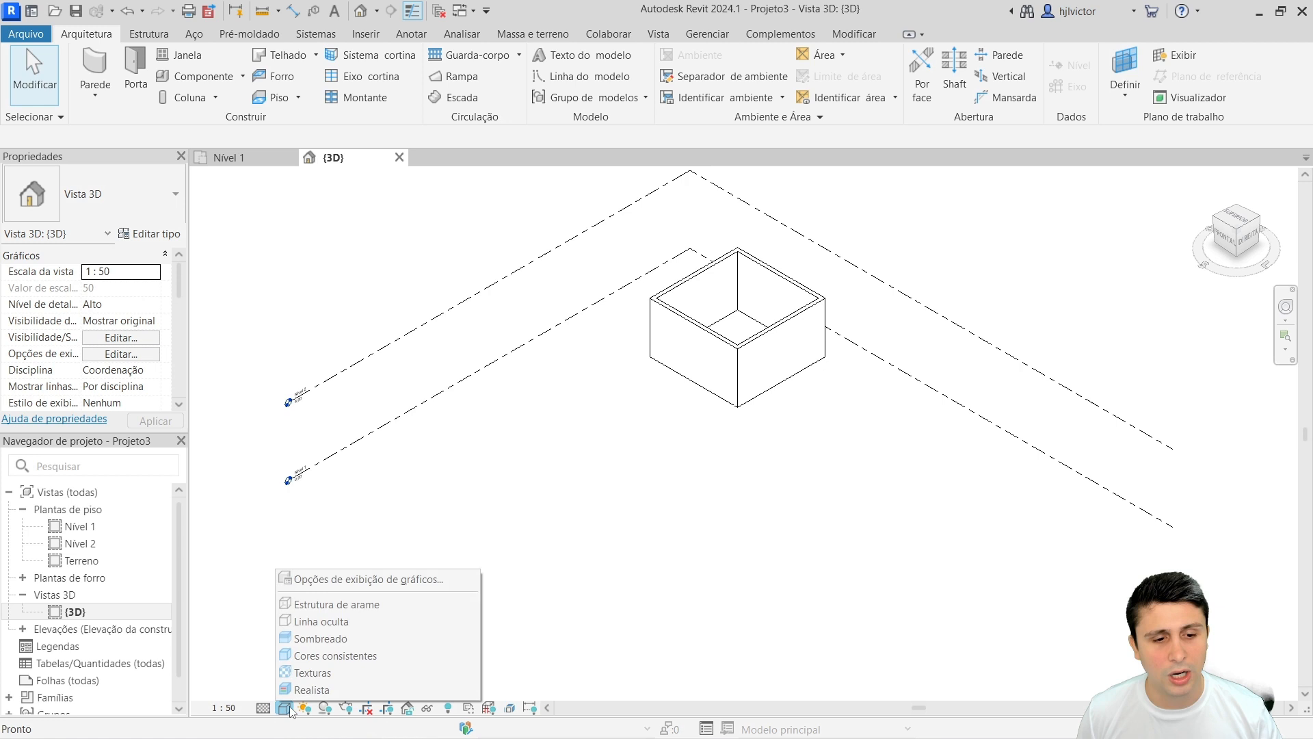
{"action": "left_click", "coordinate": [325, 655]}
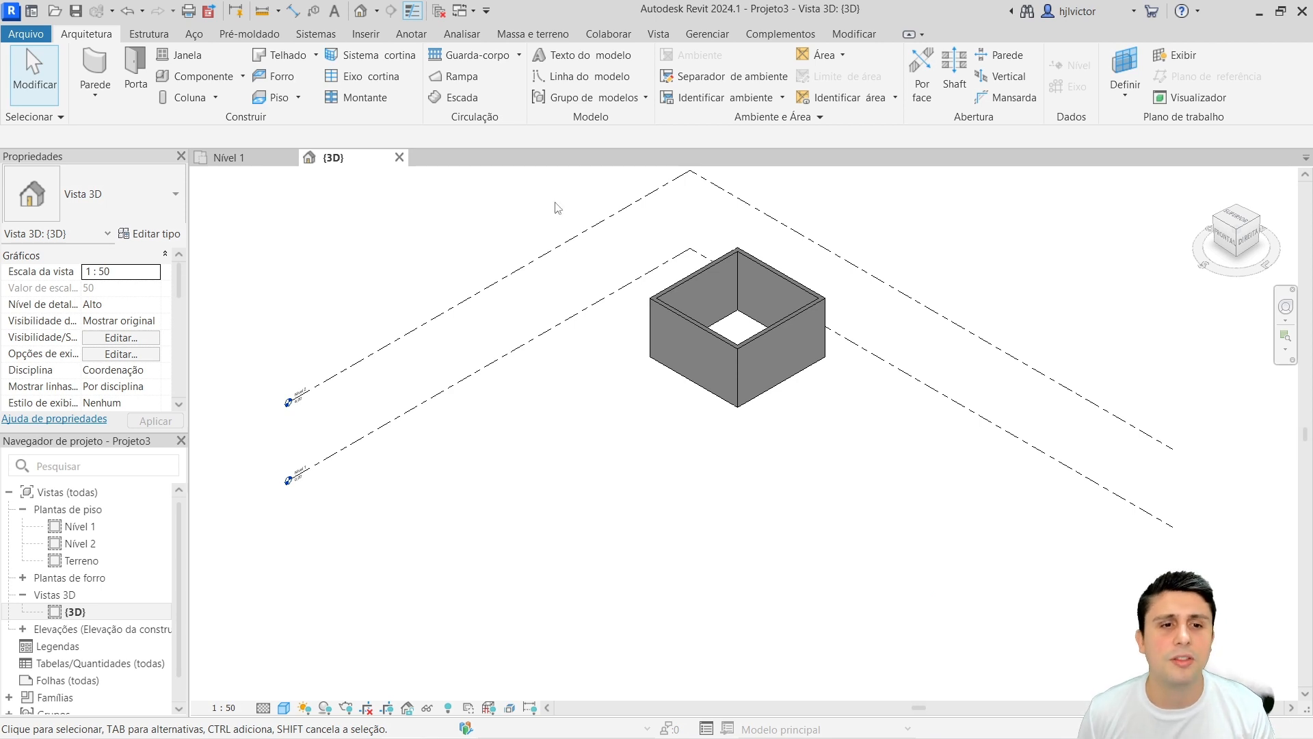
{"action": "scroll", "coordinate": [599, 414], "scroll_direction": "up", "scroll_amount": 1}
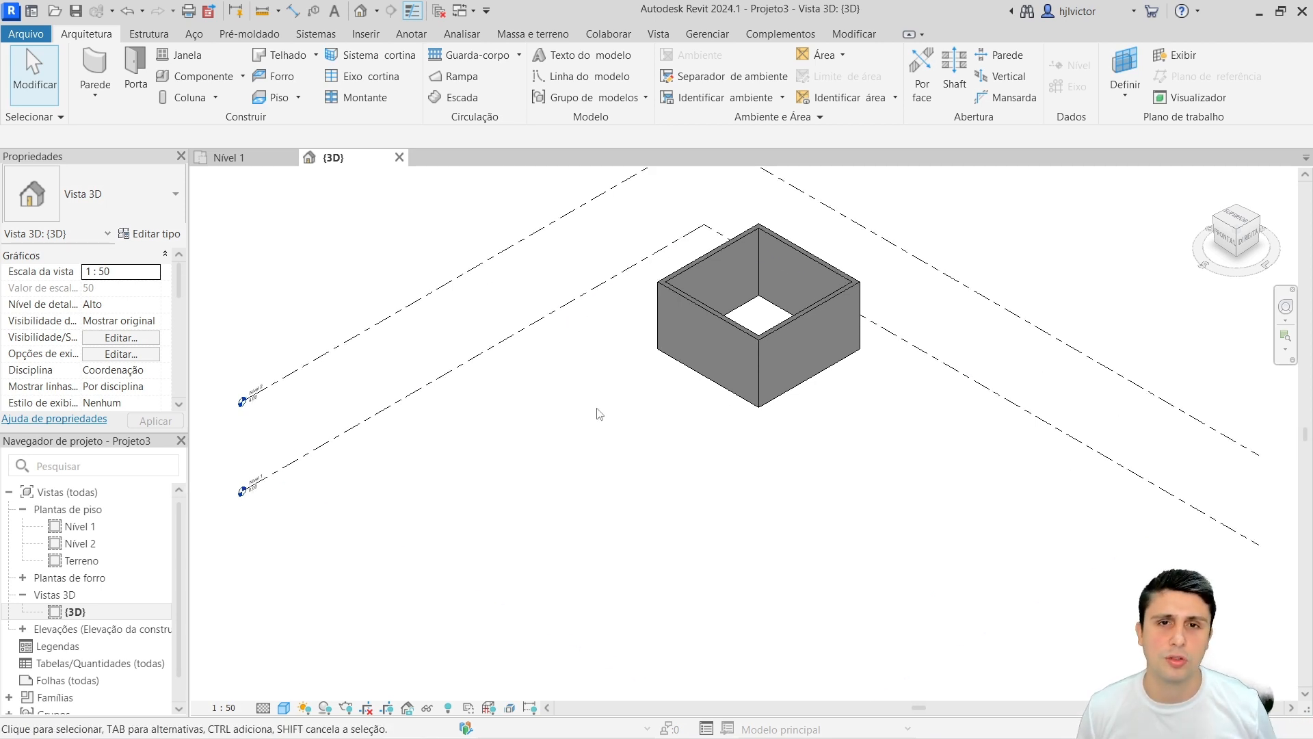
Return to the Nível 1 plan, select the room's upper horizontal wall and review its instance properties
{"action": "left_click", "coordinate": [226, 159]}
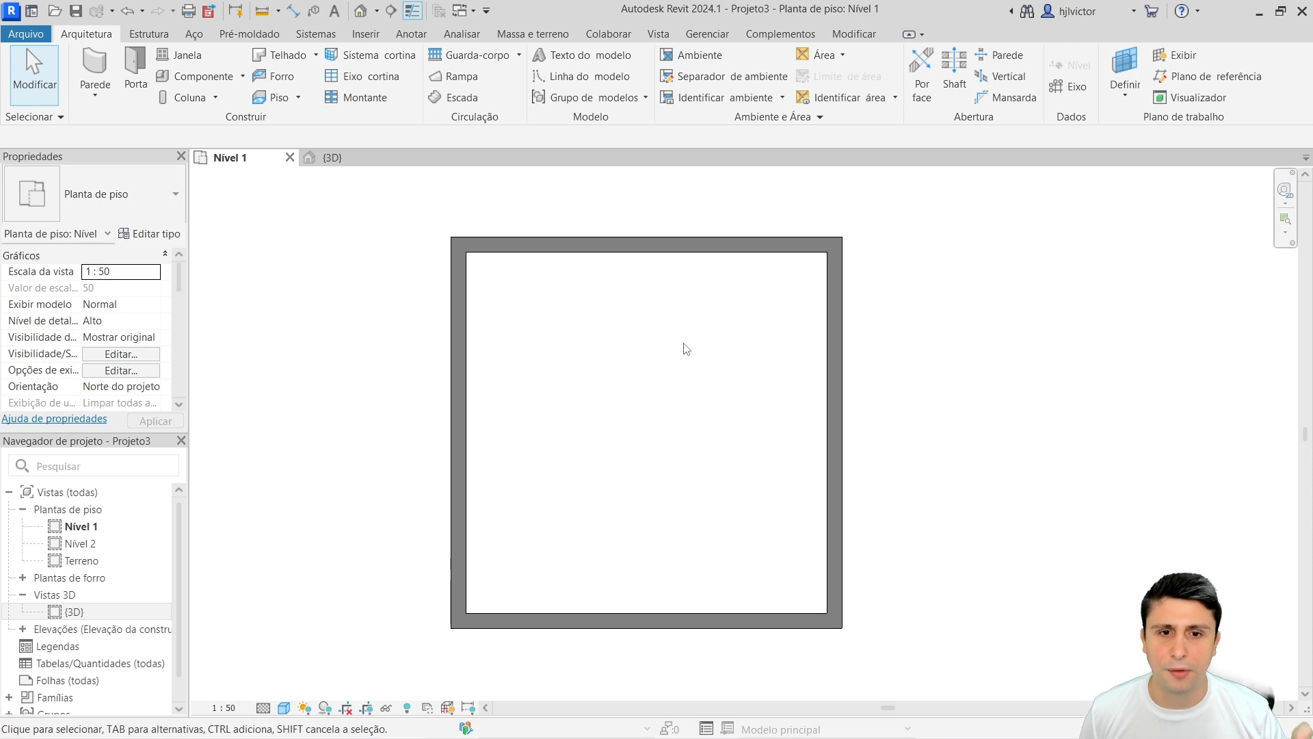
{"action": "left_click", "coordinate": [623, 246]}
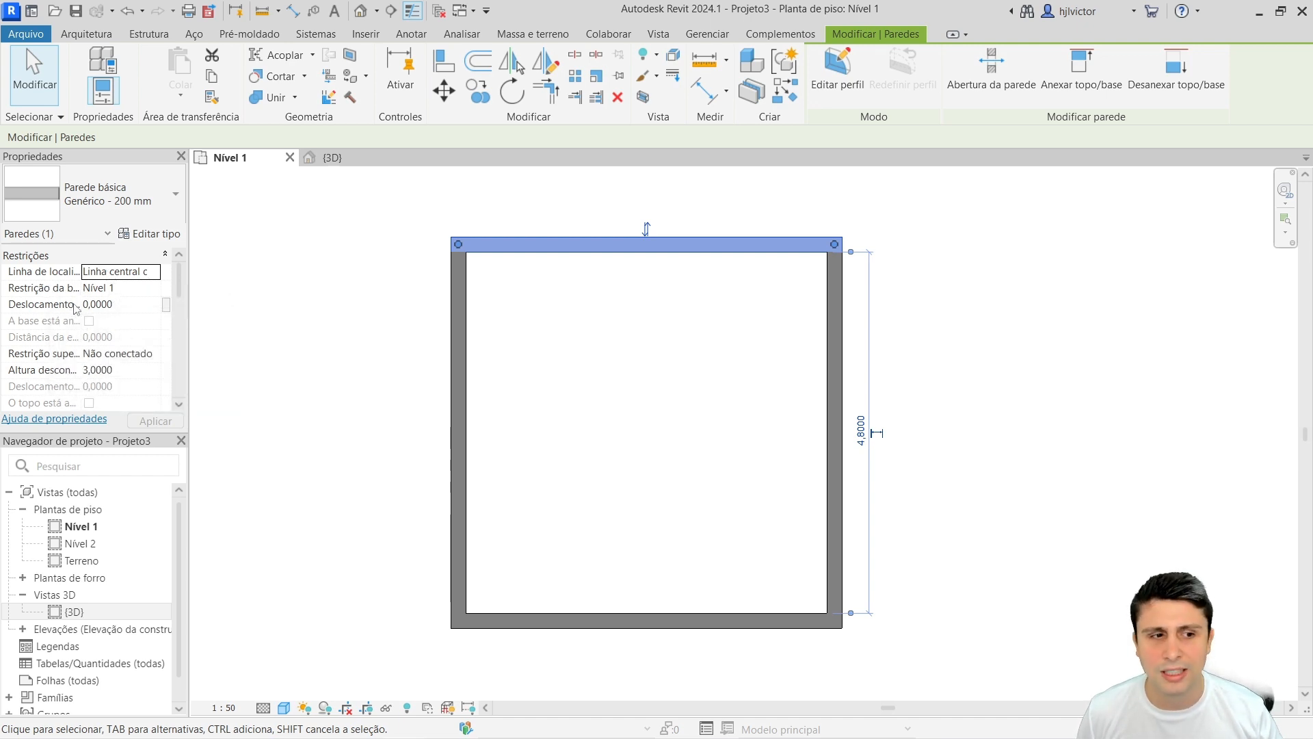
{"action": "scroll", "coordinate": [130, 346], "scroll_direction": "down", "scroll_amount": 1}
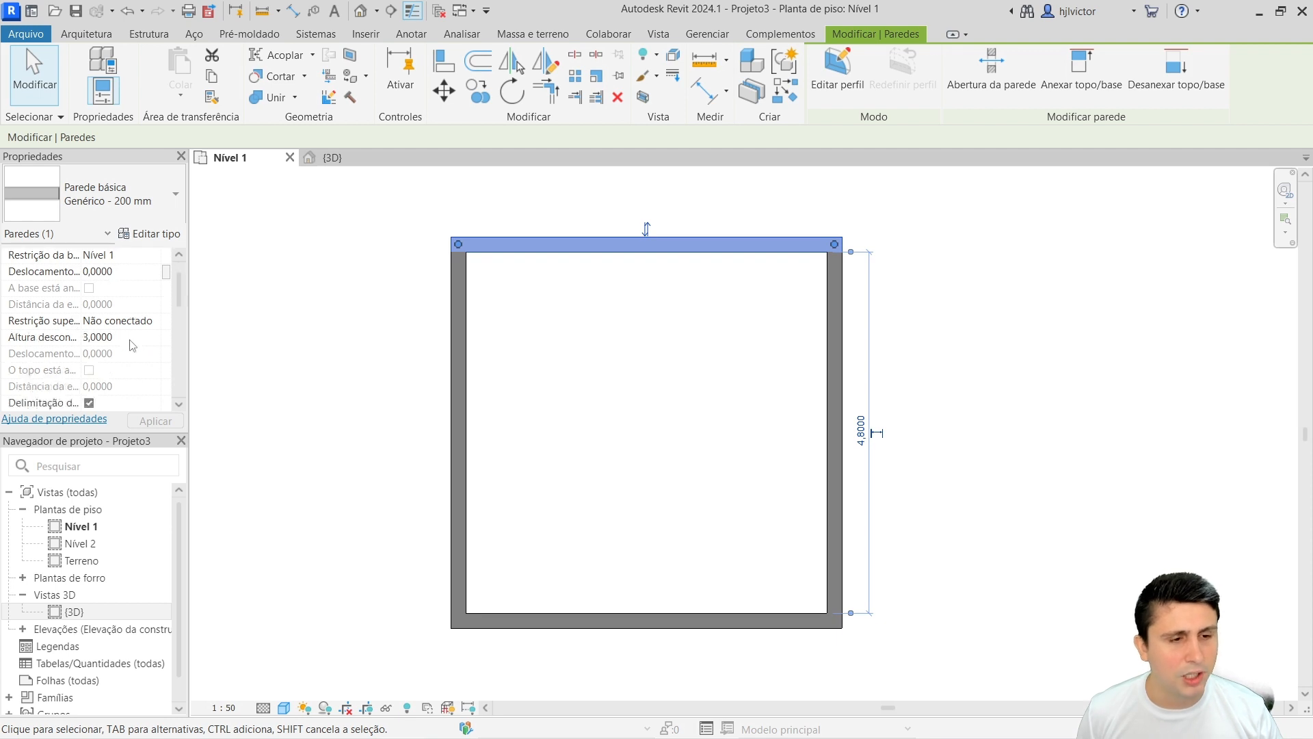
{"action": "scroll", "coordinate": [103, 339], "scroll_direction": "down", "scroll_amount": 5}
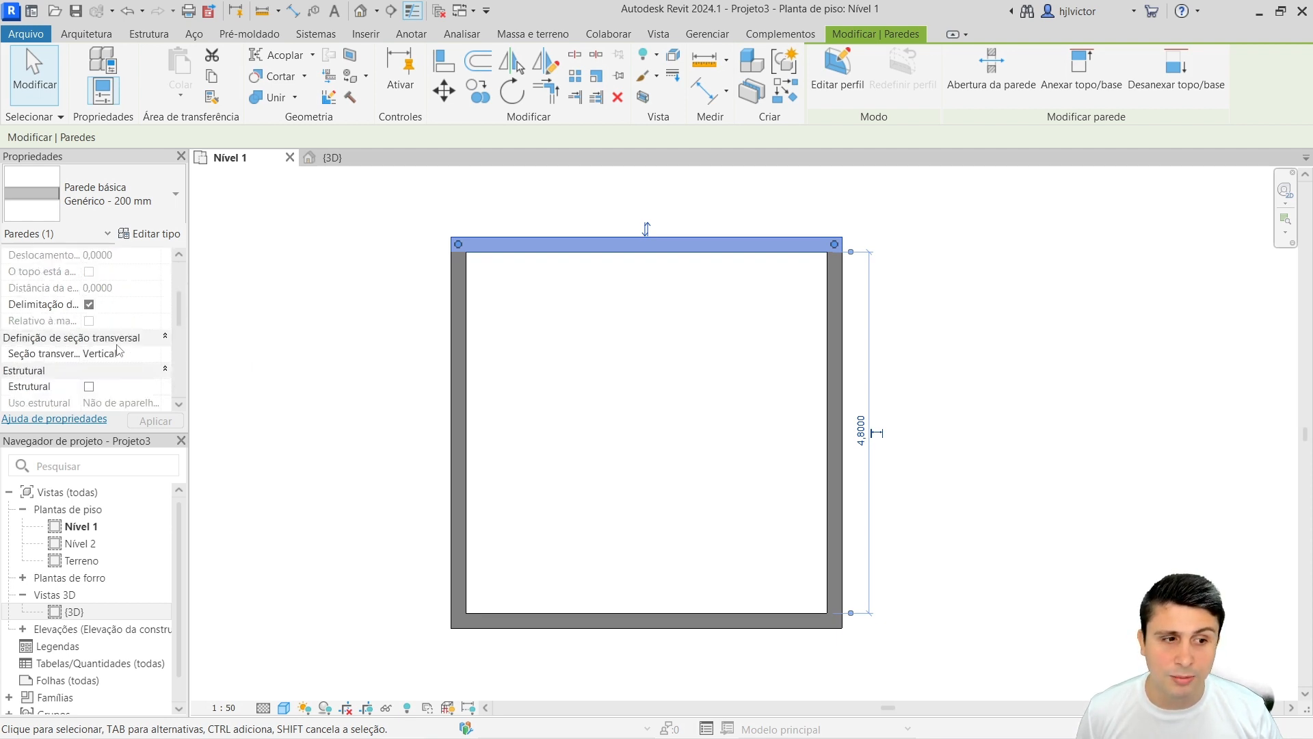
{"action": "scroll", "coordinate": [140, 350], "scroll_direction": "up", "scroll_amount": 6}
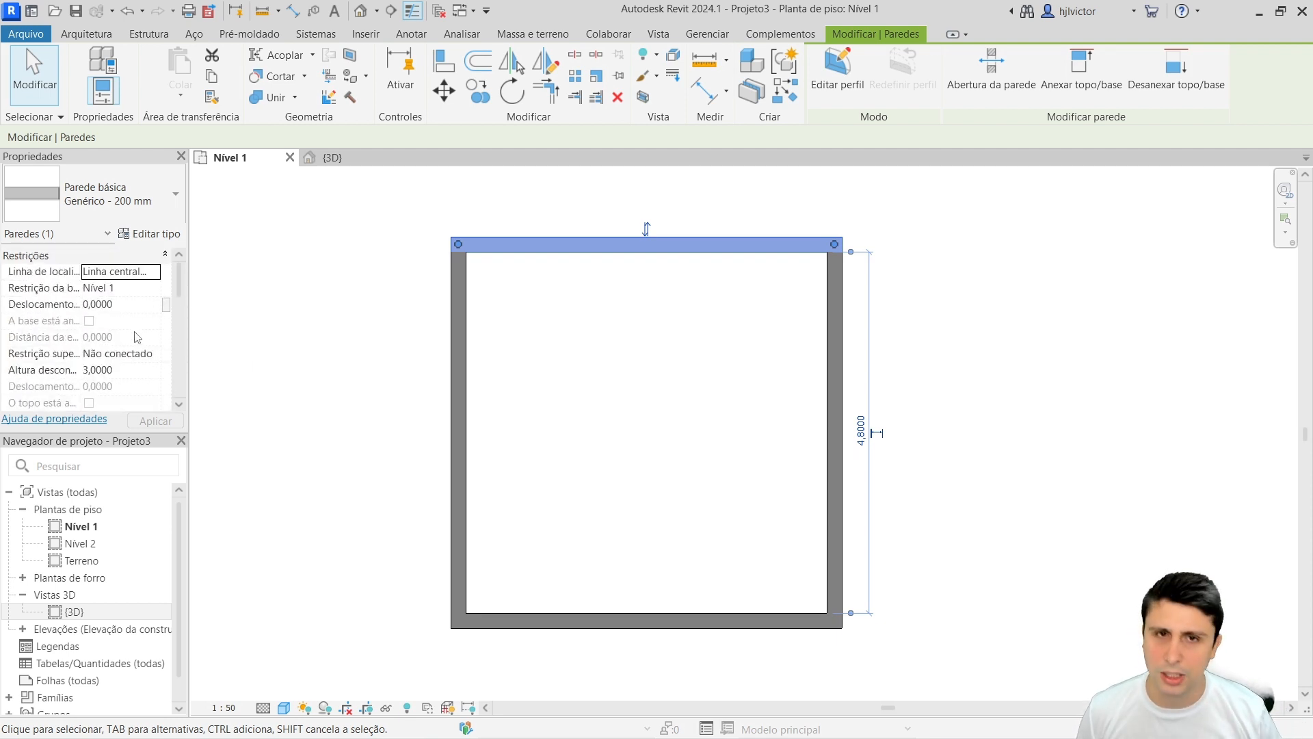
Browse the wall types available for the selected wall and pick Genérico - 200 mm
{"action": "left_click", "coordinate": [144, 203]}
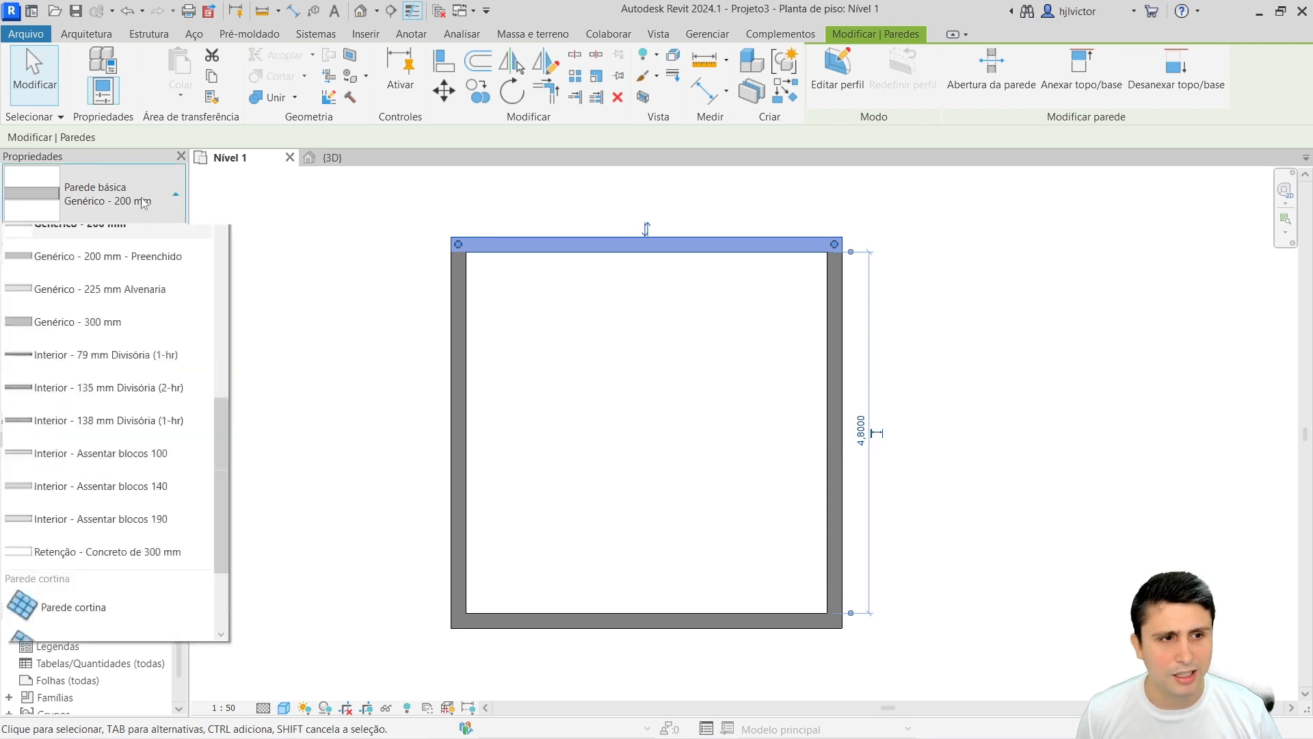
{"action": "scroll", "coordinate": [156, 394], "scroll_direction": "up", "scroll_amount": 1}
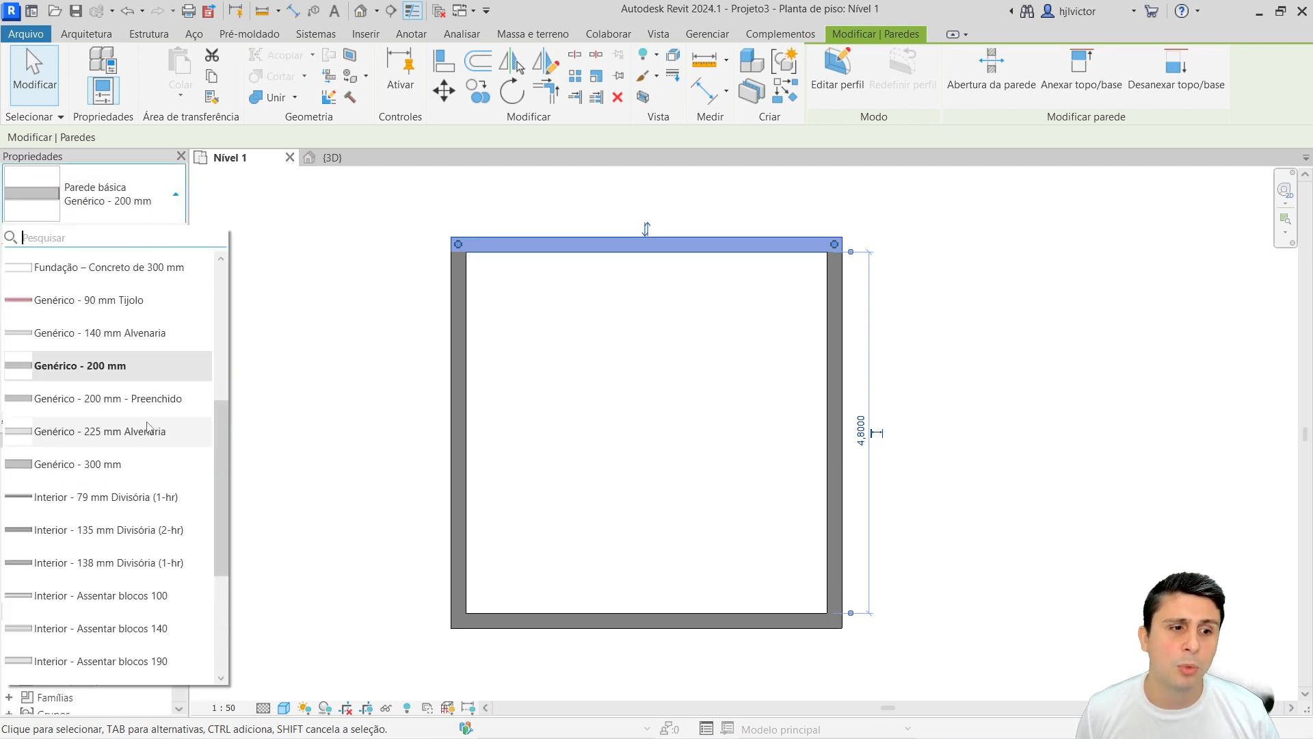
{"action": "scroll", "coordinate": [140, 397], "scroll_direction": "up", "scroll_amount": 3}
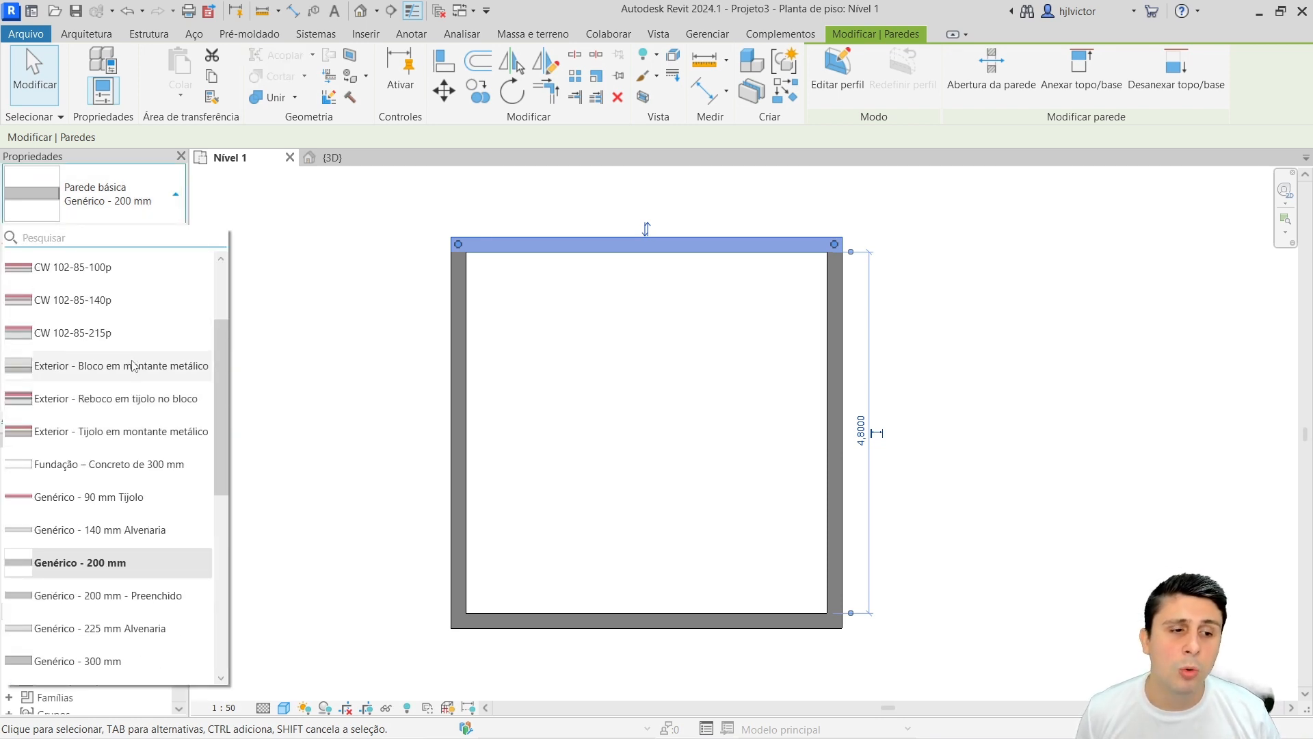
{"action": "scroll", "coordinate": [130, 373], "scroll_direction": "up", "scroll_amount": 1}
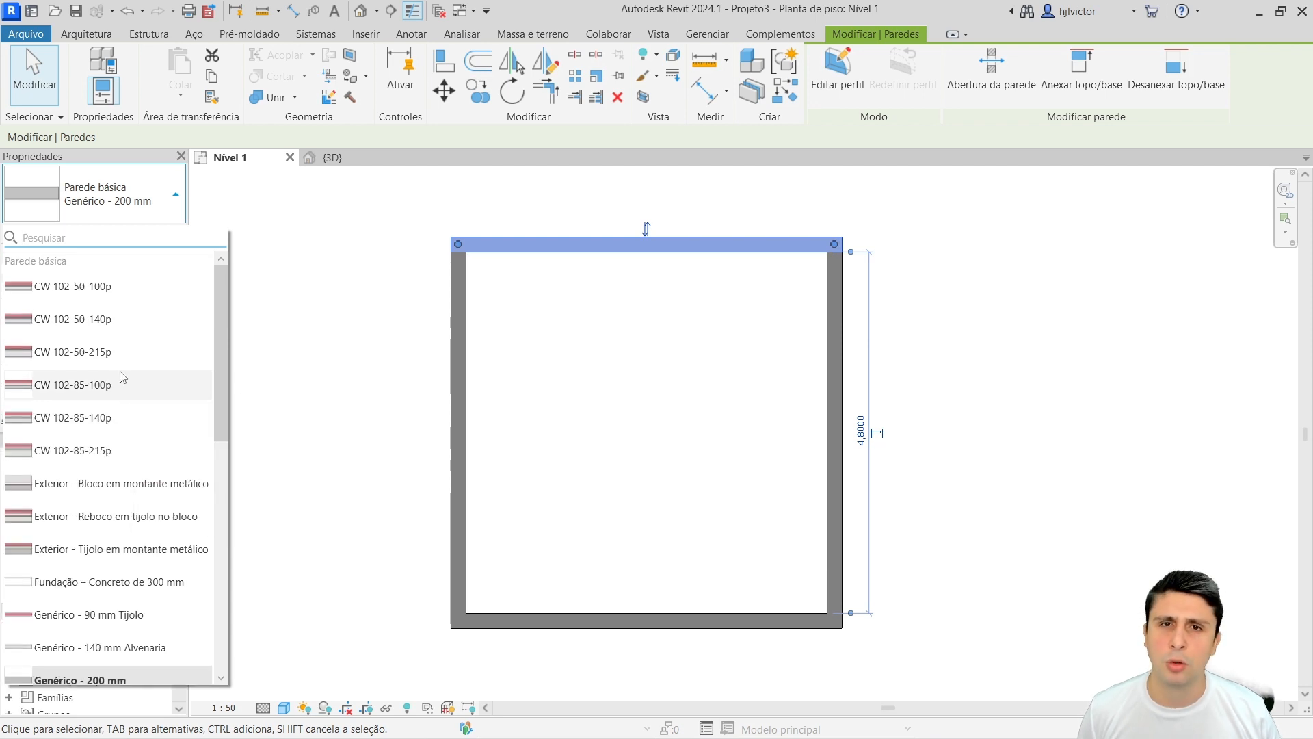
{"action": "scroll", "coordinate": [146, 413], "scroll_direction": "down", "scroll_amount": 2}
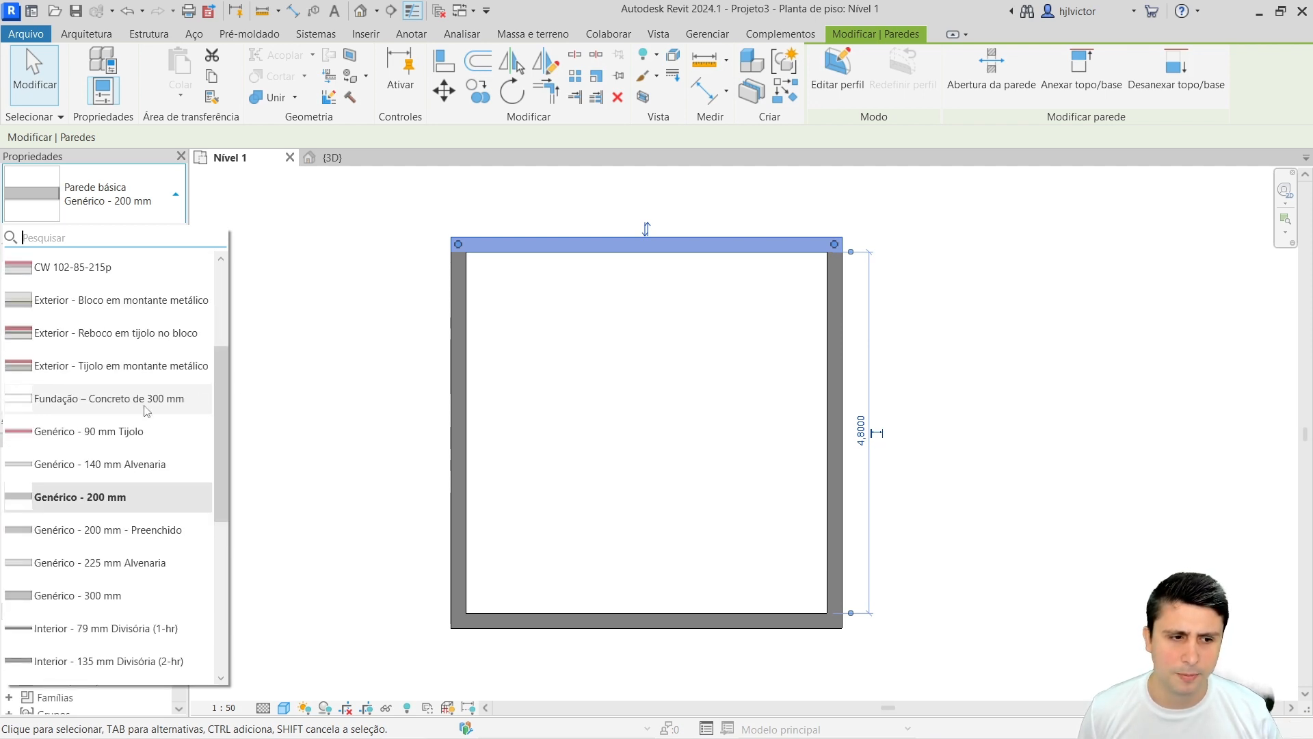
{"action": "left_click", "coordinate": [96, 497]}
Examine the layer structure of the Genérico - 200 mm wall type with the preview shown, then close its type properties
{"action": "left_click", "coordinate": [136, 234]}
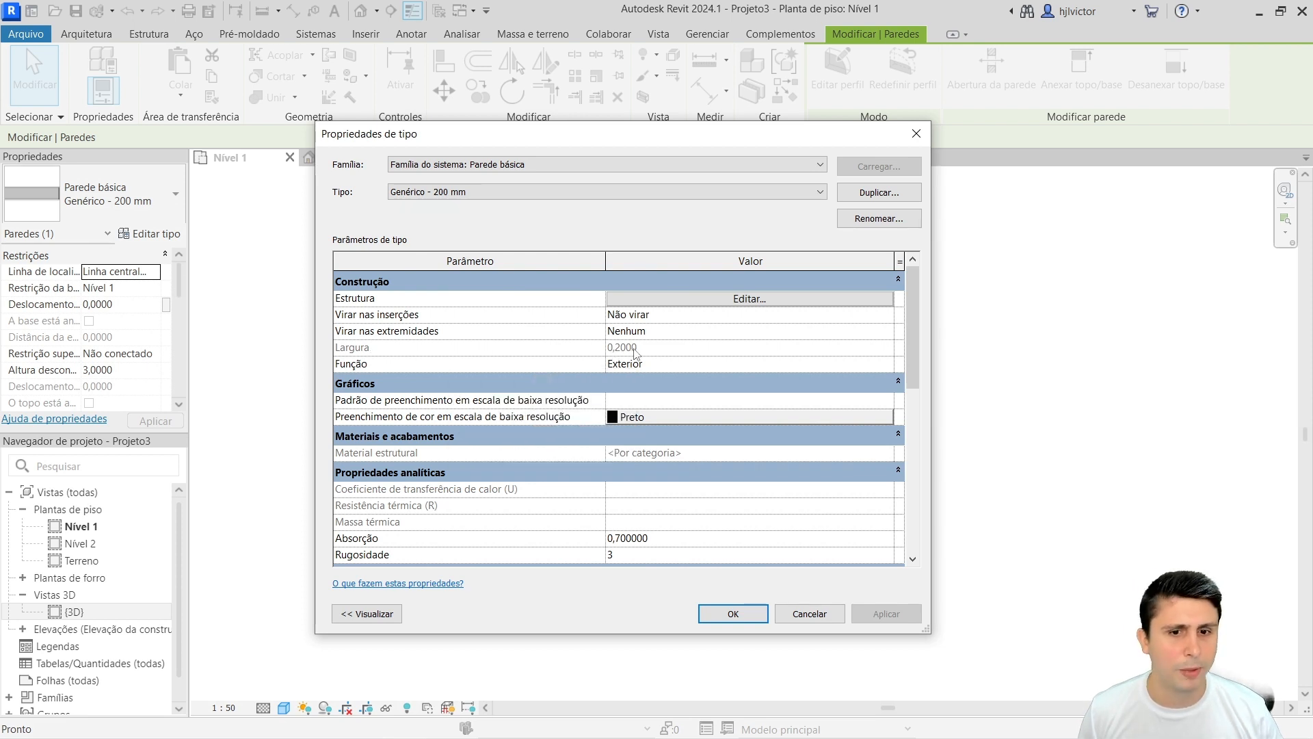
{"action": "left_click", "coordinate": [697, 299]}
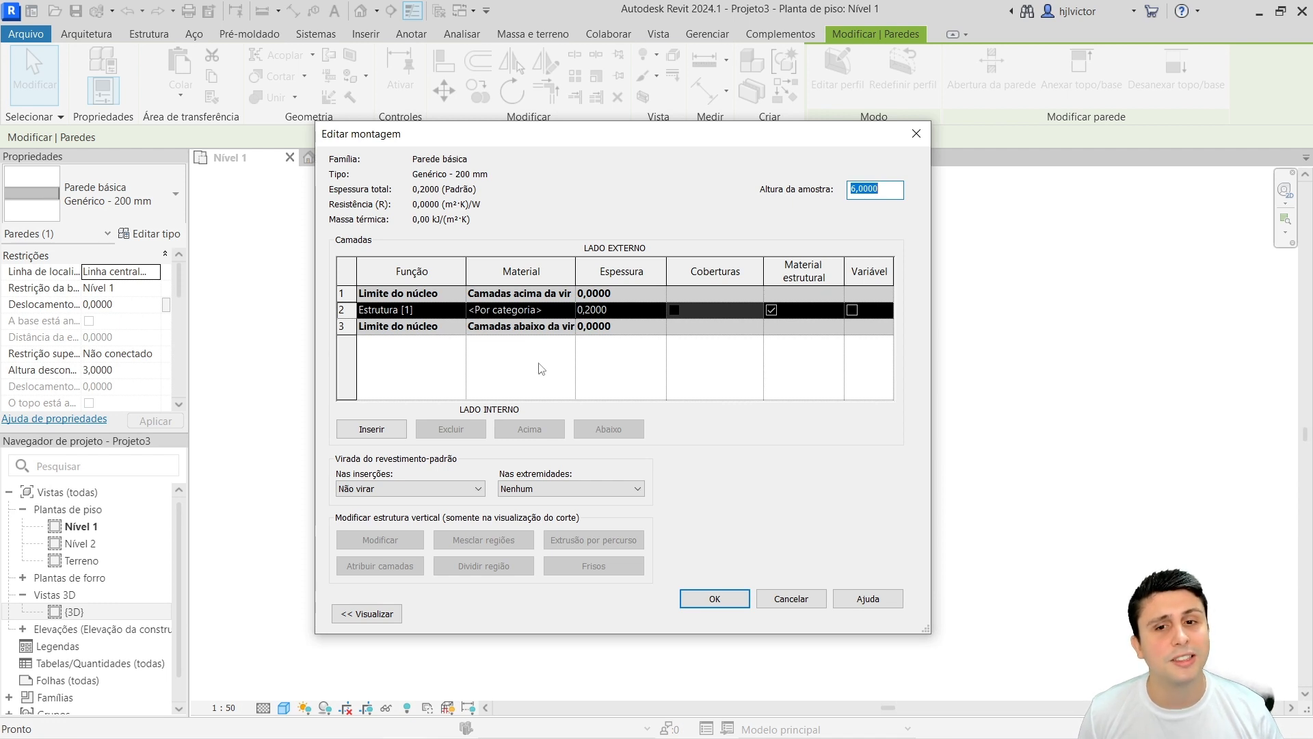
{"action": "left_click", "coordinate": [872, 191]}
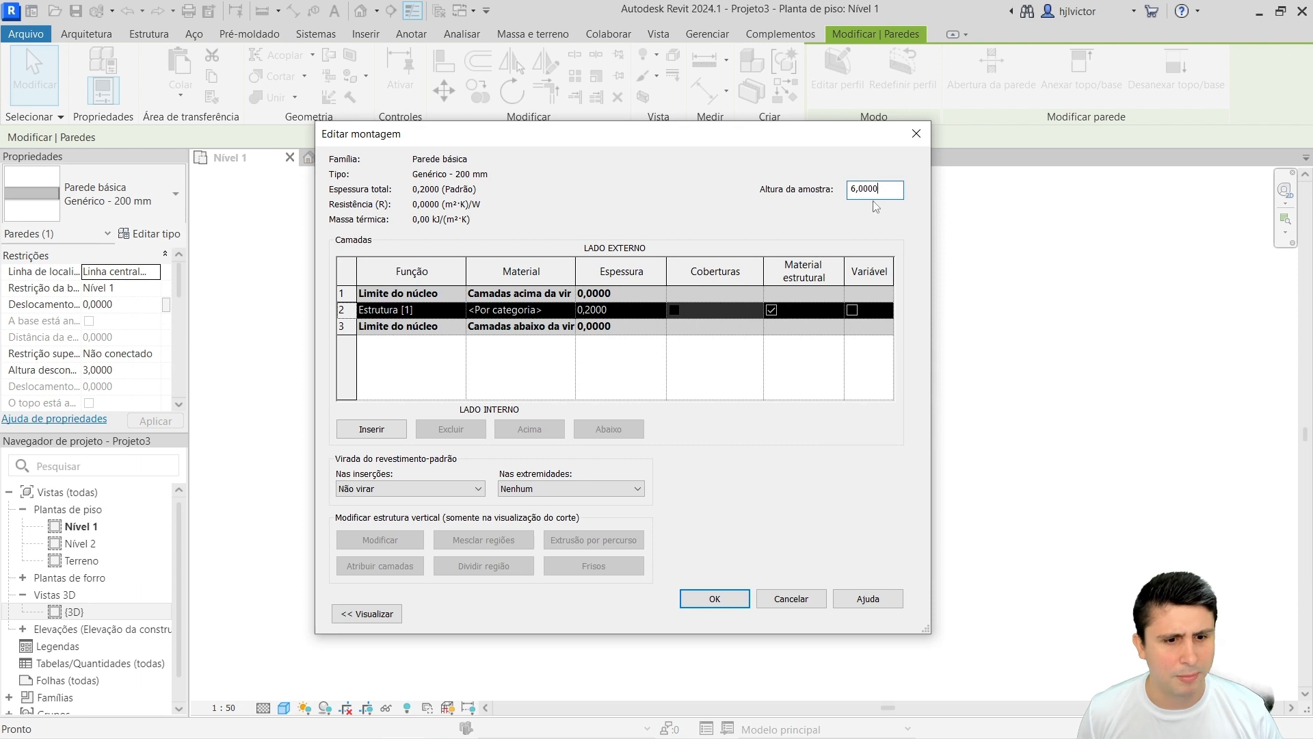
{"action": "left_click", "coordinate": [366, 613]}
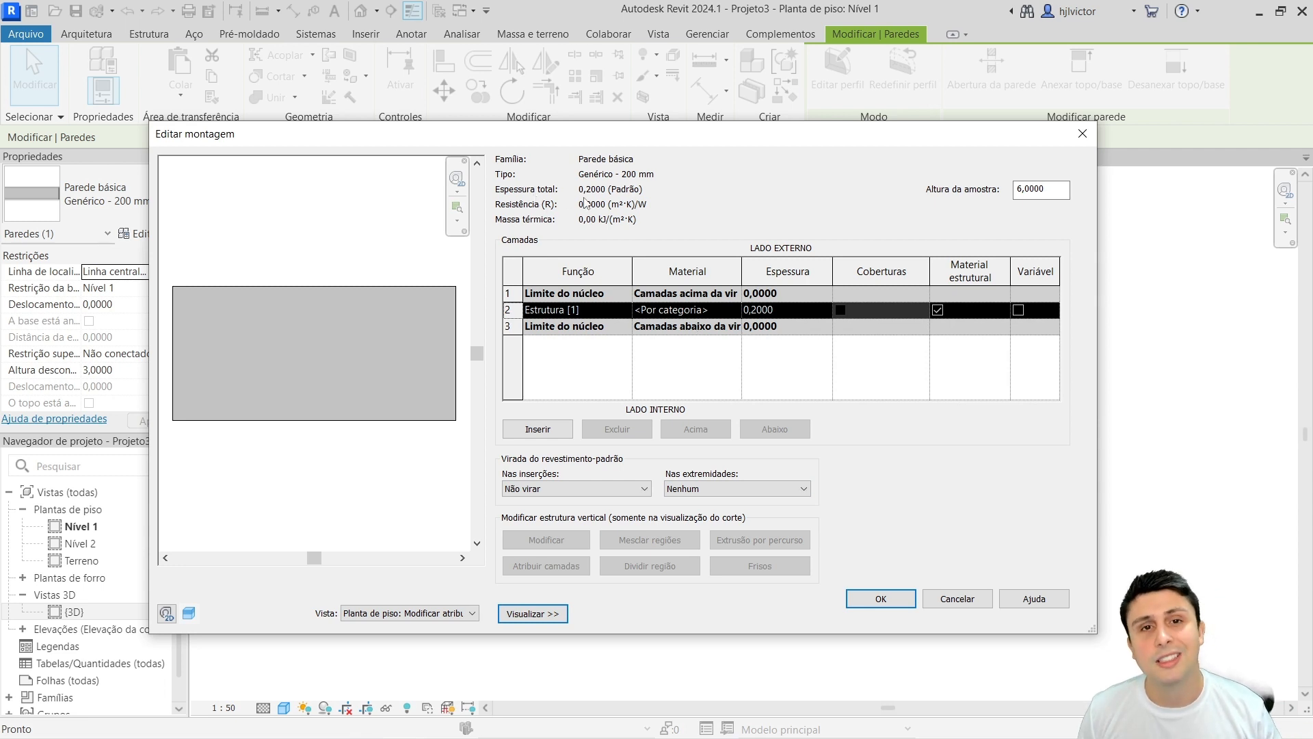
{"action": "left_click", "coordinate": [881, 598]}
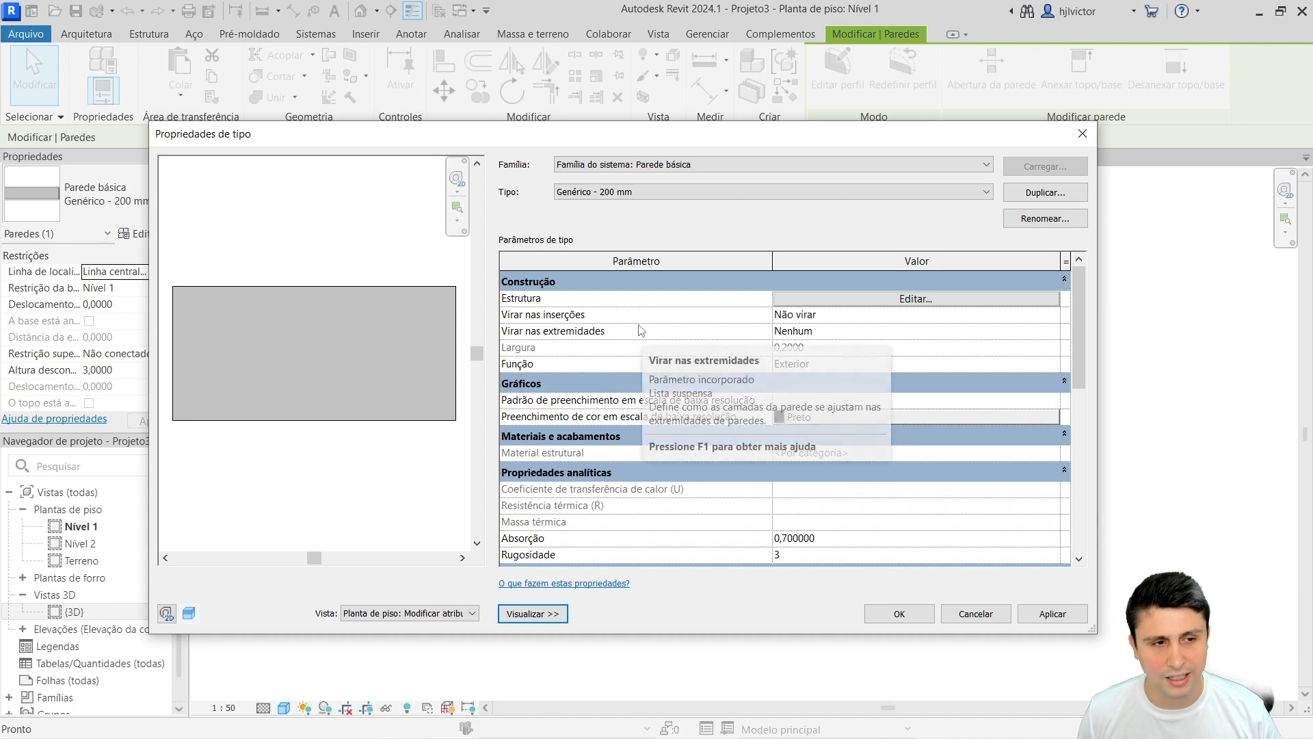
{"action": "left_click", "coordinate": [962, 614]}
{"action": "left_click", "coordinate": [566, 383]}
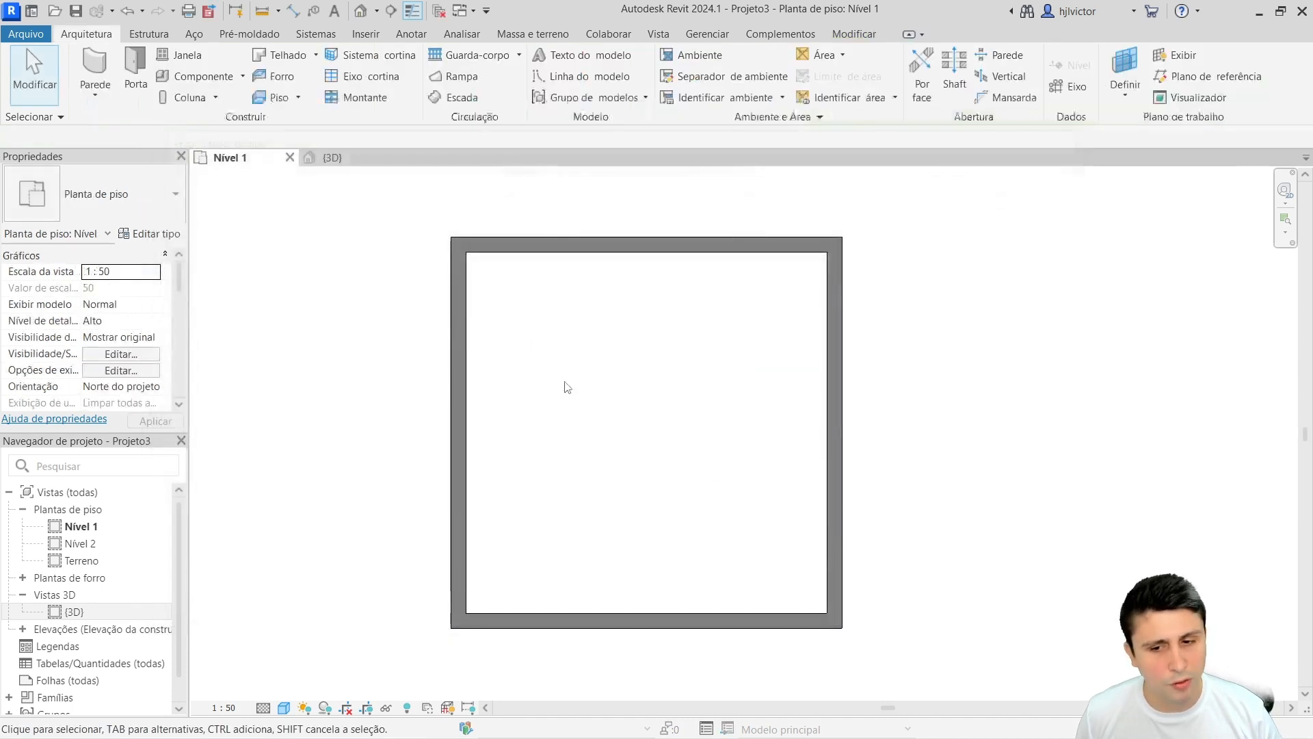
Change the type of the room's upper horizontal wall to Genérico - 140 mm Alvenaria
{"action": "left_click", "coordinate": [596, 252]}
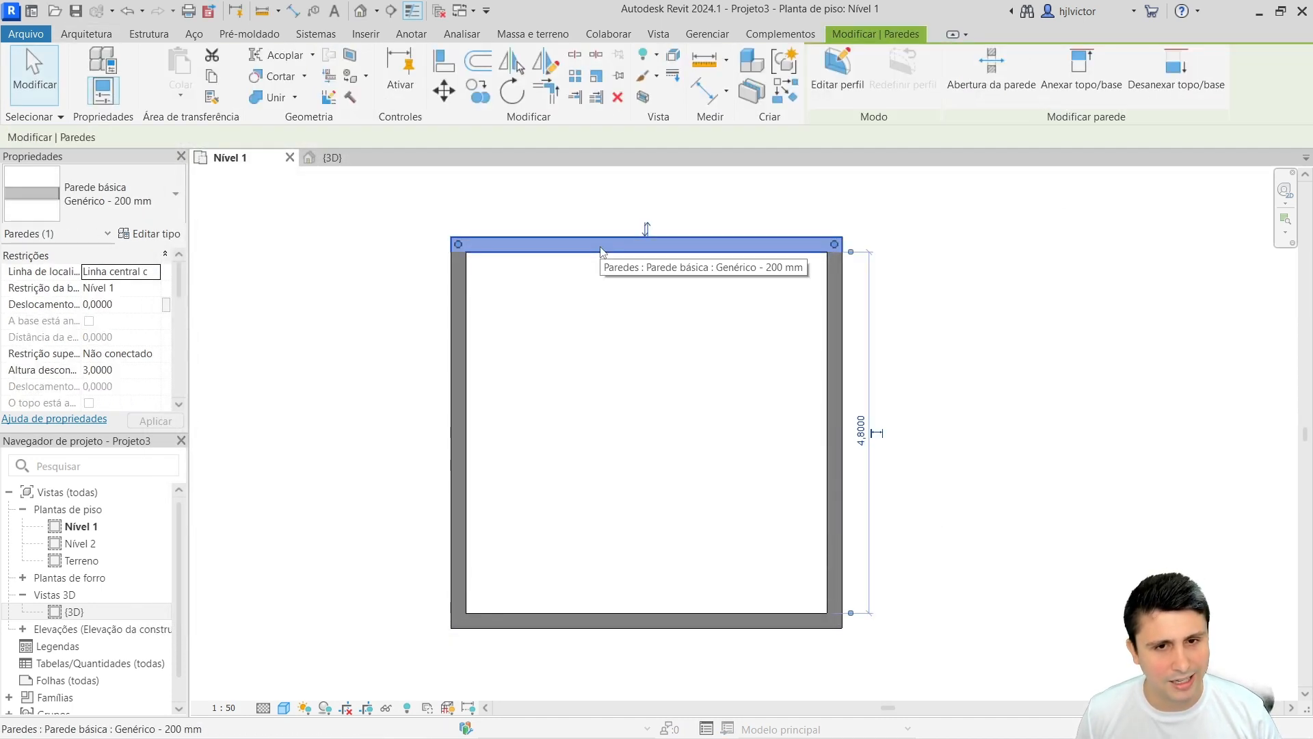
{"action": "left_click", "coordinate": [159, 206]}
{"action": "scroll", "coordinate": [126, 376], "scroll_direction": "up", "scroll_amount": 2}
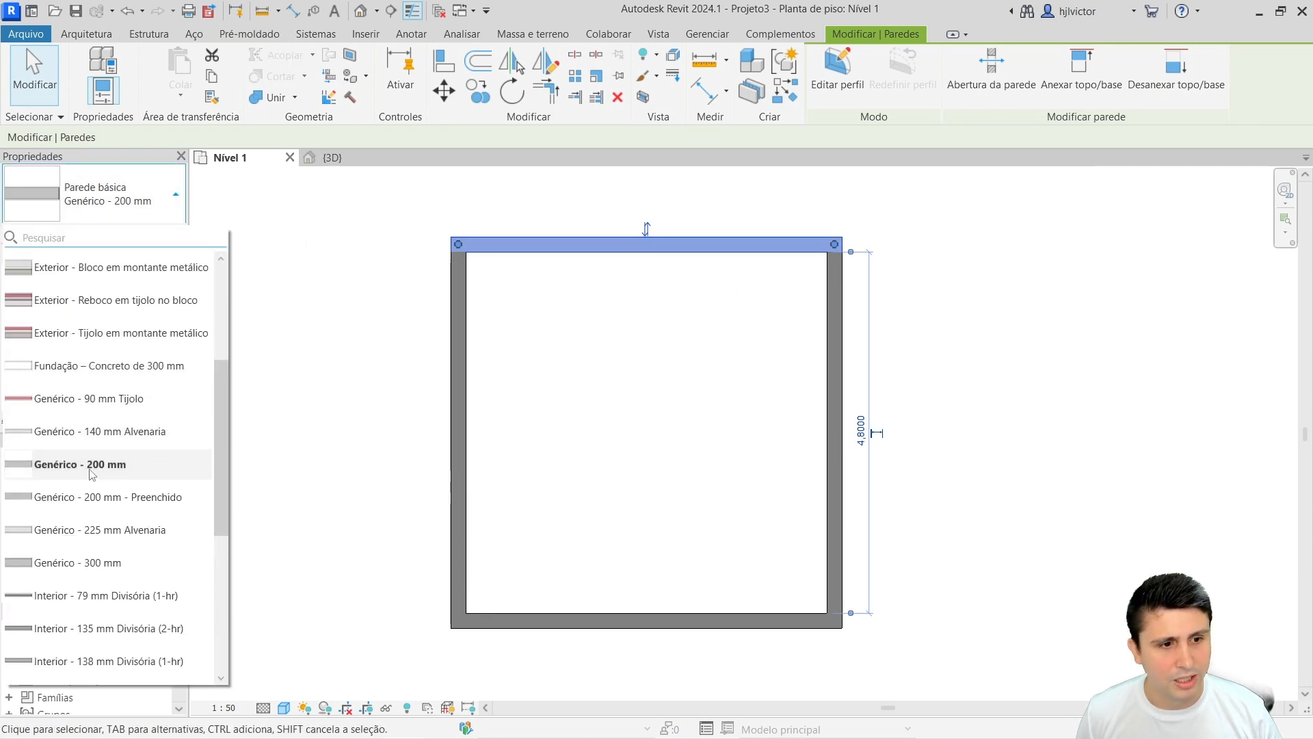
{"action": "mouse_move", "coordinate": [96, 470]}
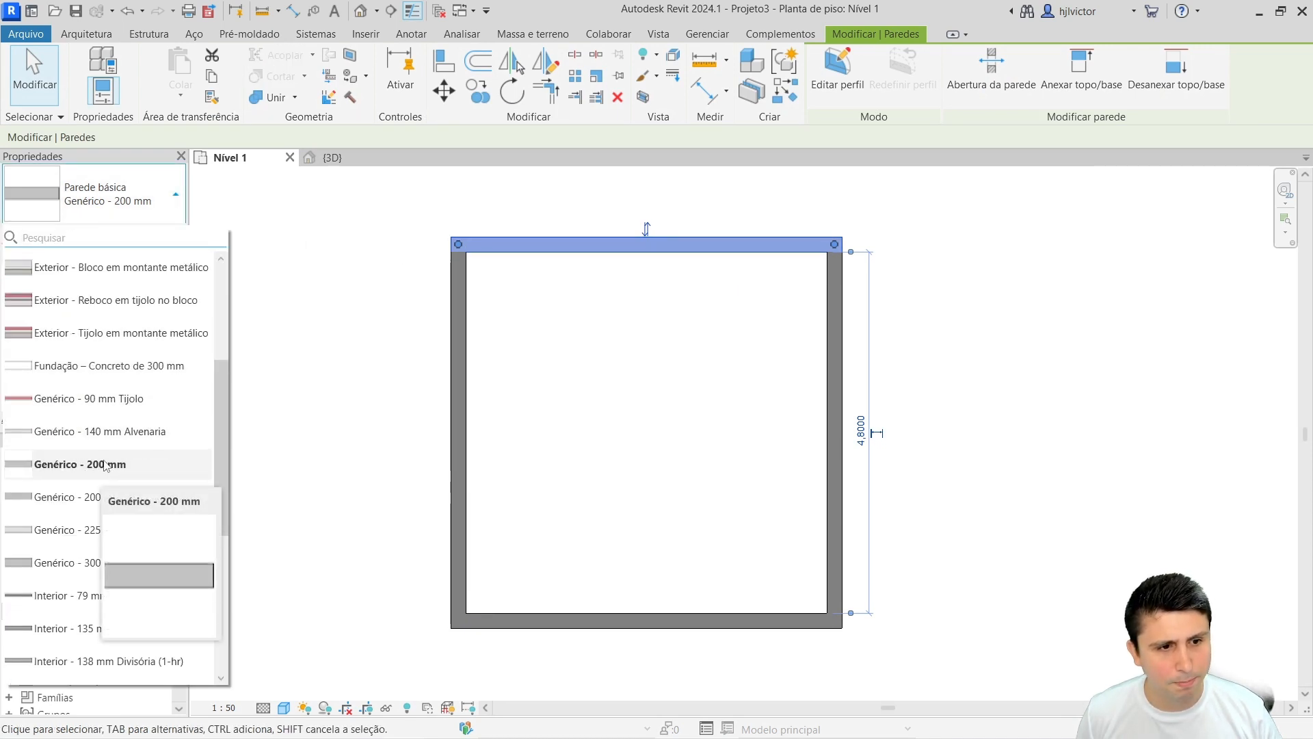
{"action": "mouse_move", "coordinate": [106, 438]}
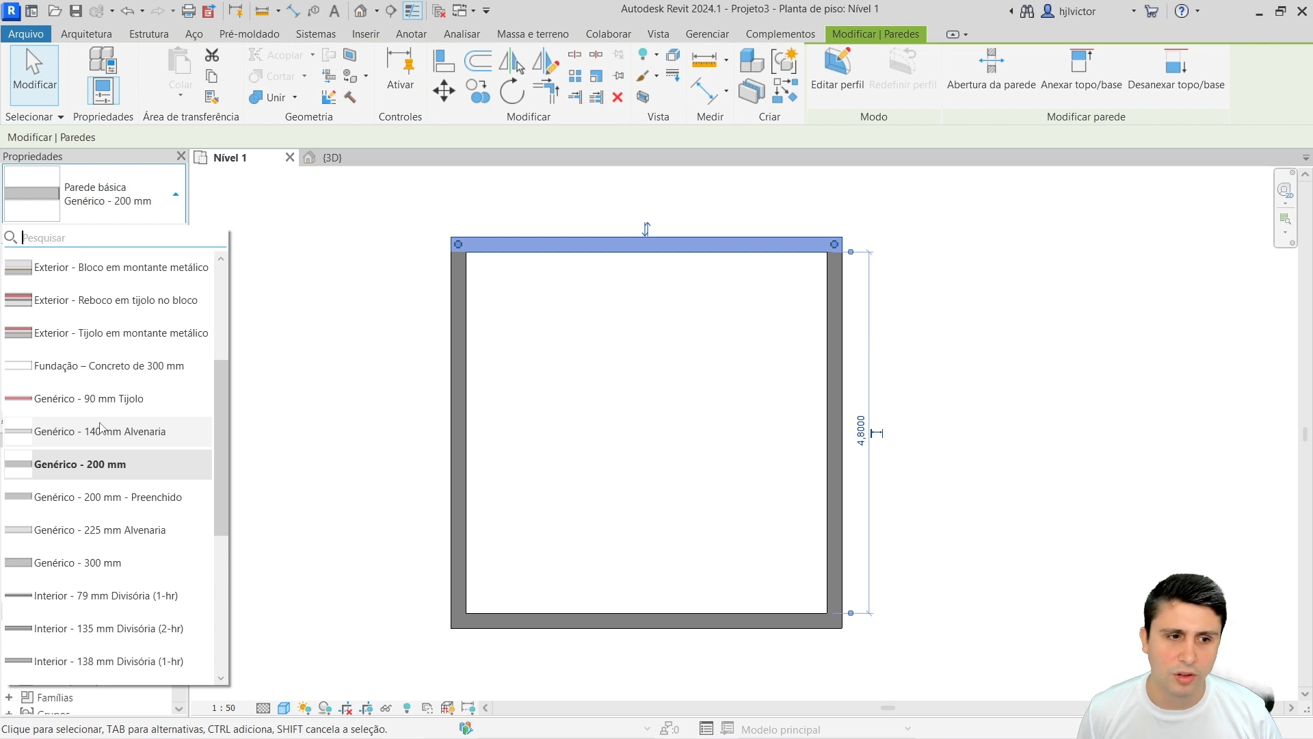
{"action": "left_click", "coordinate": [101, 430]}
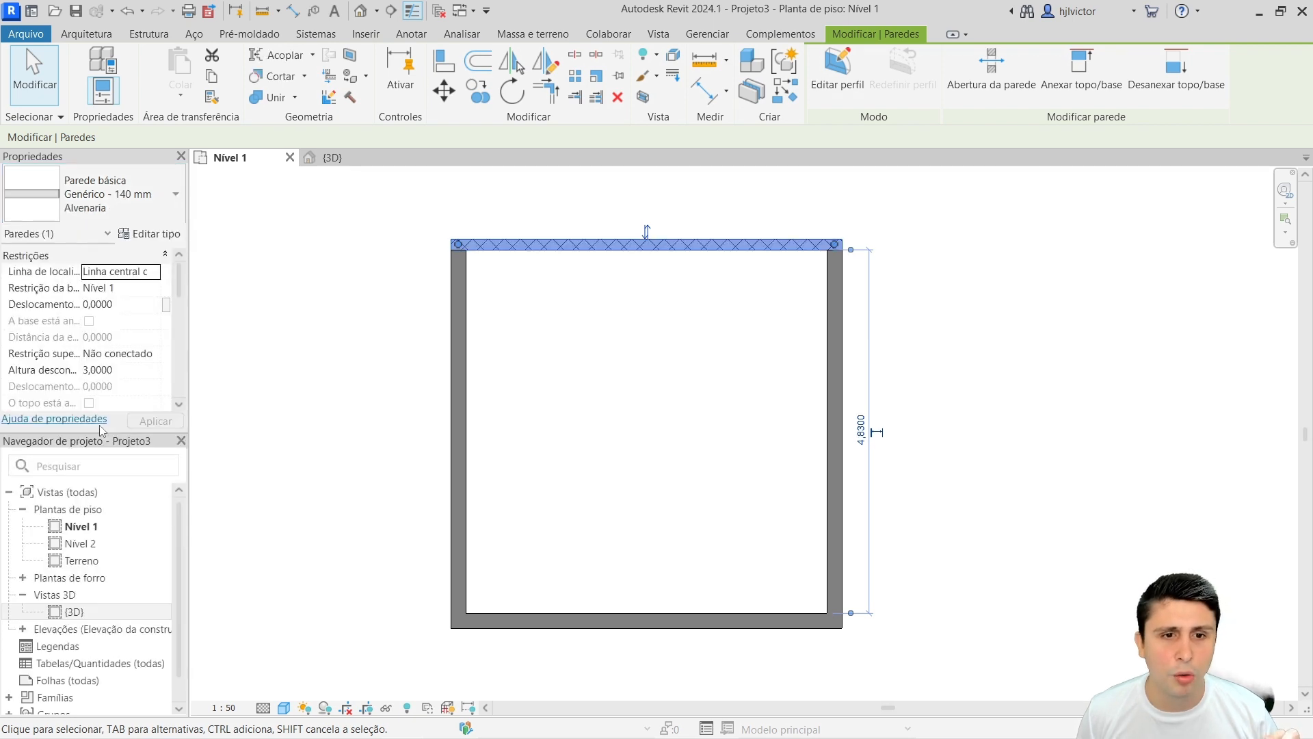
{"action": "left_click", "coordinate": [349, 378]}
Set the Nível 1 plan's visual style to Realista and inspect the masonry wall's texture up close
{"action": "scroll", "coordinate": [538, 253], "scroll_direction": "up", "scroll_amount": 3}
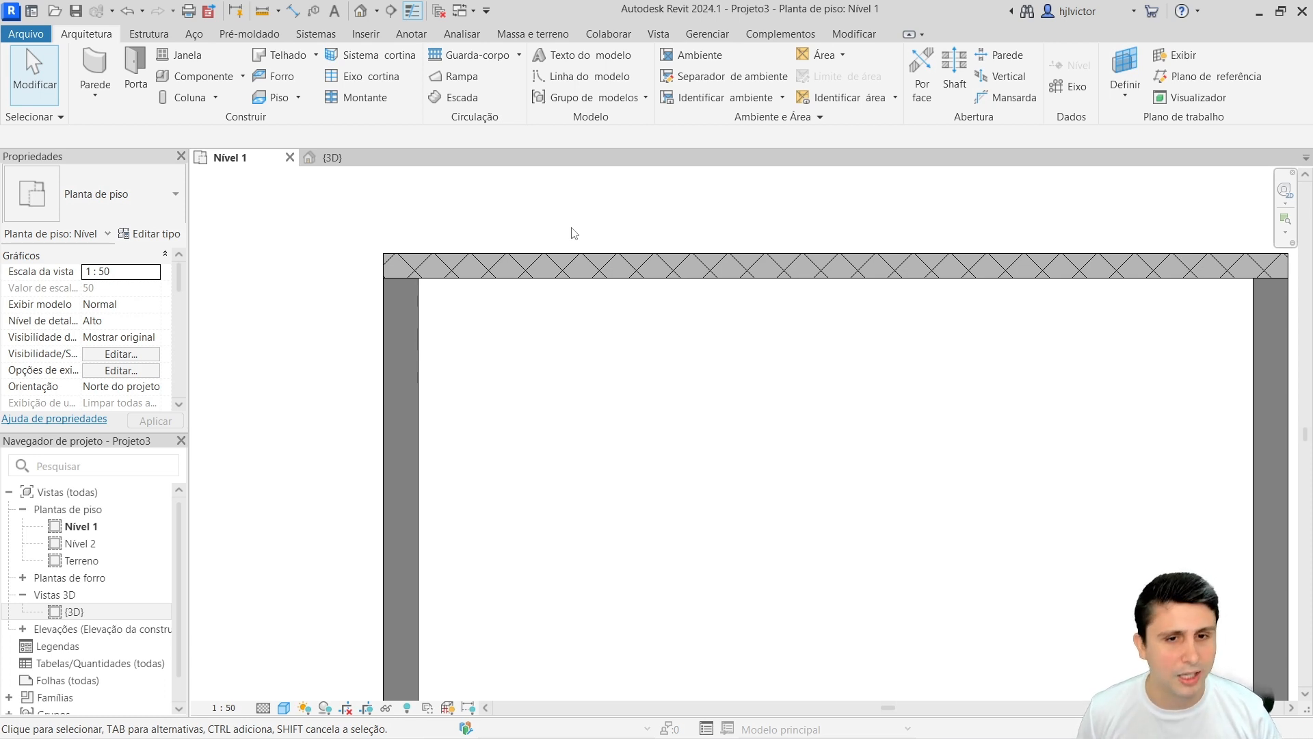
{"action": "left_click", "coordinate": [283, 706]}
{"action": "left_click", "coordinate": [296, 691]}
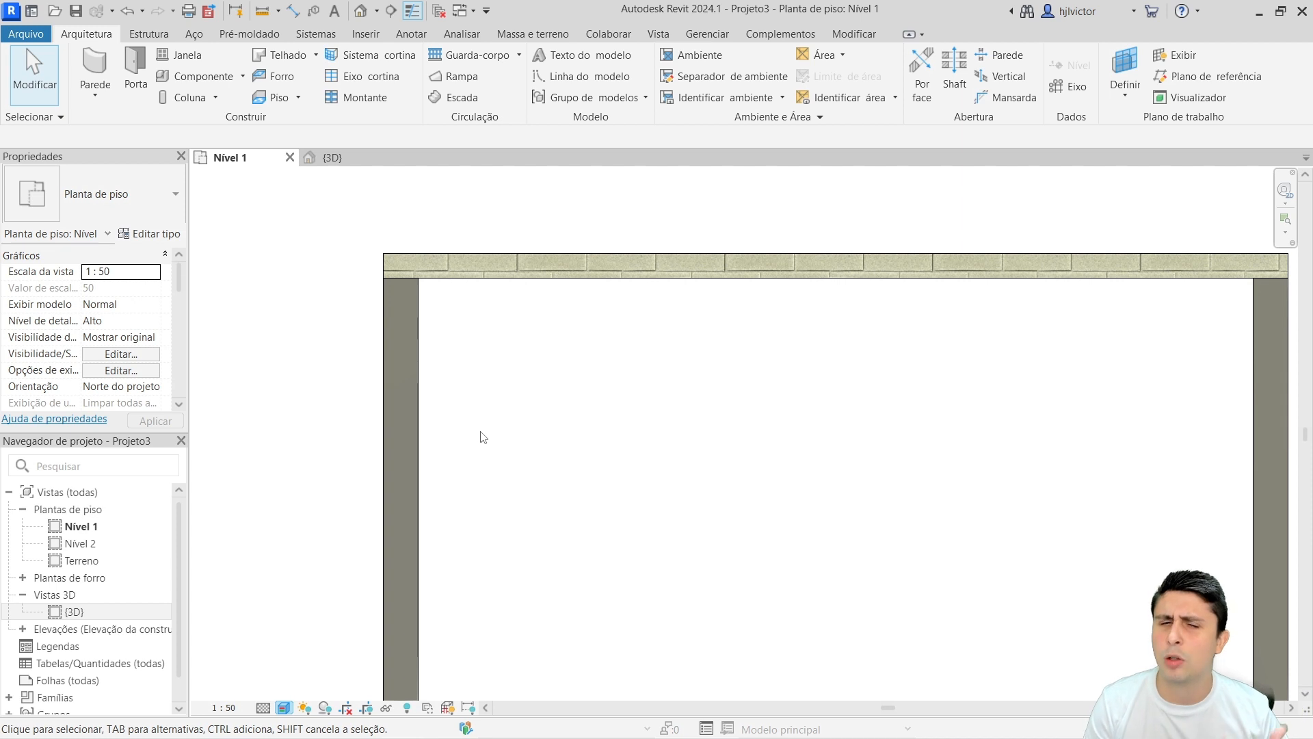
{"action": "scroll", "coordinate": [498, 419], "scroll_direction": "up", "scroll_amount": 2}
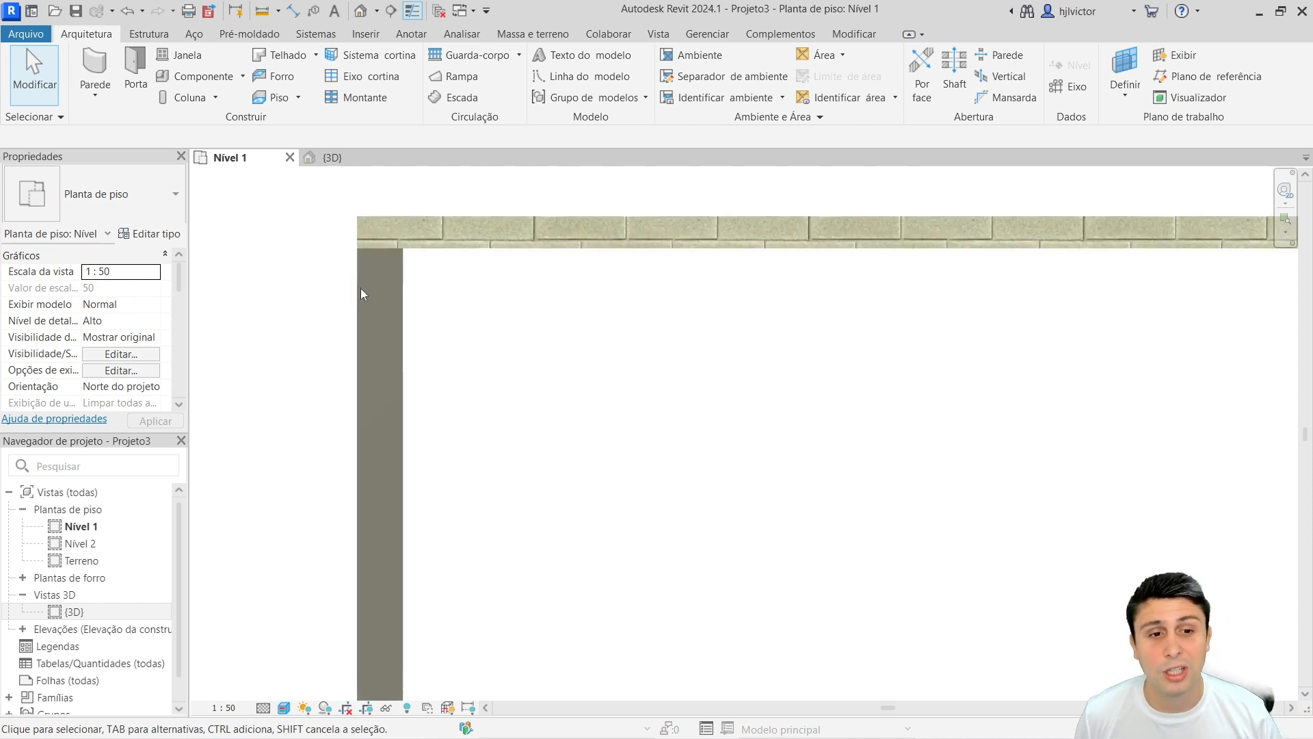
{"action": "middle_click_drag", "start_coordinate": [541, 312], "coordinate": [539, 343]}
{"action": "scroll", "coordinate": [433, 243], "scroll_direction": "up", "scroll_amount": 1}
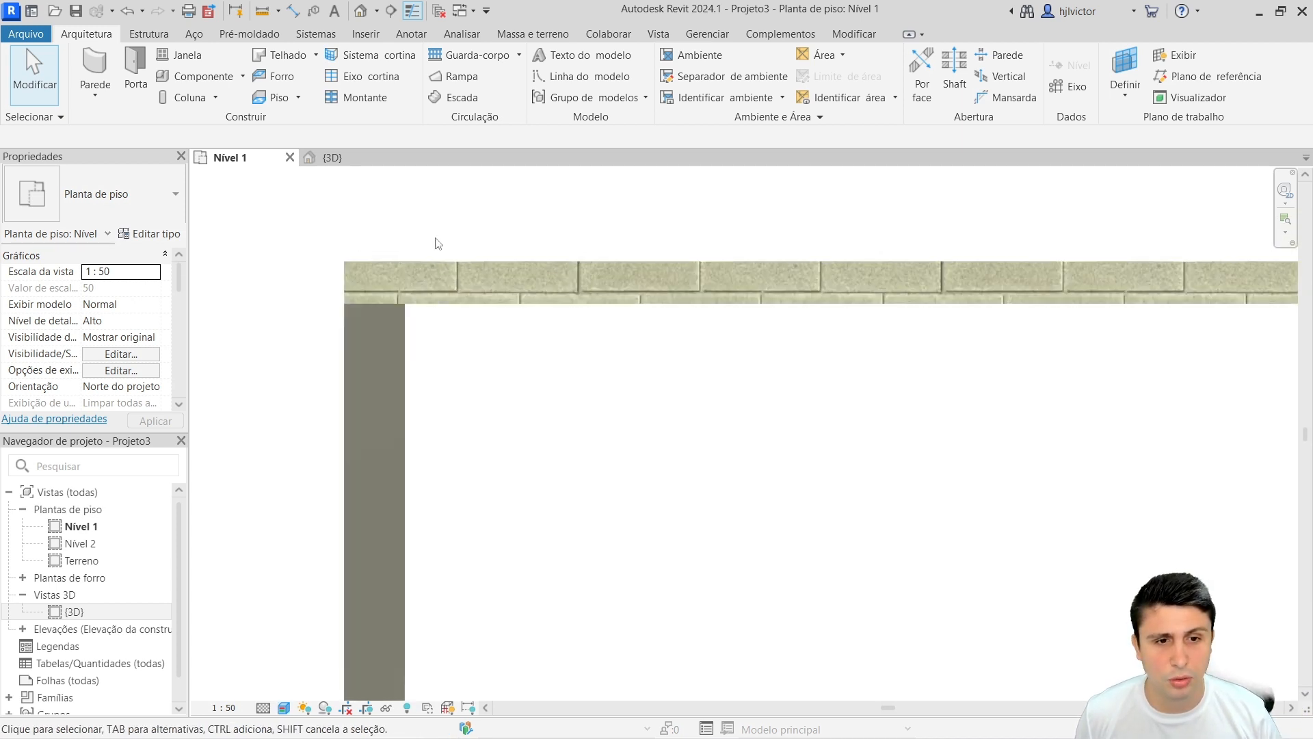
Inspect the masonry wall type's layer structure and the appearance of its structural layer's material, then cancel both dialogs
{"action": "left_click", "coordinate": [556, 309]}
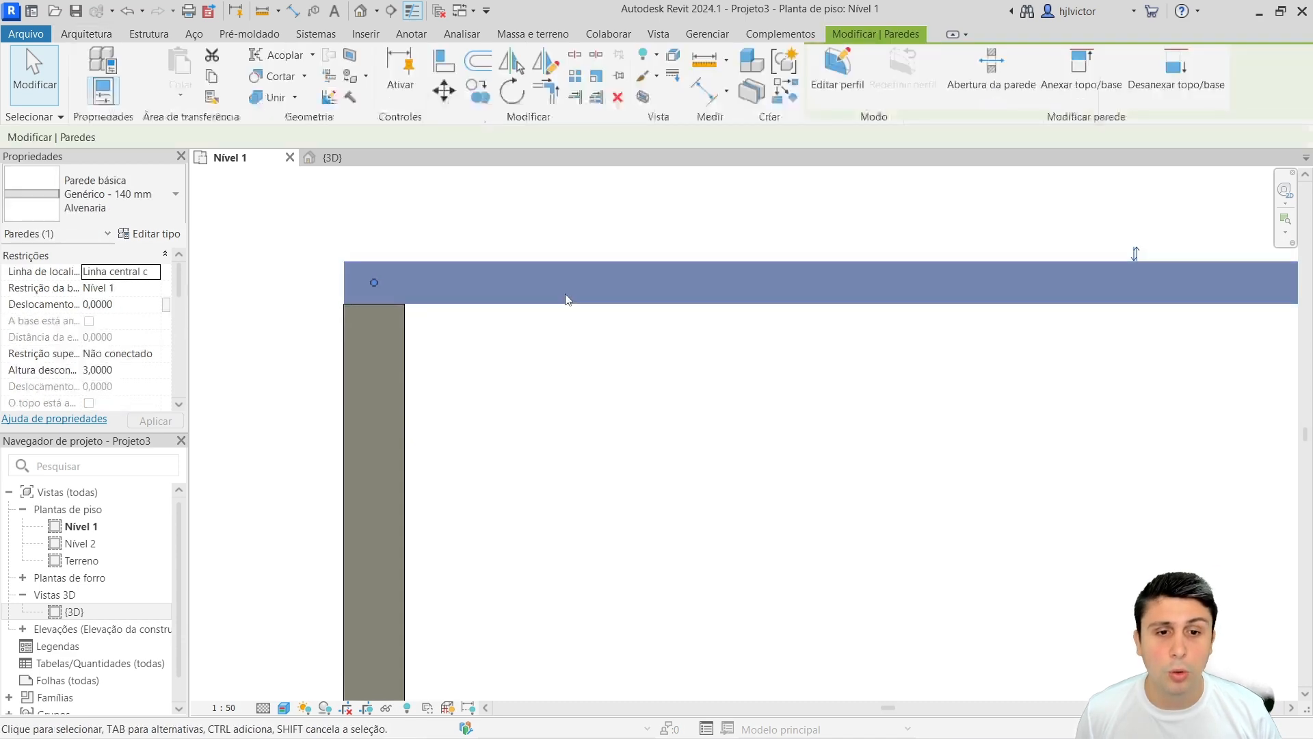
{"action": "left_click", "coordinate": [151, 234]}
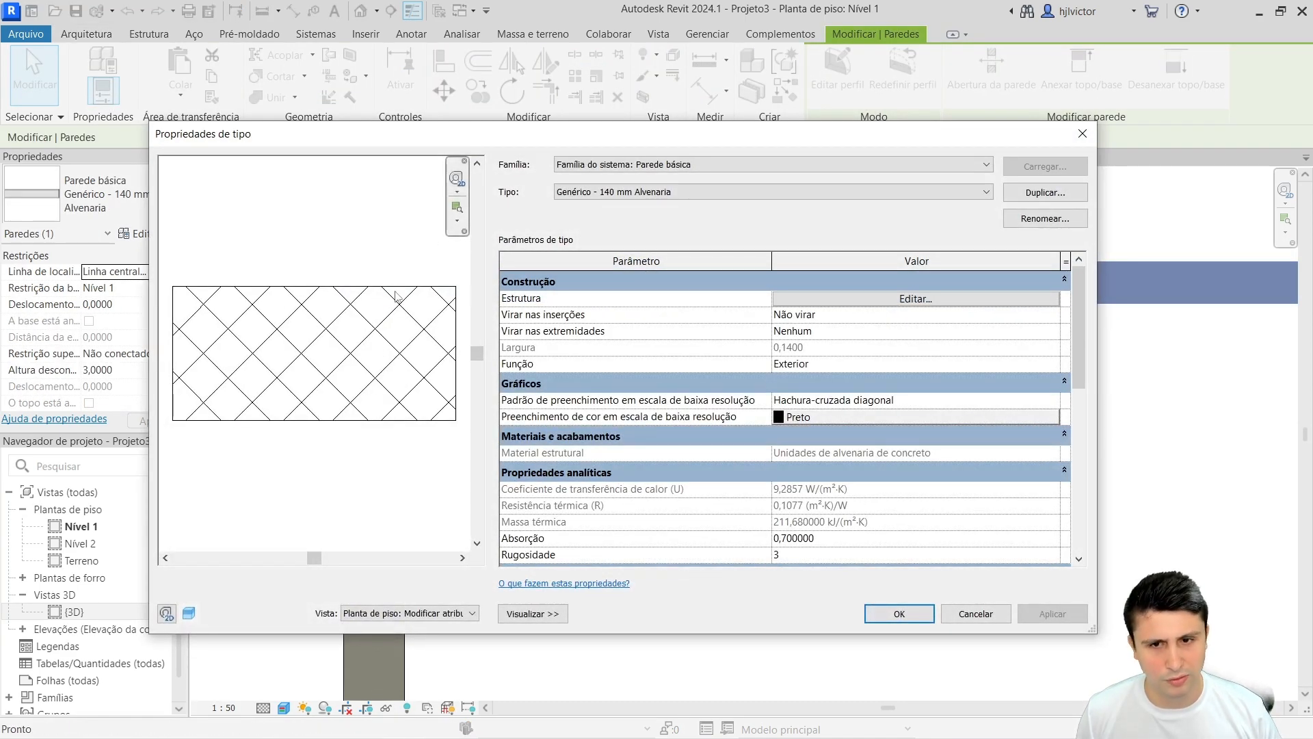
{"action": "left_click", "coordinate": [832, 298]}
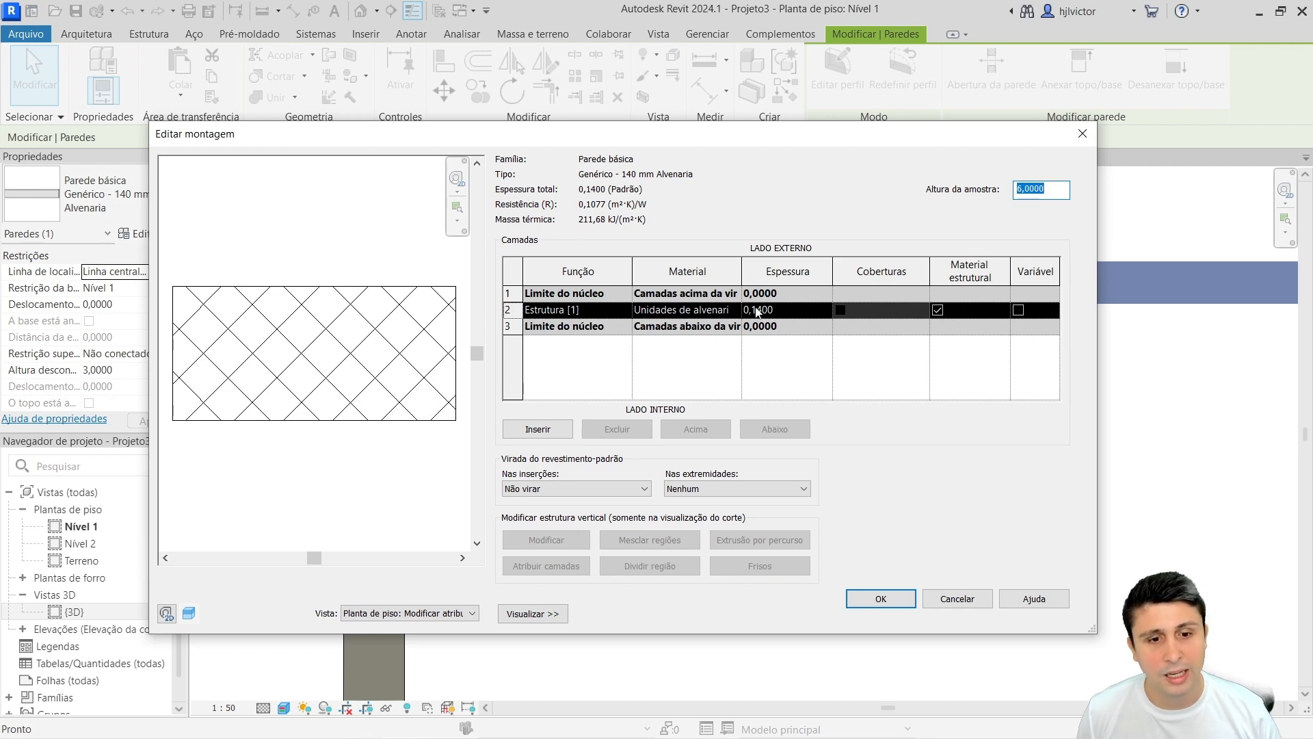
{"action": "left_click", "coordinate": [686, 309]}
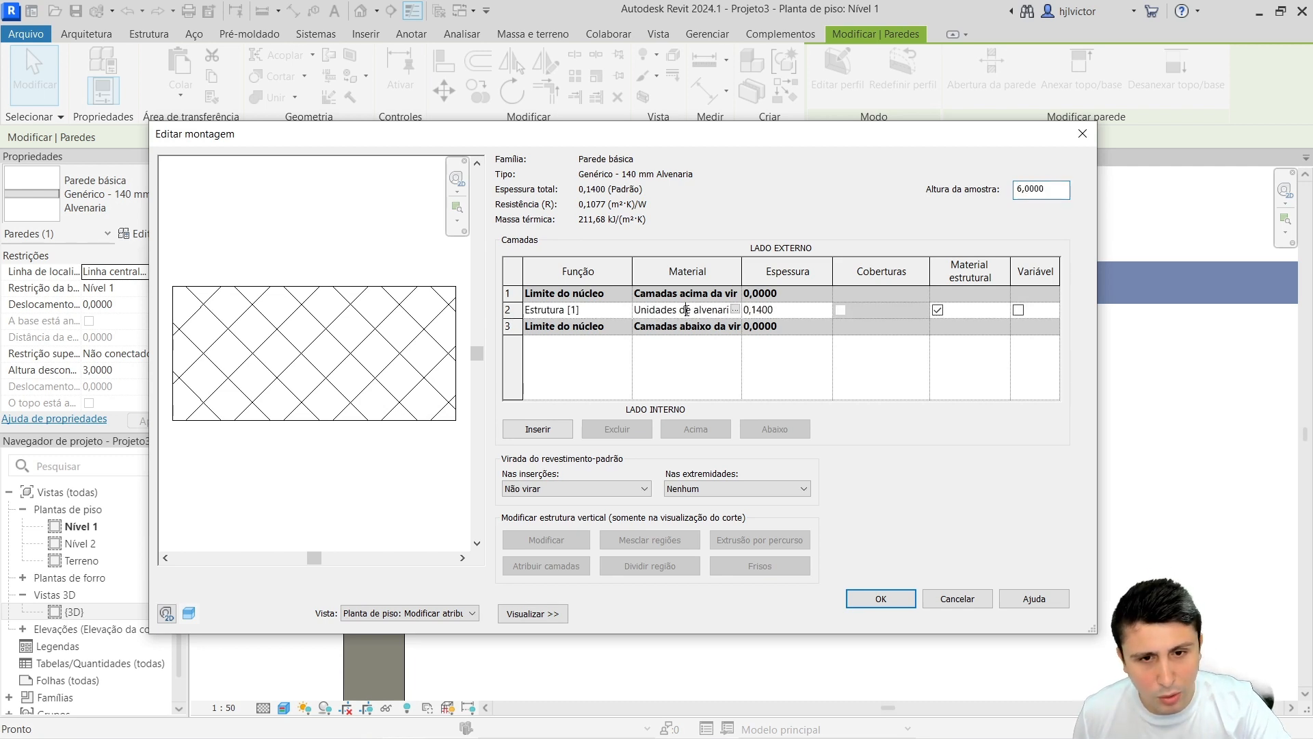
{"action": "left_click", "coordinate": [735, 310]}
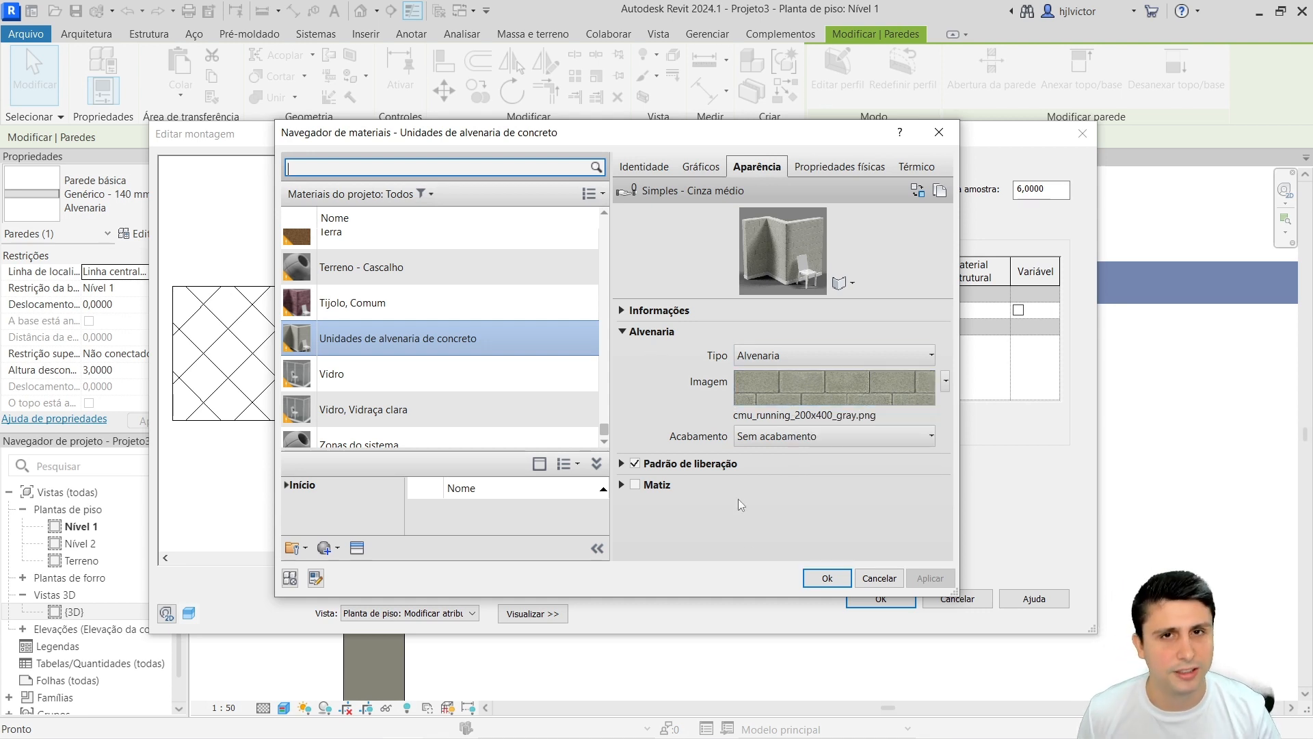
{"action": "left_click", "coordinate": [875, 577]}
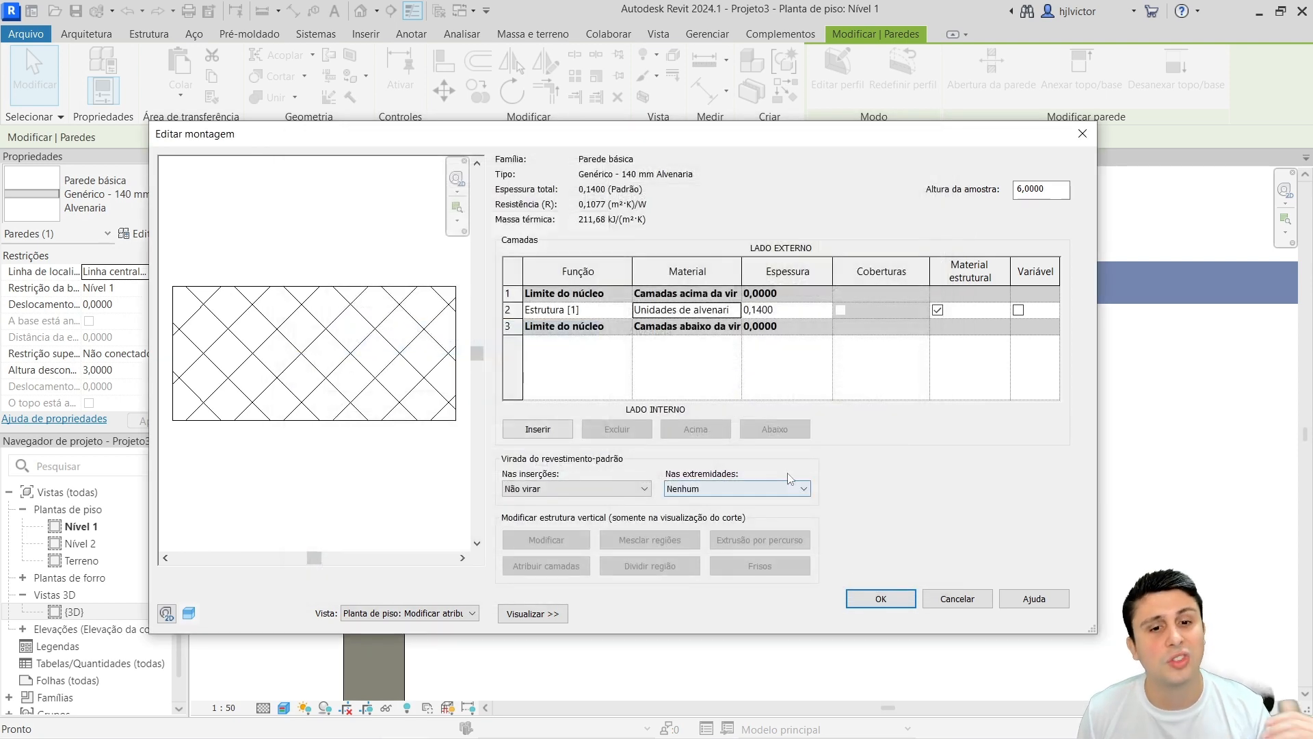
{"action": "left_click", "coordinate": [943, 601]}
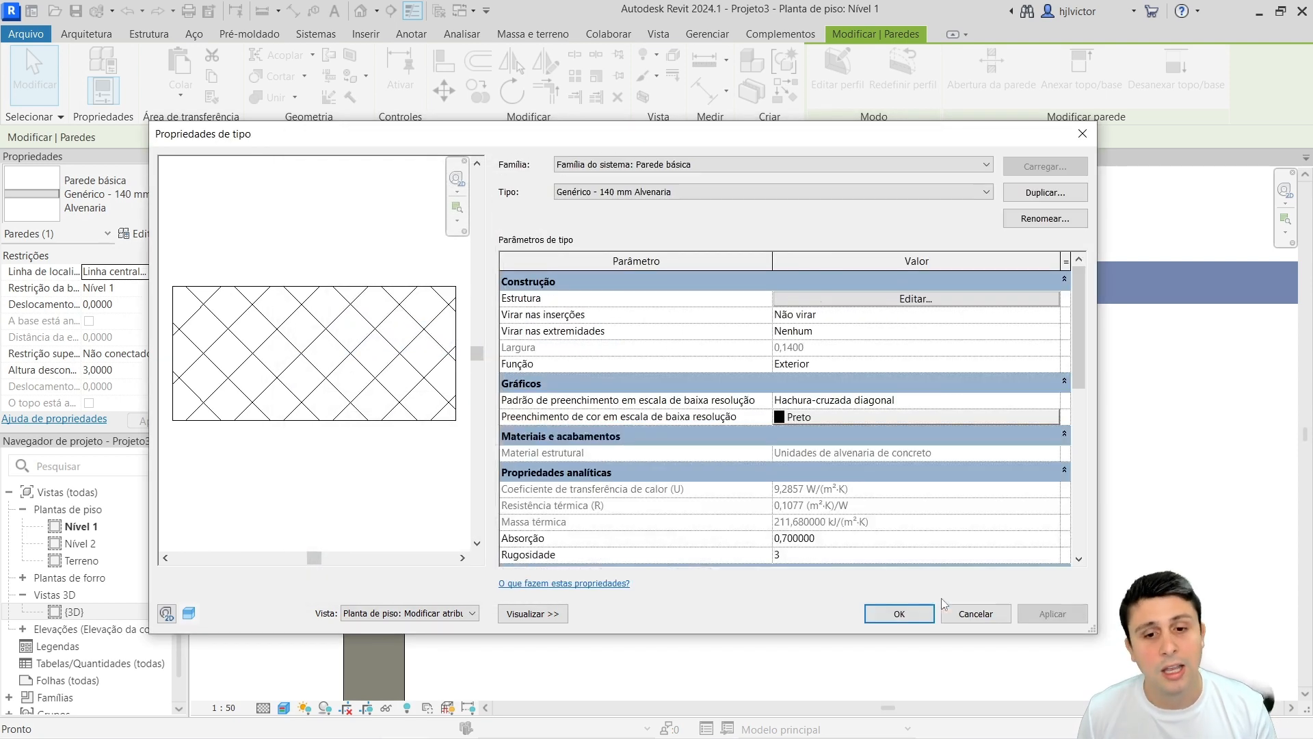
Cancel the masonry wall's type properties and view the room's upper left corner up close
{"action": "left_click", "coordinate": [945, 611]}
{"action": "key", "text": "Escape"}
{"action": "scroll", "coordinate": [574, 373], "scroll_direction": "down", "scroll_amount": 3}
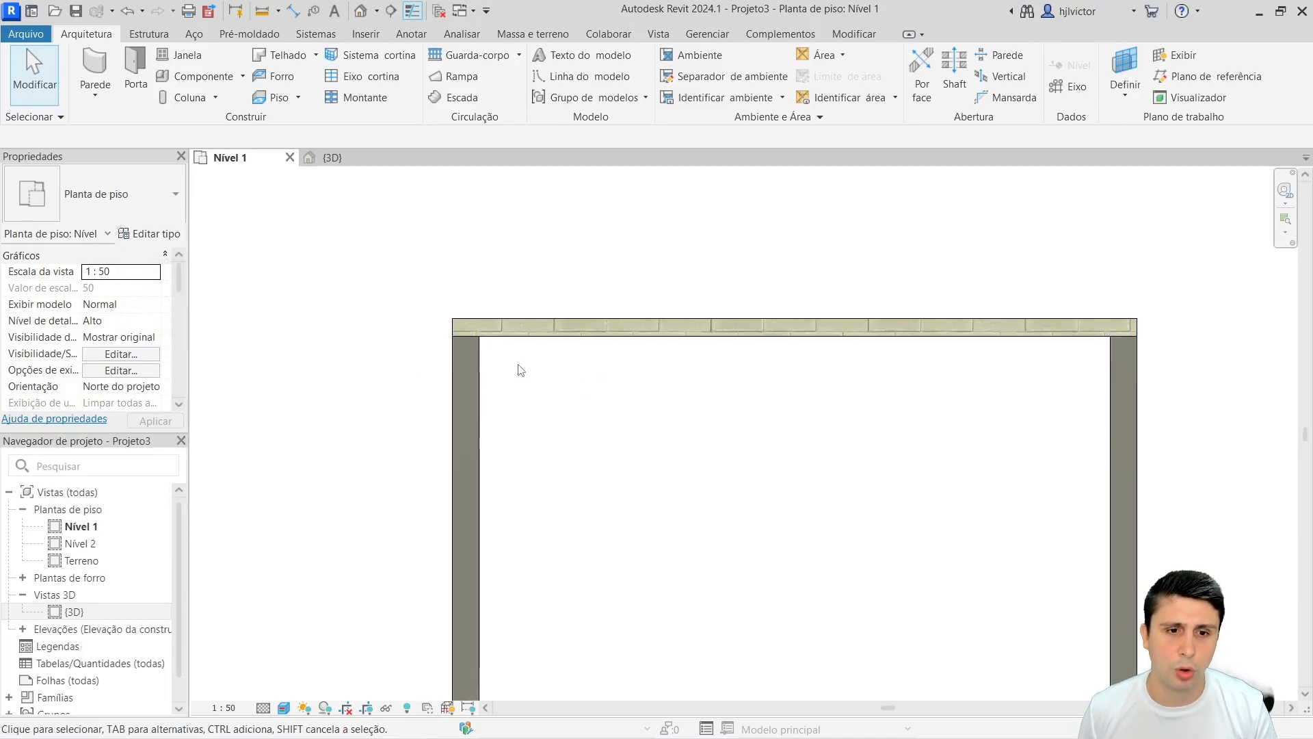
{"action": "scroll", "coordinate": [530, 371], "scroll_direction": "up", "scroll_amount": 1}
{"action": "scroll", "coordinate": [534, 376], "scroll_direction": "up", "scroll_amount": 1}
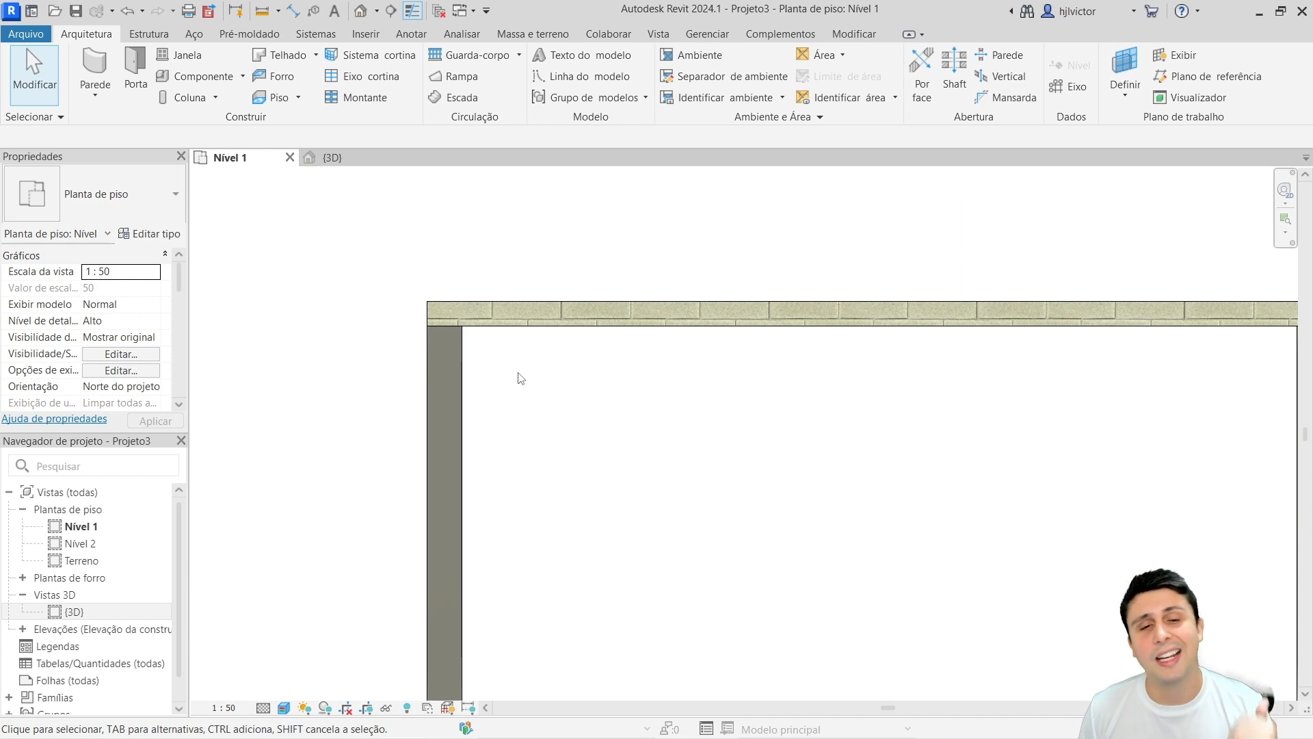
{"action": "scroll", "coordinate": [502, 376], "scroll_direction": "up", "scroll_amount": 1}
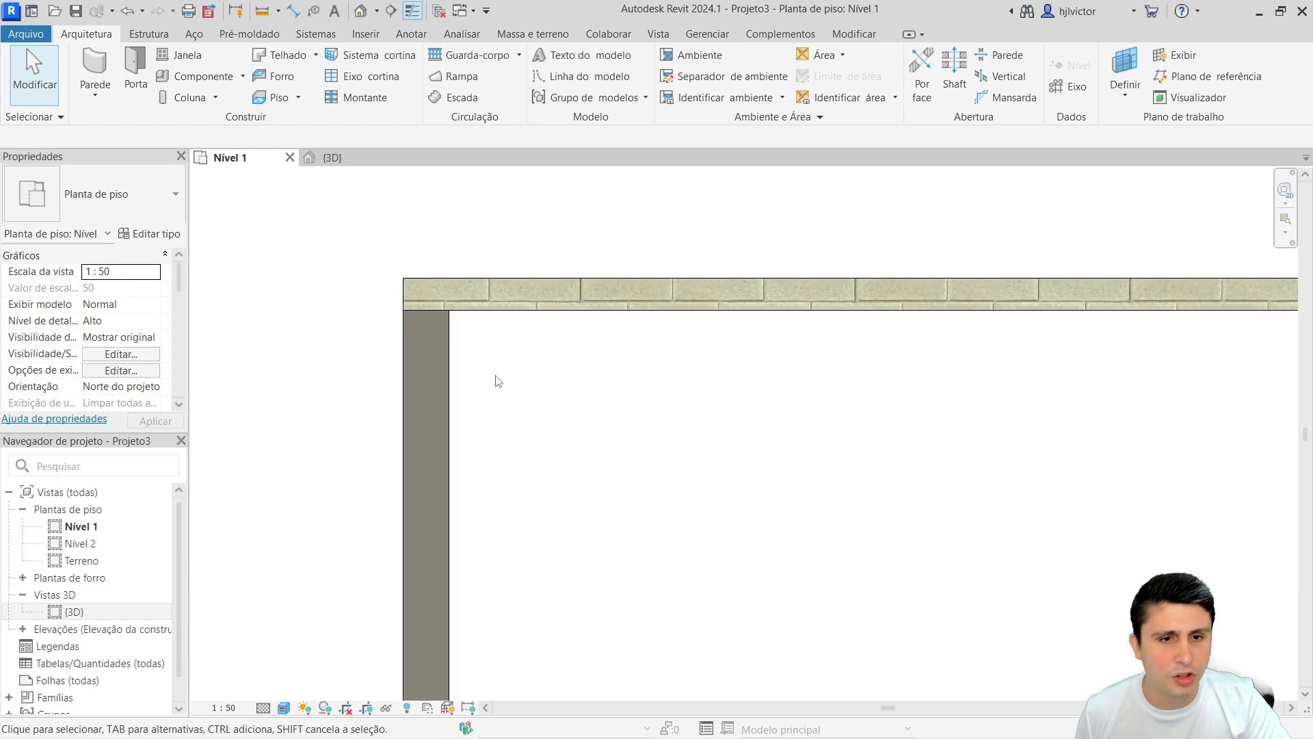
Duplicate the room's left wall type, Genérico - 200 mm, as a new type named Parede 20cm (Usuário)
{"action": "left_click", "coordinate": [448, 350]}
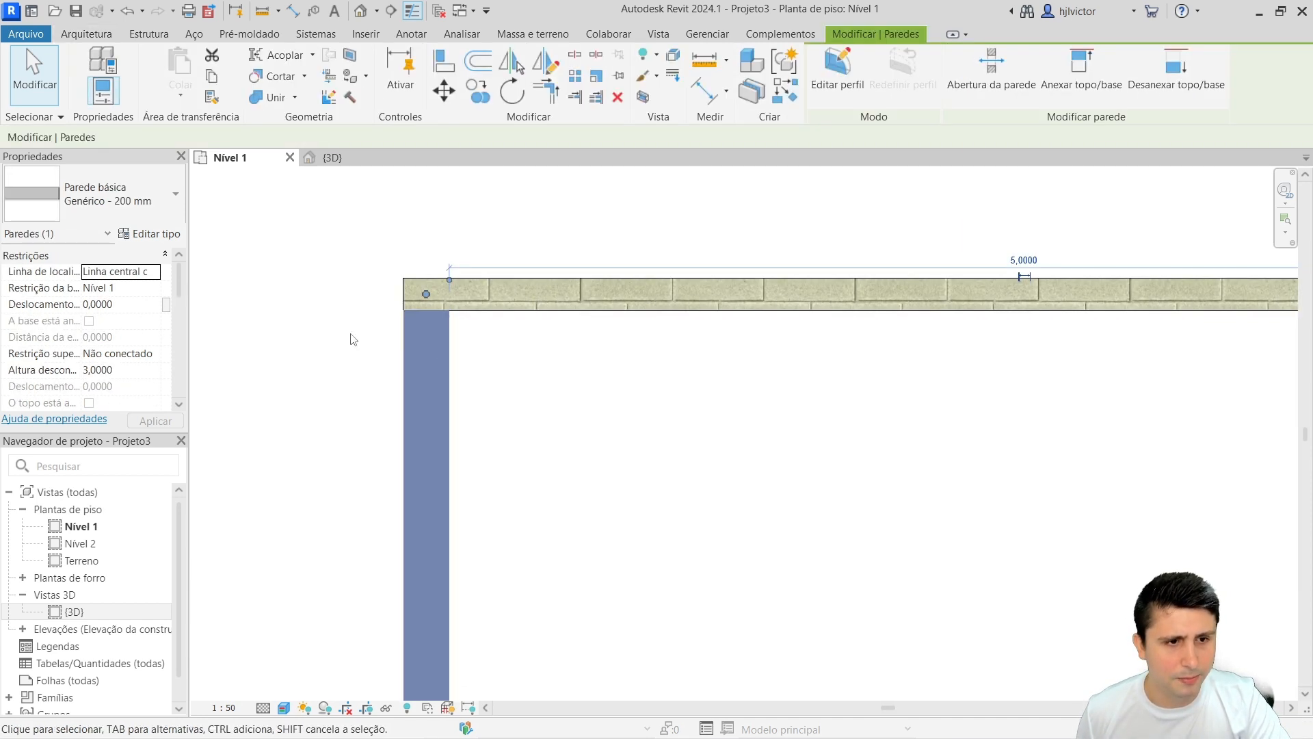
{"action": "left_click", "coordinate": [139, 236]}
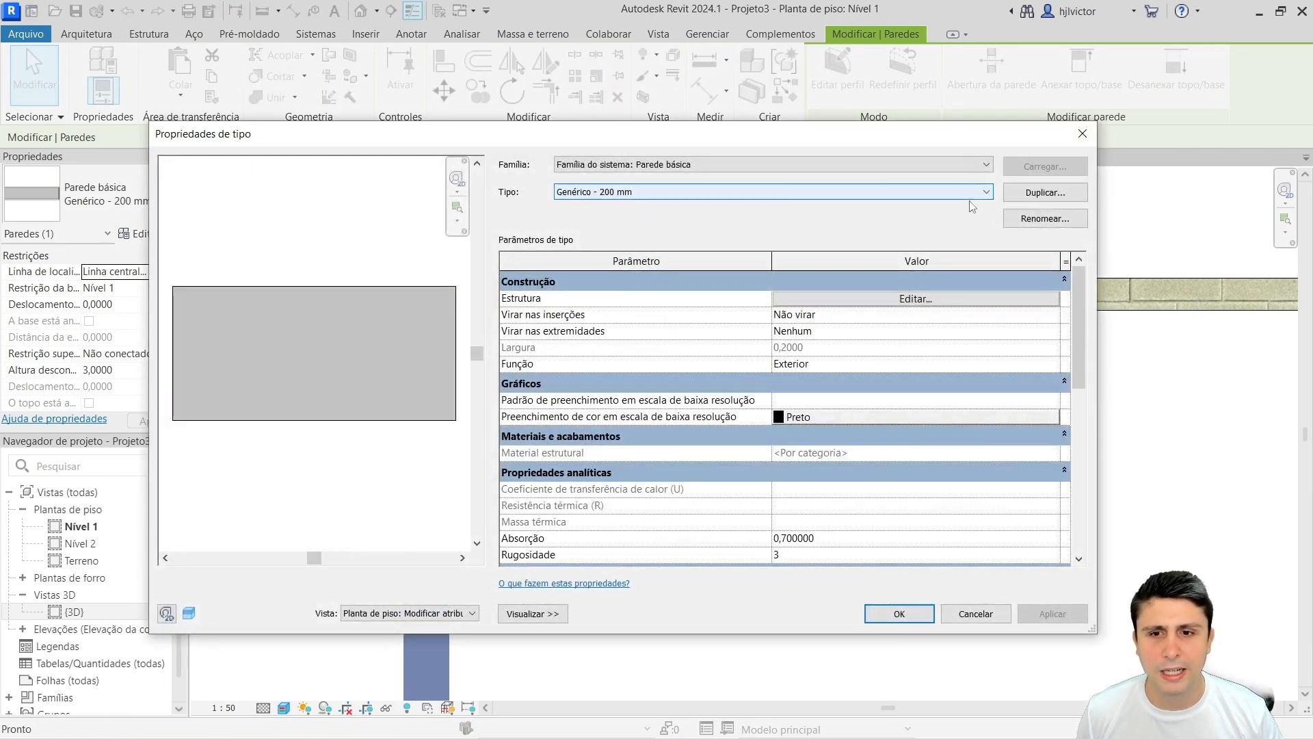
{"action": "left_click", "coordinate": [1044, 192]}
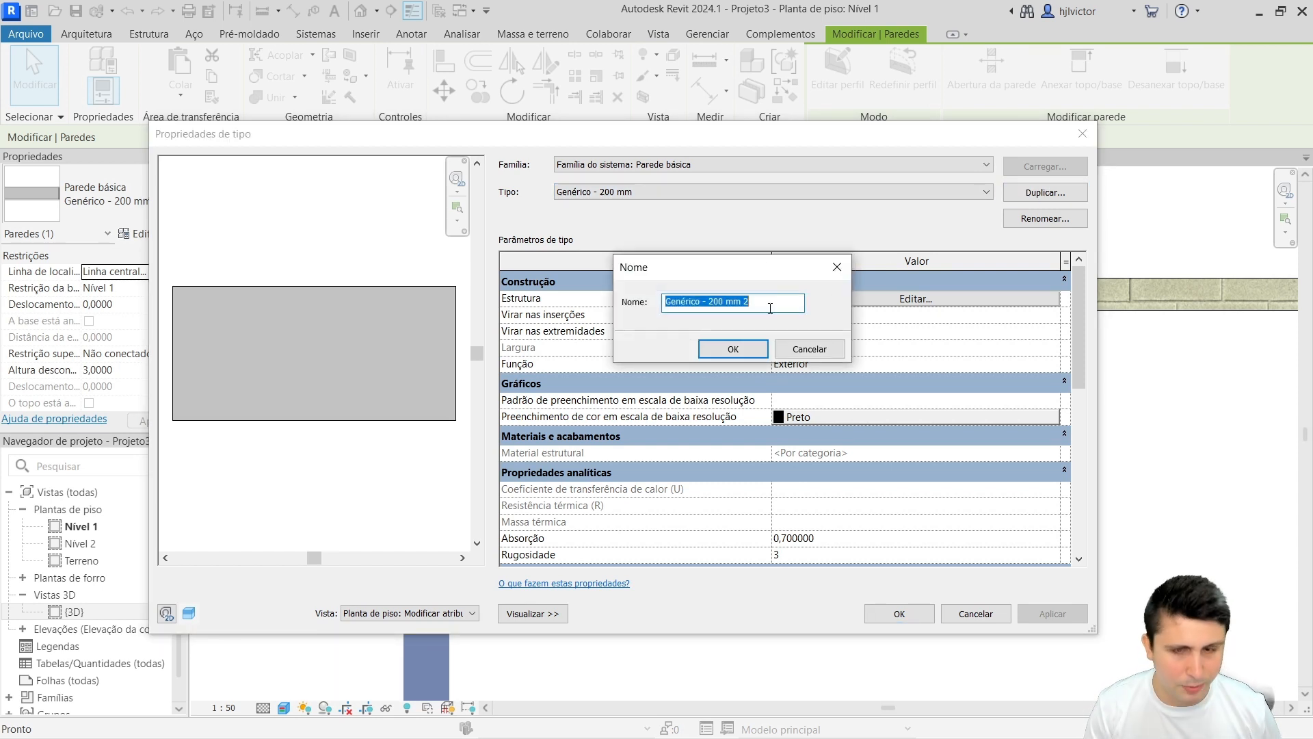
{"action": "type", "text": "Parede 20cm (Usuário"}
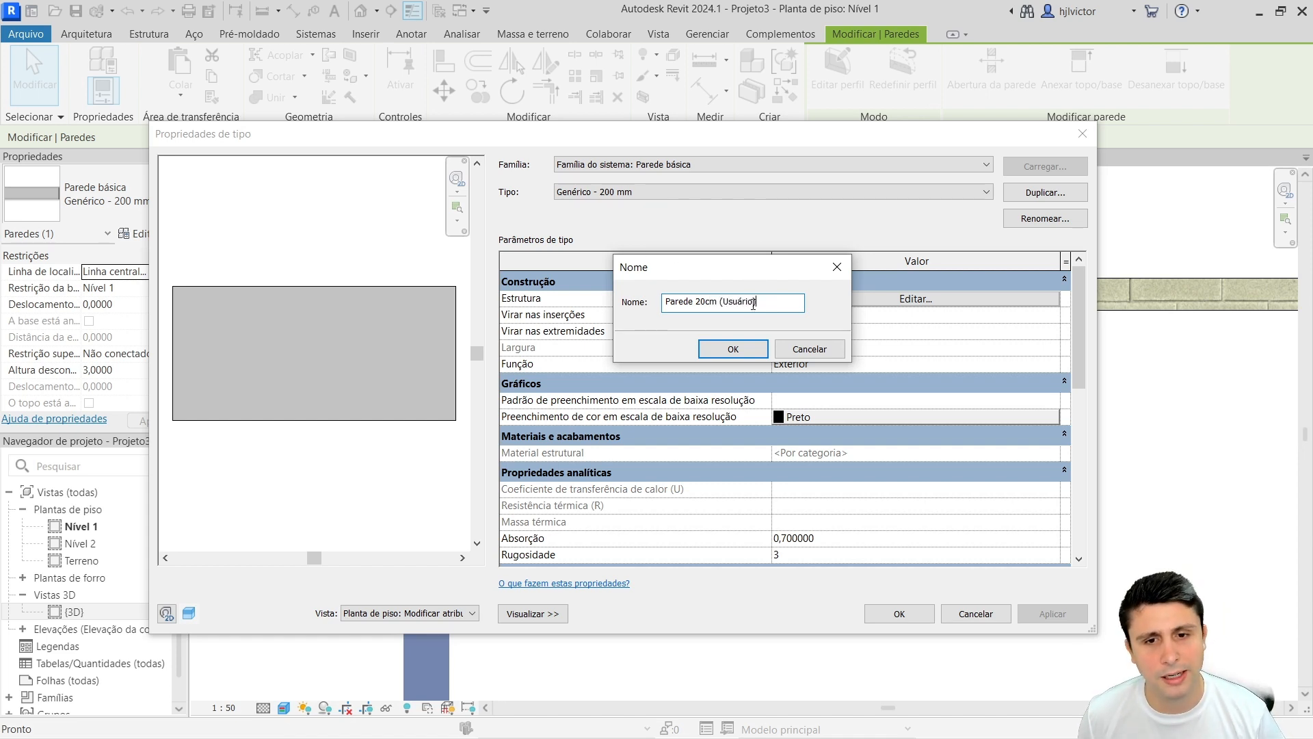
{"action": "left_click_drag", "start_coordinate": [753, 304], "coordinate": [724, 306]}
{"action": "left_click", "coordinate": [780, 301]}
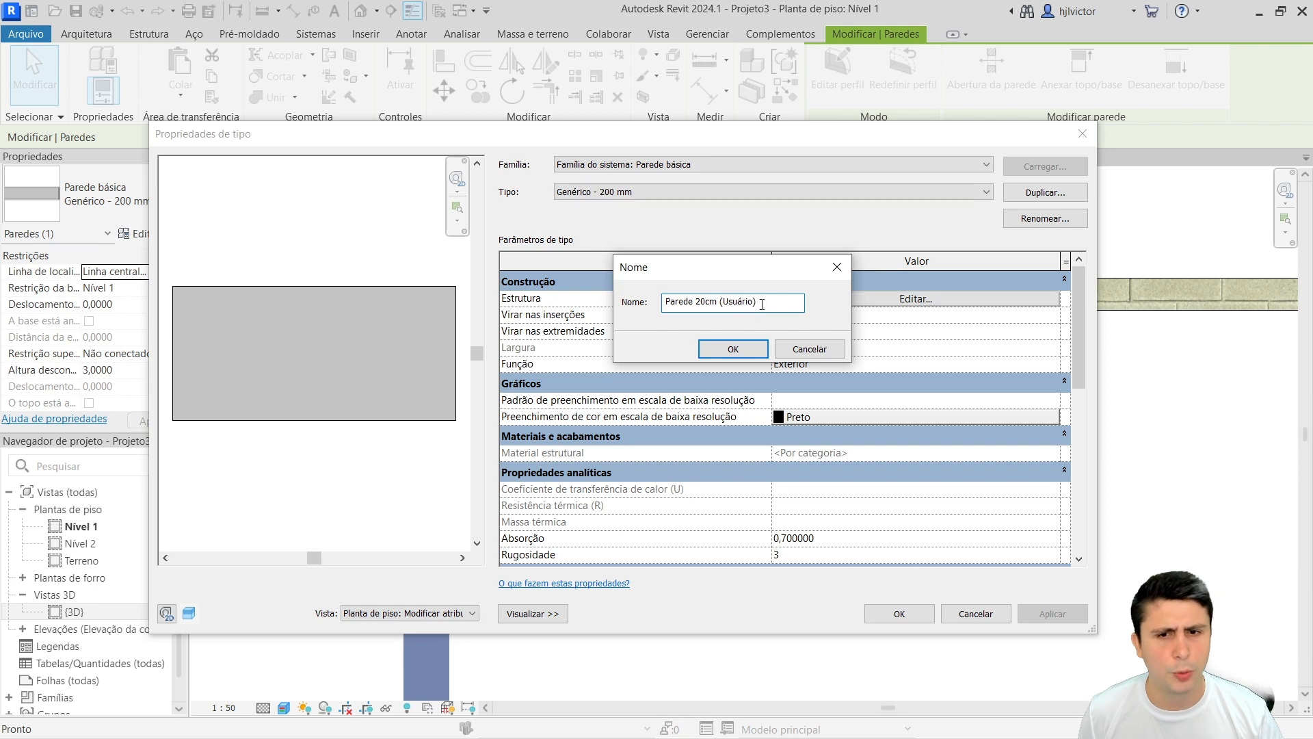
{"action": "left_click_drag", "start_coordinate": [762, 304], "coordinate": [653, 323]}
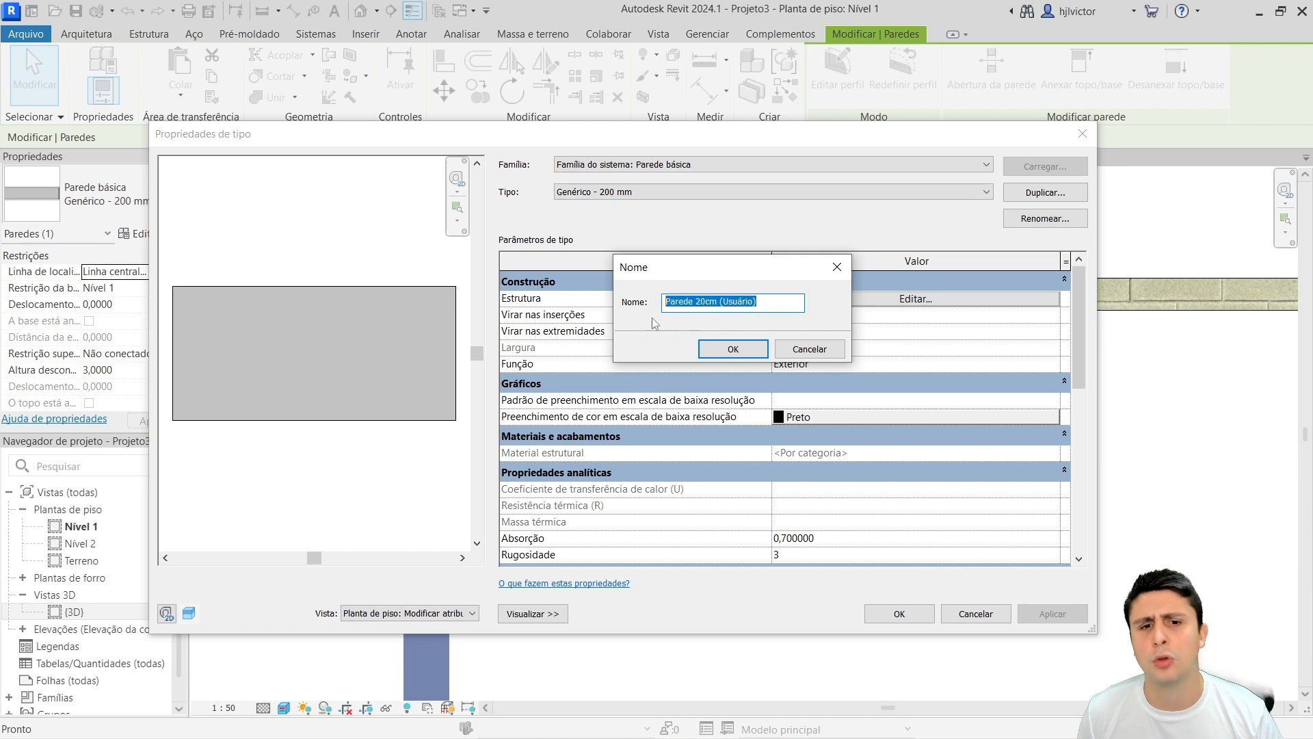
{"action": "left_click", "coordinate": [733, 350]}
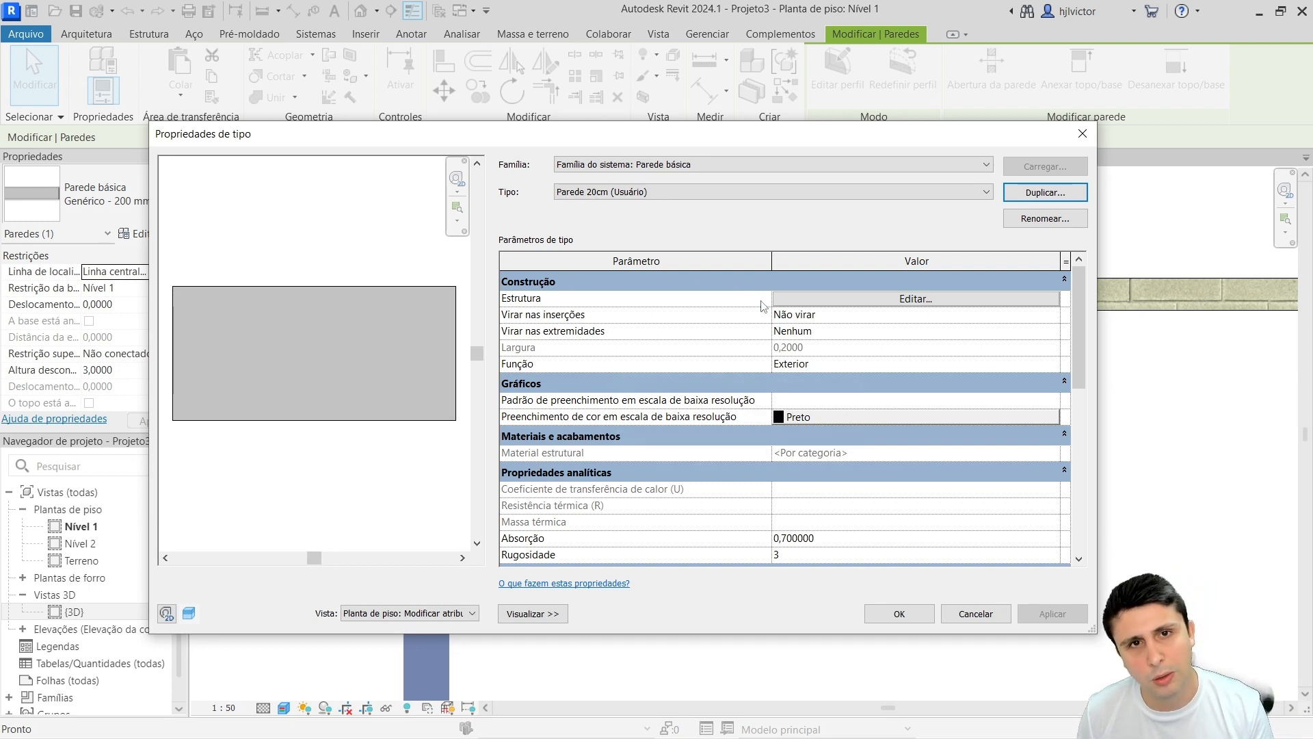
In the new wall type's structure, assign the material Tijolo, Comum to the core layer
{"action": "left_click", "coordinate": [877, 301]}
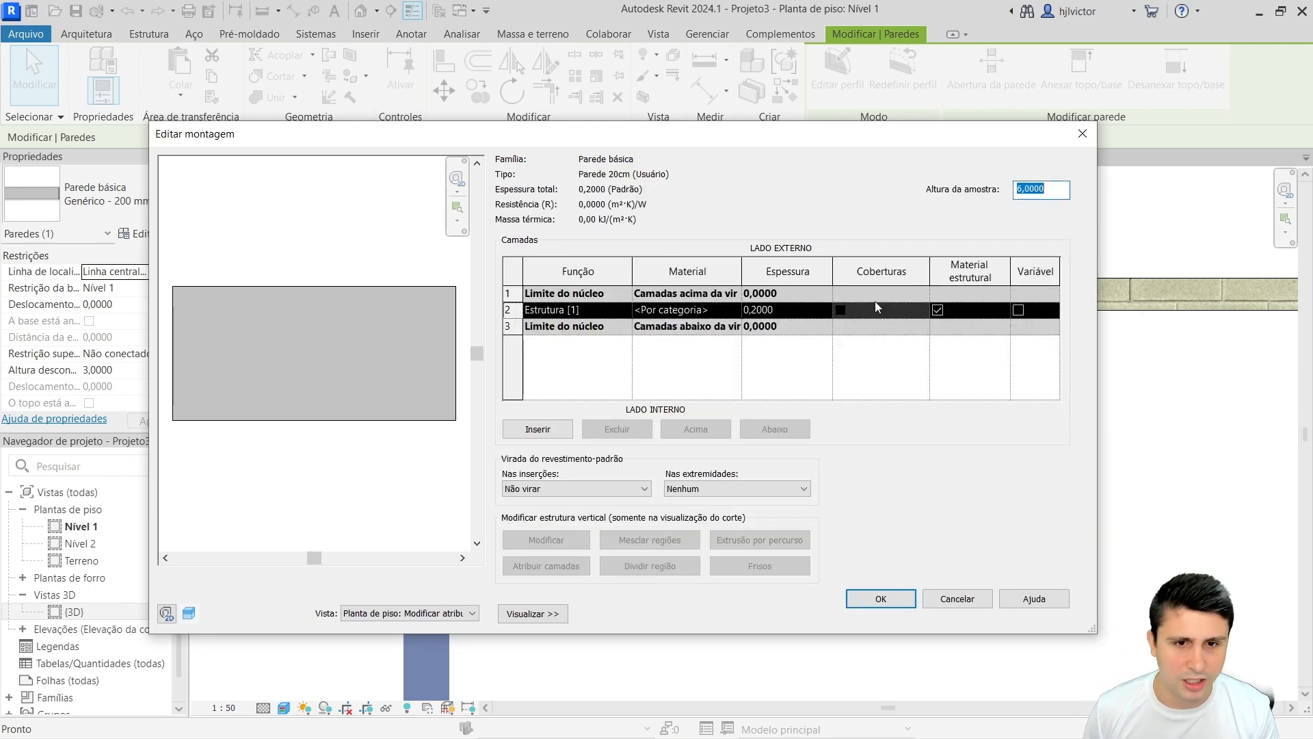
{"action": "left_click", "coordinate": [703, 312]}
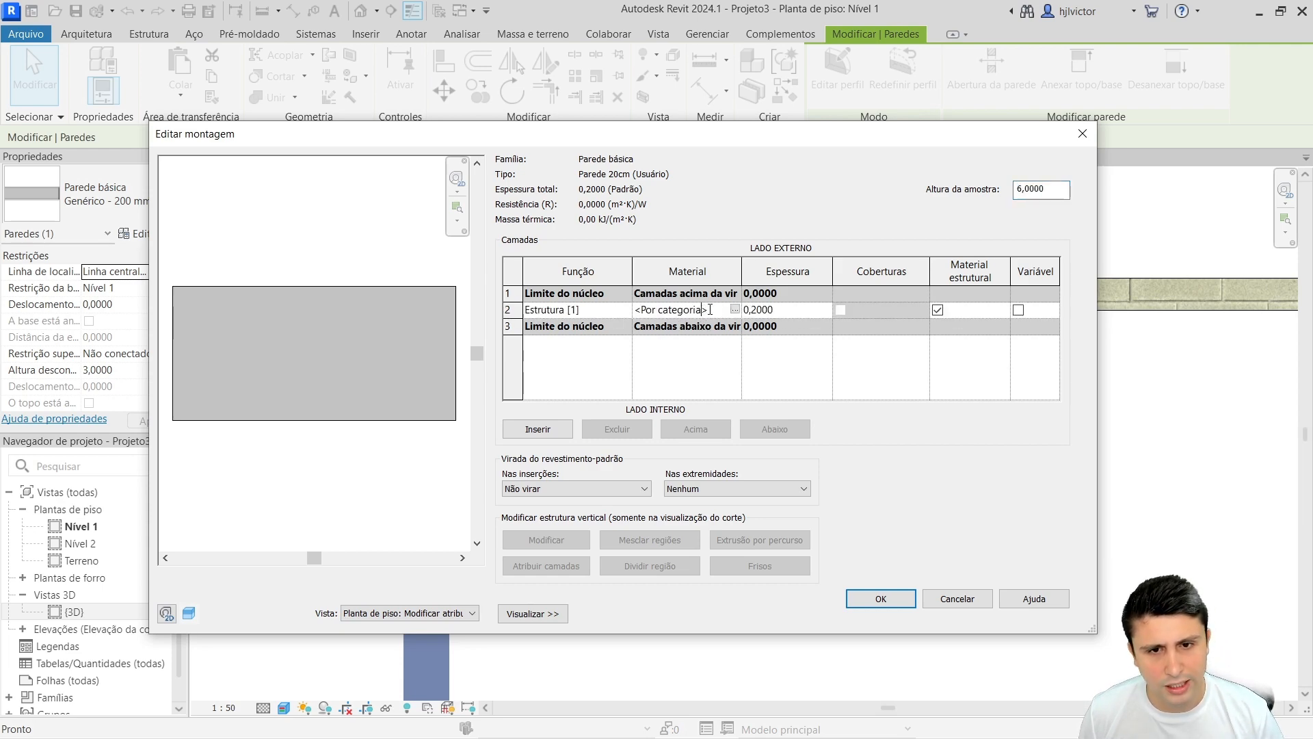
{"action": "left_click", "coordinate": [737, 312]}
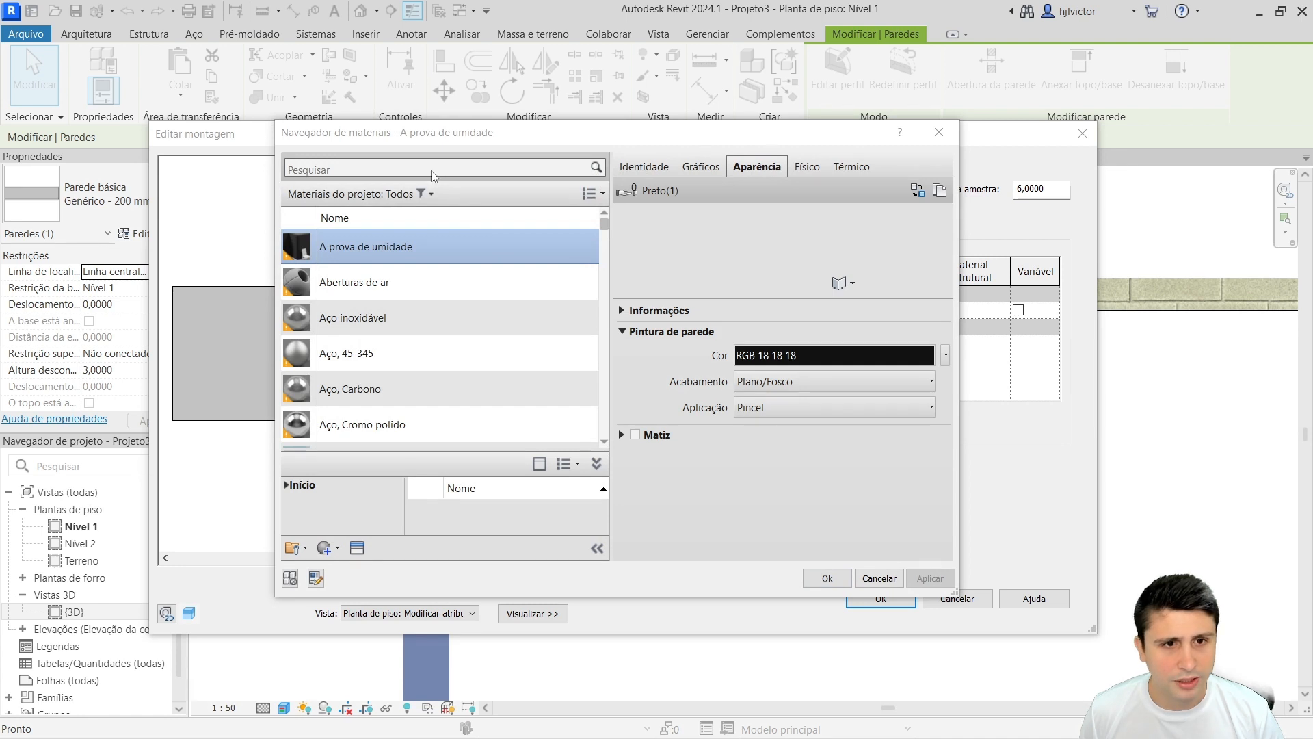
{"action": "left_click", "coordinate": [396, 170]}
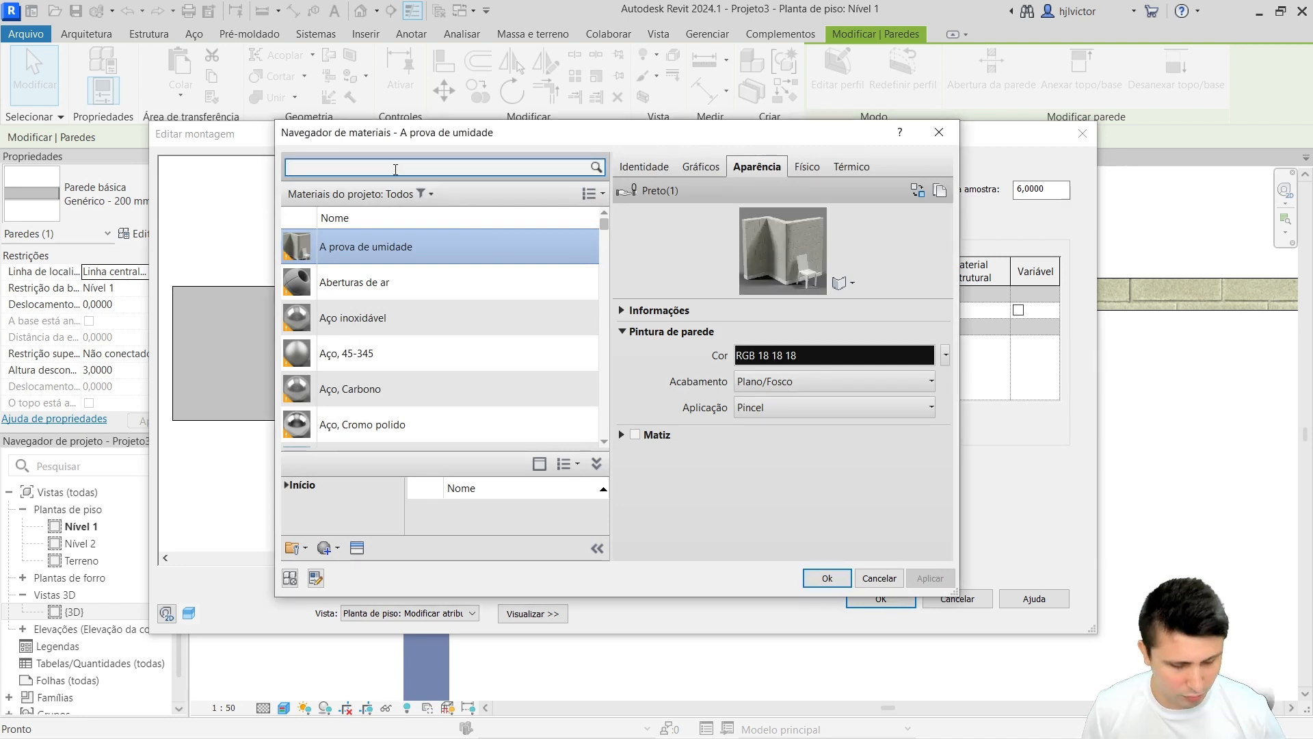
{"action": "type", "text": "tijo"}
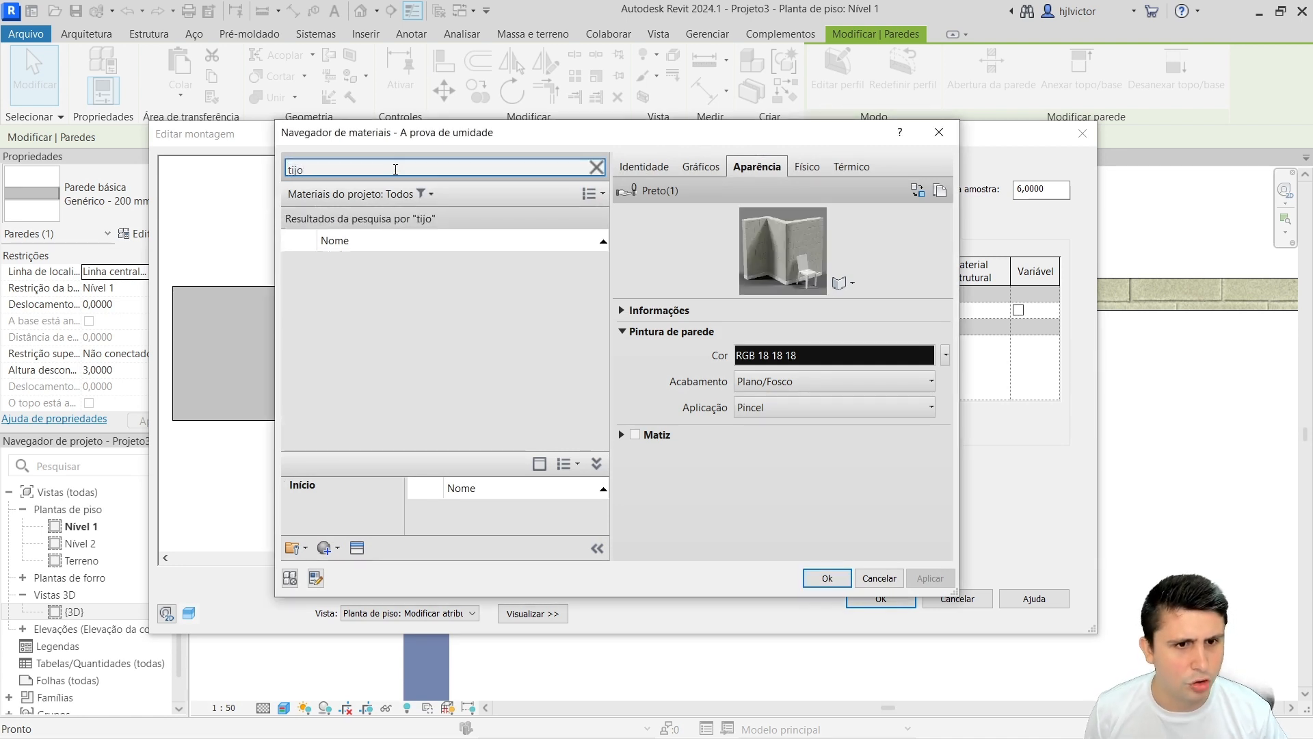
{"action": "left_click", "coordinate": [365, 269]}
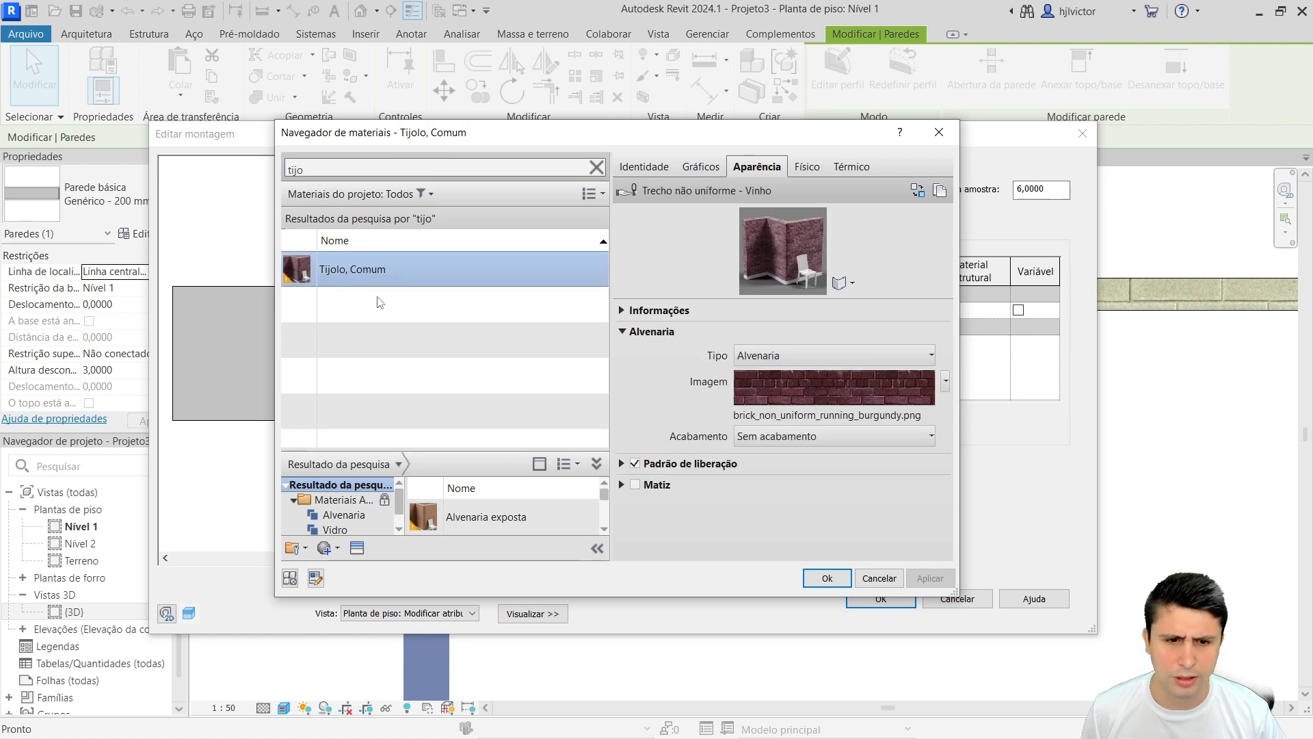
{"action": "left_click", "coordinate": [817, 575]}
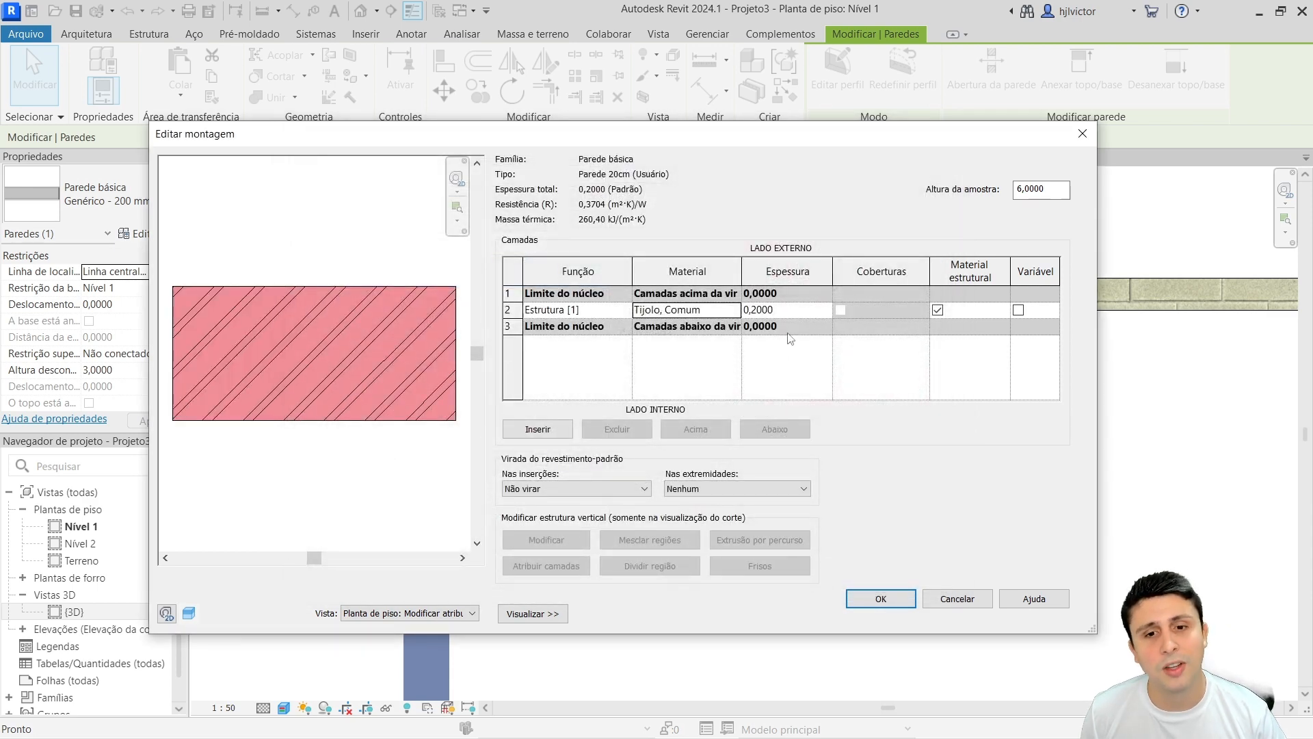
Set the thickness of the Tijolo, Comum core layer to 0,16
{"action": "left_click", "coordinate": [783, 311]}
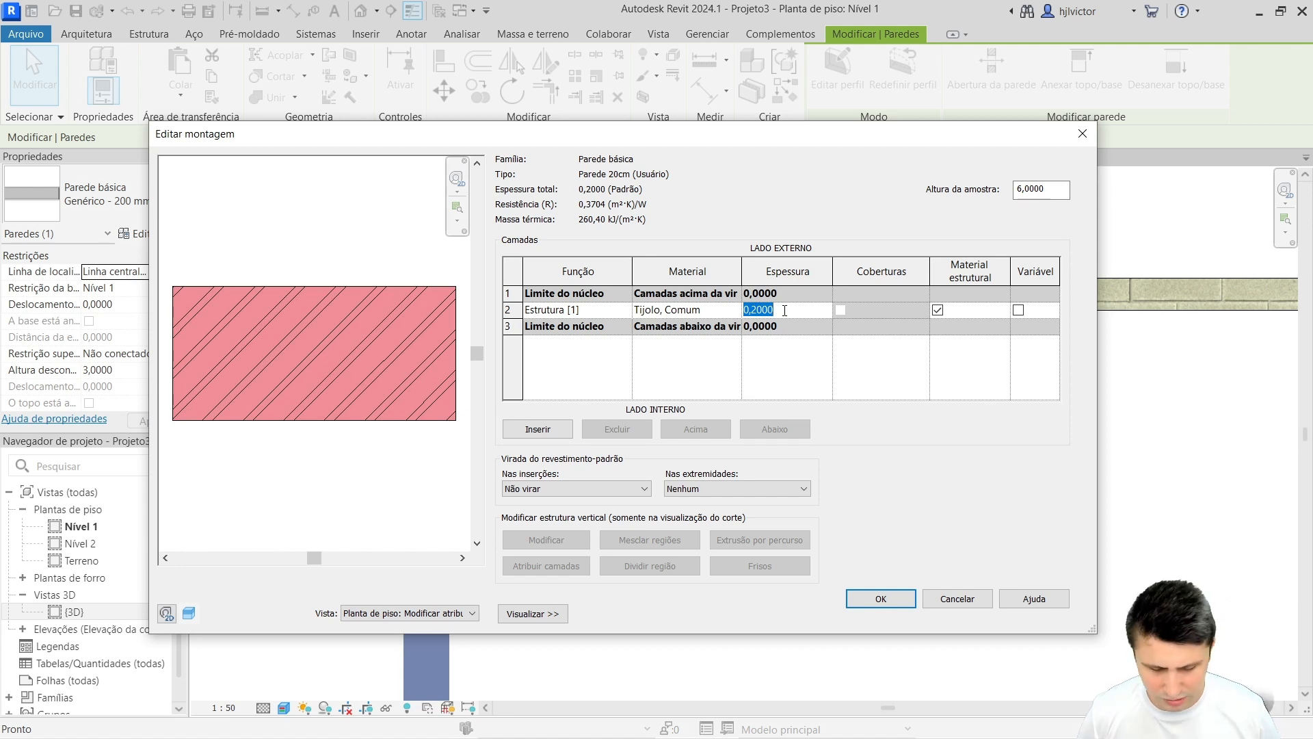
{"action": "type", "text": "0,16"}
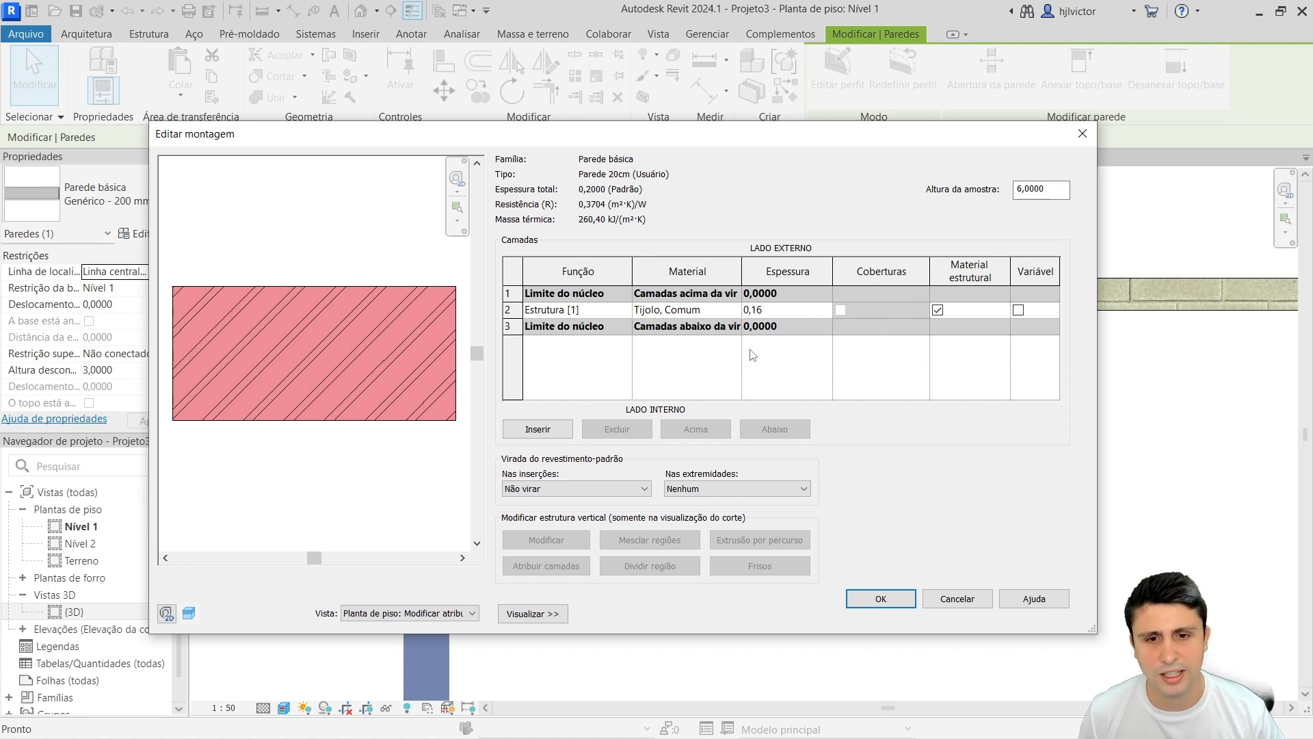
{"action": "left_click", "coordinate": [706, 366]}
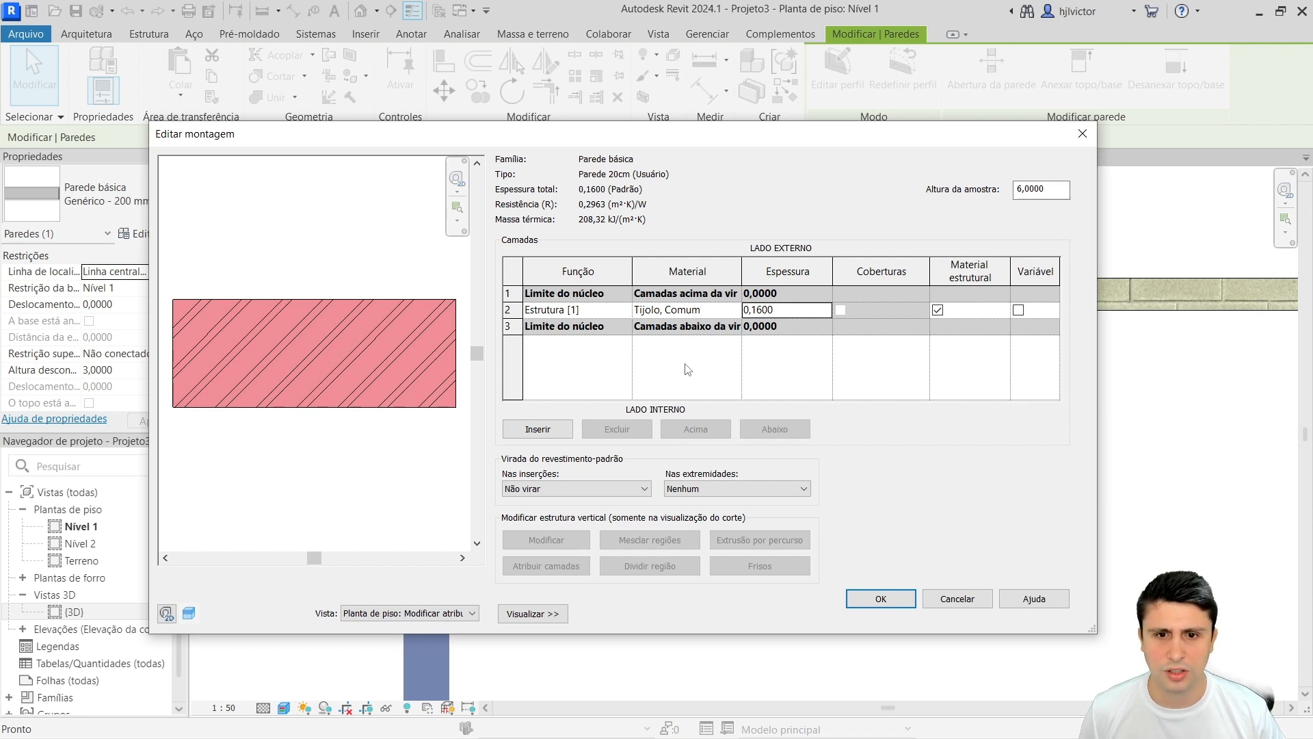
Insert a new layer above the outer core boundary, on the external side of the wall
{"action": "left_click", "coordinate": [509, 293]}
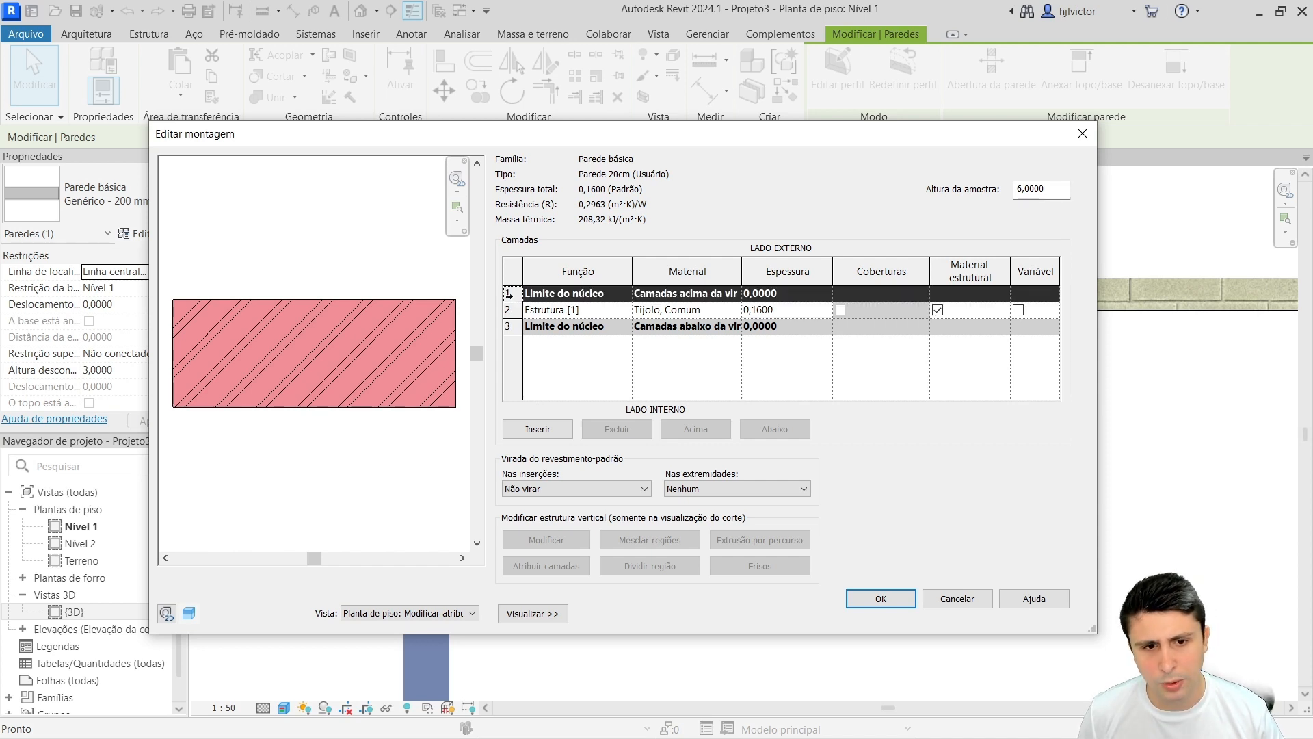
{"action": "left_click", "coordinate": [532, 422]}
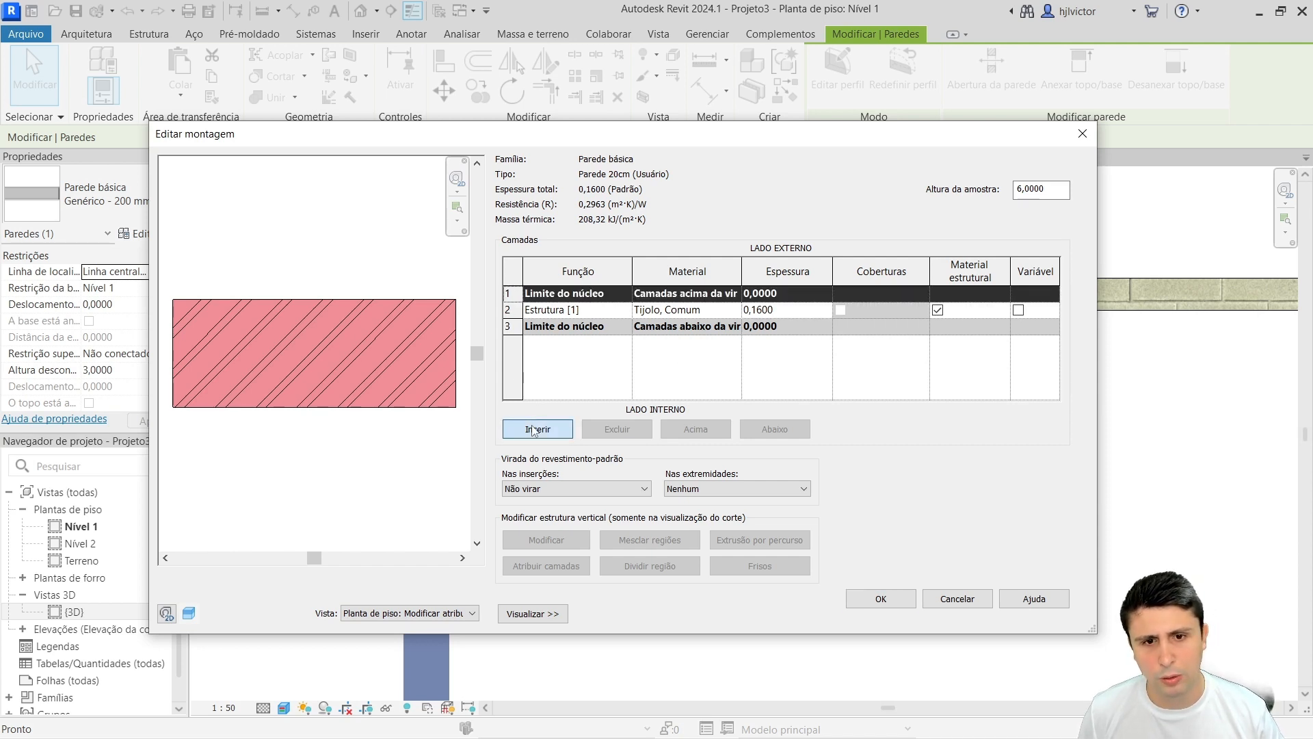
{"action": "left_click", "coordinate": [508, 327]}
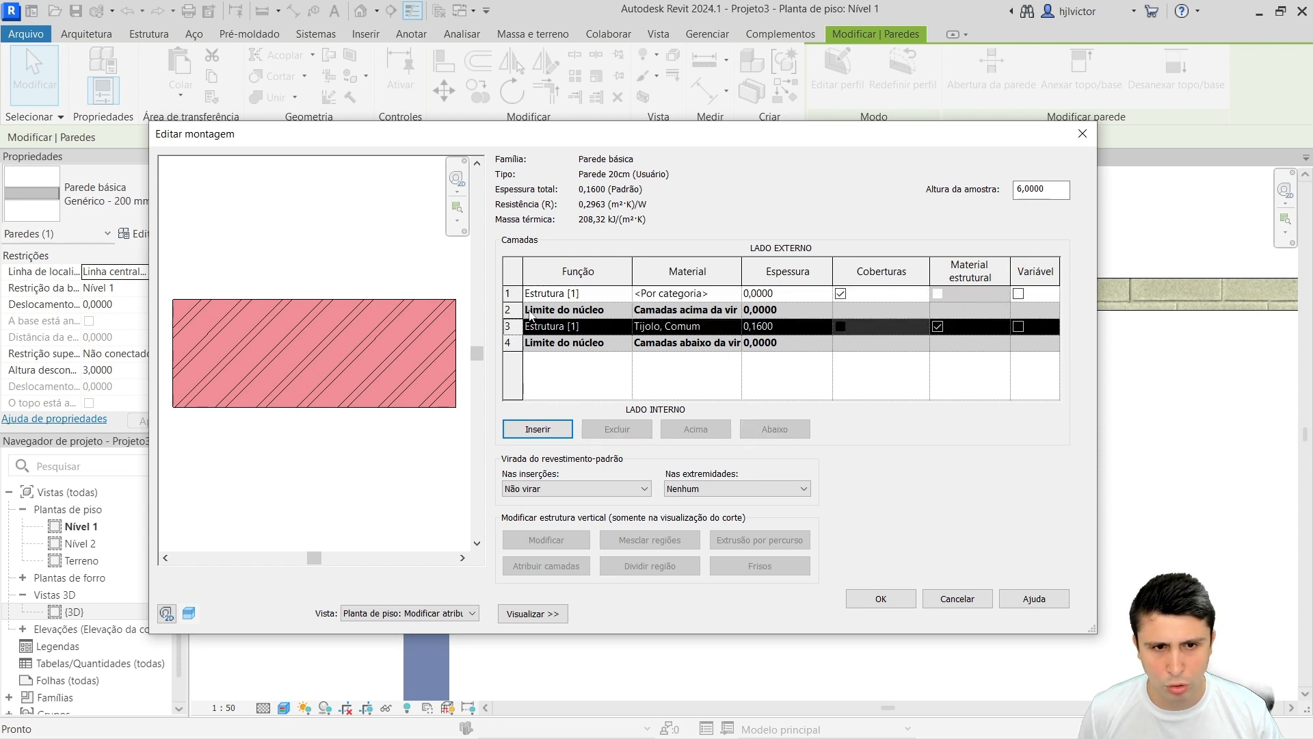
Search the project materials for concrete and assign Concreto, Faixa de areia/cimento to the new external layer
{"action": "left_click", "coordinate": [684, 293]}
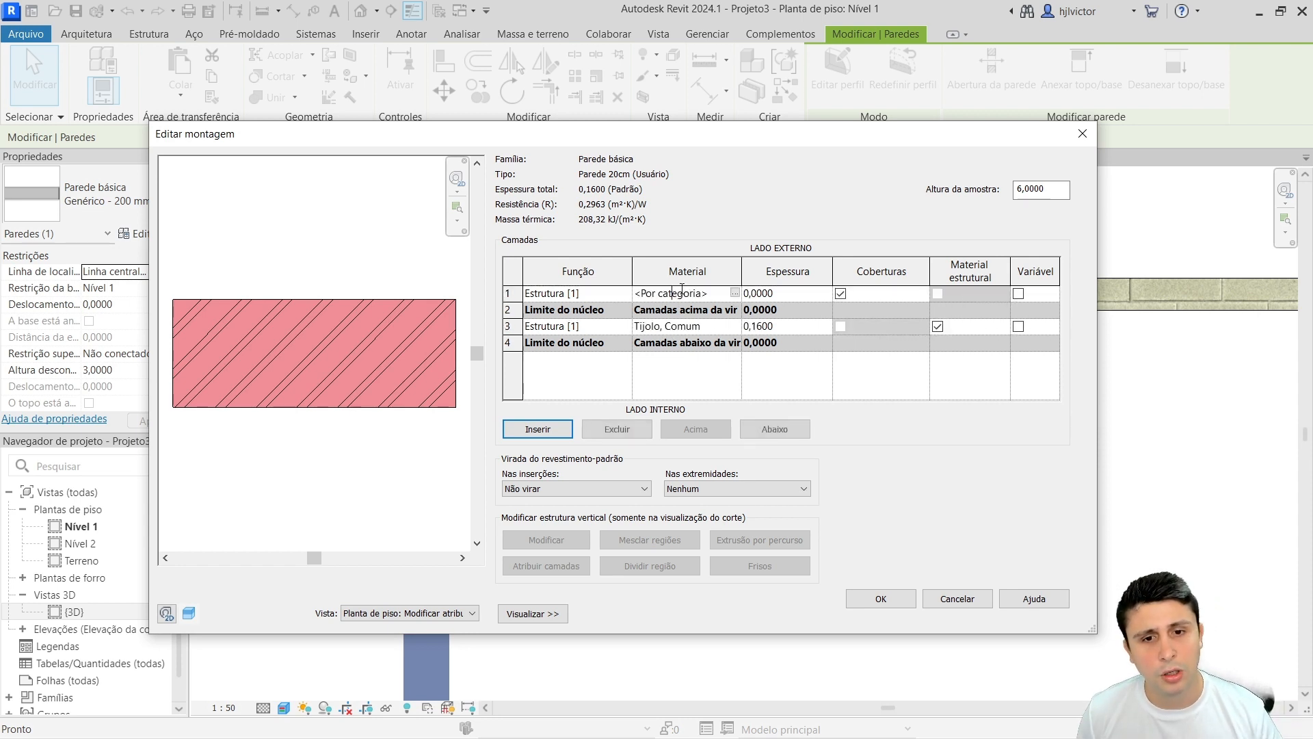
{"action": "left_click", "coordinate": [734, 294]}
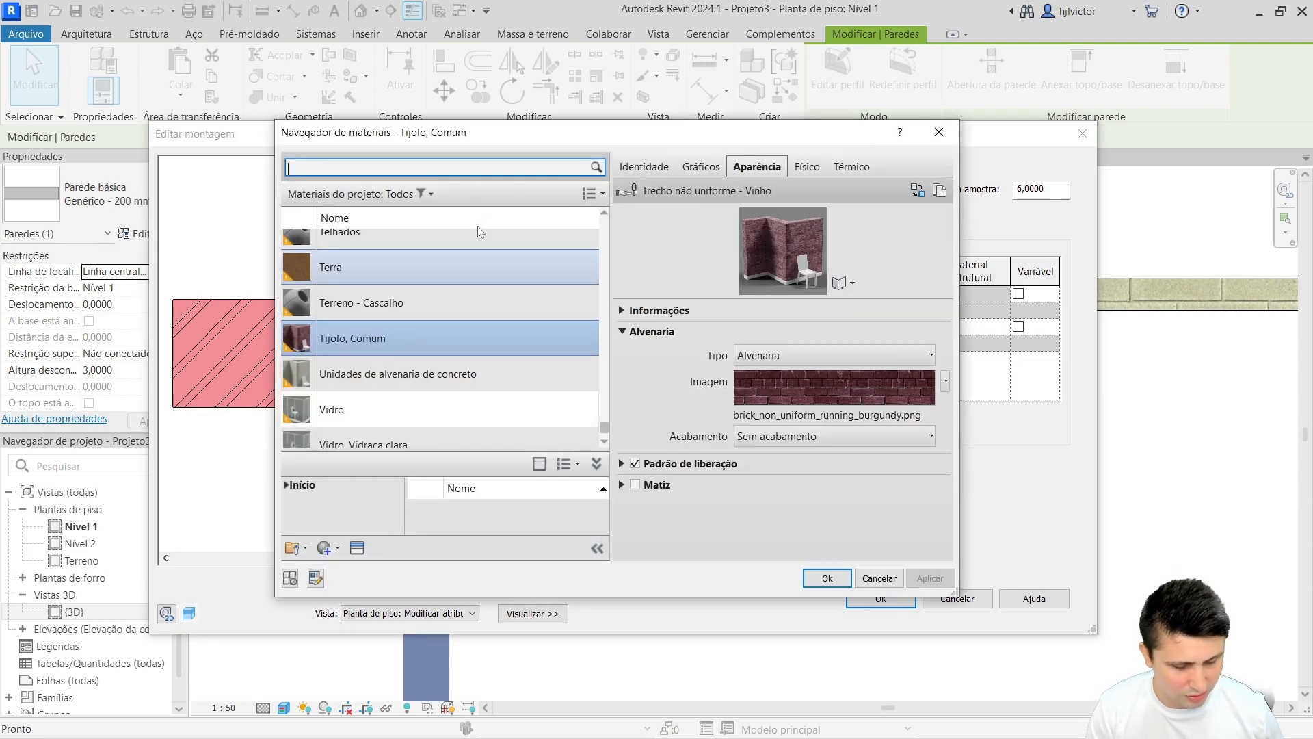
{"action": "type", "text": "reboco"}
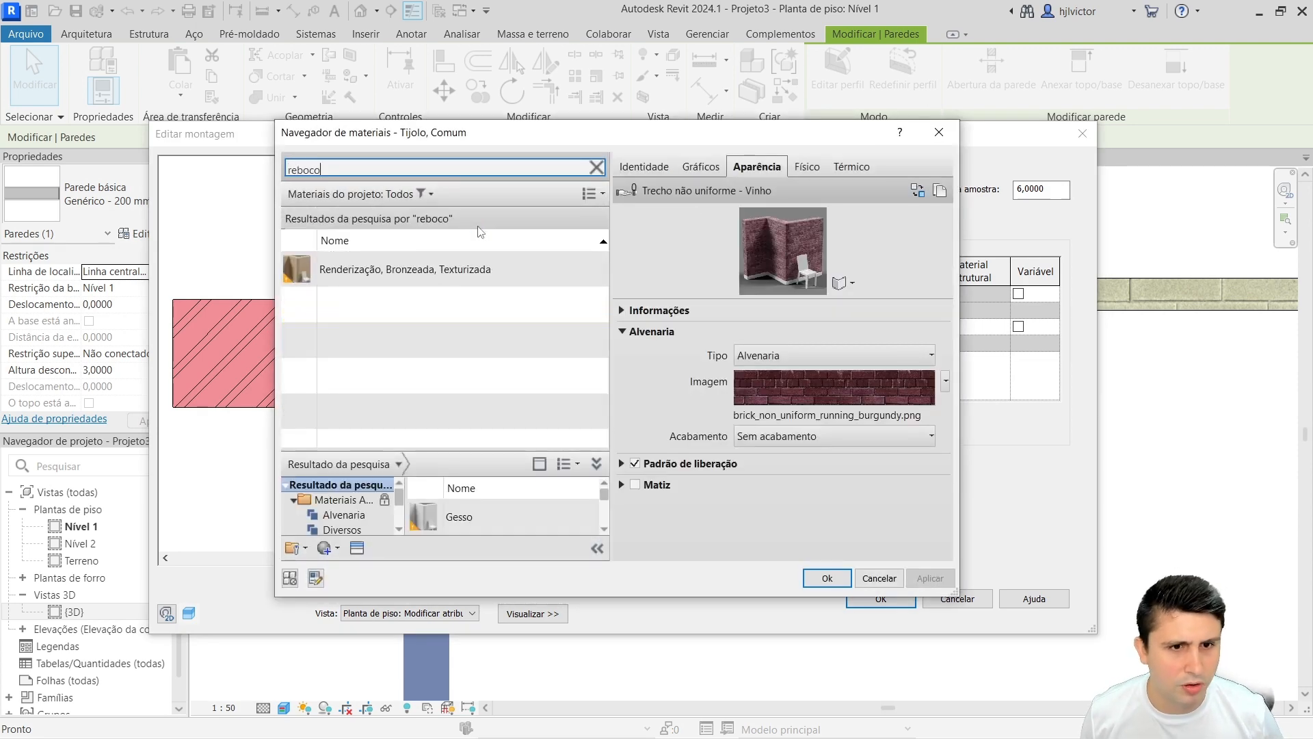
{"action": "double_click", "coordinate": [330, 168]}
{"action": "type", "text": "concreto"}
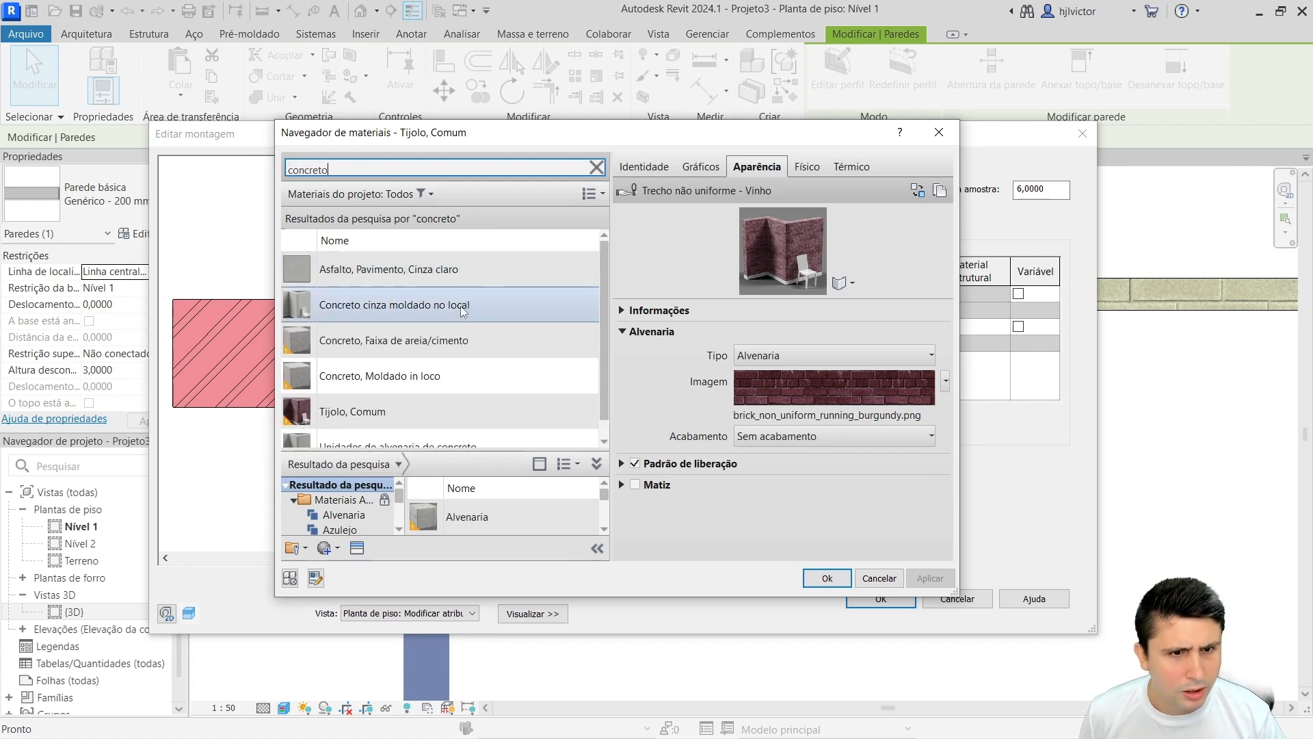
{"action": "scroll", "coordinate": [369, 346], "scroll_direction": "down", "scroll_amount": 1}
{"action": "left_click", "coordinate": [355, 335]}
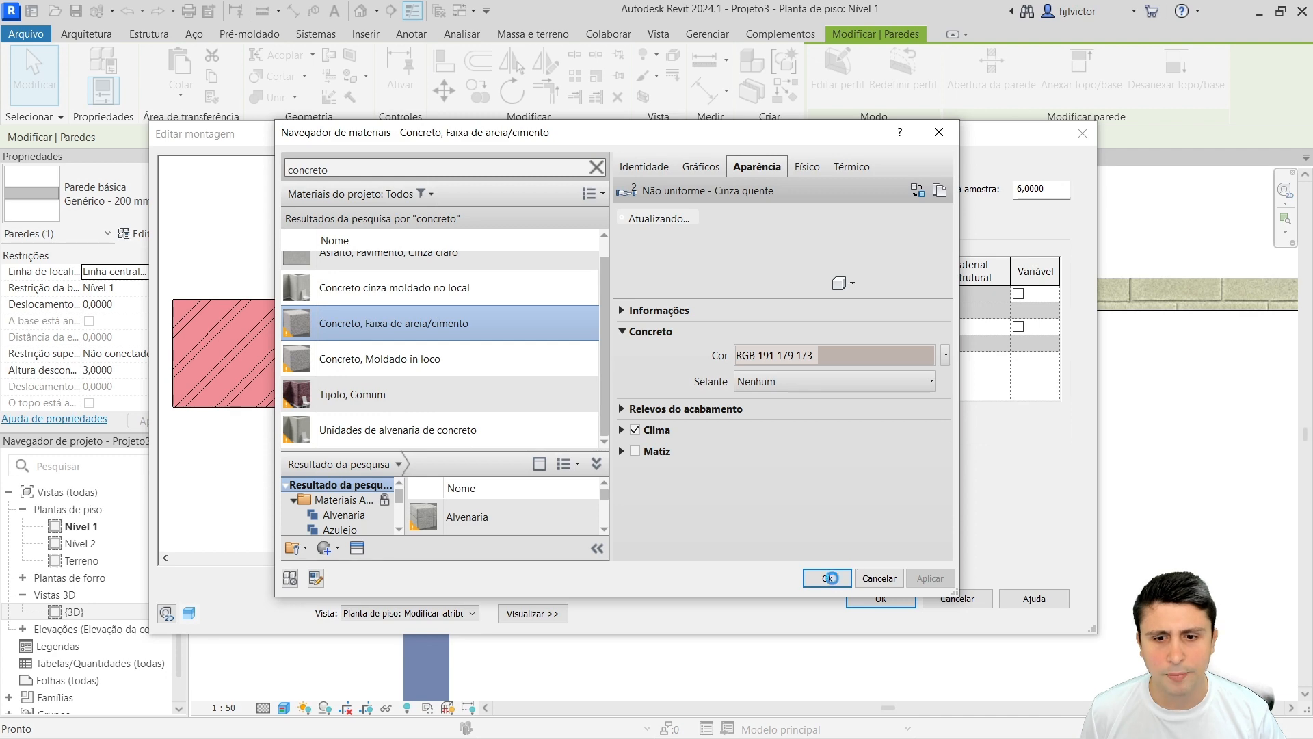
{"action": "left_click", "coordinate": [826, 578]}
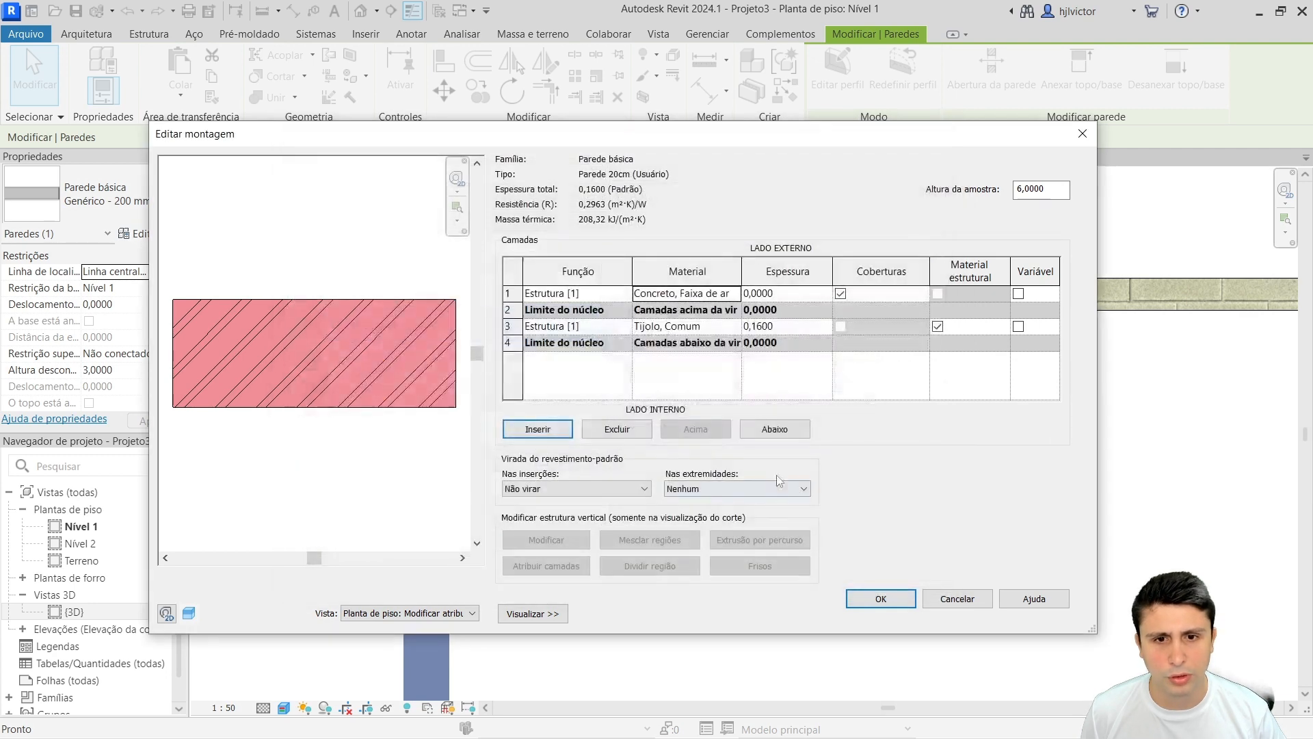
Set the external concrete layer's thickness to 0,02
{"action": "left_click", "coordinate": [772, 294]}
{"action": "double_click", "coordinate": [773, 295]}
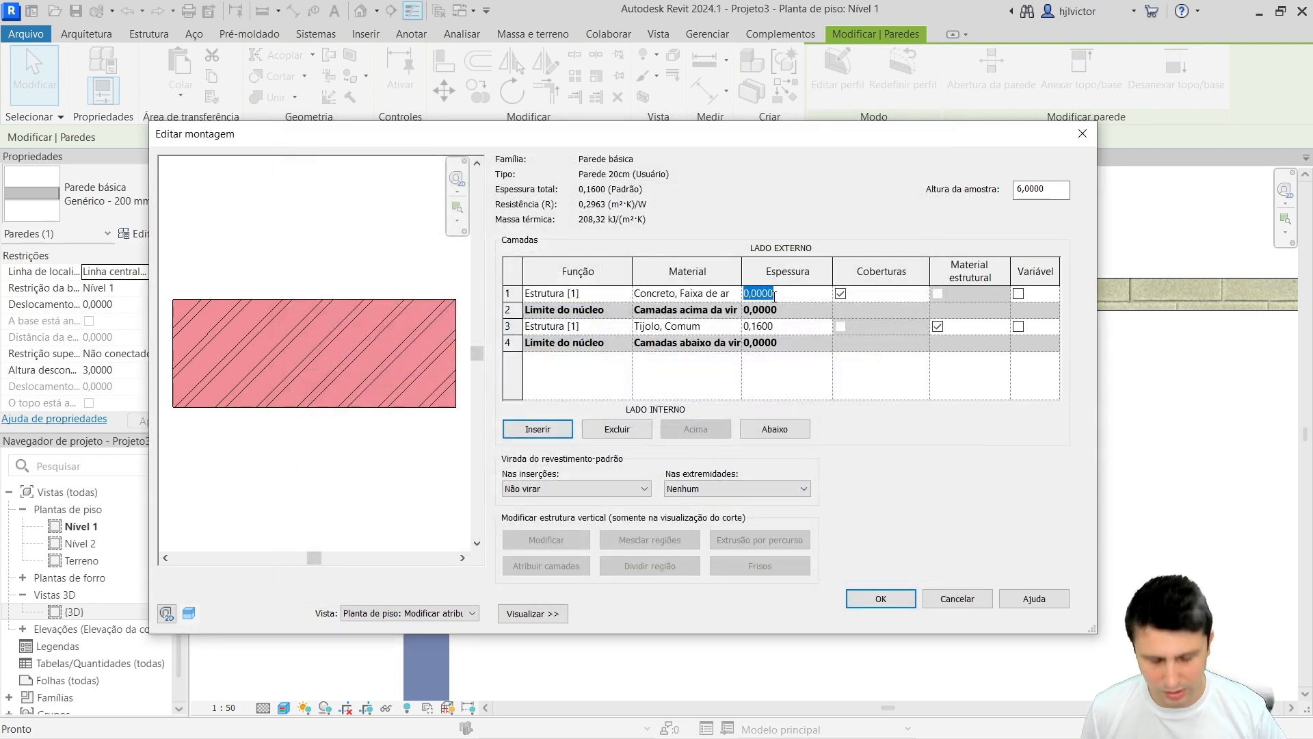
{"action": "type", "text": "0,02"}
{"action": "key", "text": "Tab"}
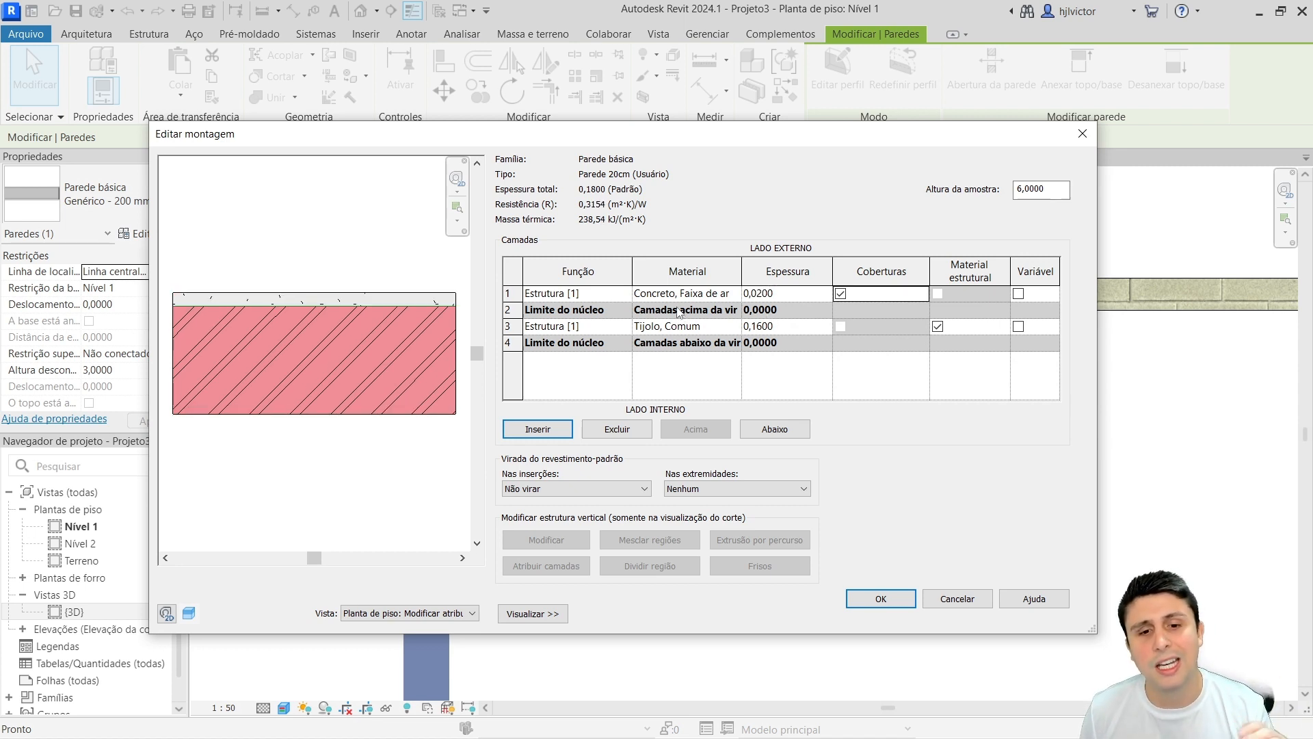
Insert another layer and move it below the inner core boundary, on the internal side of the wall
{"action": "left_click", "coordinate": [507, 341]}
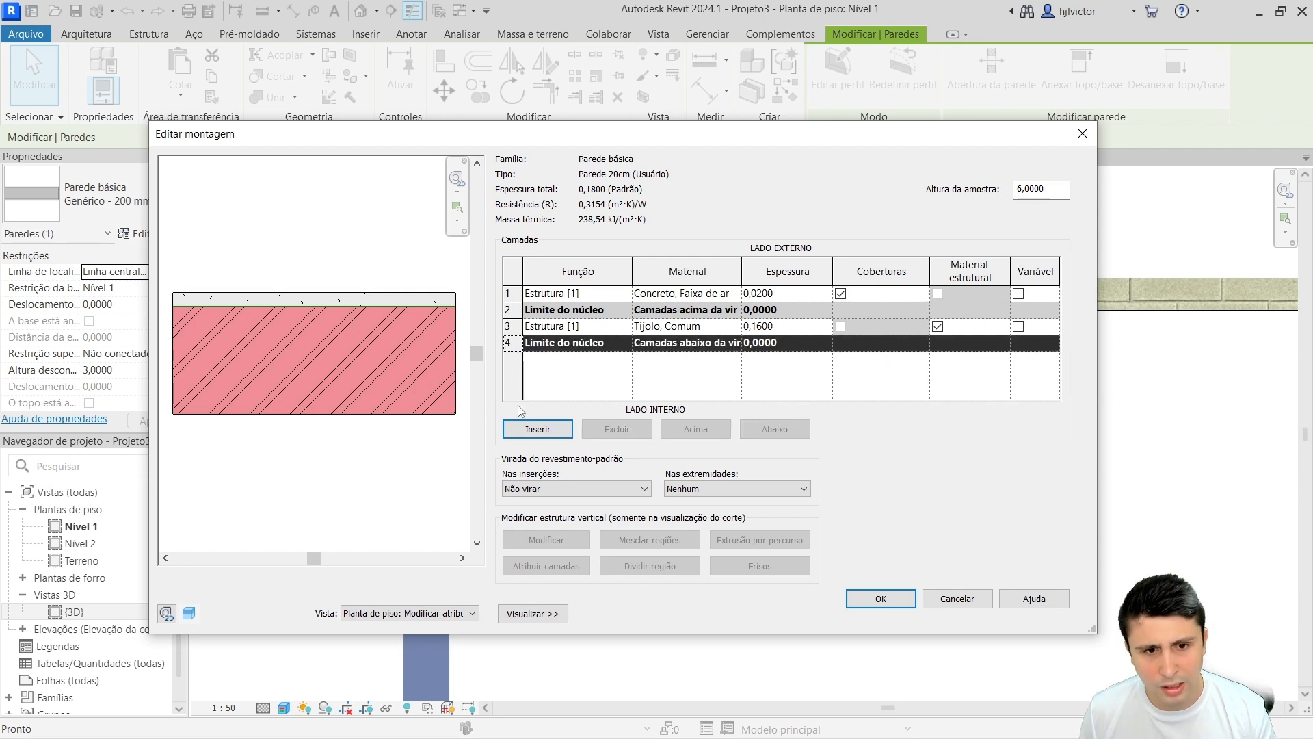
{"action": "left_click", "coordinate": [528, 430]}
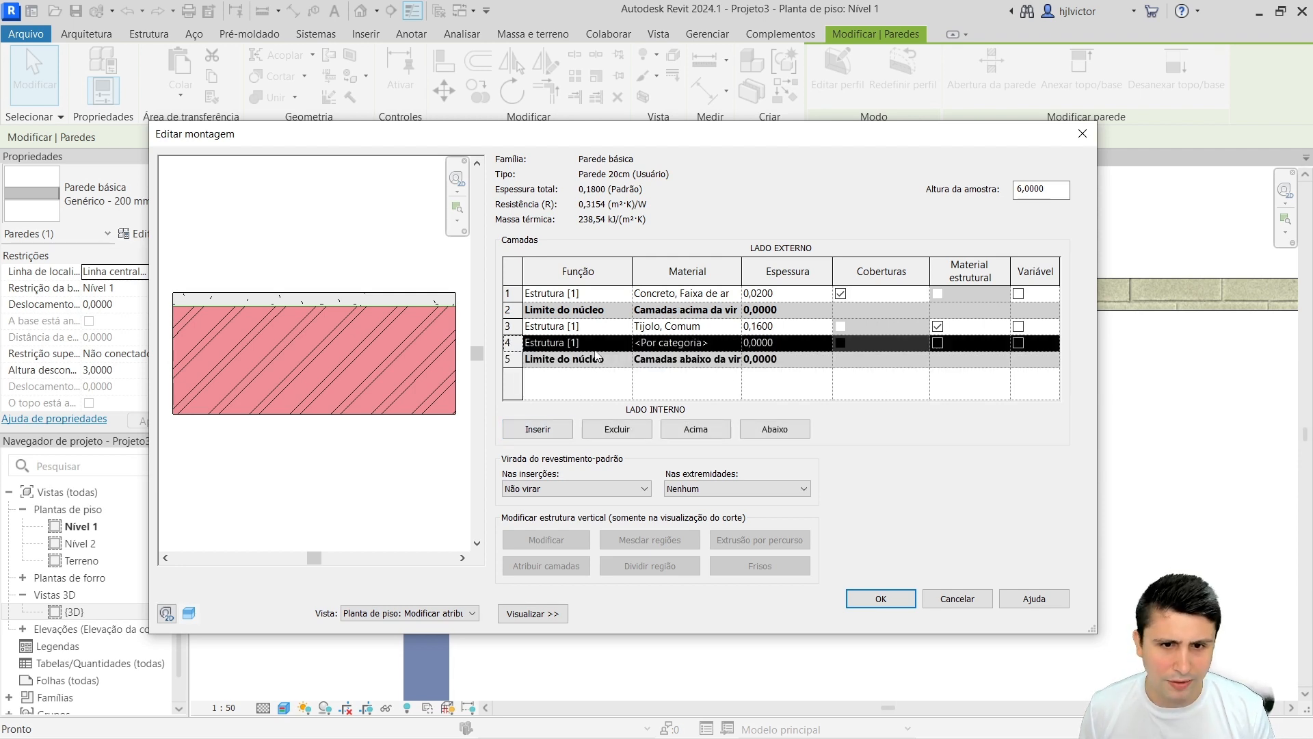
{"action": "left_click", "coordinate": [754, 429]}
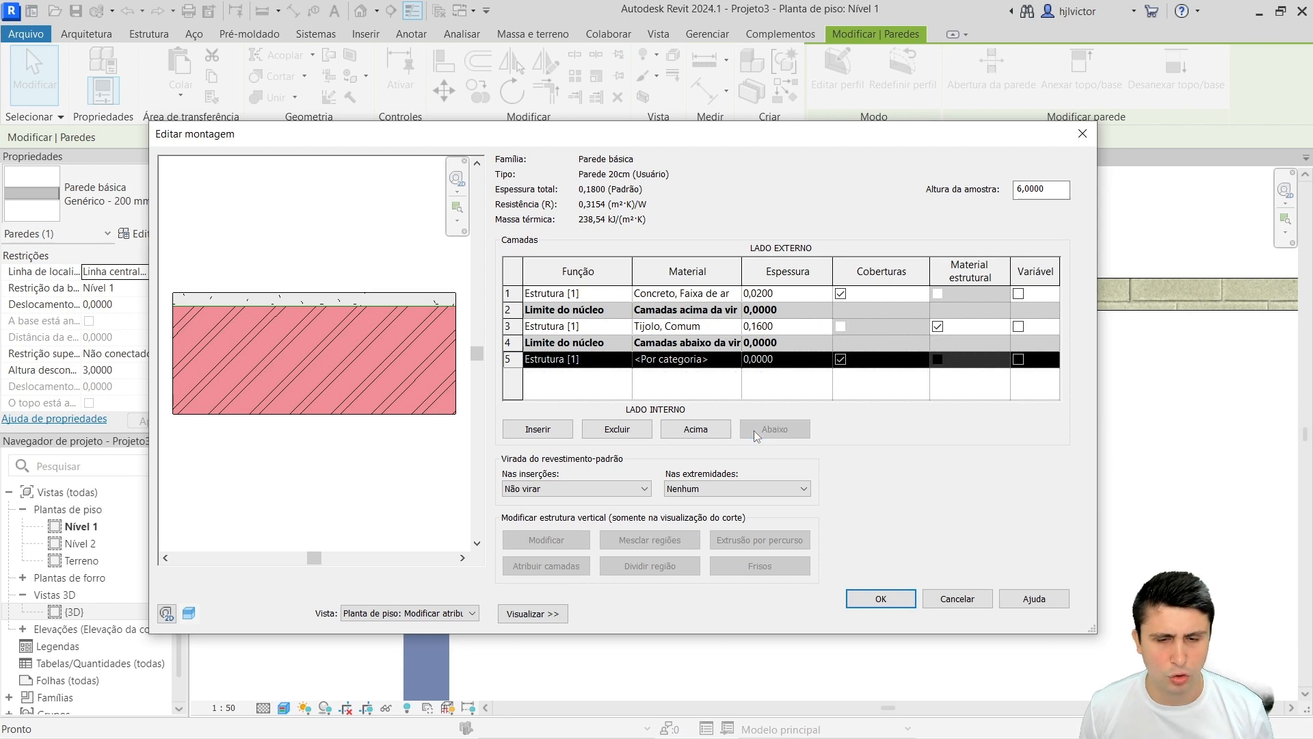
{"action": "left_click", "coordinate": [508, 326]}
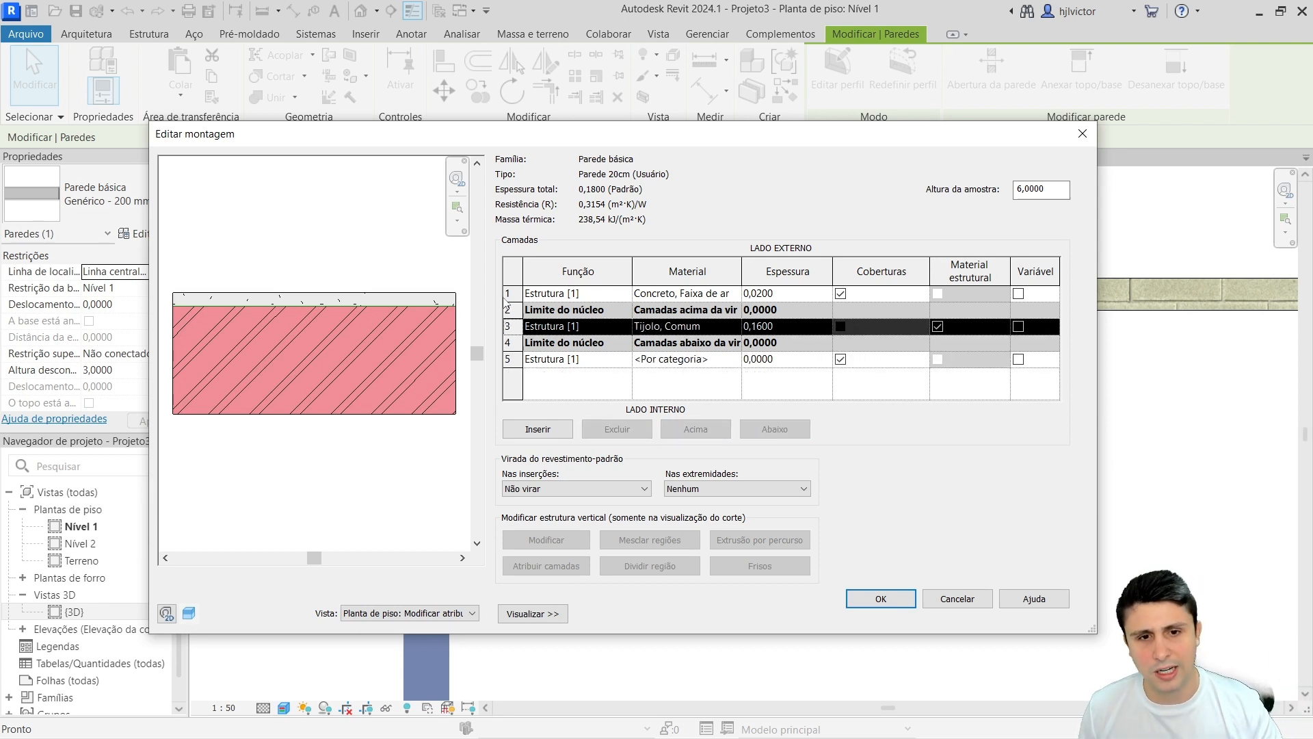
Assign the material Concreto, Faixa de areia/cimento to the wall's new internal layer
{"action": "left_click", "coordinate": [507, 292]}
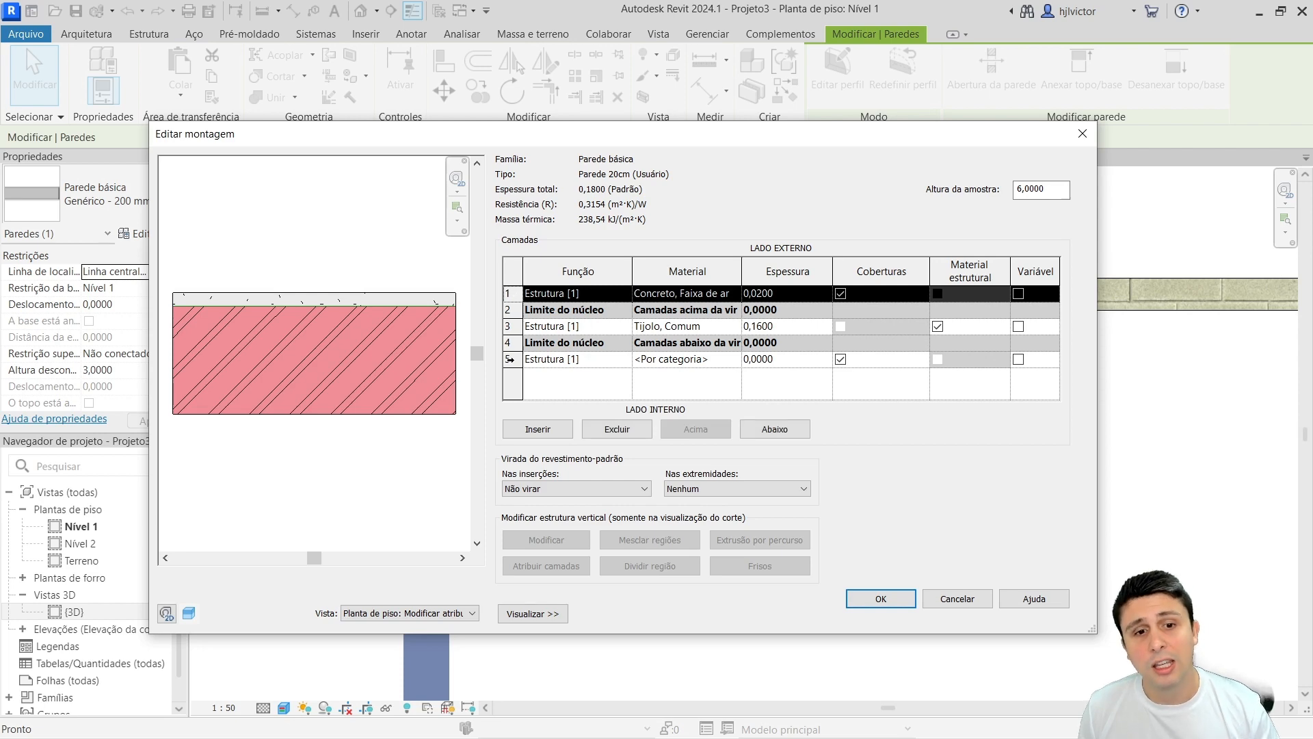
{"action": "left_click", "coordinate": [509, 358]}
{"action": "left_click", "coordinate": [726, 360]}
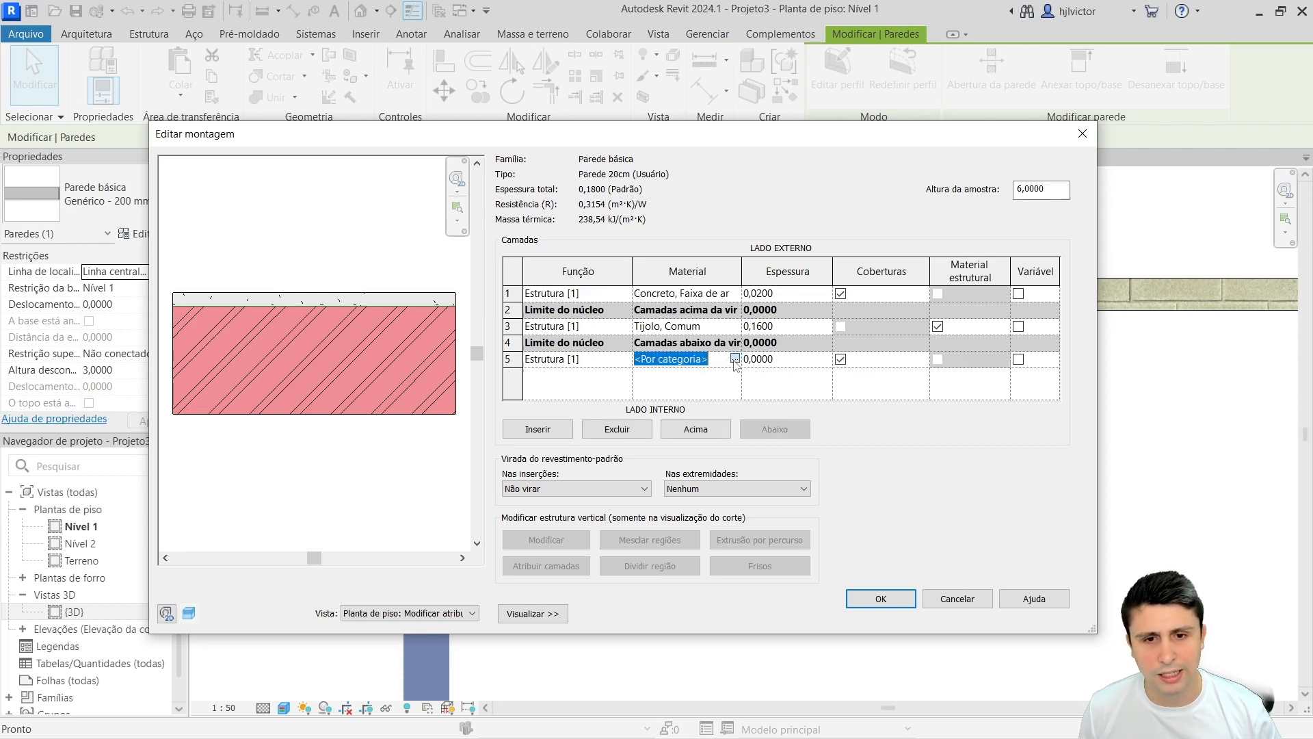
{"action": "left_click", "coordinate": [735, 359]}
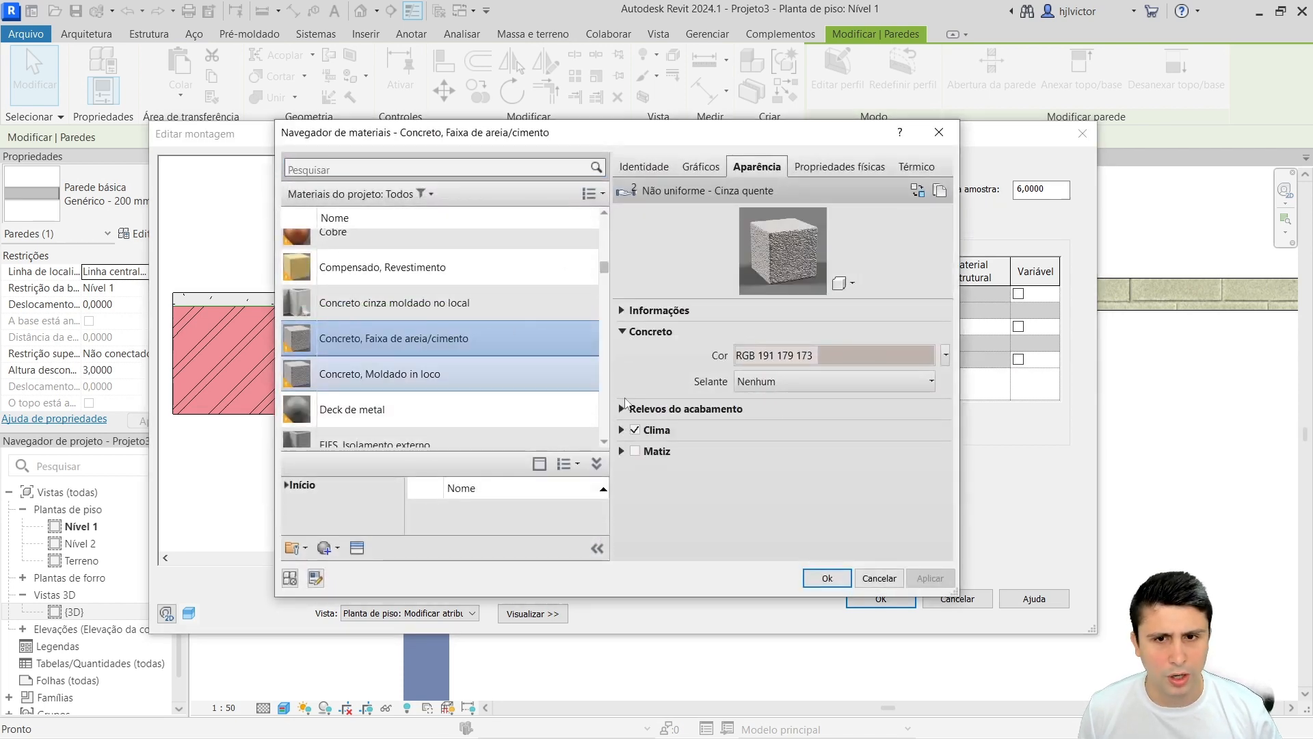
{"action": "left_click", "coordinate": [815, 577]}
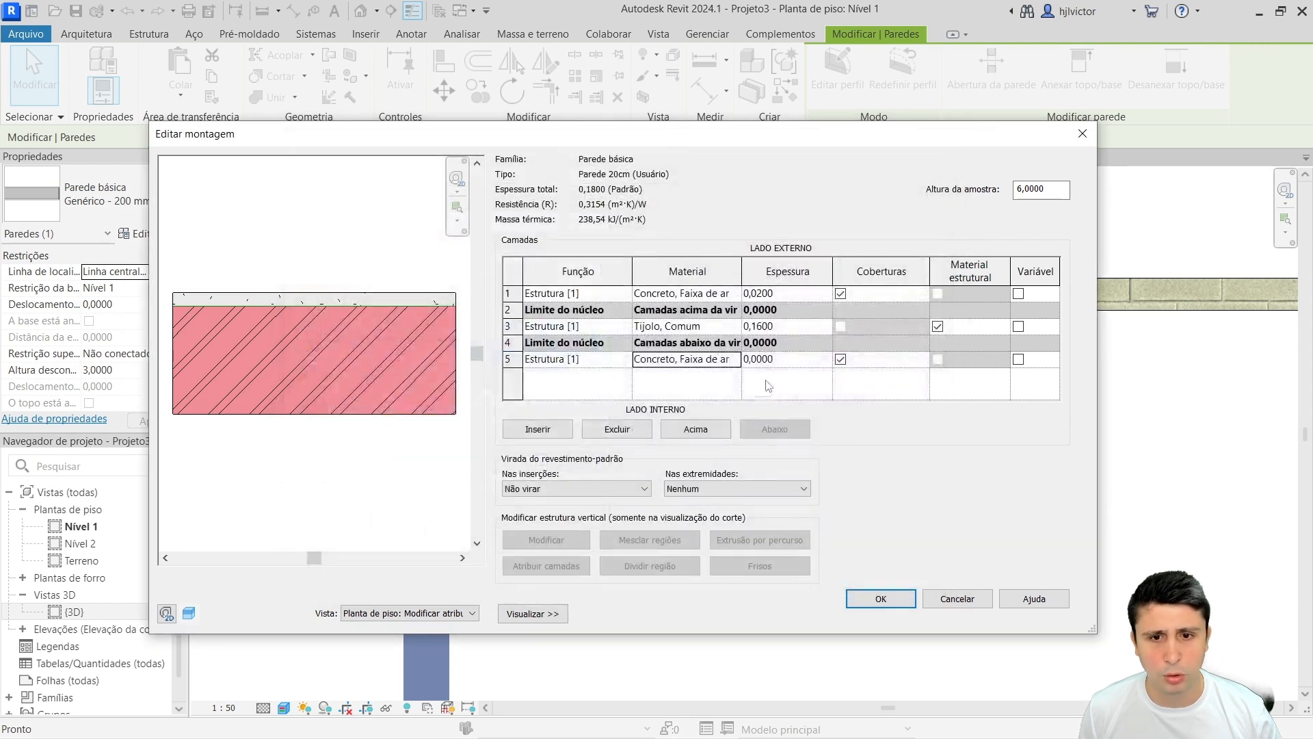
Set the internal concrete layer's thickness to 0,02 and apply the finished structure to the Parede 20cm (Usuário) wall type
{"action": "left_click", "coordinate": [778, 360]}
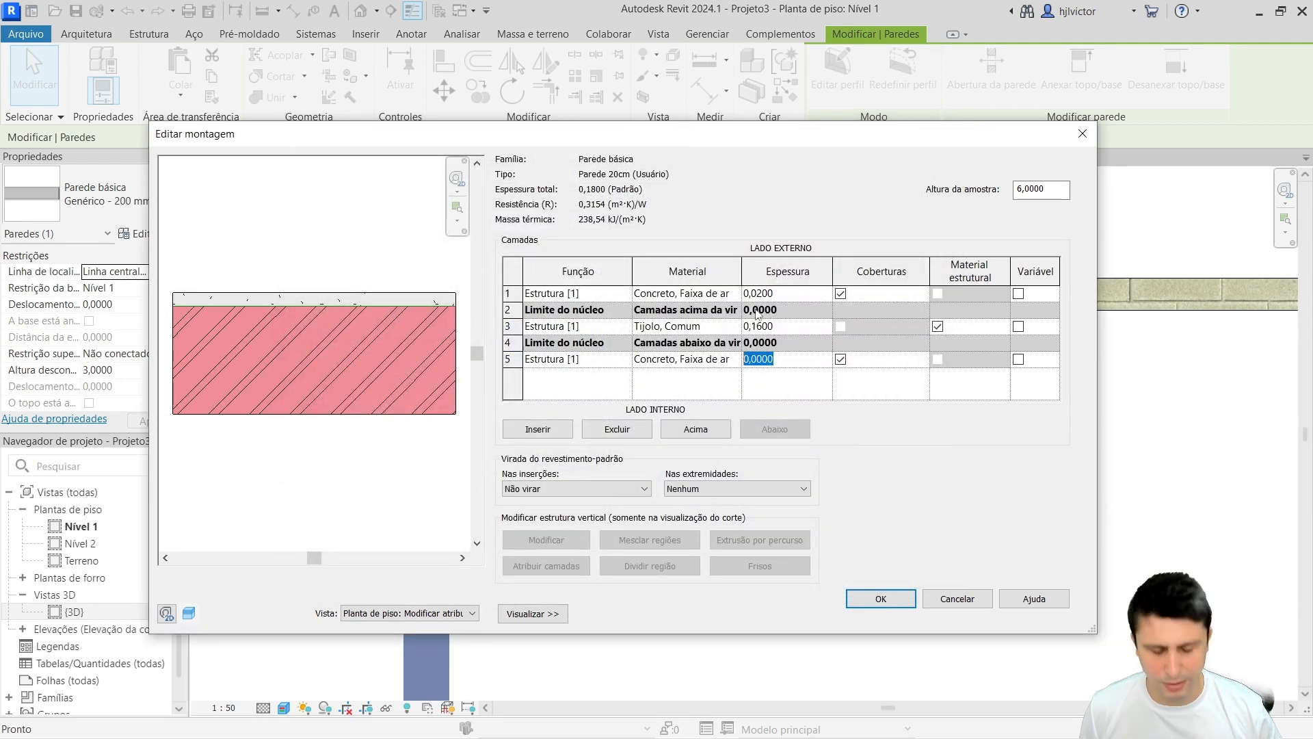
{"action": "type", "text": "0,02"}
{"action": "key", "text": "Tab"}
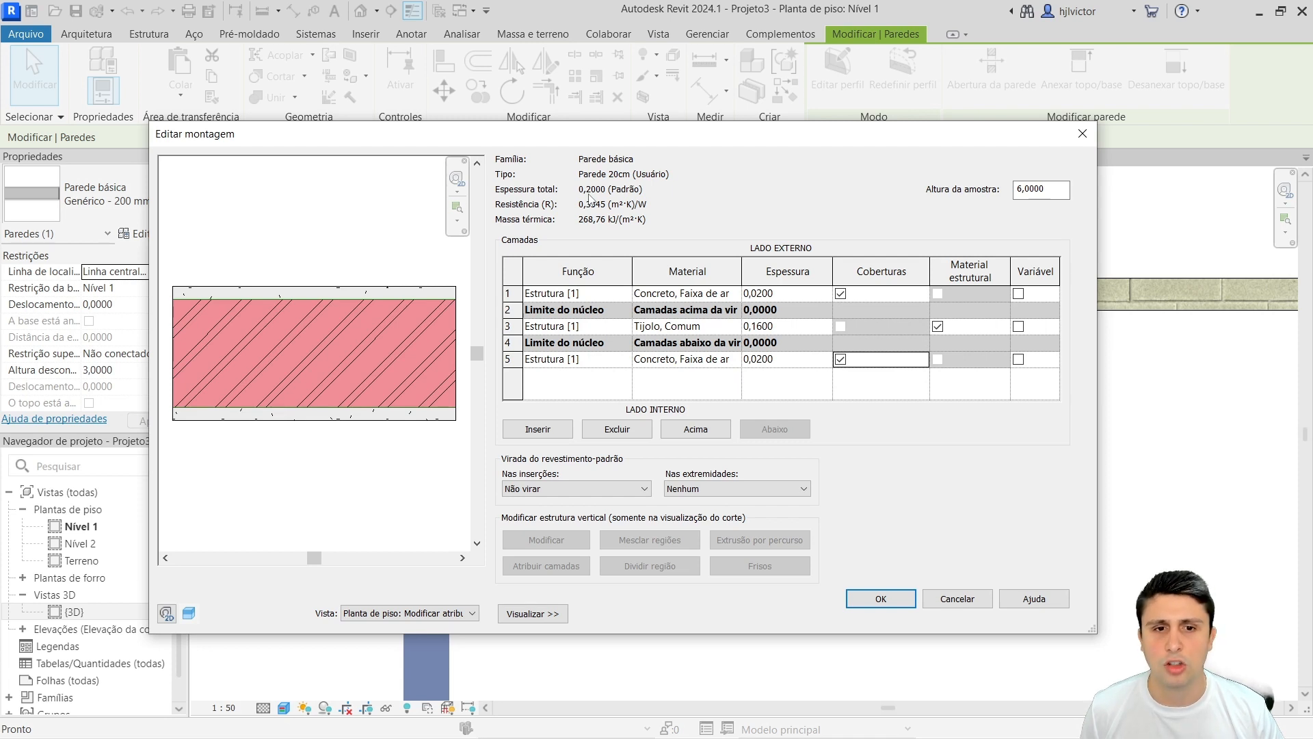
{"action": "left_click", "coordinate": [875, 596]}
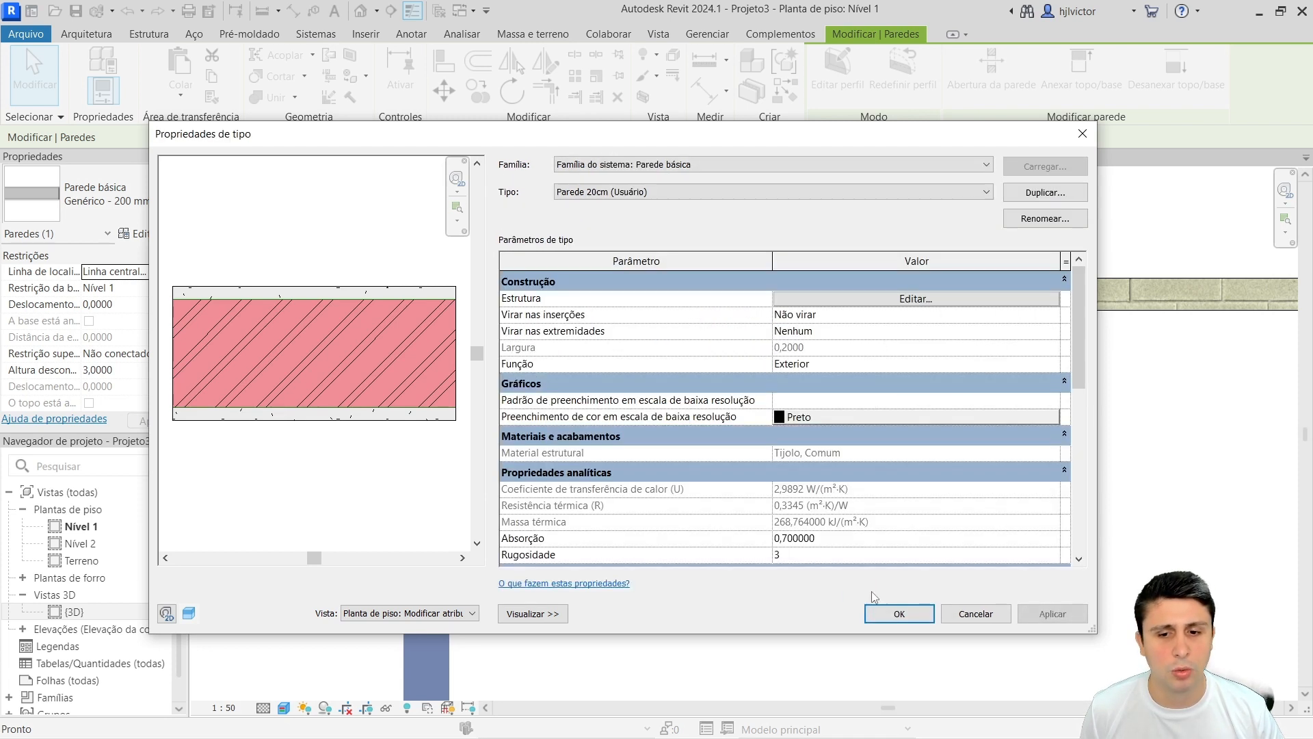
{"action": "left_click", "coordinate": [1052, 614]}
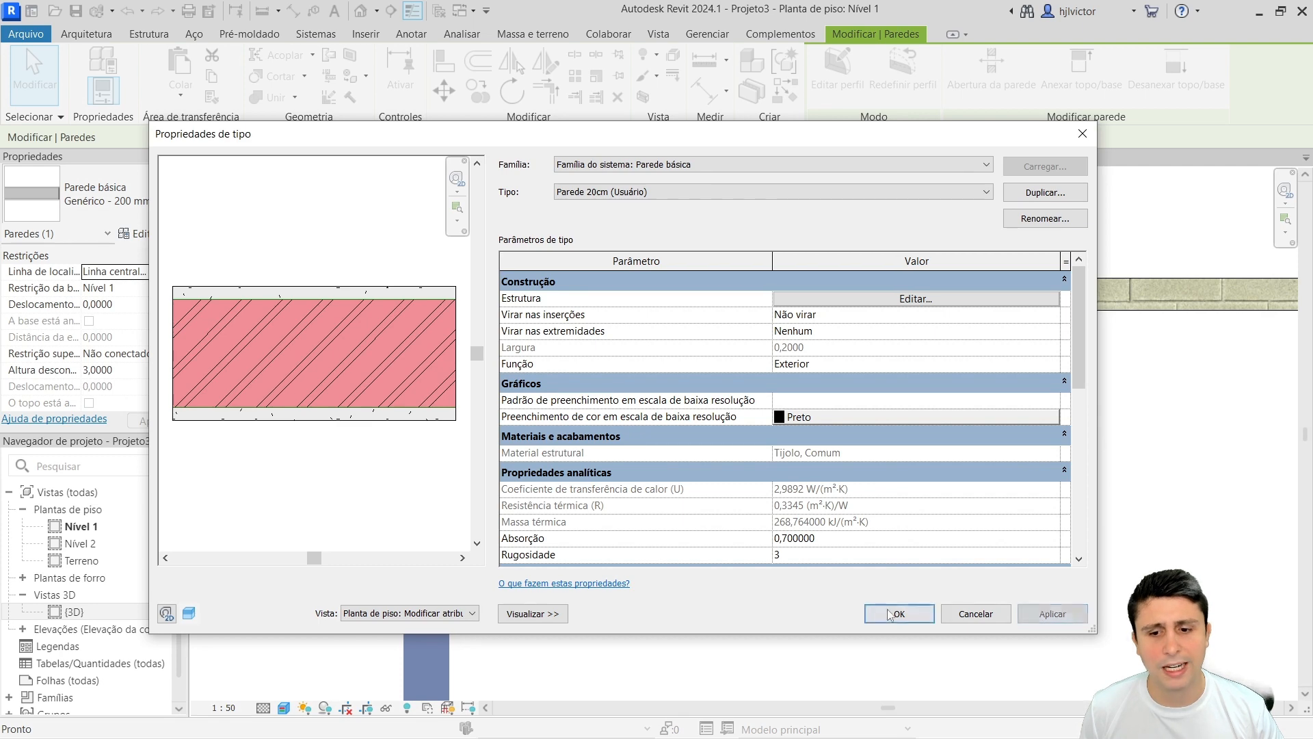
{"action": "left_click", "coordinate": [899, 613]}
{"action": "left_click", "coordinate": [554, 415]}
Switch the Nível 1 plan's visual style from realistic textures to flat colours with material hatch patterns
{"action": "scroll", "coordinate": [412, 314], "scroll_direction": "up", "scroll_amount": 5}
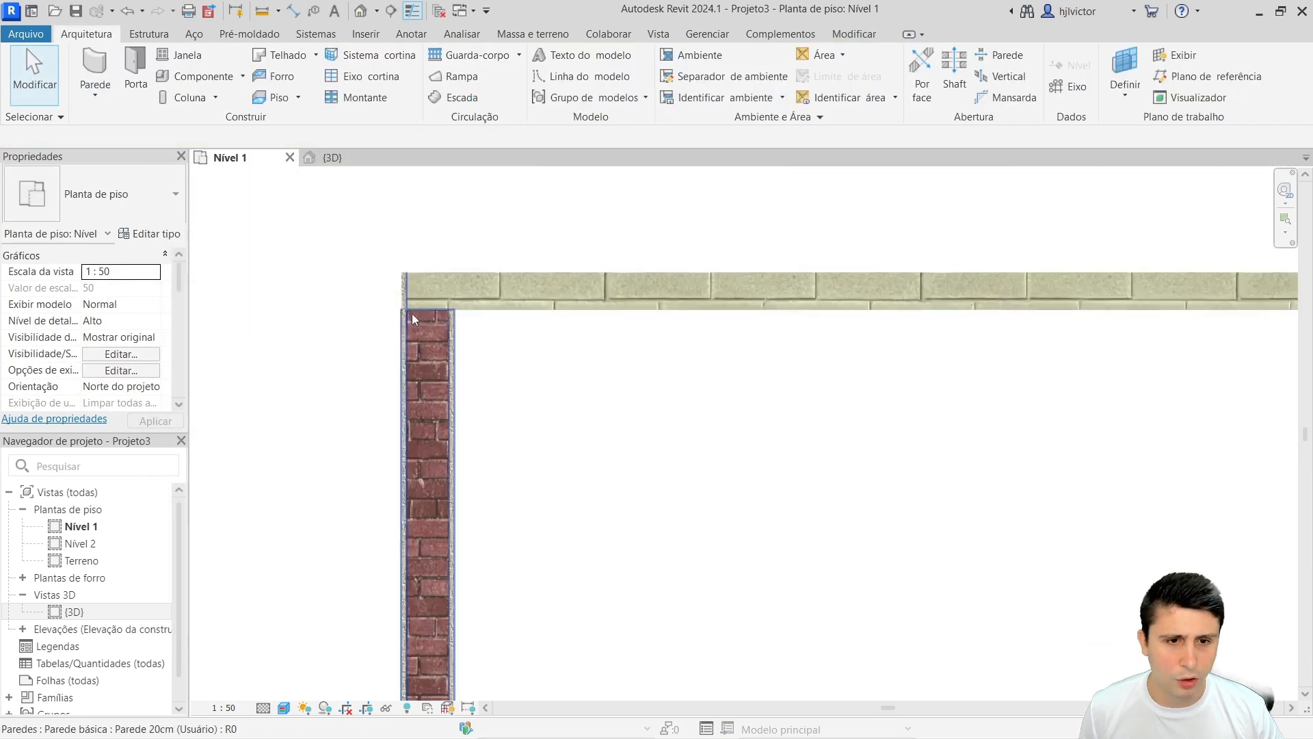
{"action": "scroll", "coordinate": [543, 308], "scroll_direction": "up", "scroll_amount": 3}
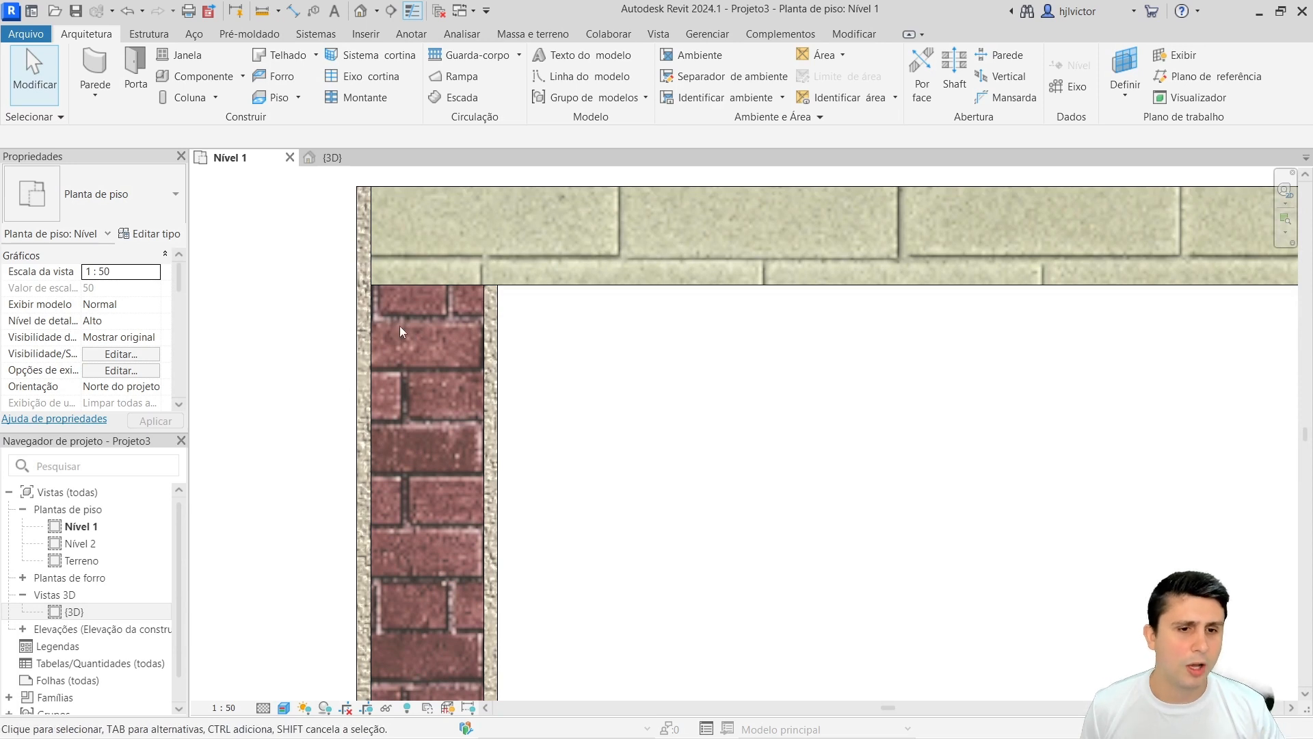
{"action": "scroll", "coordinate": [452, 302], "scroll_direction": "down", "scroll_amount": 4}
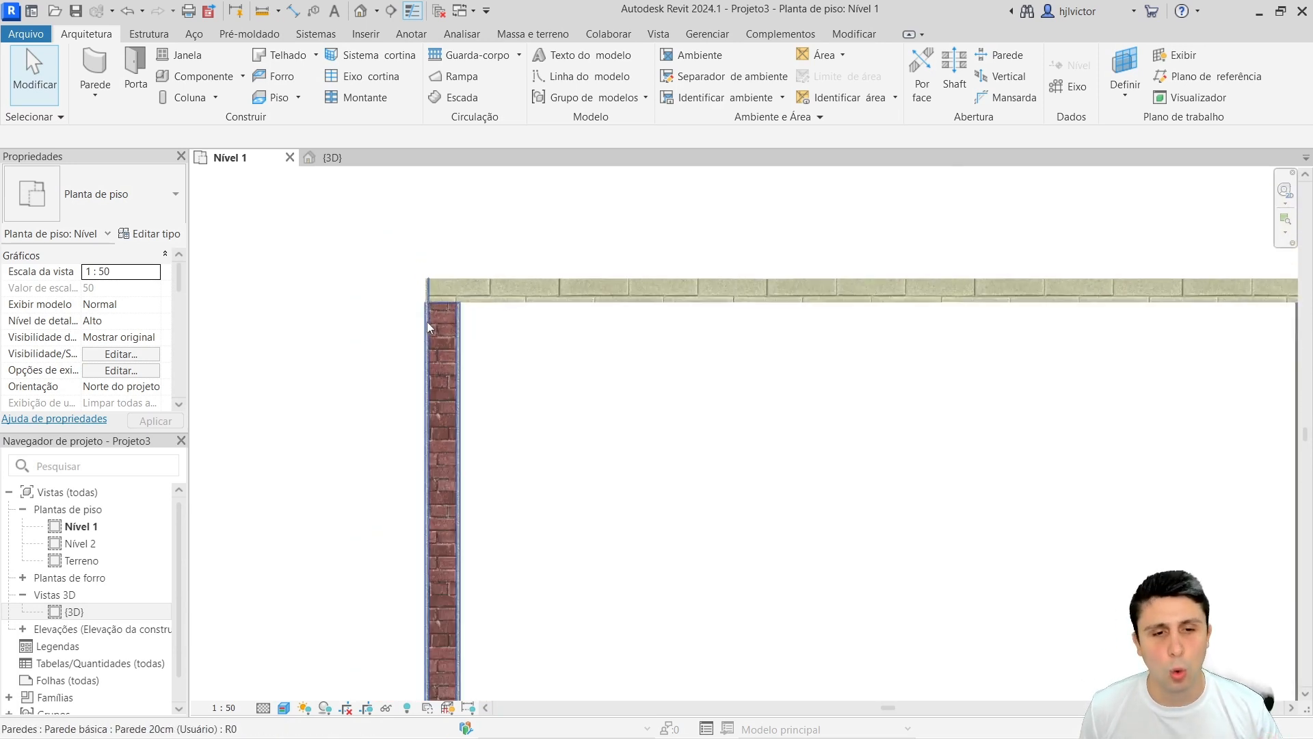
{"action": "scroll", "coordinate": [451, 335], "scroll_direction": "down", "scroll_amount": 2}
{"action": "scroll", "coordinate": [468, 321], "scroll_direction": "up", "scroll_amount": 4}
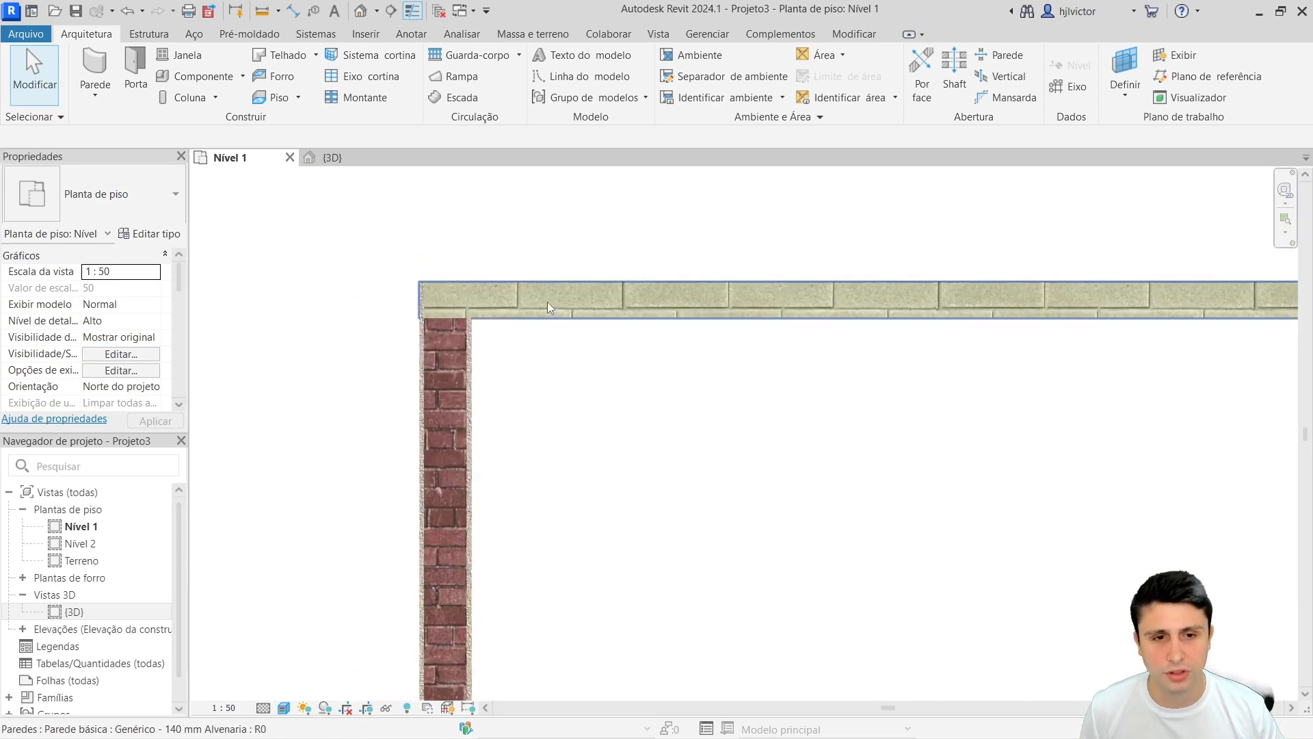
{"action": "scroll", "coordinate": [486, 345], "scroll_direction": "up", "scroll_amount": 2}
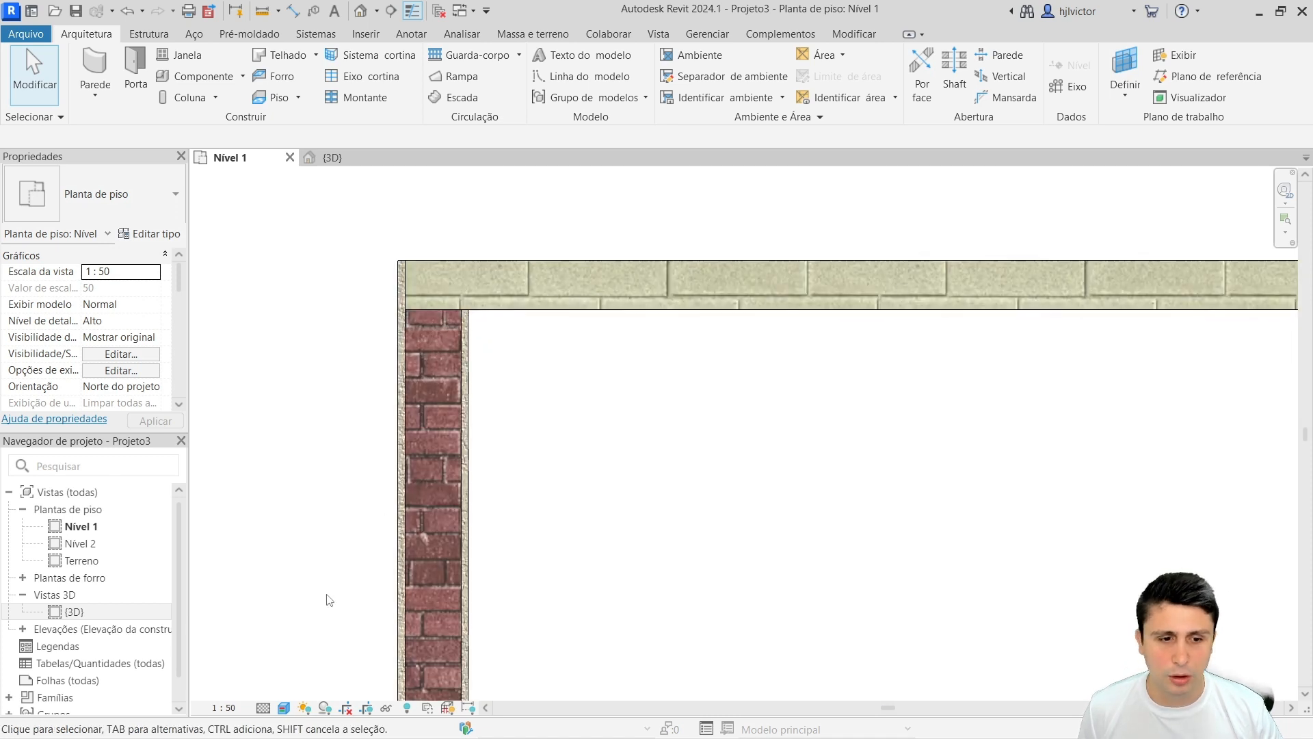
{"action": "left_click", "coordinate": [284, 707]}
{"action": "left_click", "coordinate": [315, 656]}
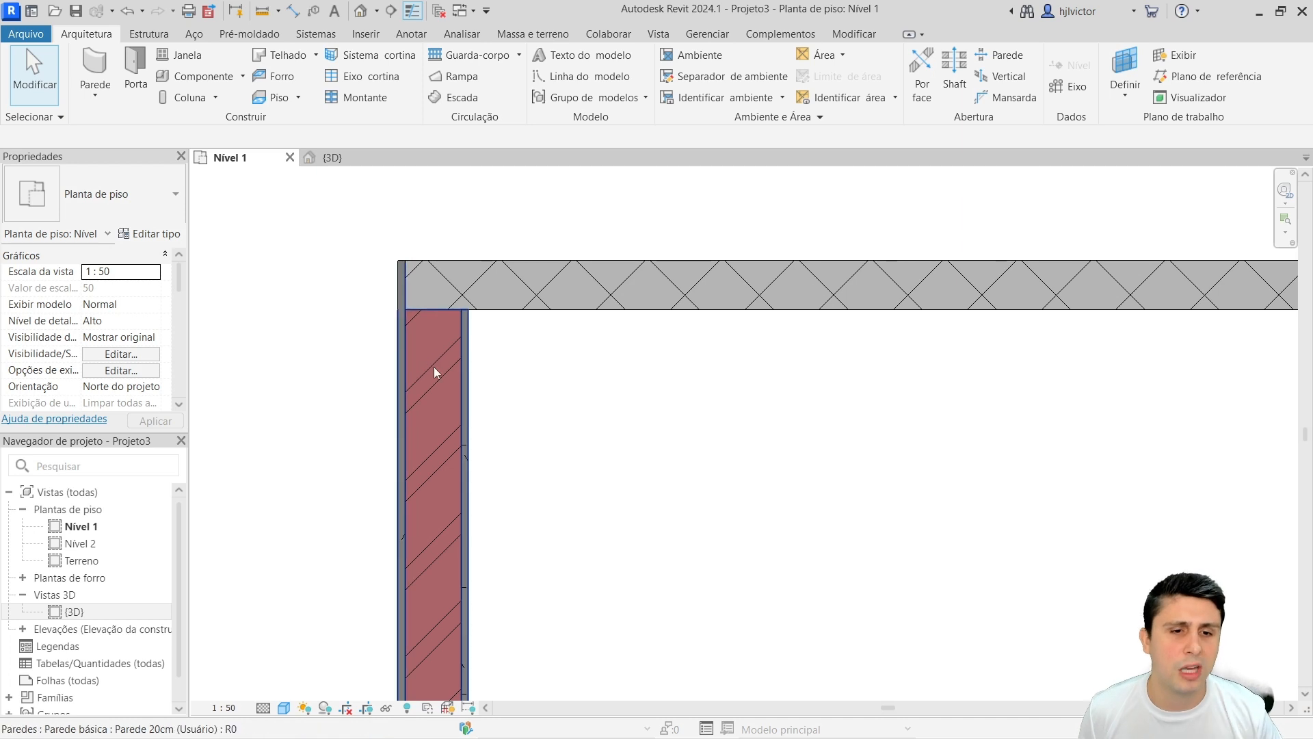
Change the room's right wall to the type Parede 20cm (Usuário)
{"action": "scroll", "coordinate": [377, 332], "scroll_direction": "down", "scroll_amount": 1}
{"action": "scroll", "coordinate": [375, 331], "scroll_direction": "down", "scroll_amount": 2}
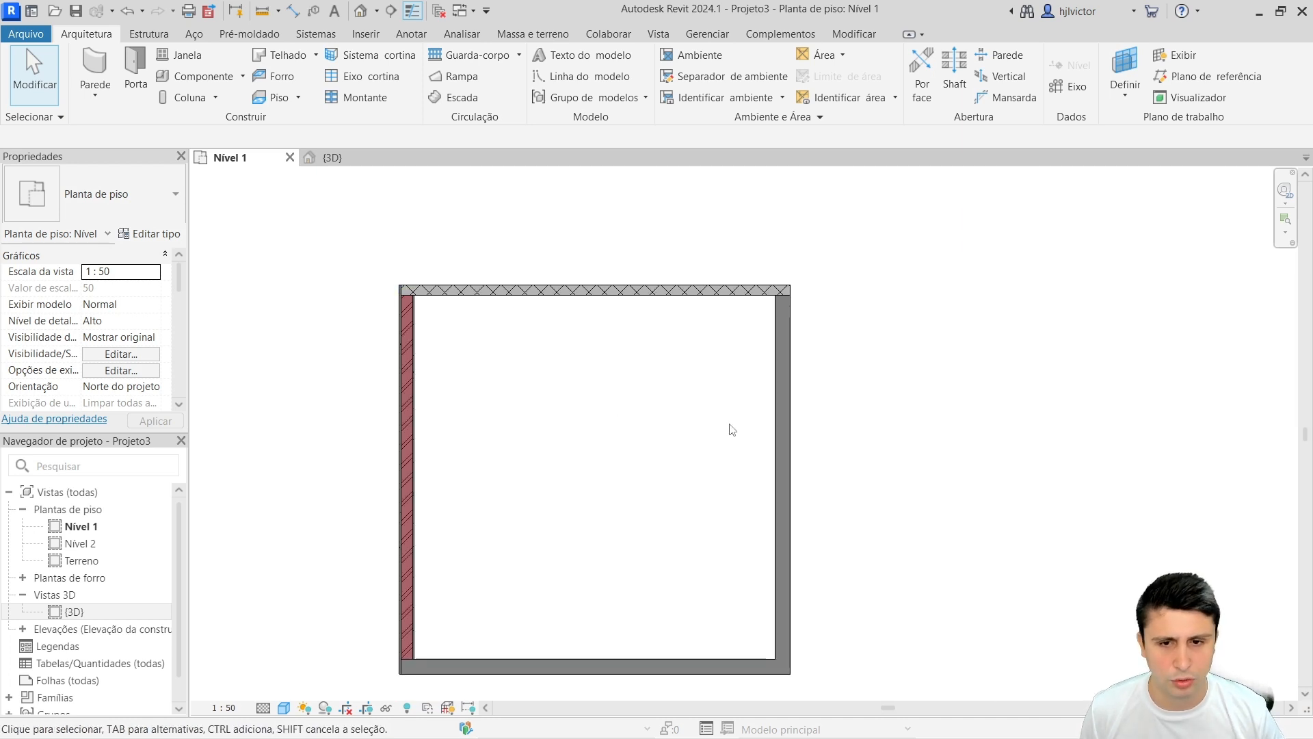
{"action": "left_click", "coordinate": [785, 375]}
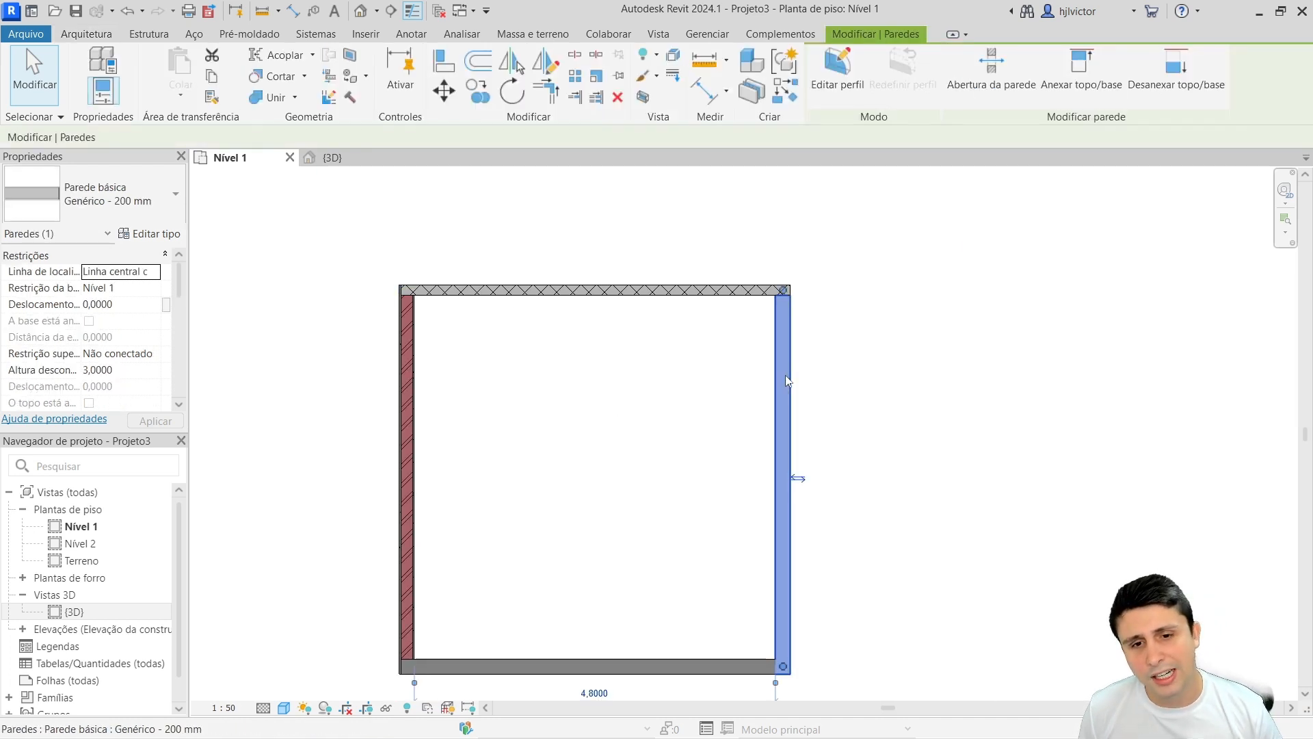
{"action": "left_click", "coordinate": [140, 209]}
{"action": "scroll", "coordinate": [137, 445], "scroll_direction": "down", "scroll_amount": 1}
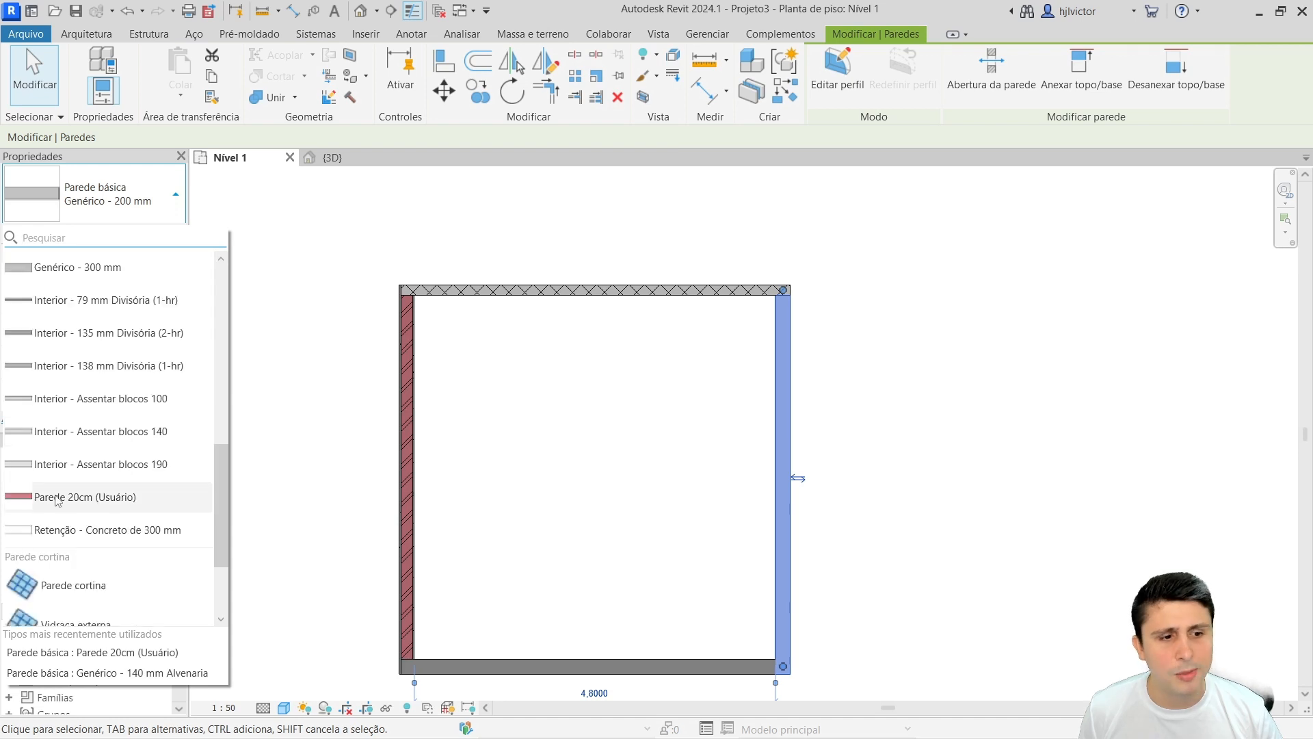
{"action": "left_click", "coordinate": [75, 497]}
{"action": "left_click", "coordinate": [559, 587]}
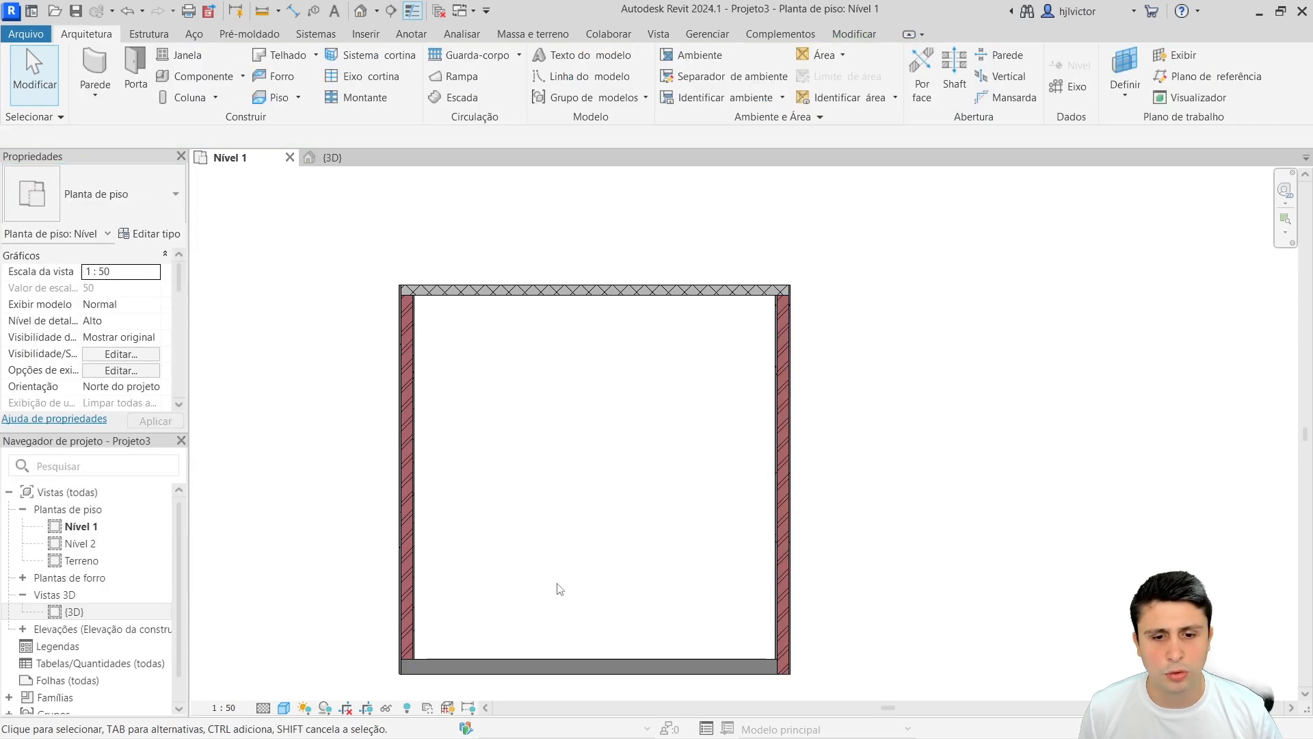
Change the room's lower wall in plan to the type Parede 20cm (Usuário)
{"action": "left_click", "coordinate": [564, 664]}
{"action": "left_click", "coordinate": [142, 211]}
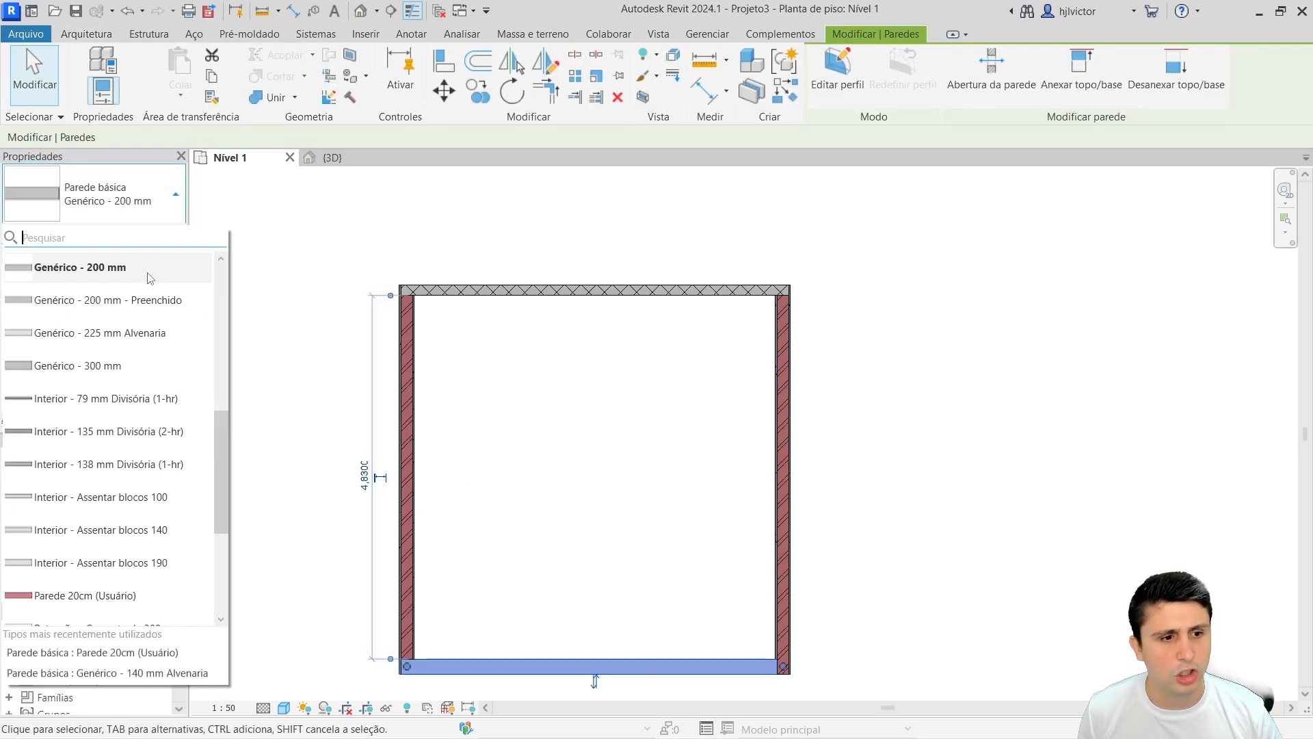
{"action": "left_click", "coordinate": [68, 596]}
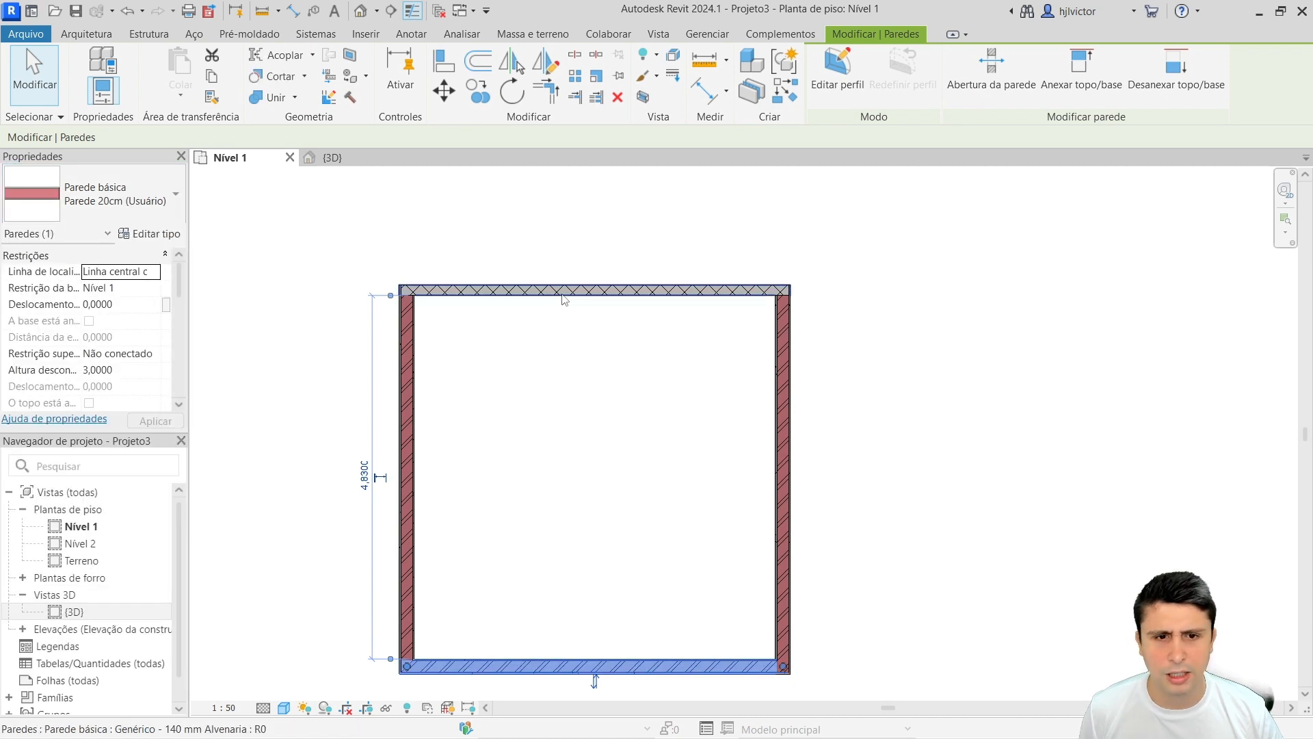
Change the room's upper wall in plan, a 140 mm Alvenaria type, to Parede 20cm (Usuário)
{"action": "left_click", "coordinate": [559, 290]}
{"action": "left_click", "coordinate": [121, 209]}
{"action": "scroll", "coordinate": [106, 470], "scroll_direction": "down", "scroll_amount": 3}
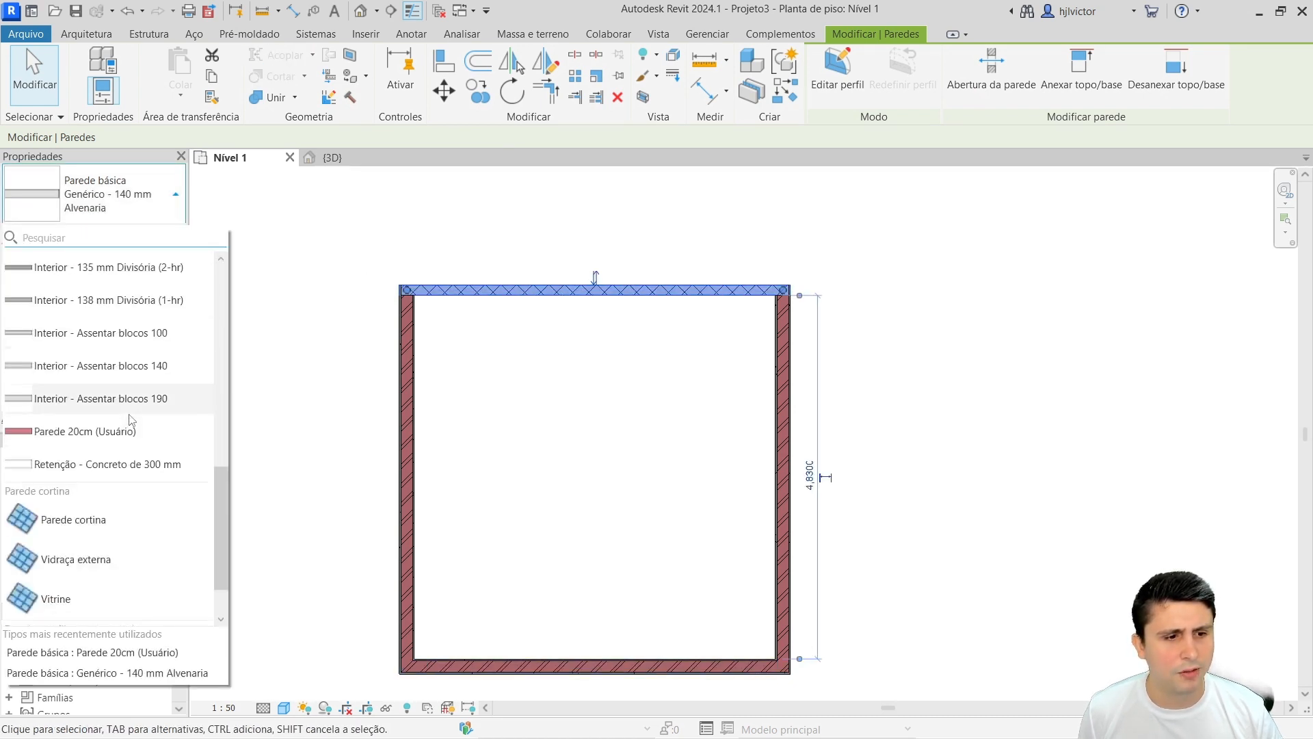
{"action": "left_click", "coordinate": [109, 431]}
{"action": "left_click", "coordinate": [272, 381]}
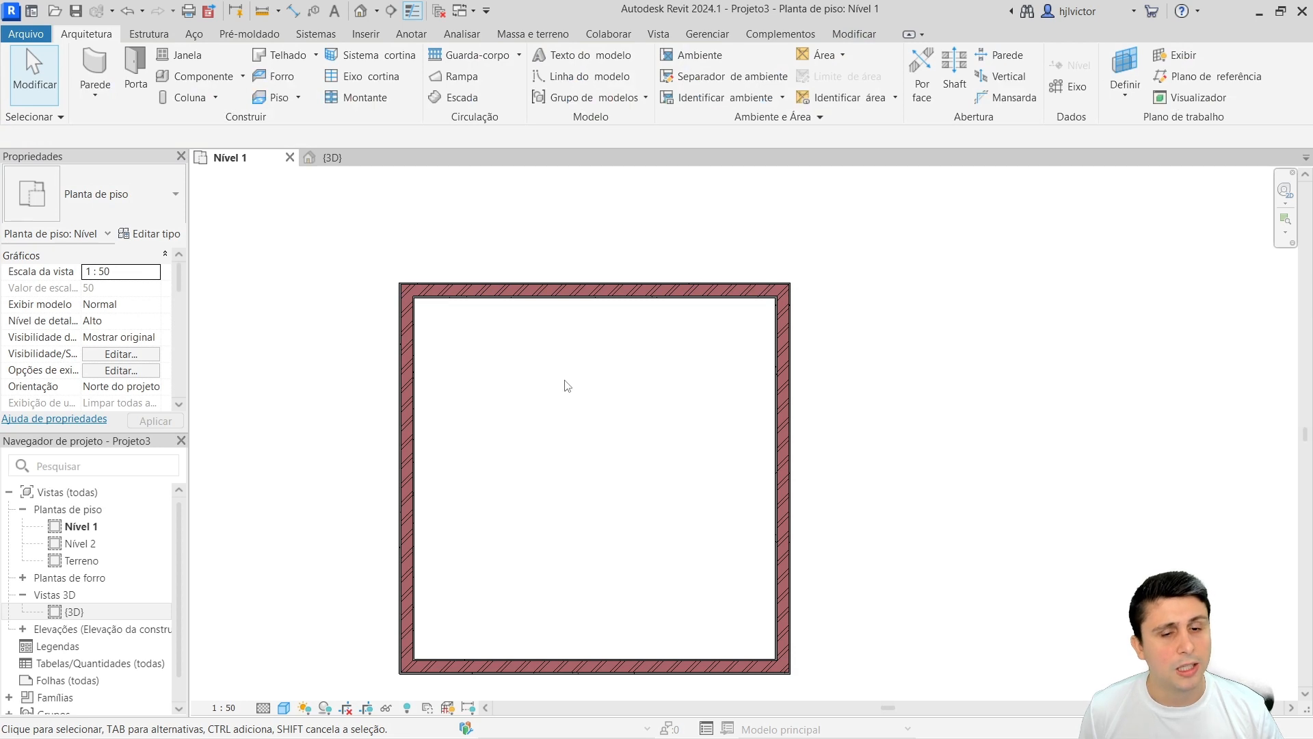
Draw a closed rectangle of detail lines about 3,72 by 0,24 m inside the room, near the upper wall
{"action": "scroll", "coordinate": [504, 352], "scroll_direction": "up", "scroll_amount": 3}
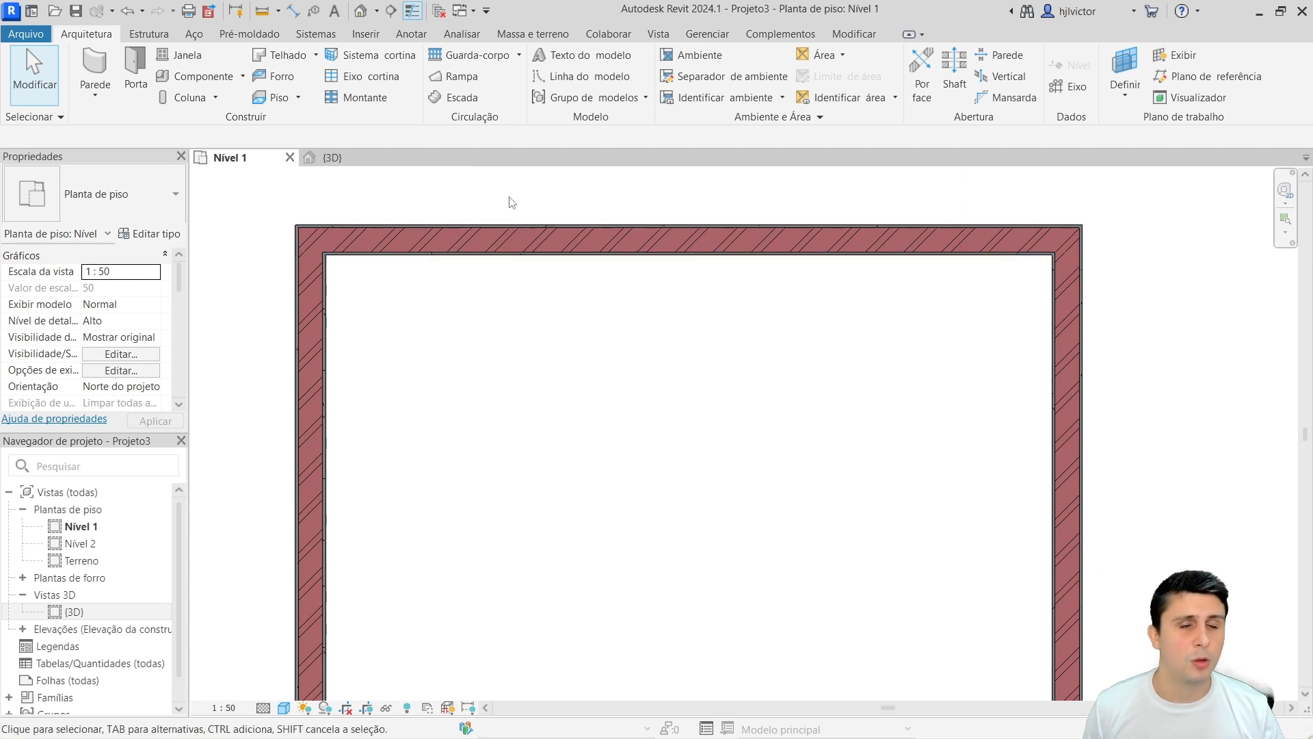
{"action": "left_click", "coordinate": [396, 38]}
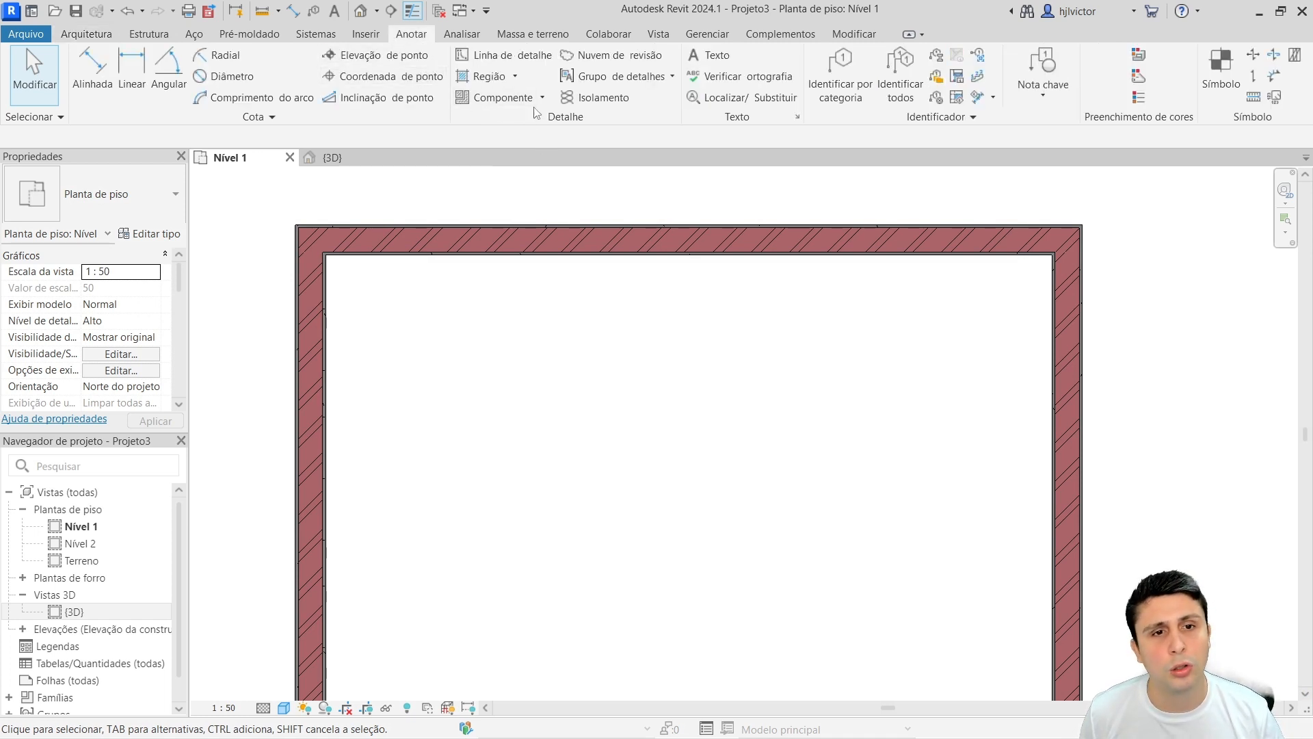
{"action": "left_click", "coordinate": [514, 56]}
{"action": "left_click", "coordinate": [378, 293]}
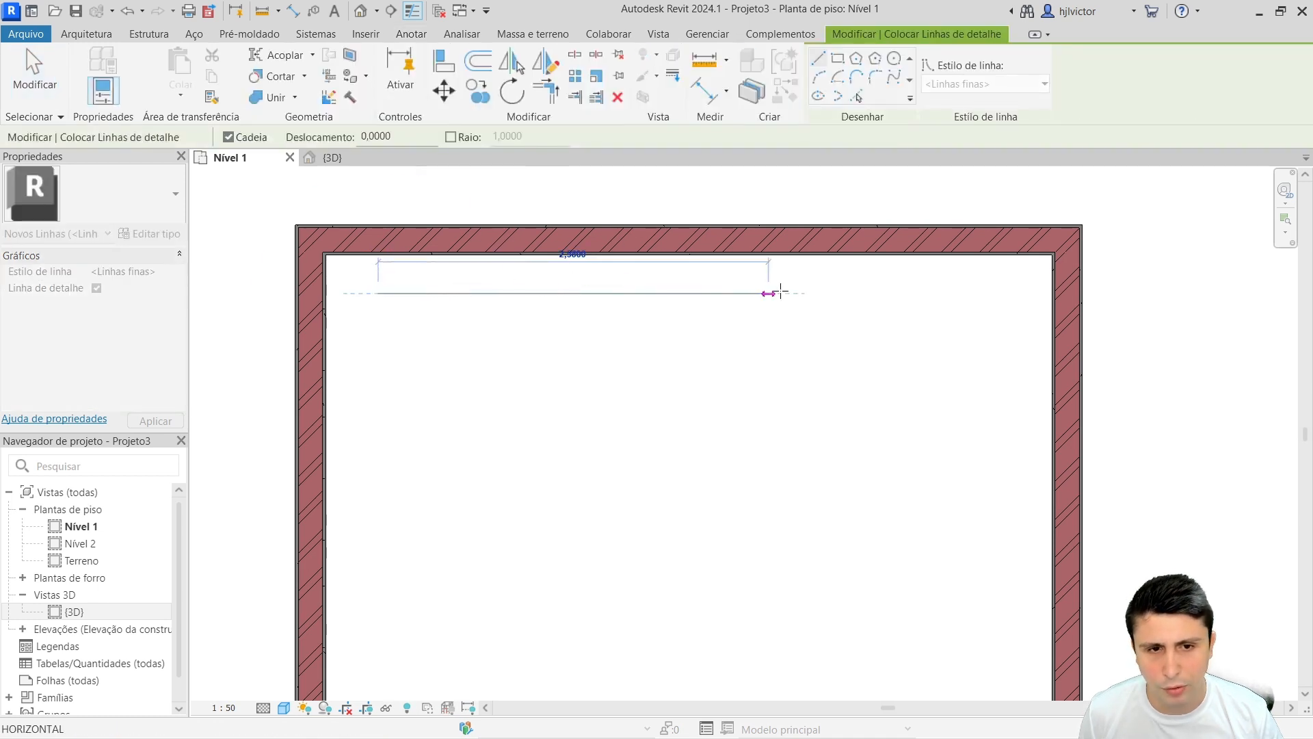
{"action": "left_click", "coordinate": [940, 294]}
{"action": "left_click", "coordinate": [942, 330]}
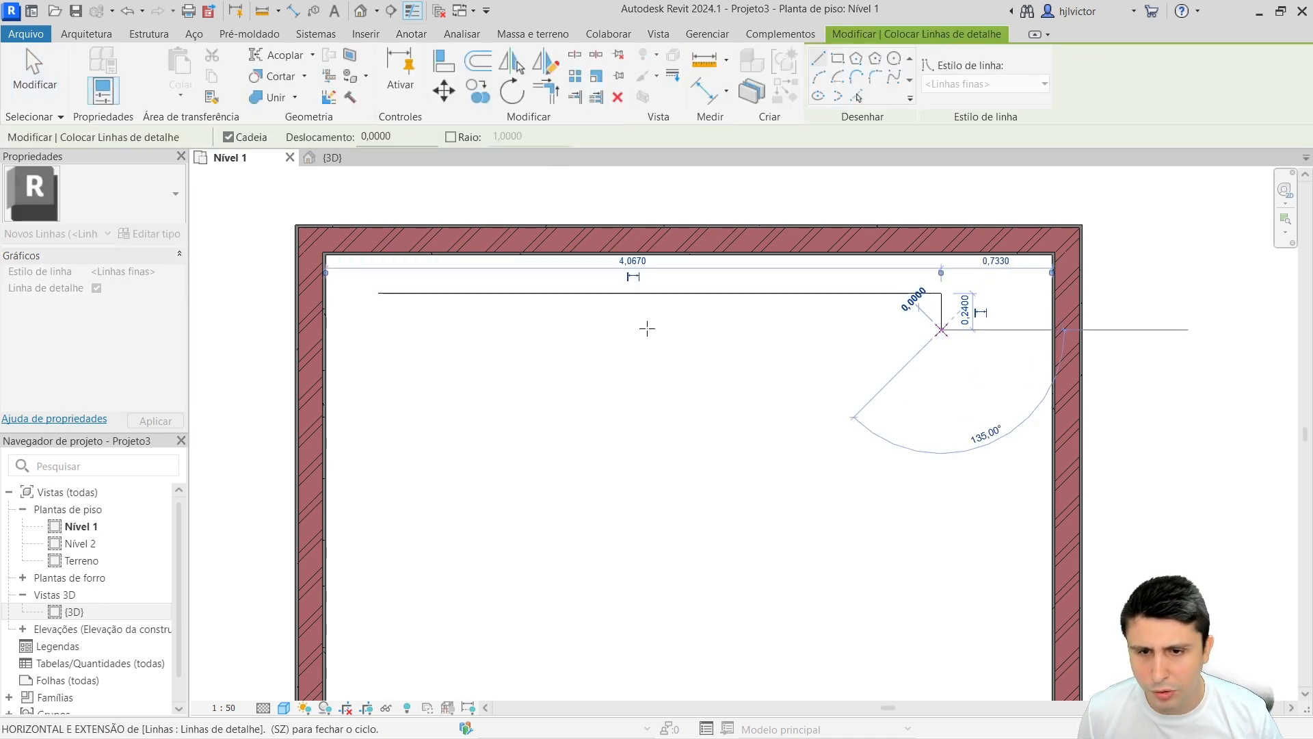
{"action": "left_click", "coordinate": [378, 330]}
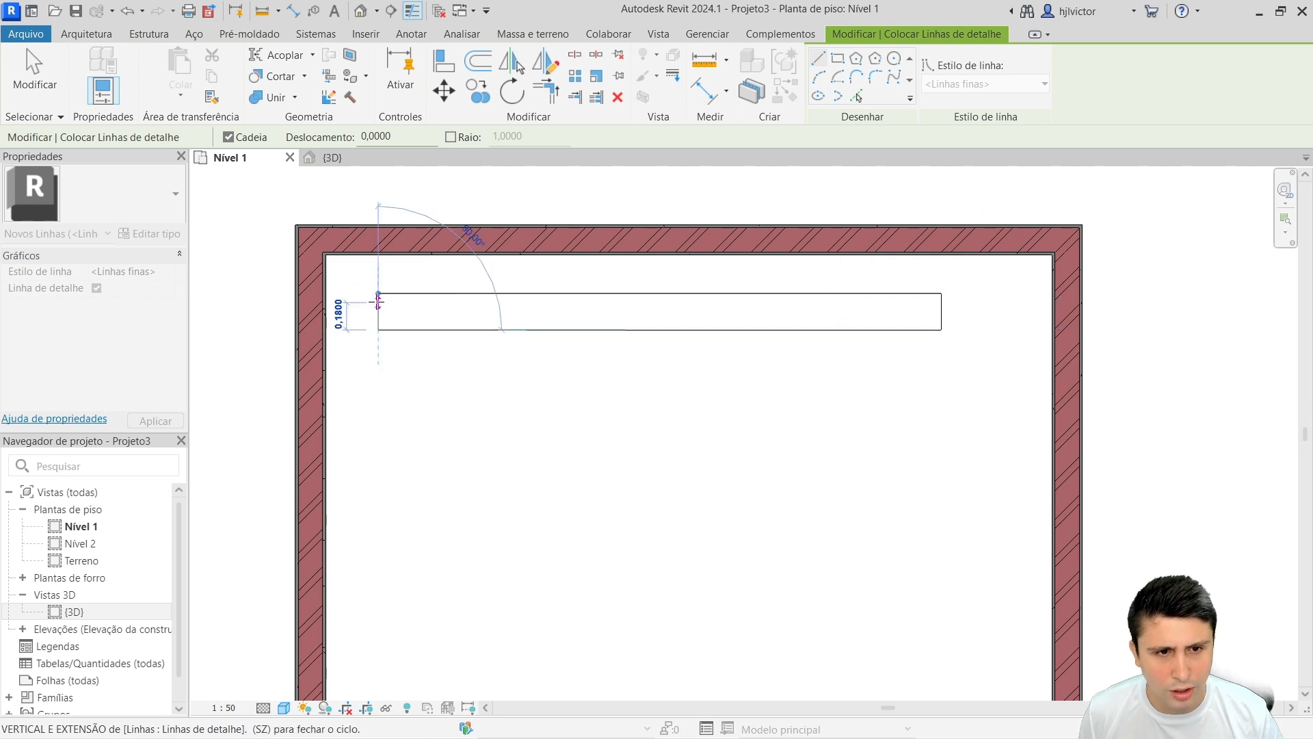
{"action": "left_click", "coordinate": [379, 294]}
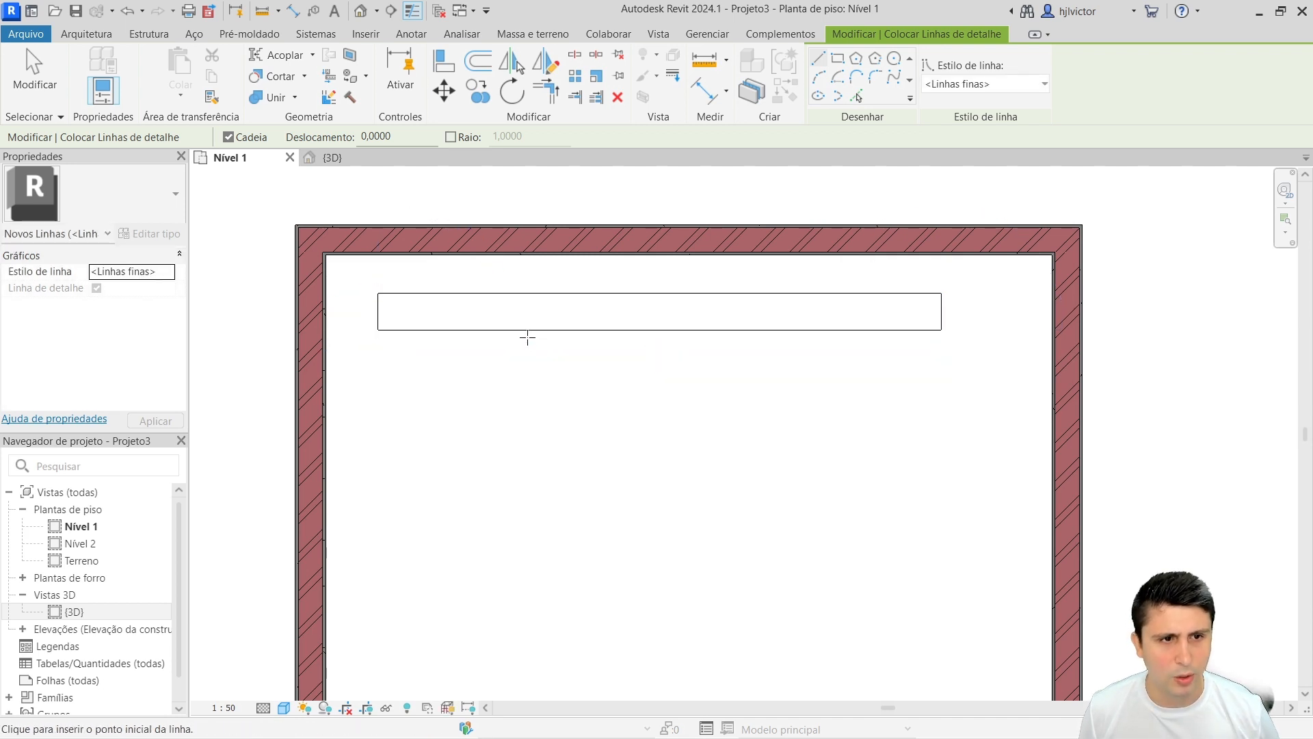
{"action": "key", "text": "Escape"}
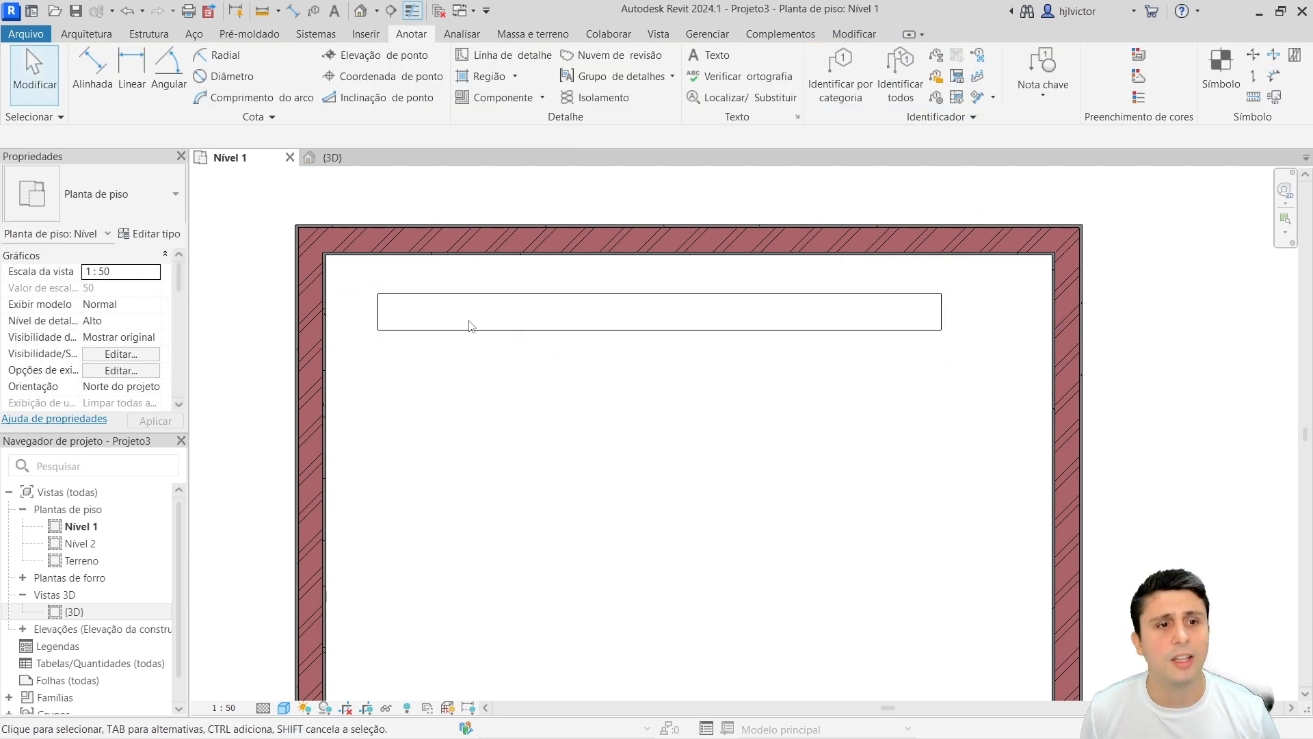
Inspect the length of the rectangle's detail lines one by one
{"action": "left_click", "coordinate": [521, 294]}
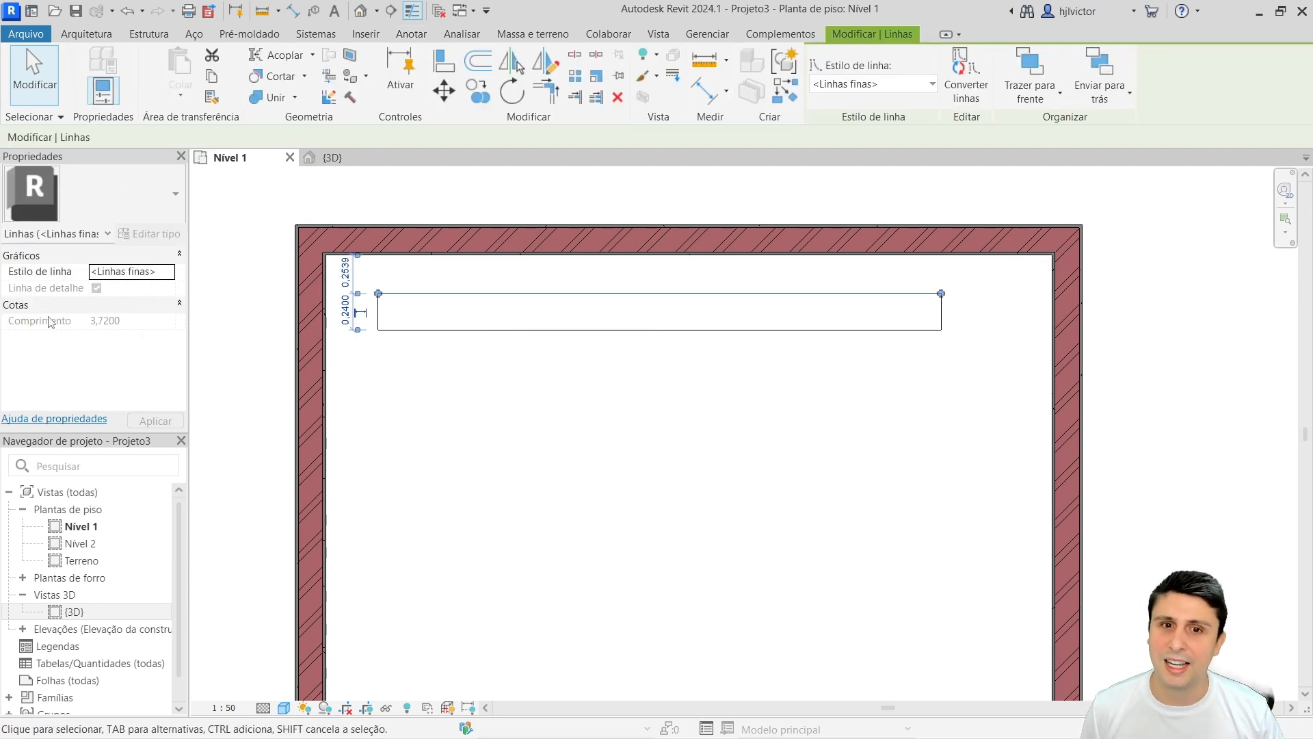
{"action": "left_click", "coordinate": [523, 330]}
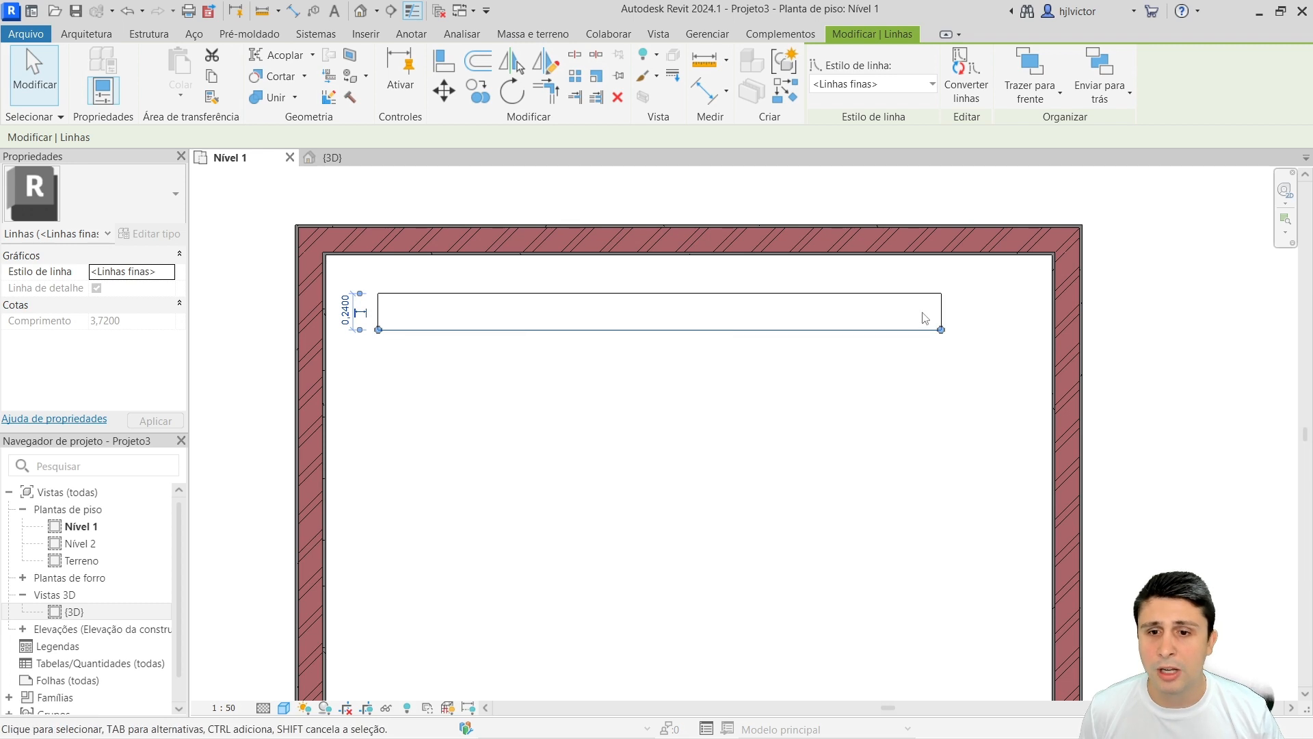
{"action": "left_click", "coordinate": [379, 318]}
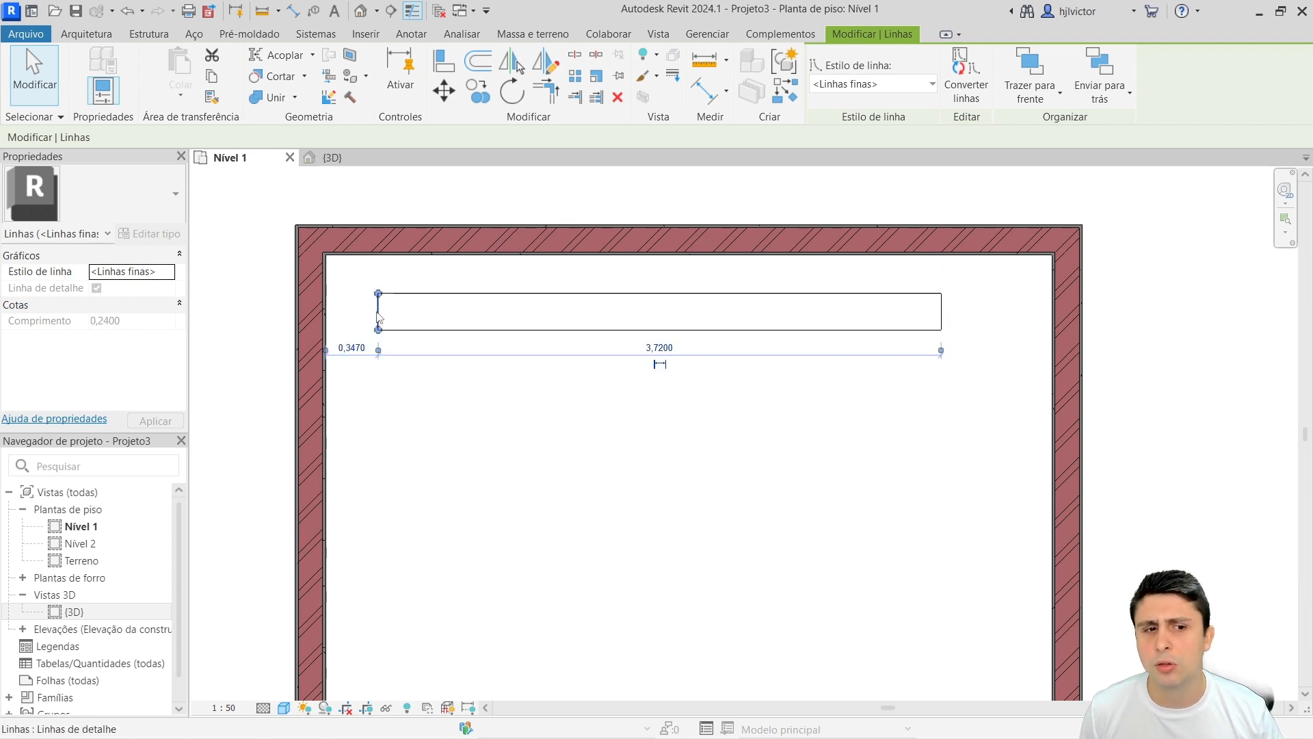
{"action": "left_click", "coordinate": [419, 294]}
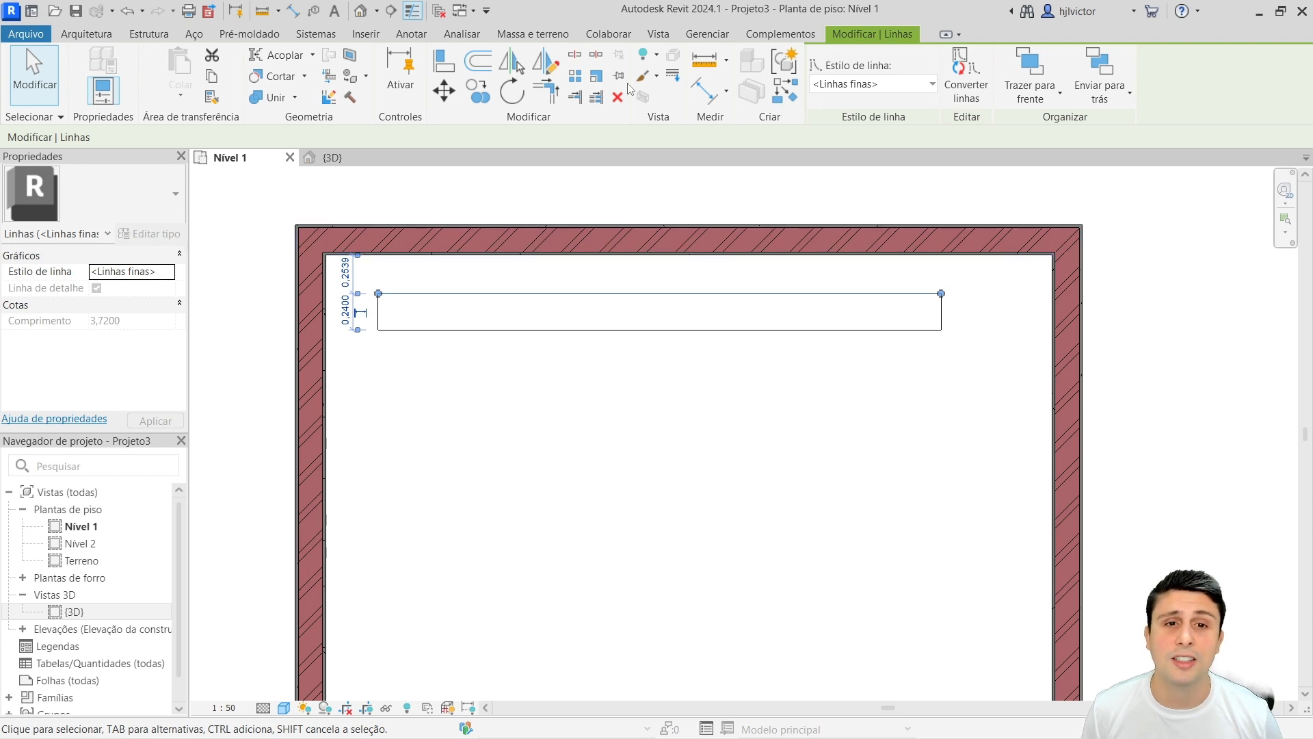
Sketch a rectangular revision cloud about 0,32 m high inside the room, just below the detail-line rectangle
{"action": "left_click", "coordinate": [409, 35]}
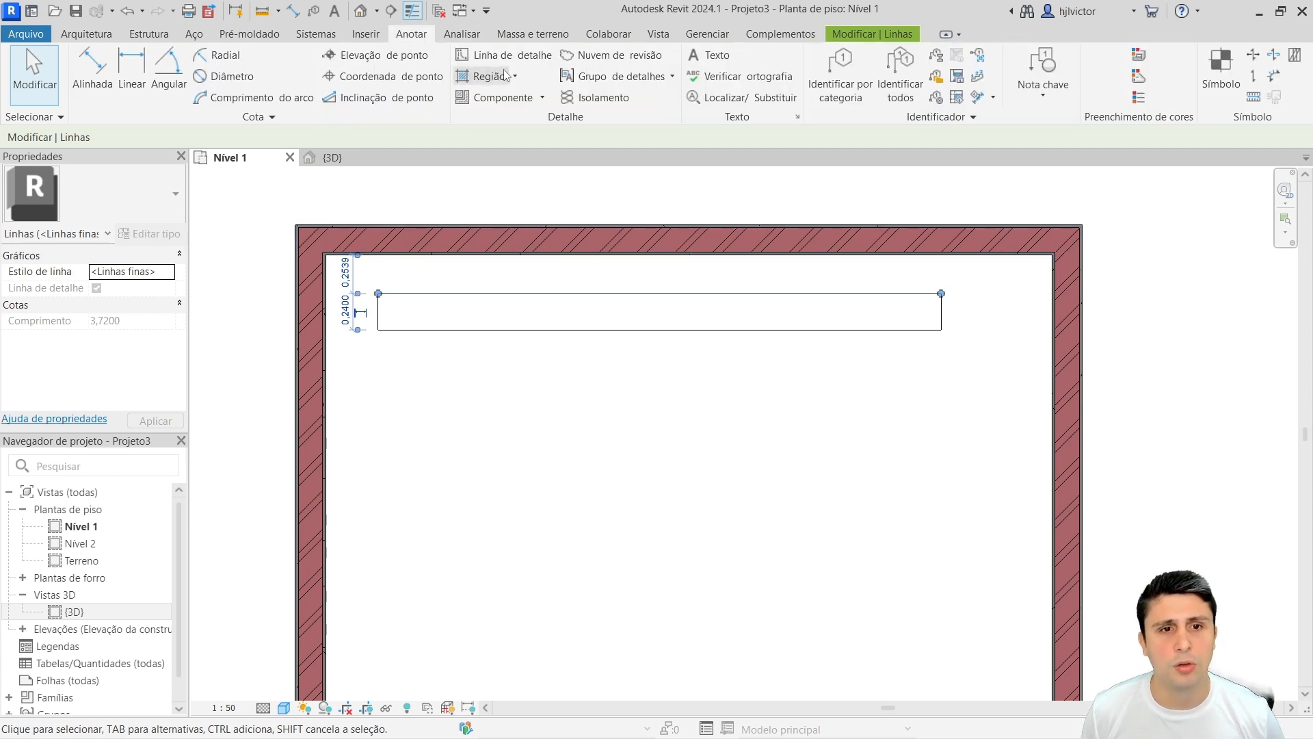
{"action": "left_click", "coordinate": [611, 54]}
{"action": "left_click", "coordinate": [581, 410]}
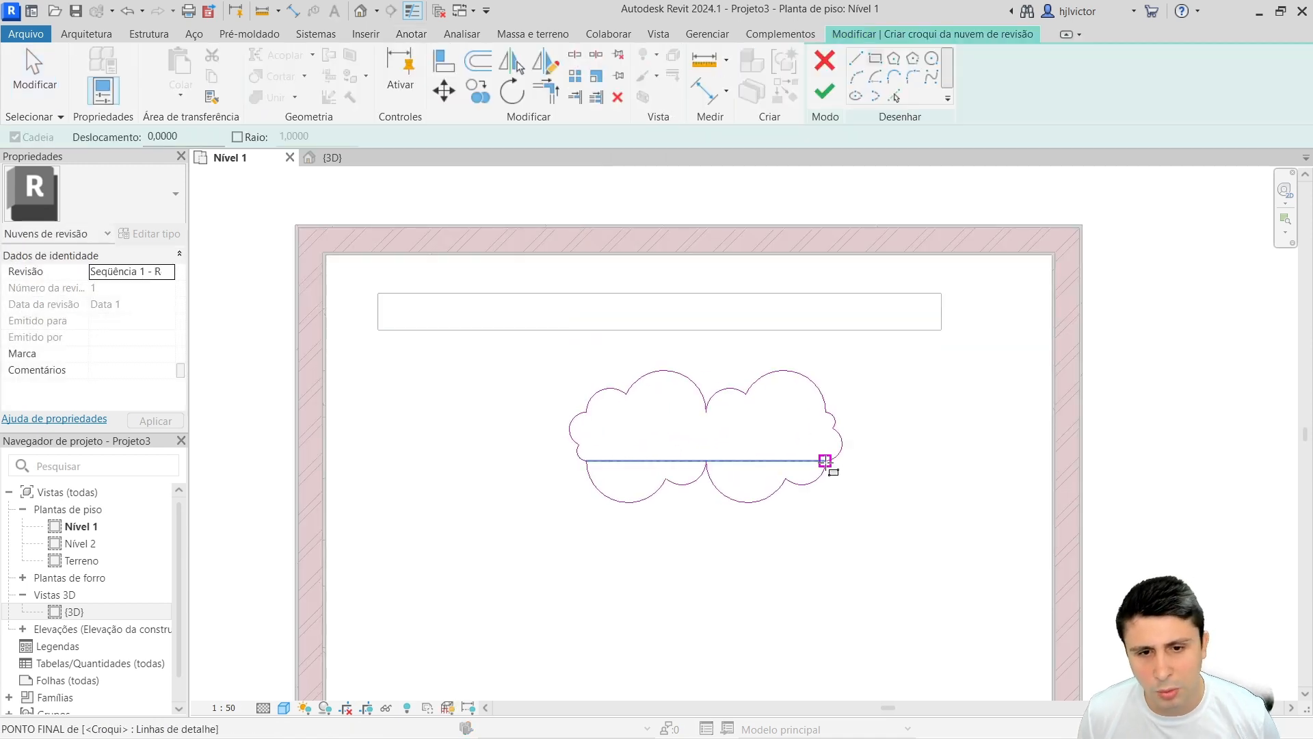
{"action": "left_click", "coordinate": [829, 464]}
{"action": "key", "text": "Escape"}
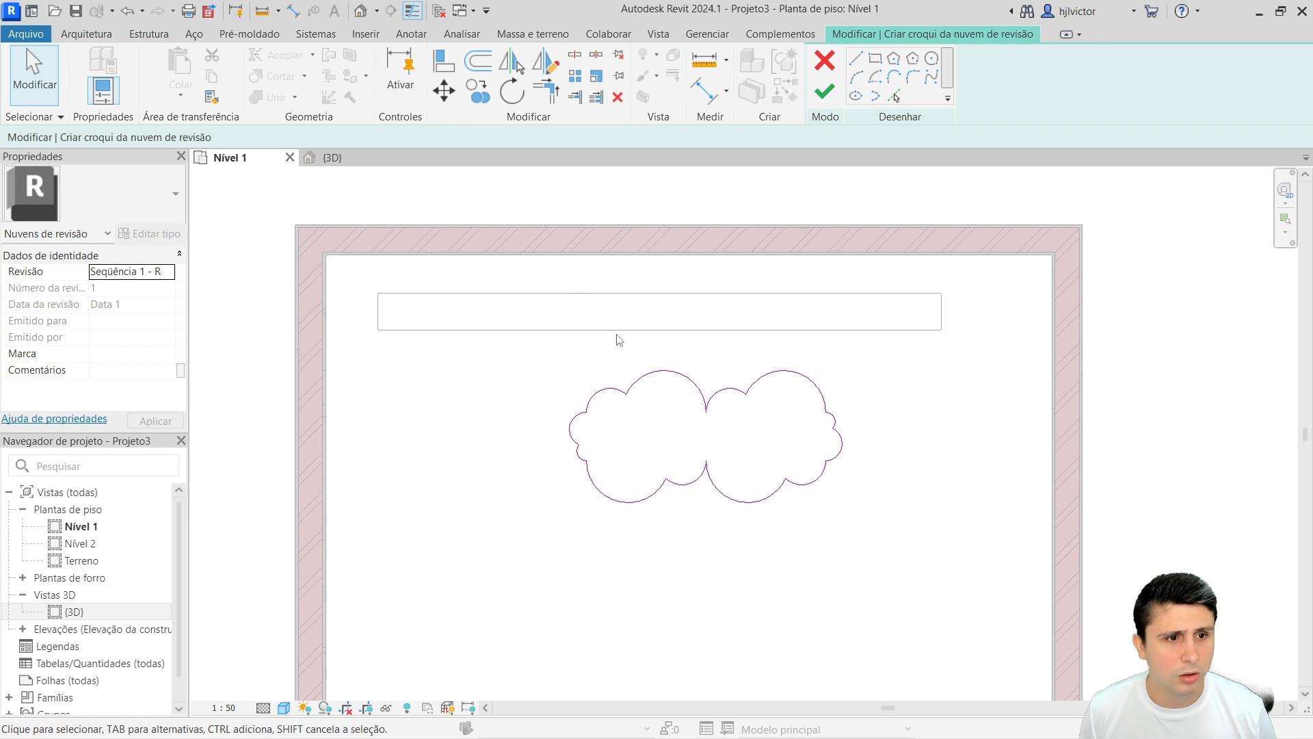
Delete all sides of the revision cloud sketch and discard the sketch
{"action": "left_click", "coordinate": [691, 382]}
{"action": "key", "text": "Delete"}
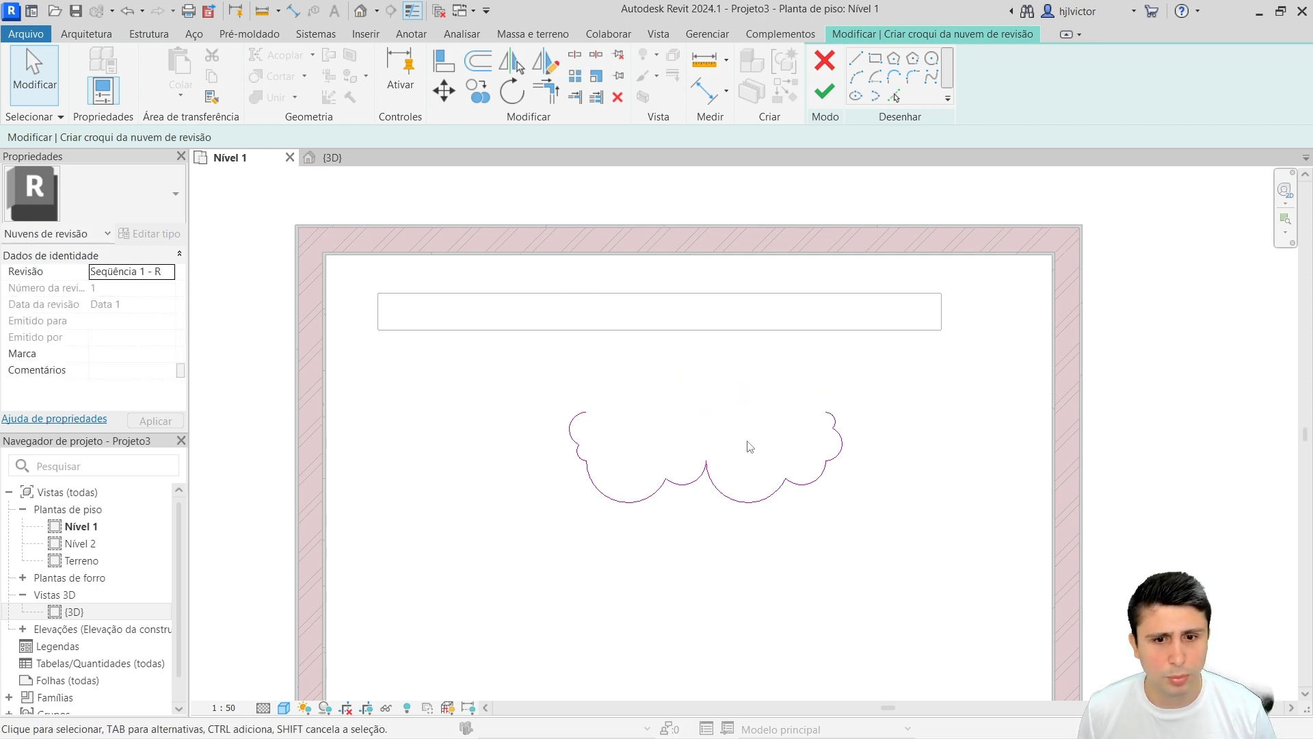
{"action": "left_click_drag", "start_coordinate": [895, 427], "coordinate": [605, 510]}
{"action": "key", "text": "Delete"}
{"action": "left_click", "coordinate": [585, 431]}
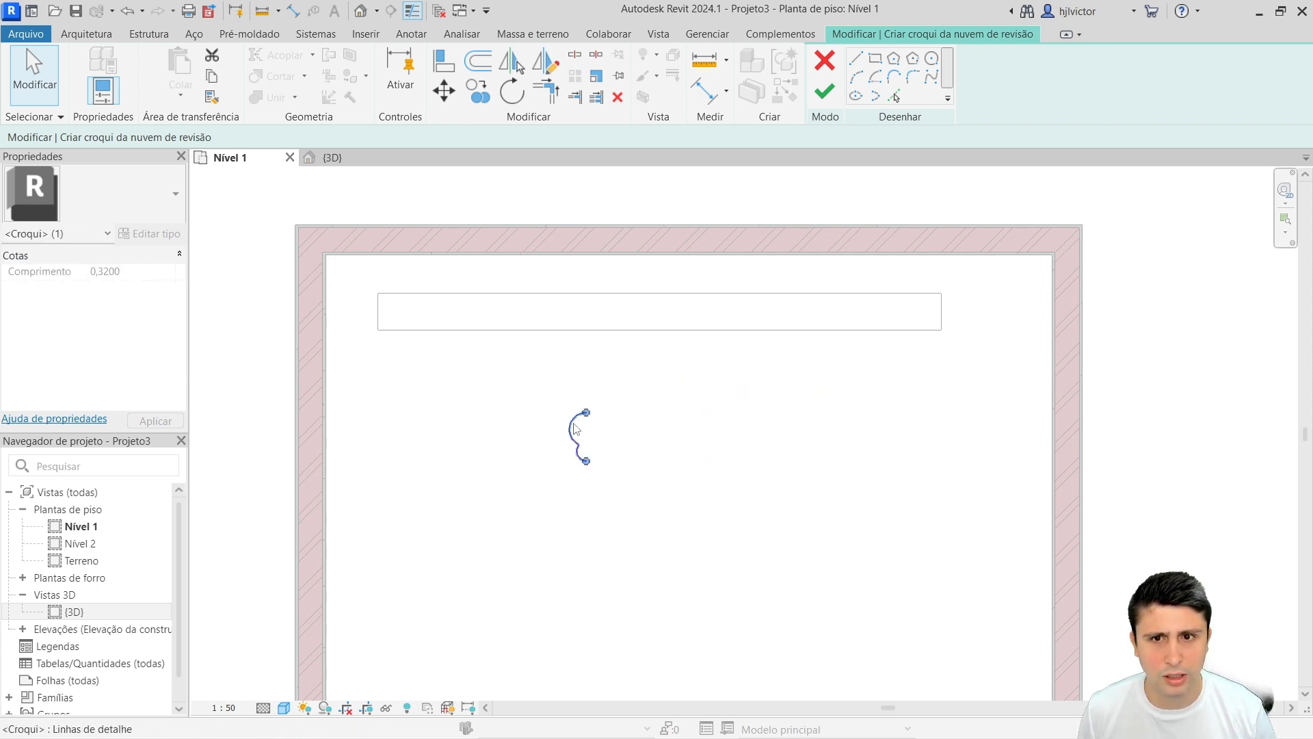
{"action": "key", "text": "Delete"}
{"action": "left_click", "coordinate": [824, 60]}
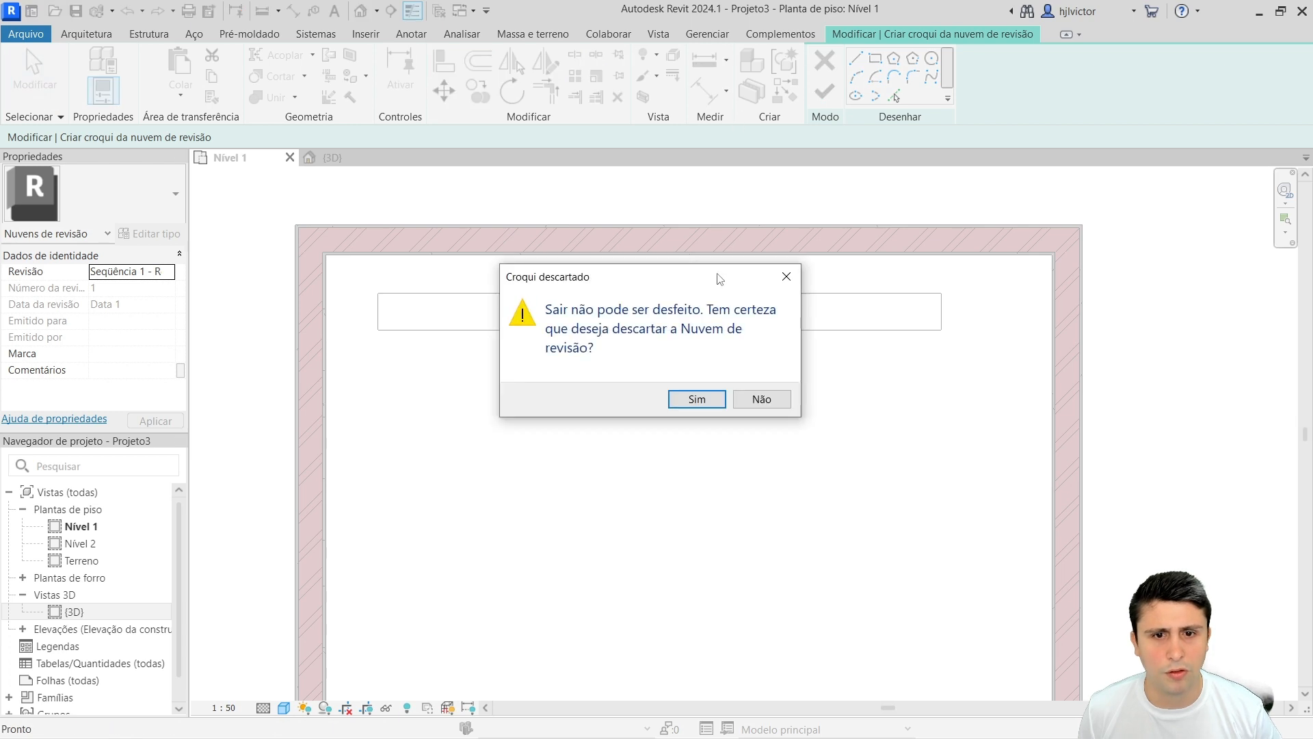
{"action": "left_click", "coordinate": [694, 400]}
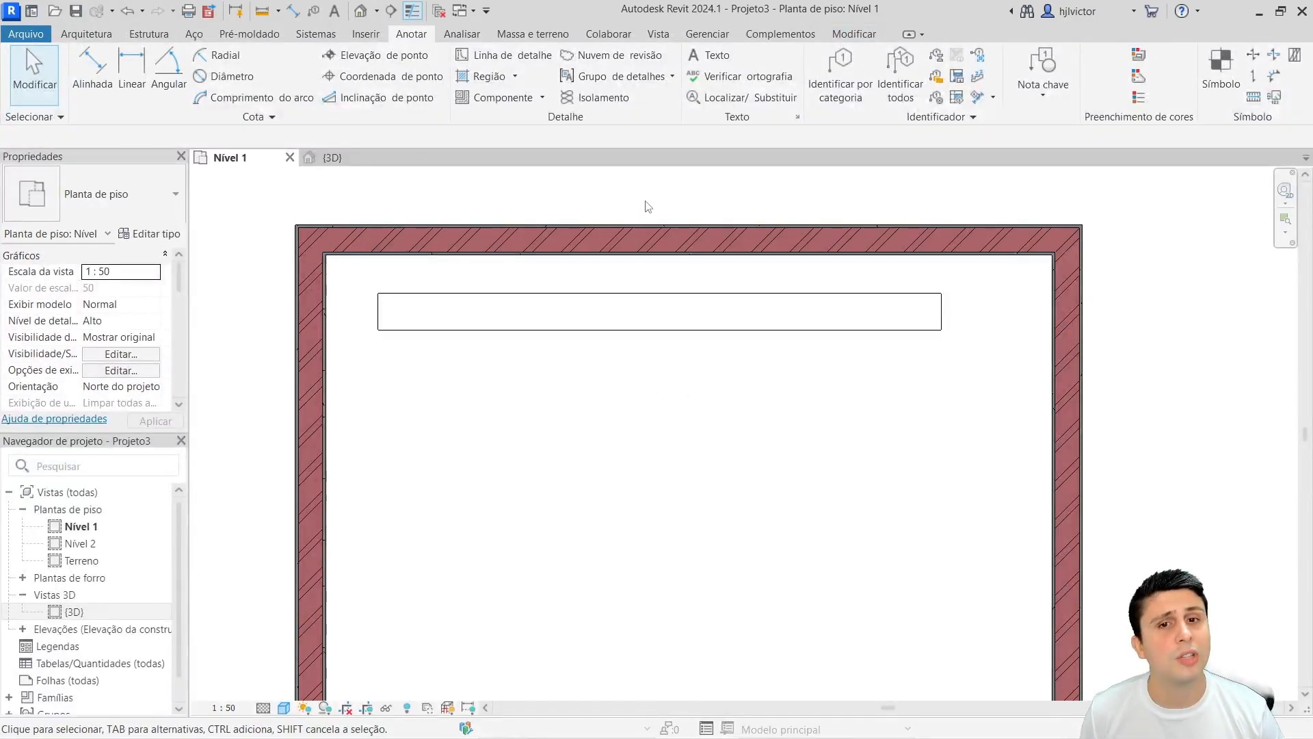
Place the 2.5mm Arial text note "Anotação no Revit" below the detail-line rectangle
{"action": "left_click", "coordinate": [711, 55]}
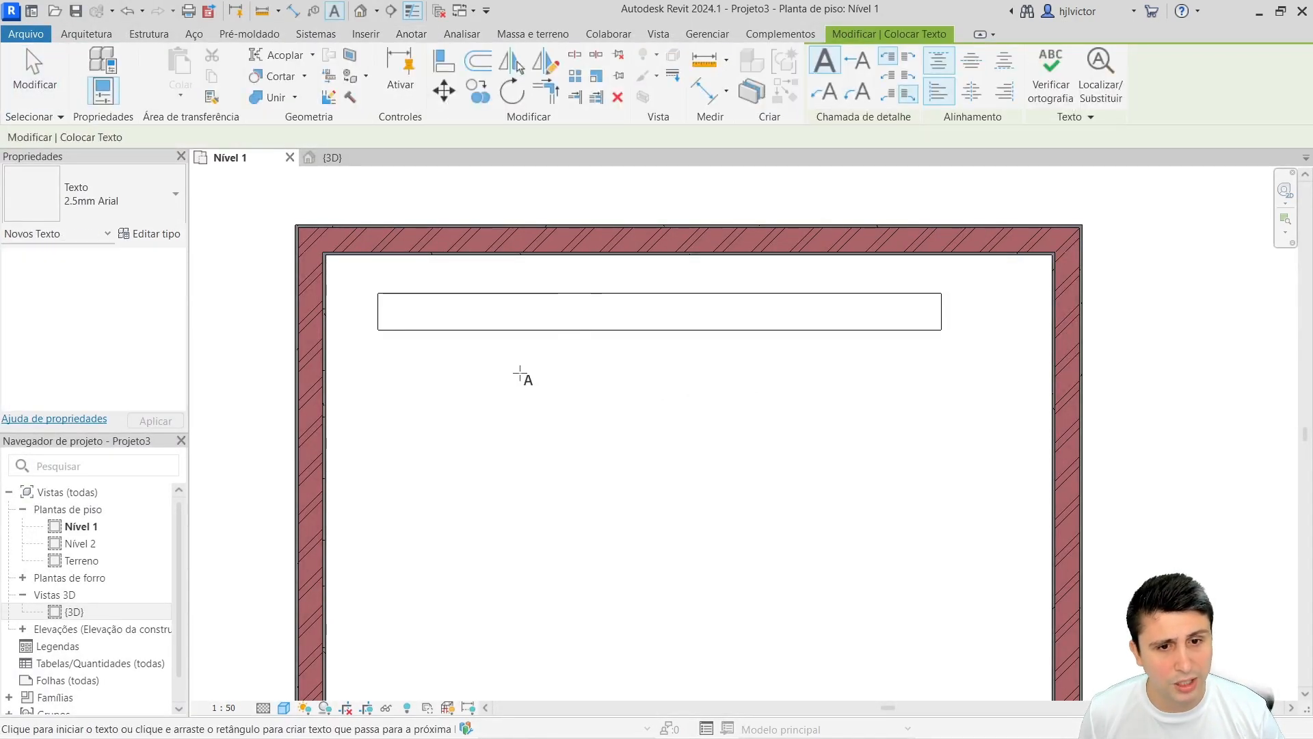
{"action": "left_click", "coordinate": [520, 374]}
{"action": "type", "text": "re"}
{"action": "key", "text": "BackSpace"}
{"action": "key", "text": "BackSpace"}
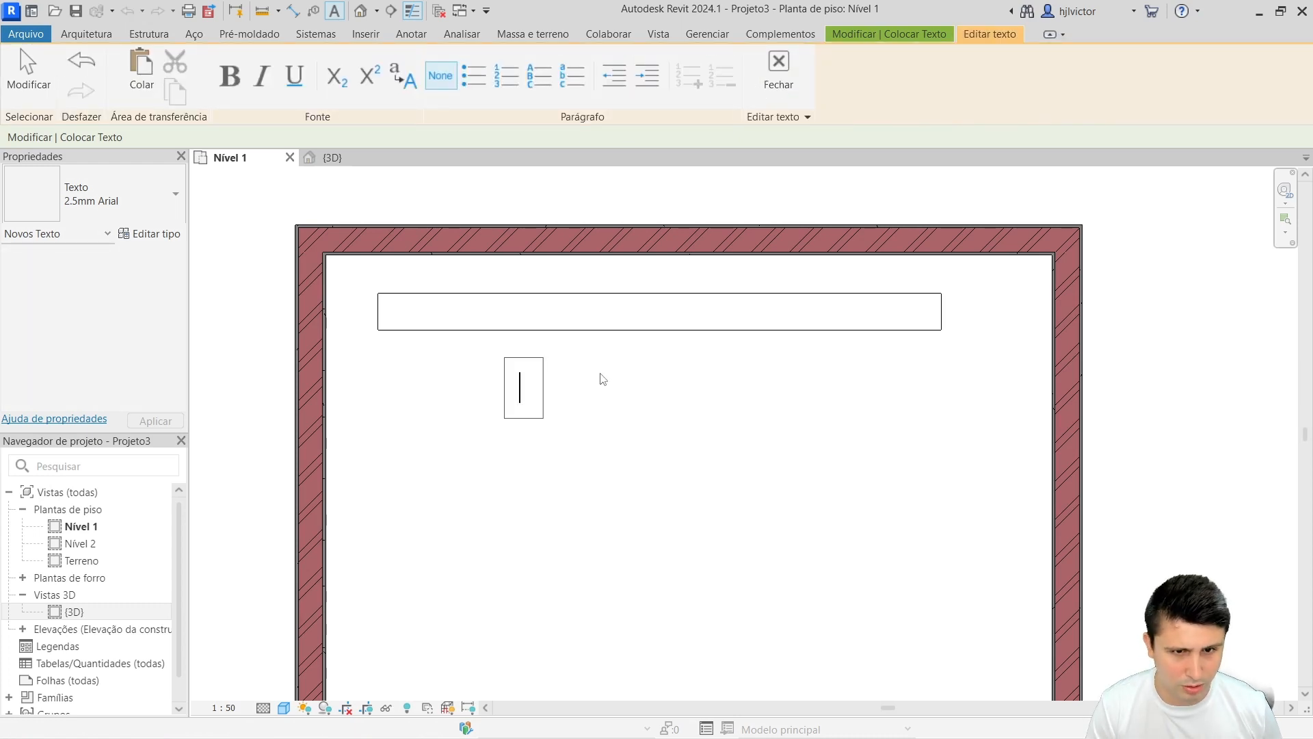
{"action": "type", "text": "Anotação no Re"}
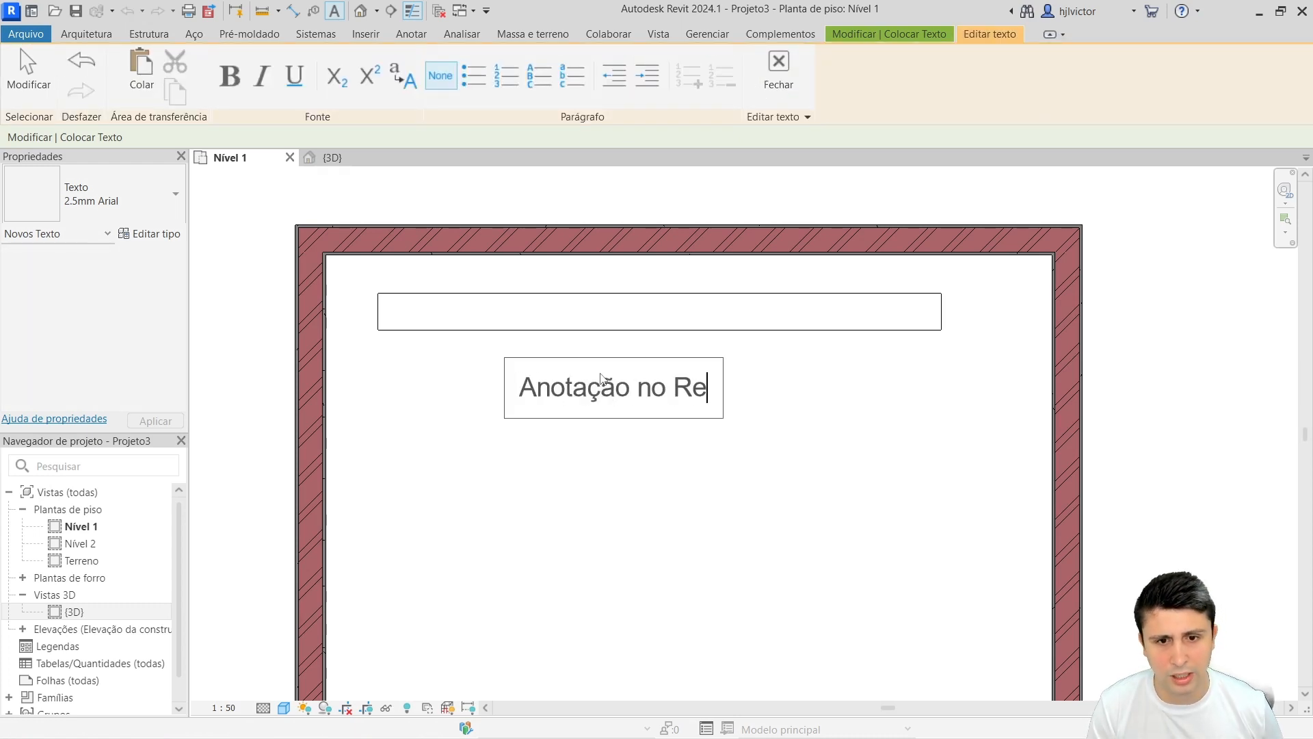
{"action": "type", "text": "vit"}
{"action": "key", "text": "Escape"}
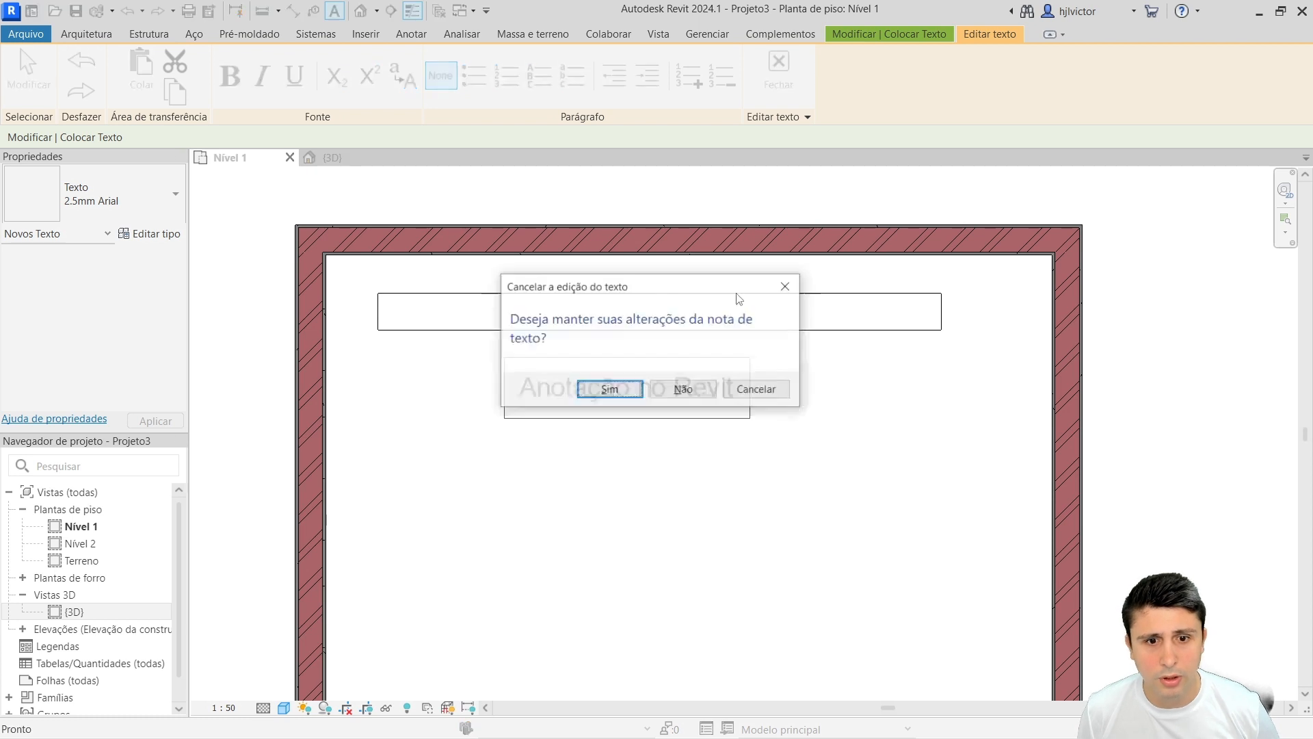
{"action": "left_click", "coordinate": [760, 383]}
{"action": "left_click", "coordinate": [778, 68]}
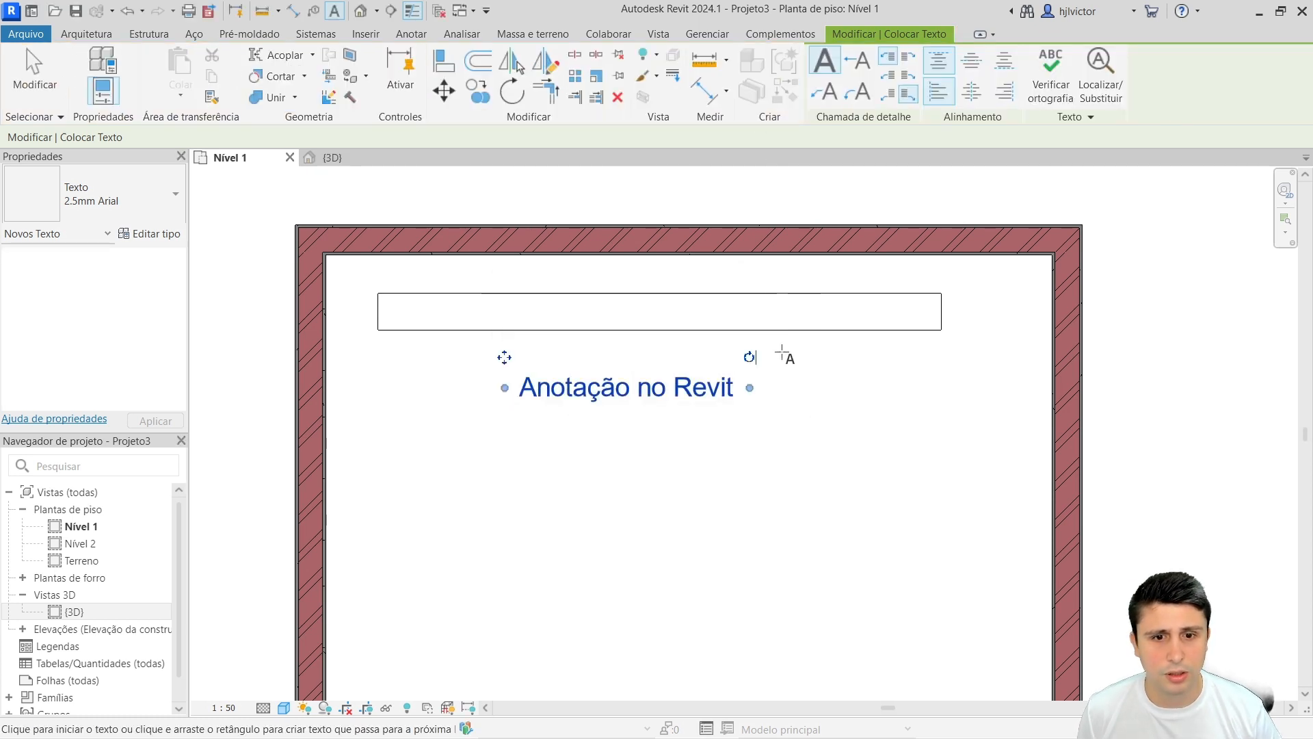
{"action": "left_click", "coordinate": [807, 383]}
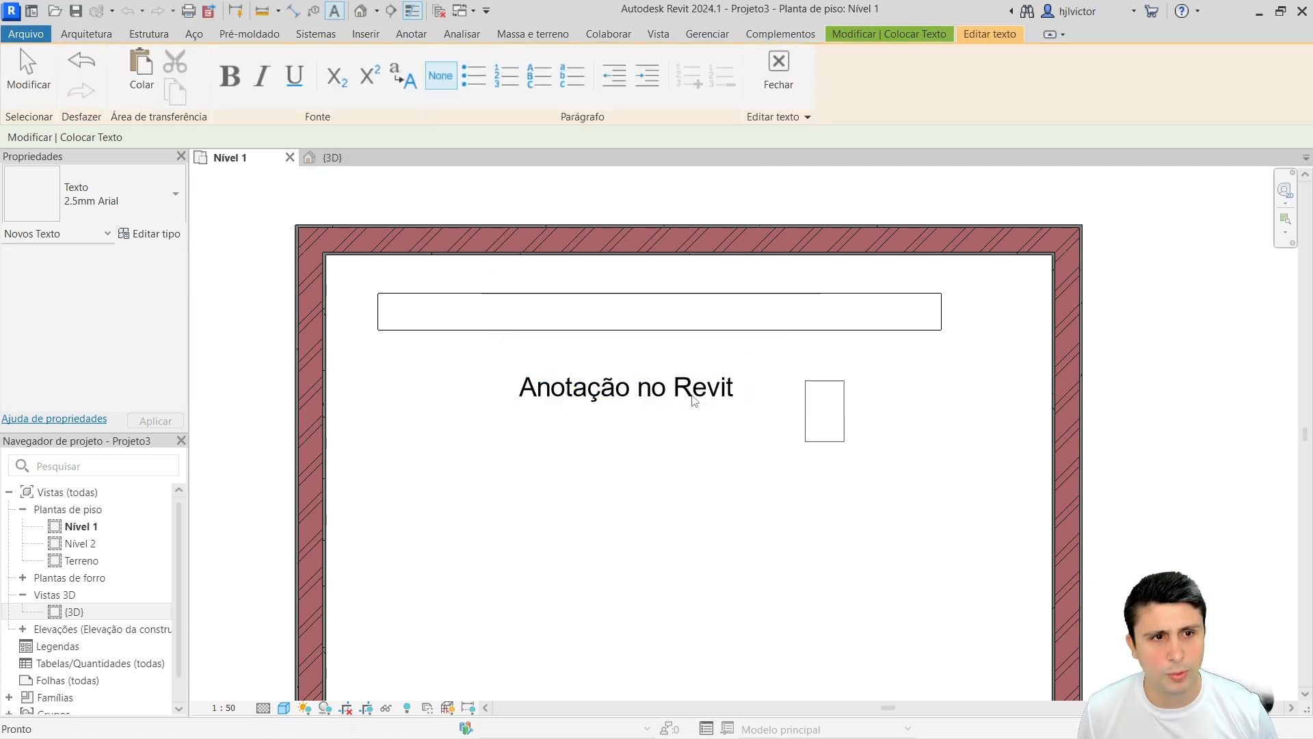
{"action": "key", "text": "Escape"}
{"action": "key", "text": "Escape"}
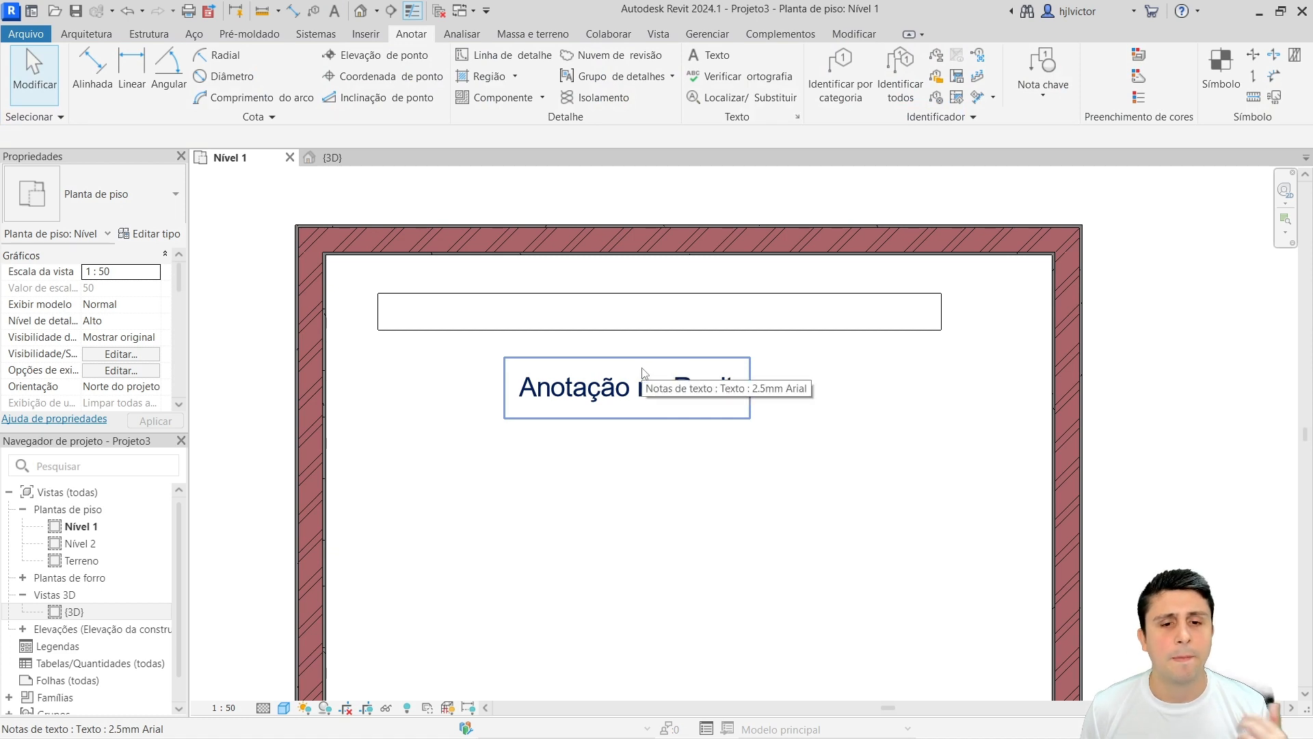
Delete the text note and all four detail lines of the rectangle near the upper wall
{"action": "left_click", "coordinate": [621, 367]}
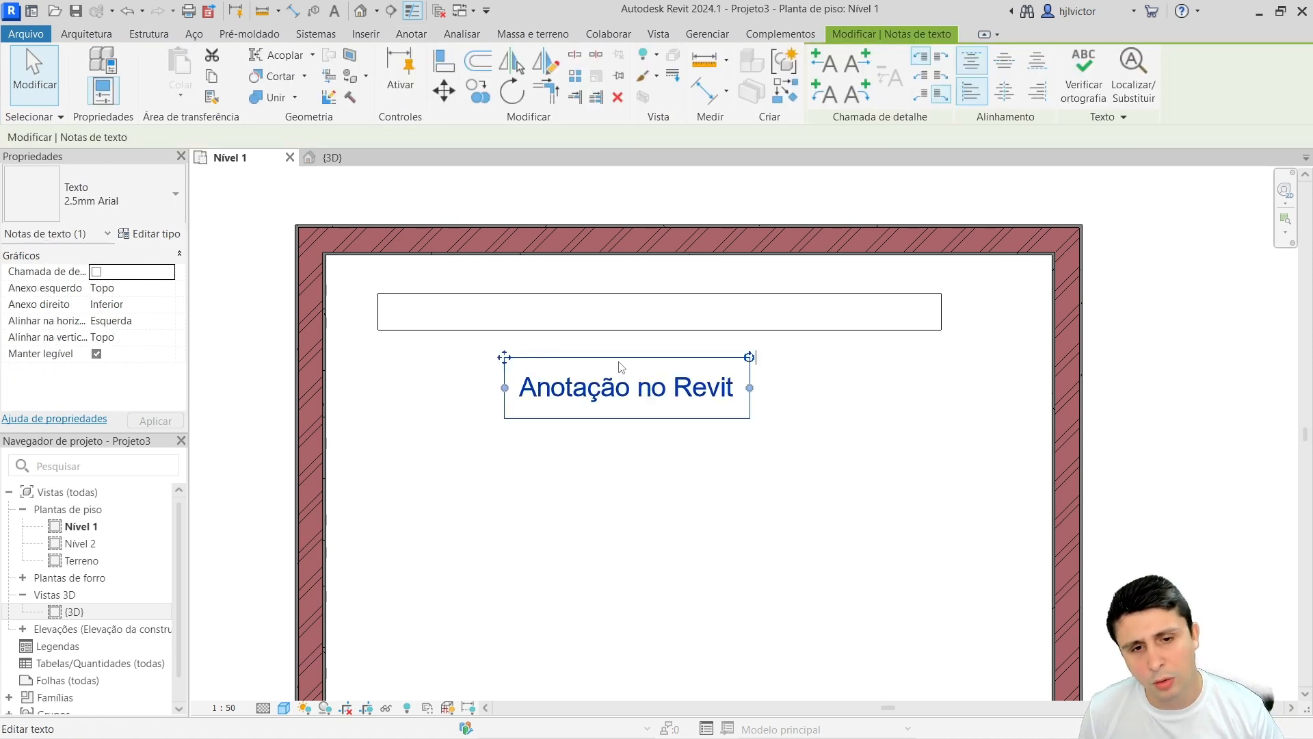
{"action": "key", "text": "Delete"}
{"action": "left_click", "coordinate": [613, 331]}
{"action": "key", "text": "Delete"}
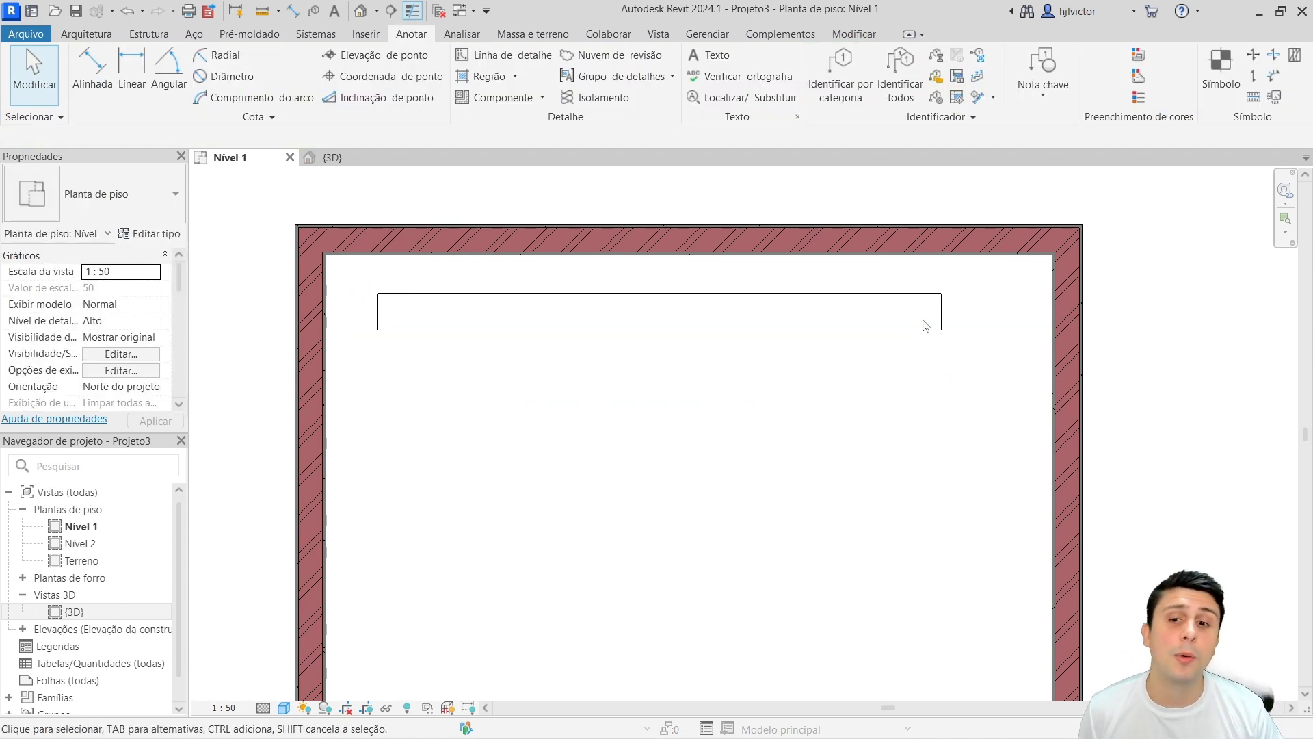
{"action": "left_click", "coordinate": [941, 316]}
{"action": "key", "text": "Delete"}
{"action": "left_click", "coordinate": [859, 296]}
{"action": "key", "text": "Delete"}
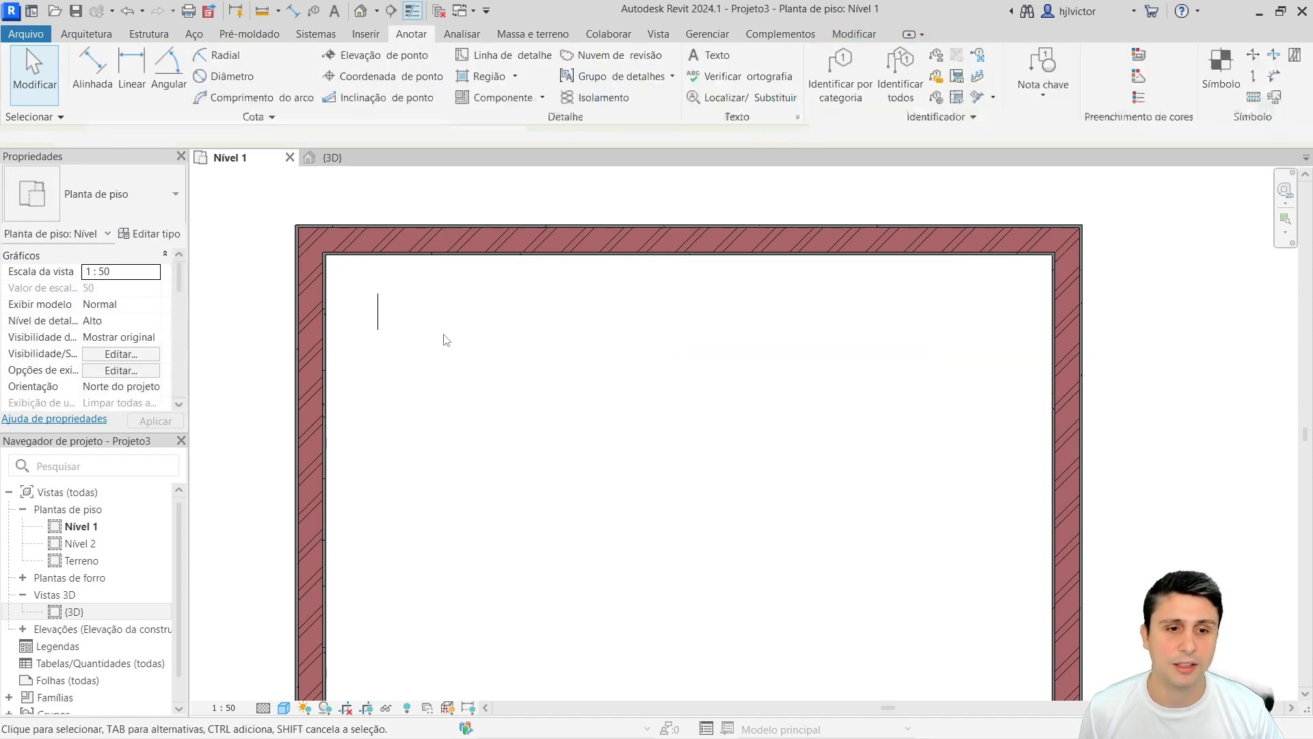
{"action": "left_click", "coordinate": [380, 314]}
{"action": "key", "text": "Delete"}
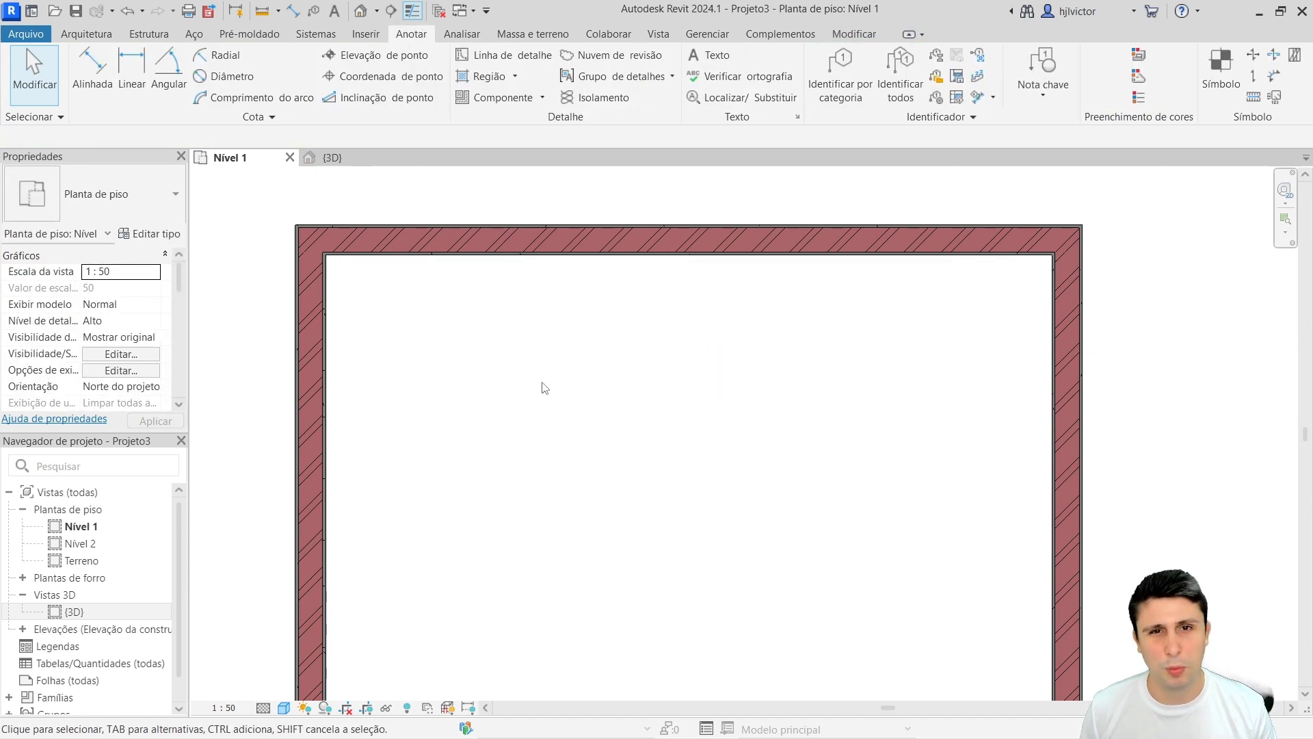
Set the {3D} view to the realistic visual style and examine the room's walls from several sides
{"action": "scroll", "coordinate": [560, 386], "scroll_direction": "down", "scroll_amount": 1}
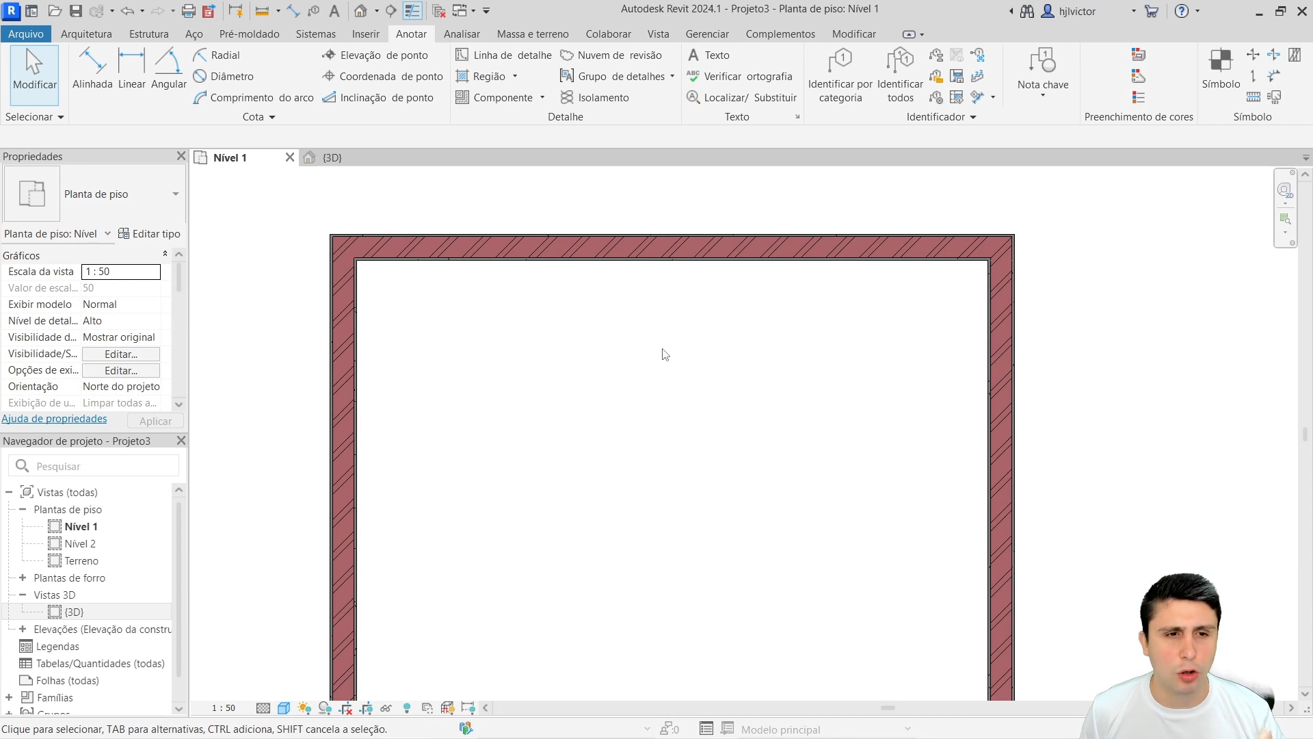
{"action": "left_click", "coordinate": [332, 157]}
{"action": "scroll", "coordinate": [759, 231], "scroll_direction": "up", "scroll_amount": 2}
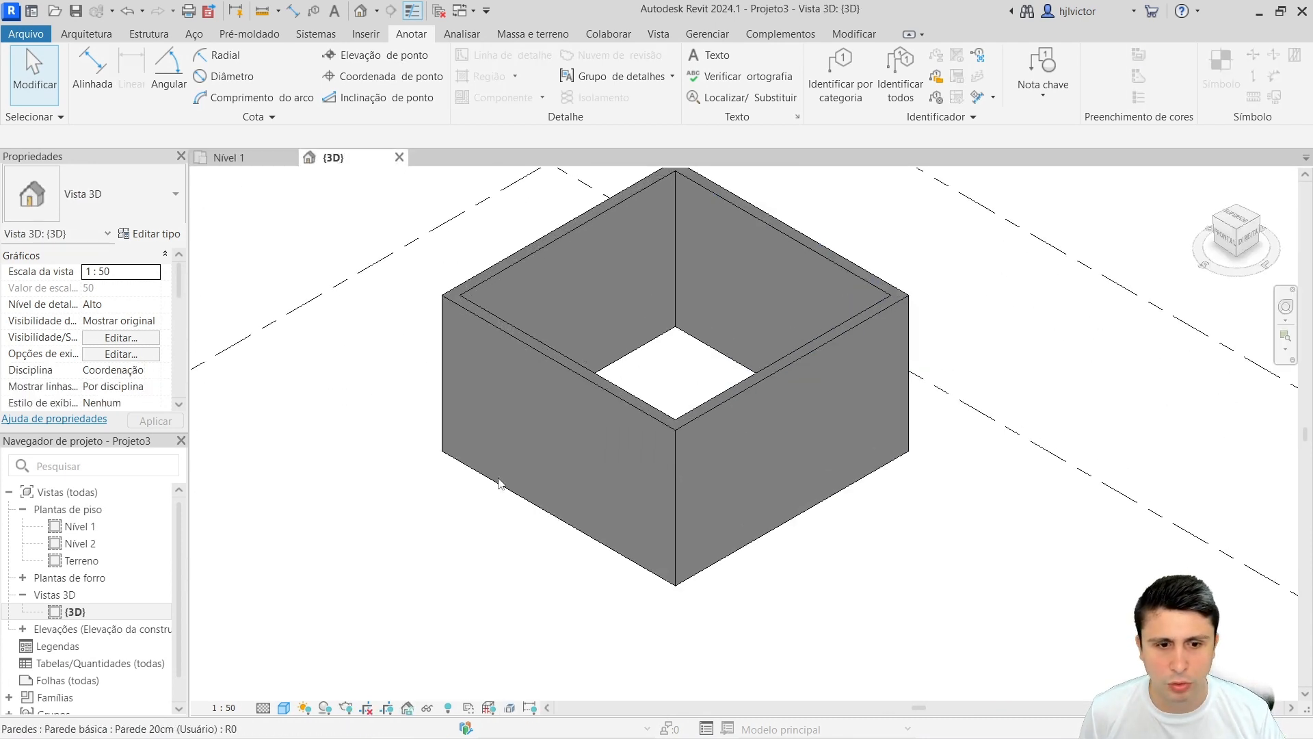
{"action": "left_click", "coordinate": [284, 707]}
{"action": "left_click", "coordinate": [301, 686]}
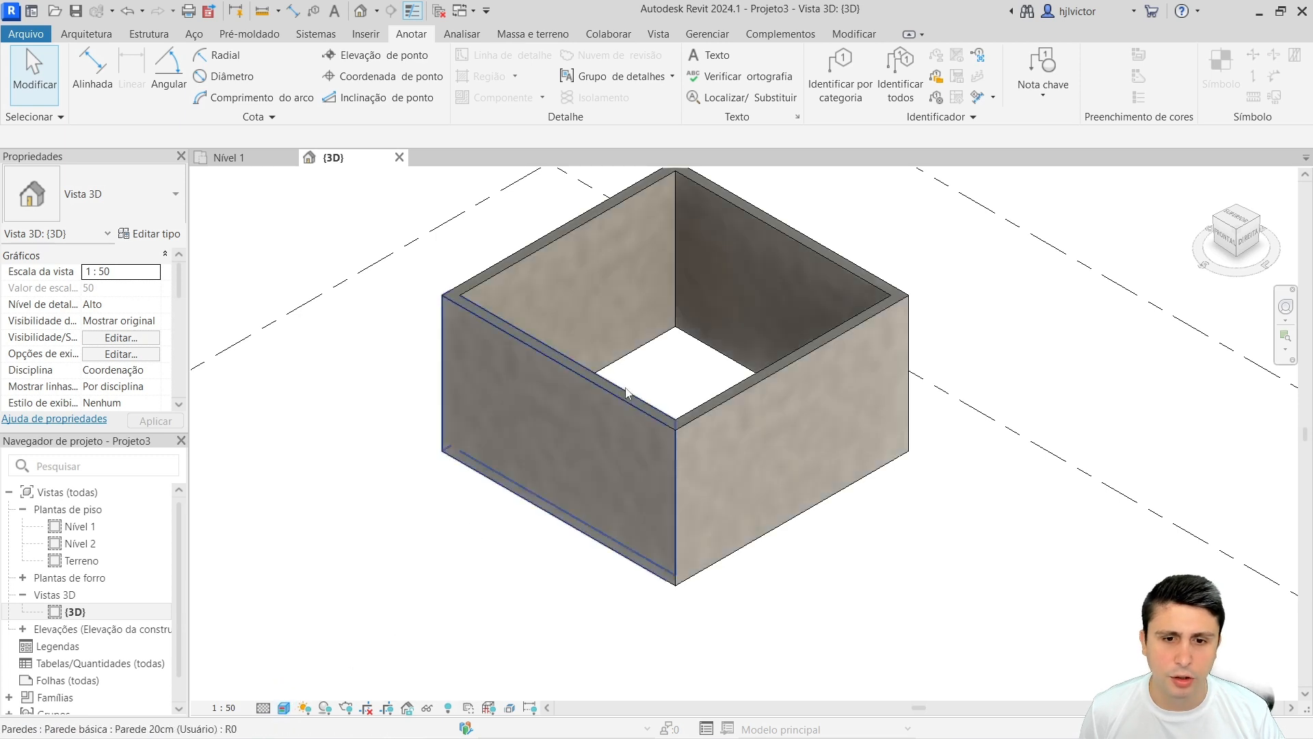
{"action": "middle_click_drag", "start_coordinate": [510, 493], "coordinate": [669, 494], "text": "shift"}
{"action": "scroll", "coordinate": [670, 494], "scroll_direction": "down", "scroll_amount": 4}
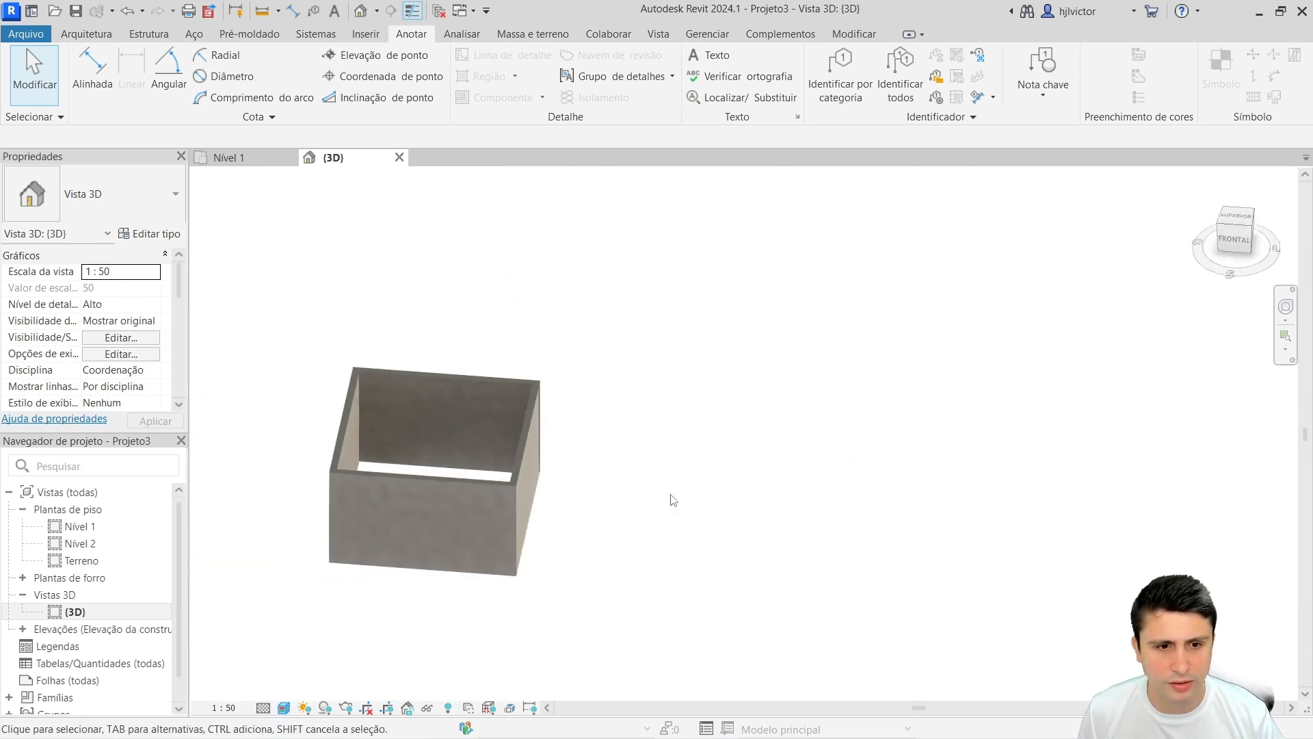
{"action": "middle_click_drag", "start_coordinate": [448, 552], "coordinate": [605, 554], "text": "shift"}
{"action": "scroll", "coordinate": [750, 592], "scroll_direction": "up", "scroll_amount": 3}
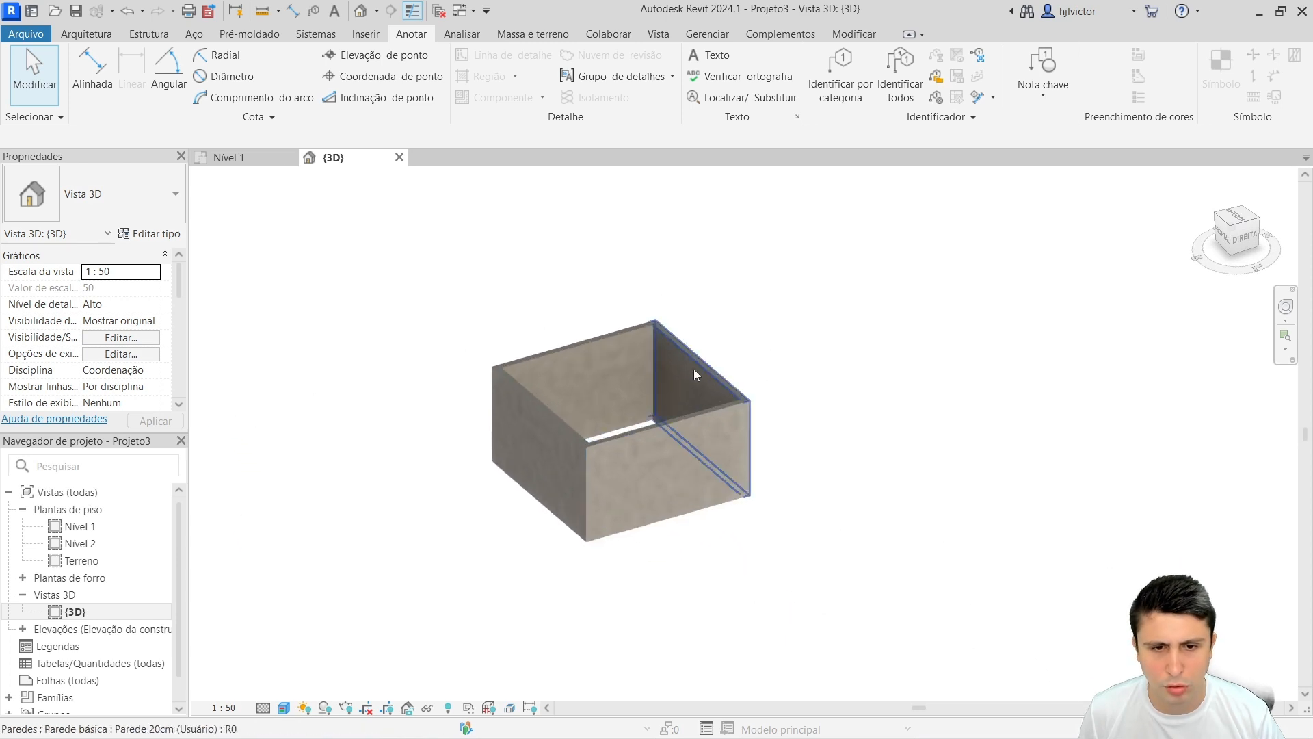
{"action": "scroll", "coordinate": [556, 460], "scroll_direction": "up", "scroll_amount": 2}
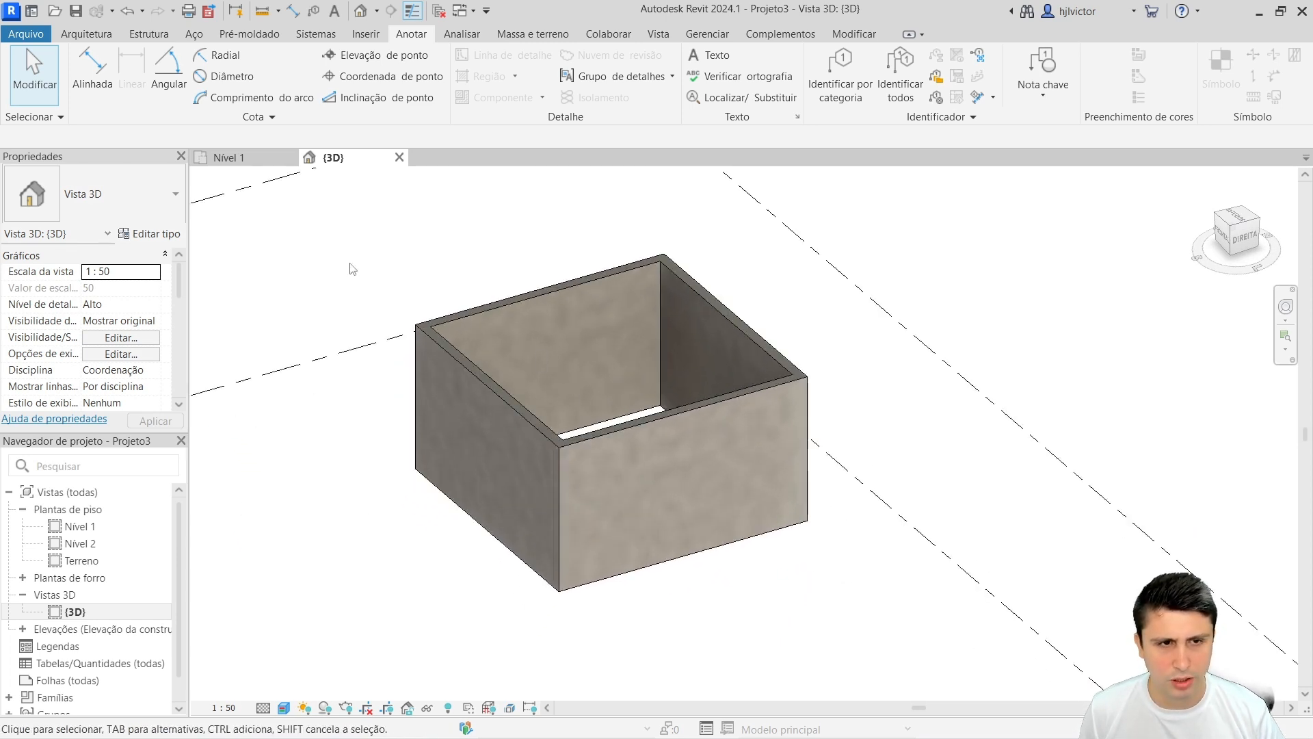
Create a Genérico 150 mm architectural floor in the Nível 1 plan, with a rectangular boundary between opposite outer corners of the walls
{"action": "left_click", "coordinate": [229, 158]}
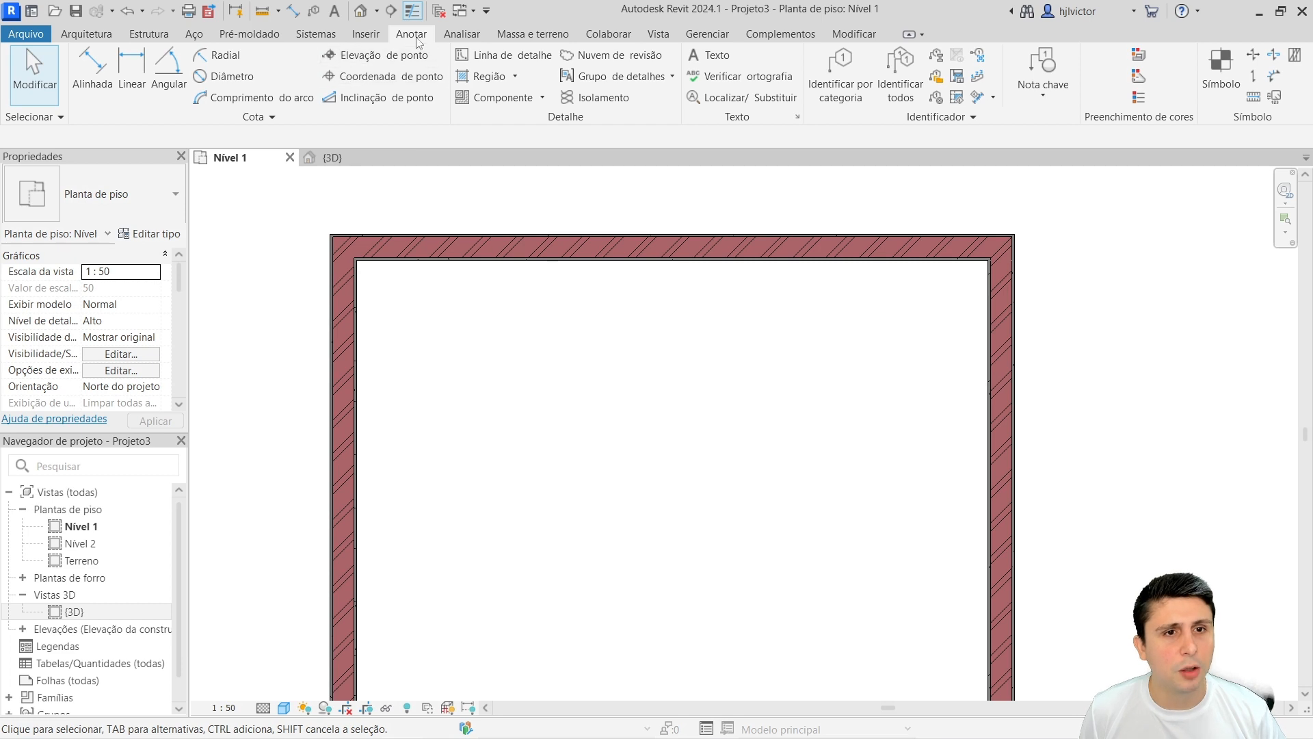
{"action": "left_click", "coordinate": [92, 34]}
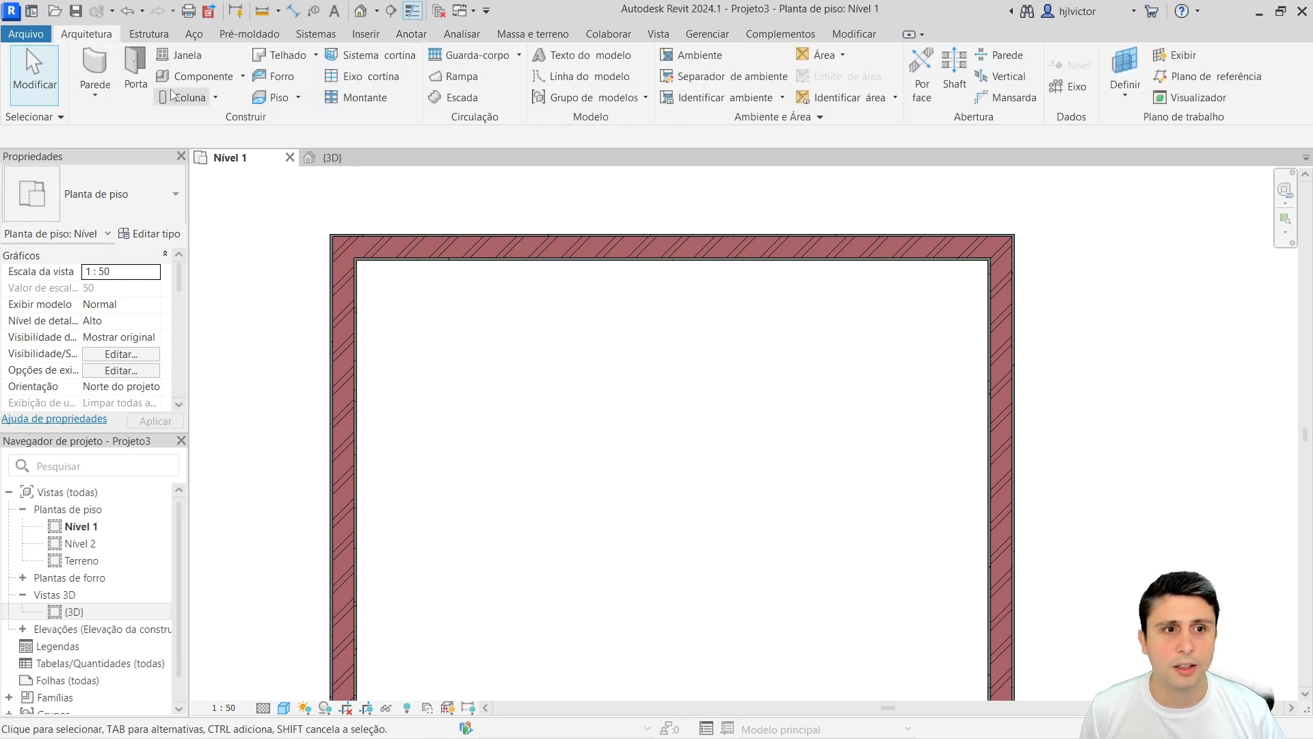
{"action": "left_click", "coordinate": [298, 98]}
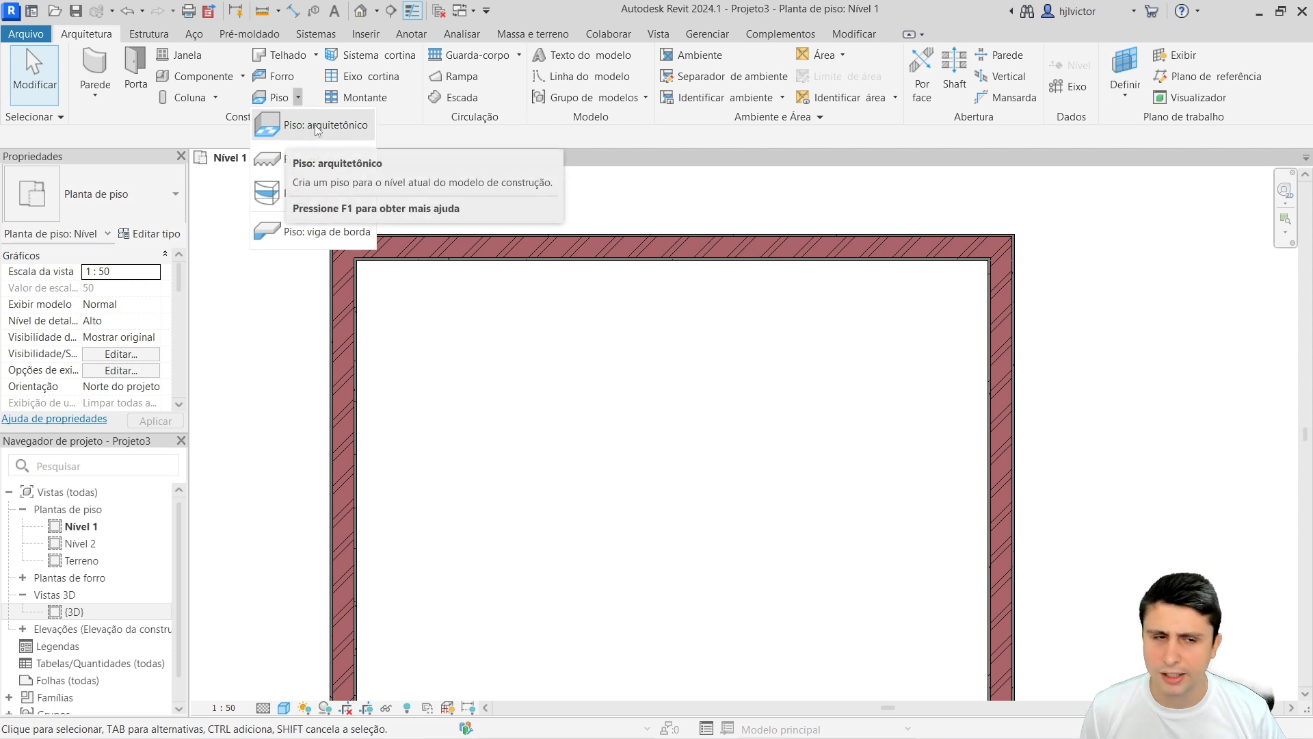
{"action": "left_click", "coordinate": [311, 125]}
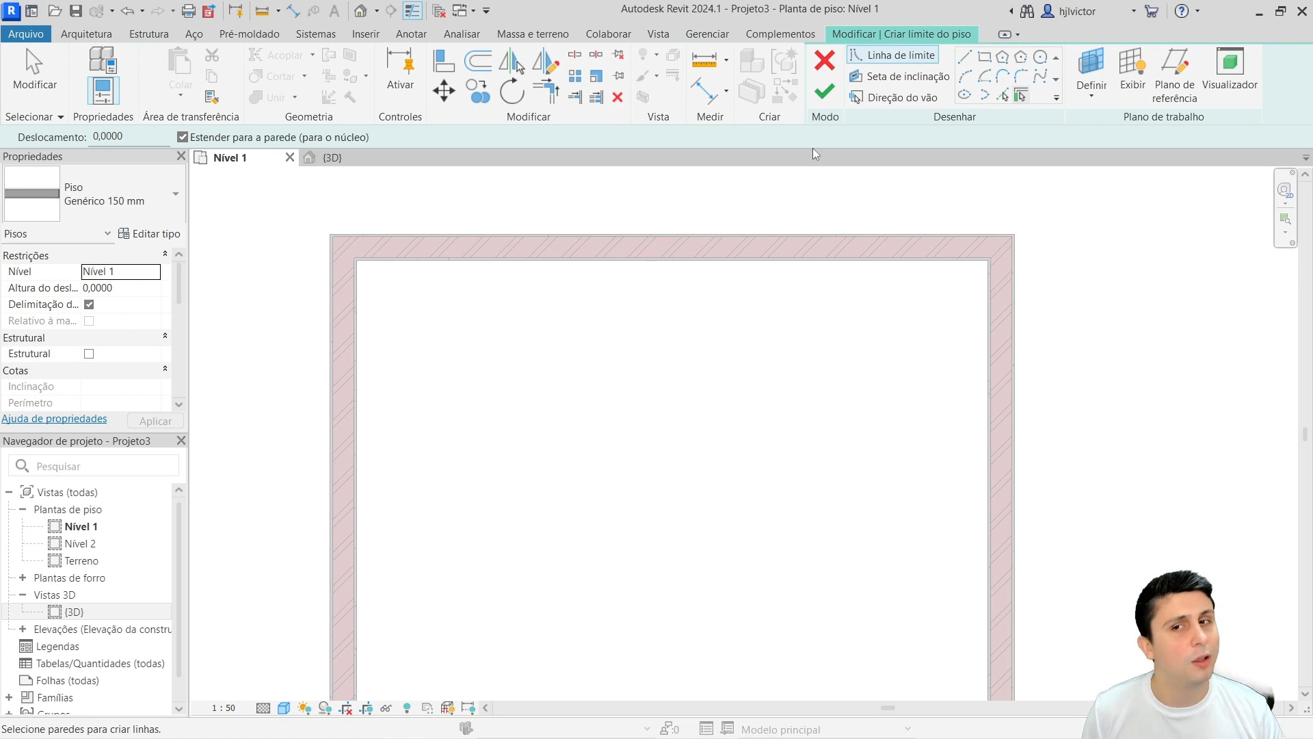
{"action": "left_click", "coordinate": [985, 58]}
{"action": "scroll", "coordinate": [324, 230], "scroll_direction": "up", "scroll_amount": 4}
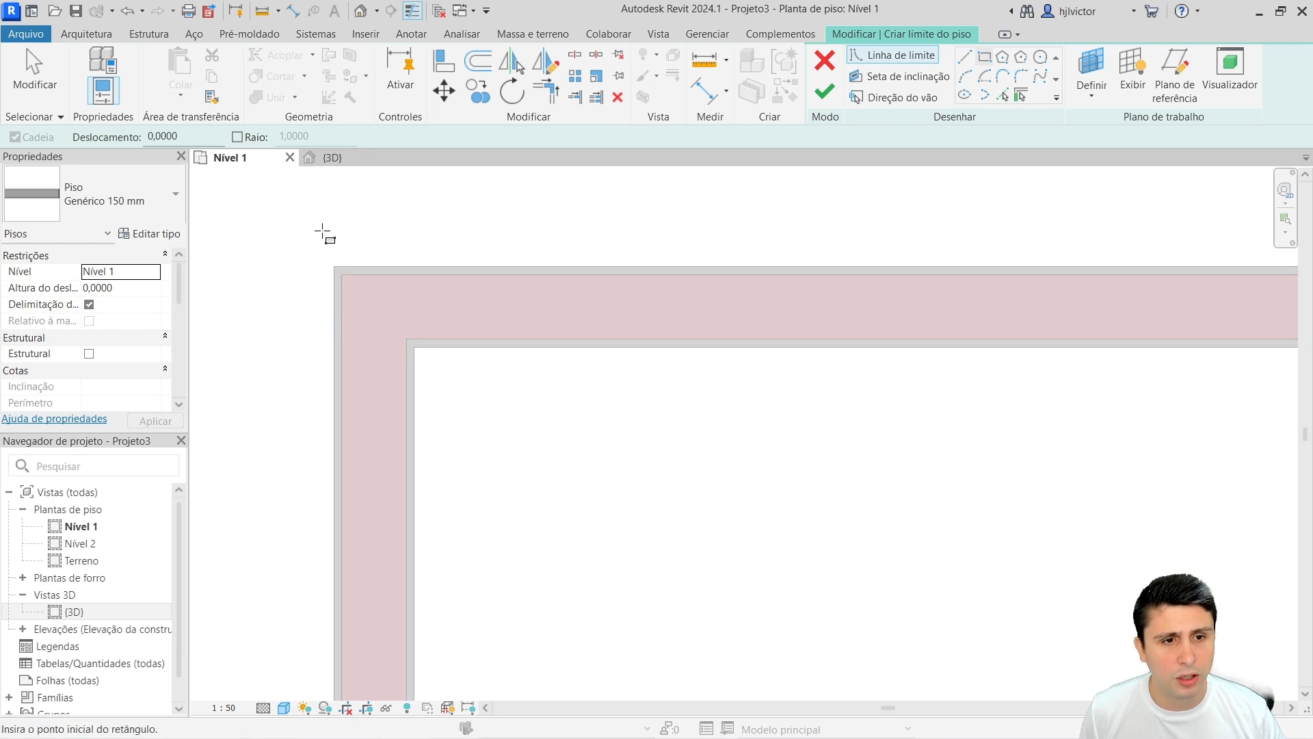
{"action": "scroll", "coordinate": [324, 233], "scroll_direction": "up", "scroll_amount": 2}
{"action": "left_click", "coordinate": [337, 278]}
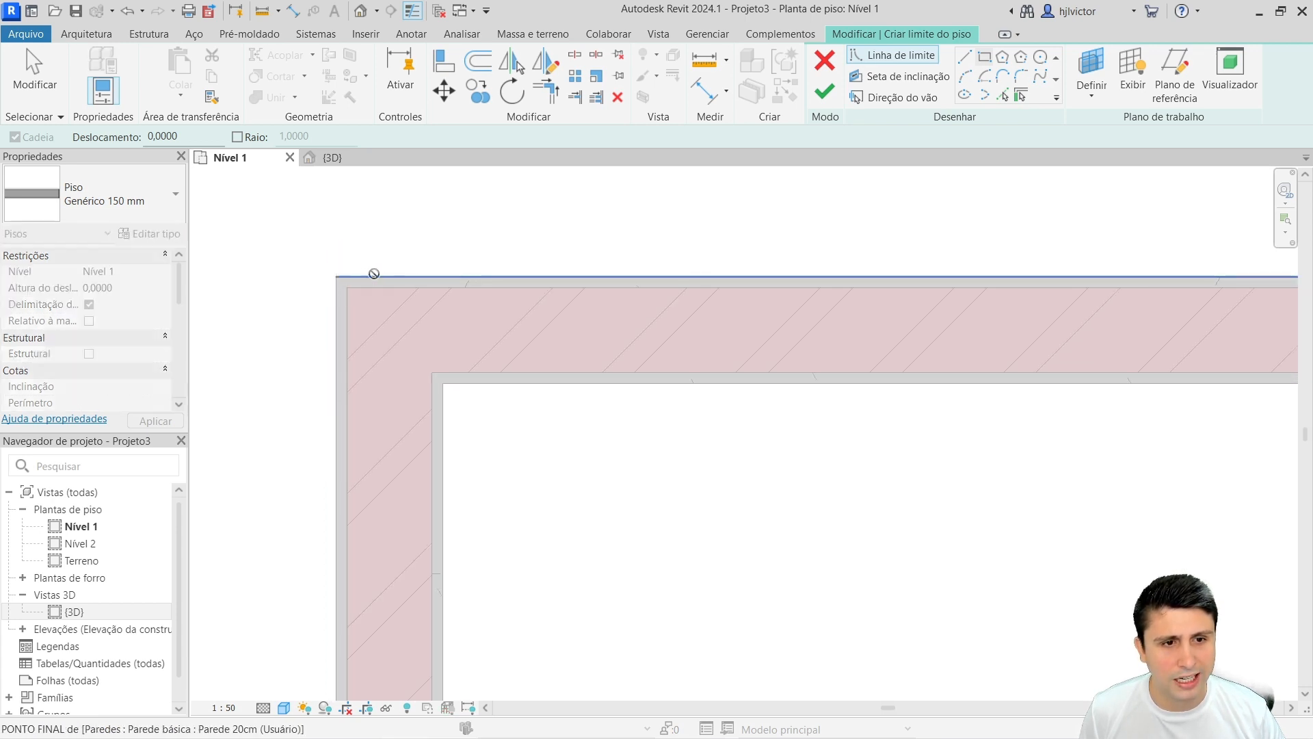
{"action": "scroll", "coordinate": [345, 239], "scroll_direction": "down", "scroll_amount": 3}
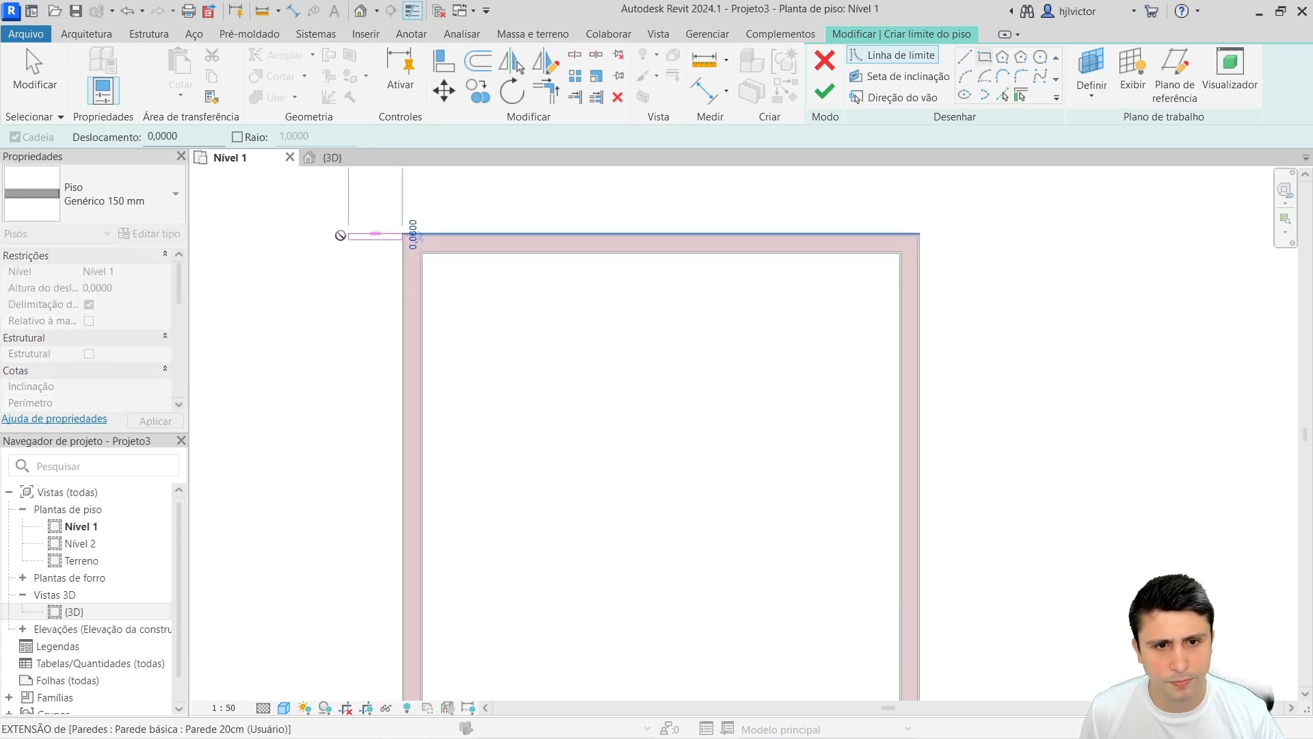
{"action": "scroll", "coordinate": [342, 236], "scroll_direction": "down", "scroll_amount": 3}
{"action": "scroll", "coordinate": [619, 536], "scroll_direction": "up", "scroll_amount": 8}
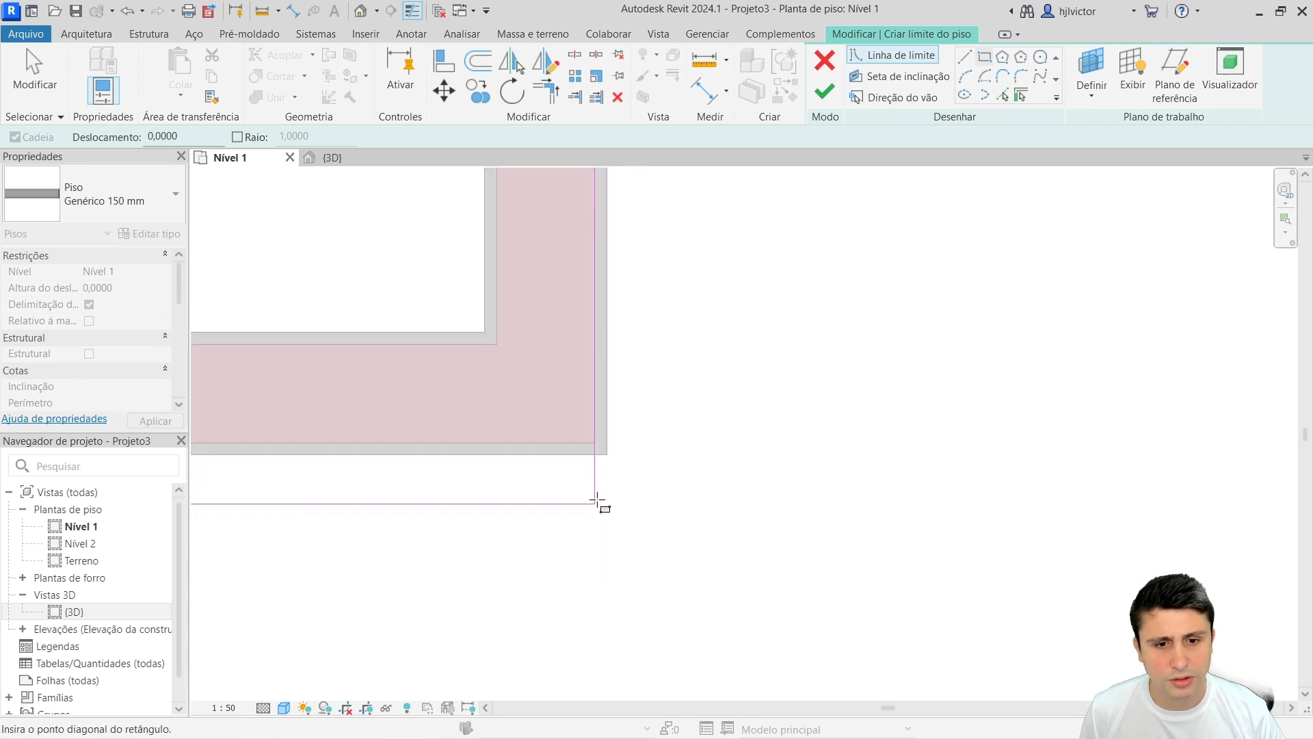
{"action": "left_click", "coordinate": [607, 454]}
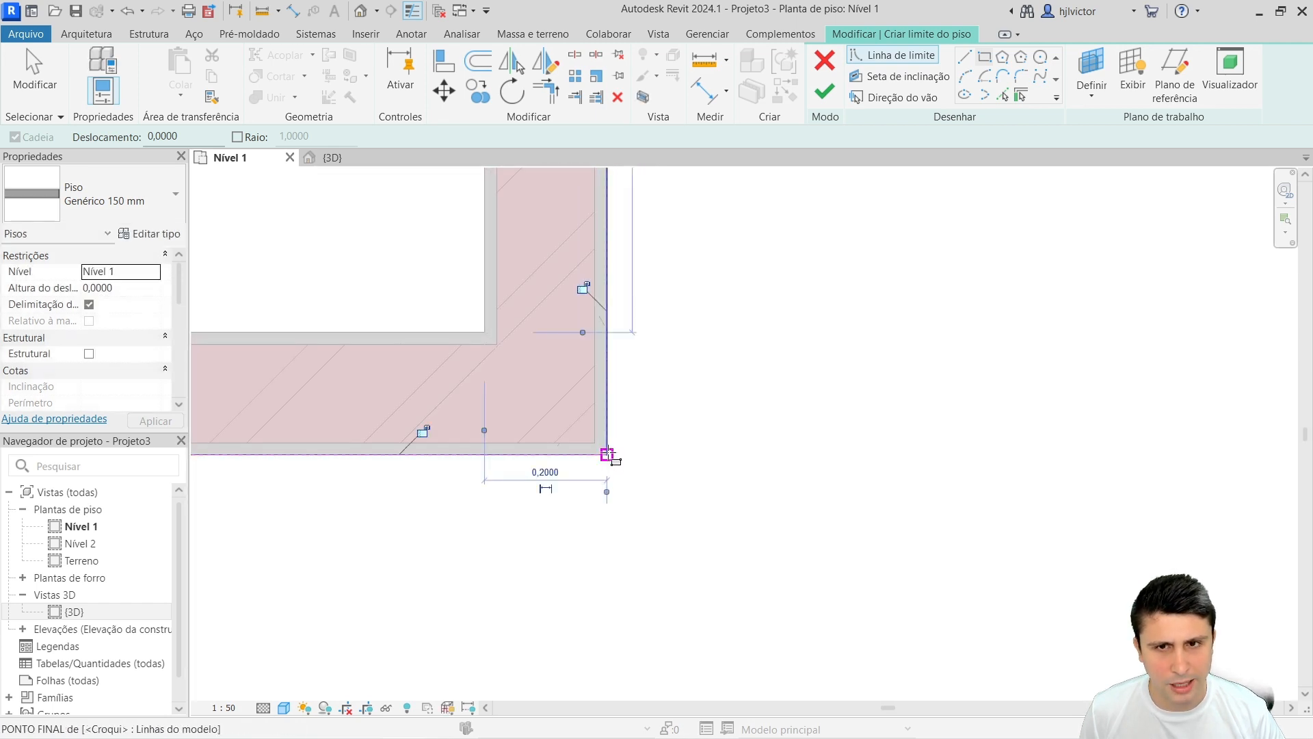
{"action": "left_click", "coordinate": [825, 91]}
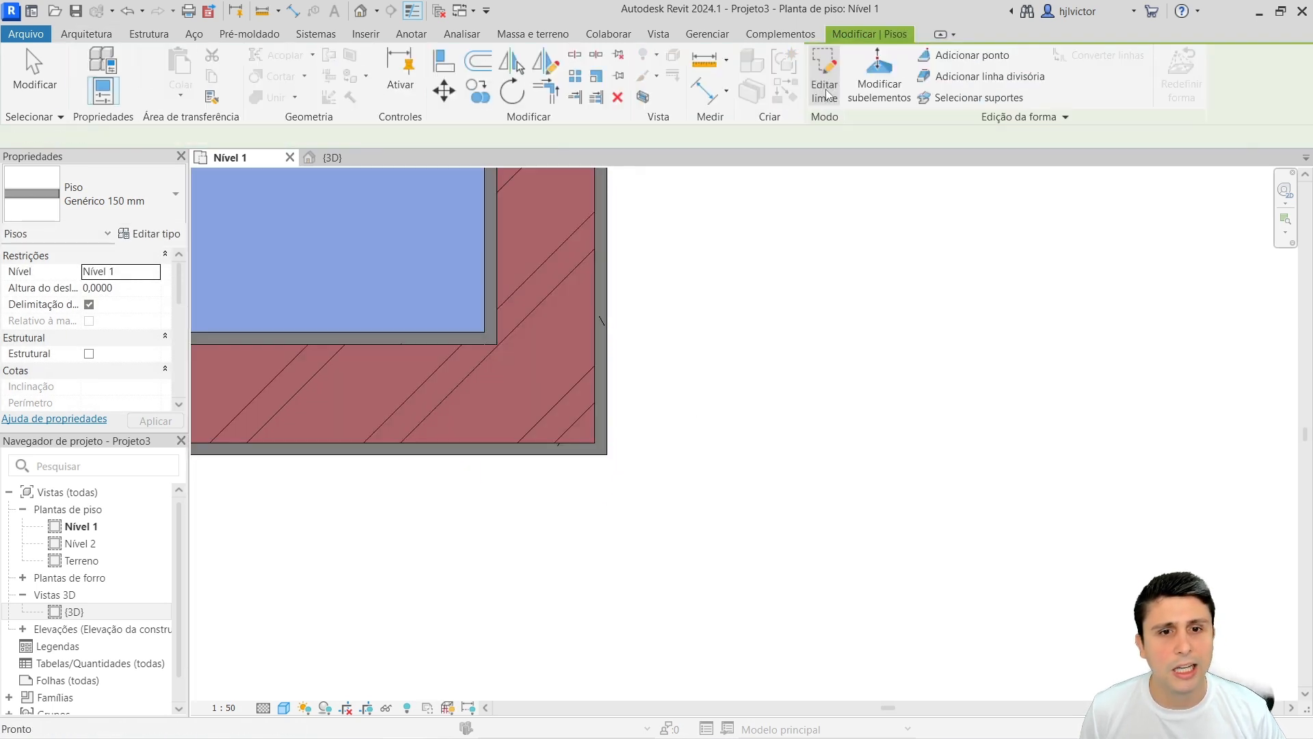
{"action": "scroll", "coordinate": [740, 438], "scroll_direction": "down", "scroll_amount": 5}
{"action": "scroll", "coordinate": [655, 316], "scroll_direction": "up", "scroll_amount": 3}
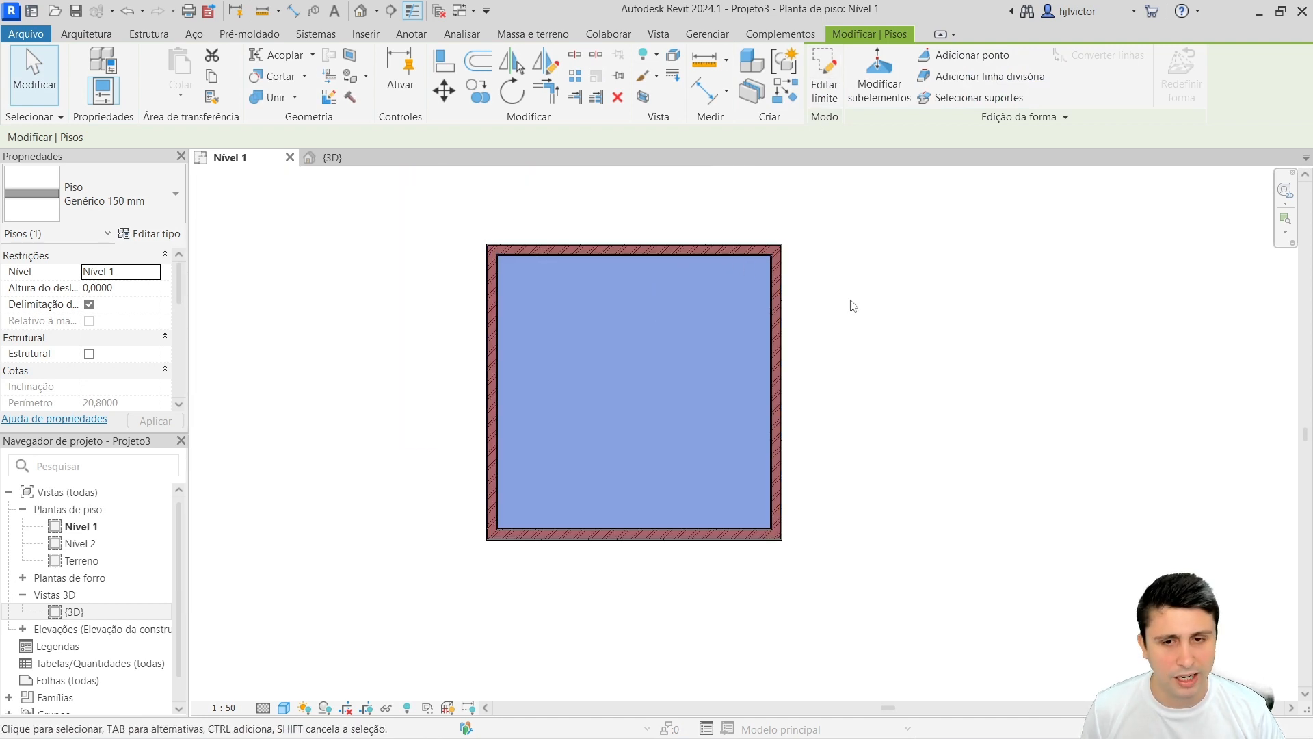
Inspect the floor slab's edge beneath the walls in the {3D} view and select the floor before returning to Nível 1
{"action": "left_click", "coordinate": [795, 314]}
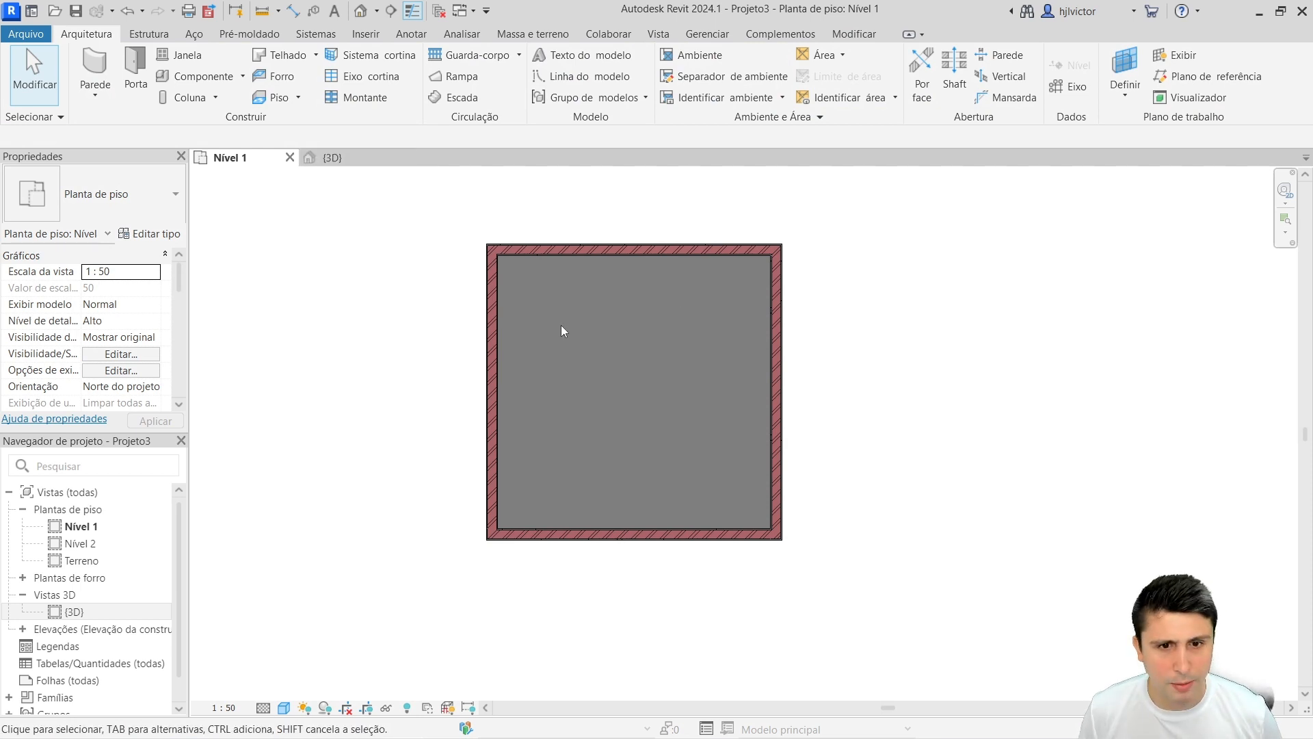
{"action": "scroll", "coordinate": [561, 259], "scroll_direction": "up", "scroll_amount": 2}
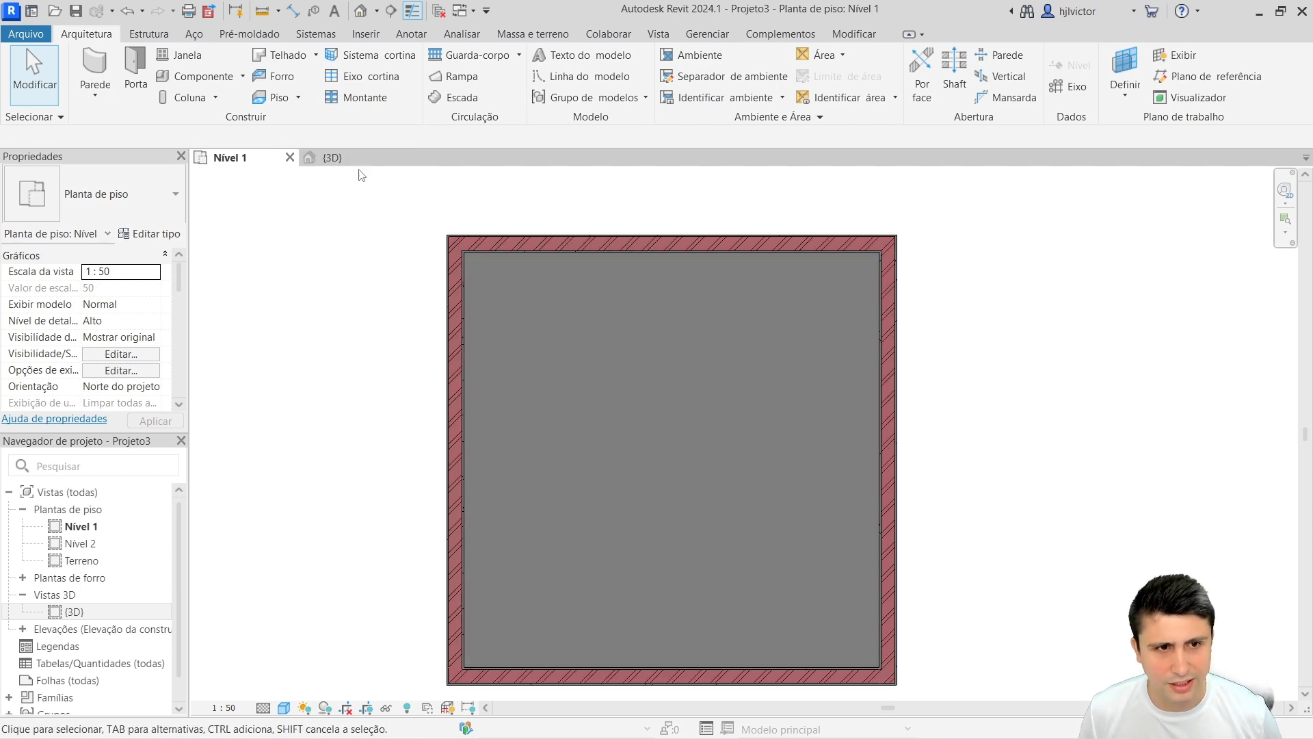
{"action": "left_click", "coordinate": [342, 158]}
{"action": "scroll", "coordinate": [582, 655], "scroll_direction": "up", "scroll_amount": 4}
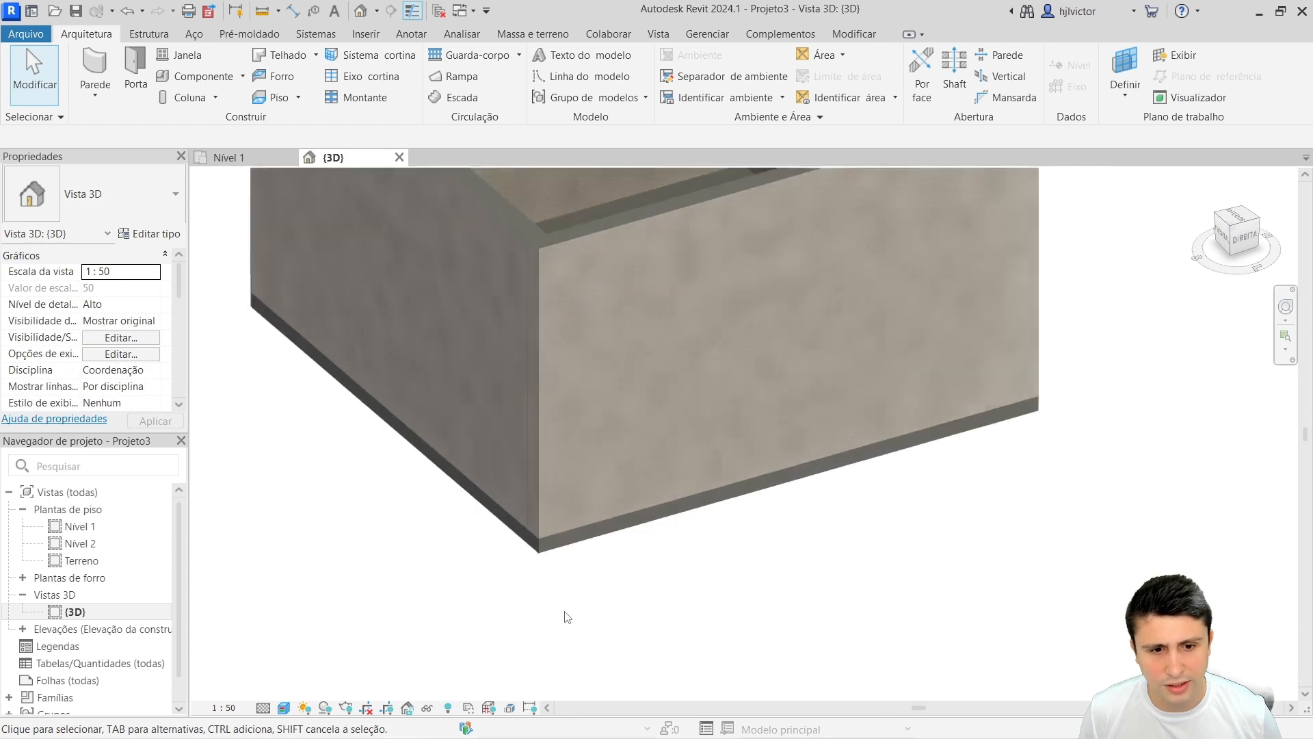
{"action": "left_click", "coordinate": [539, 536]}
{"action": "left_click", "coordinate": [226, 157]}
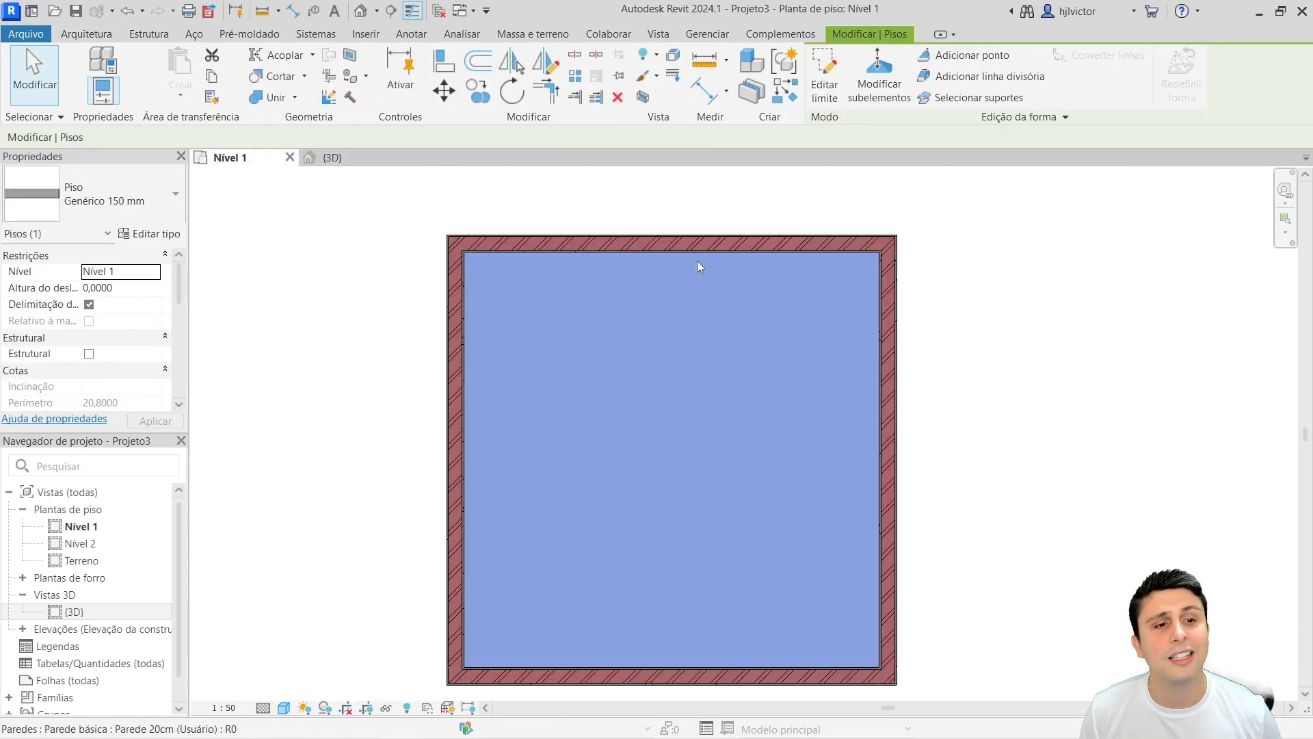
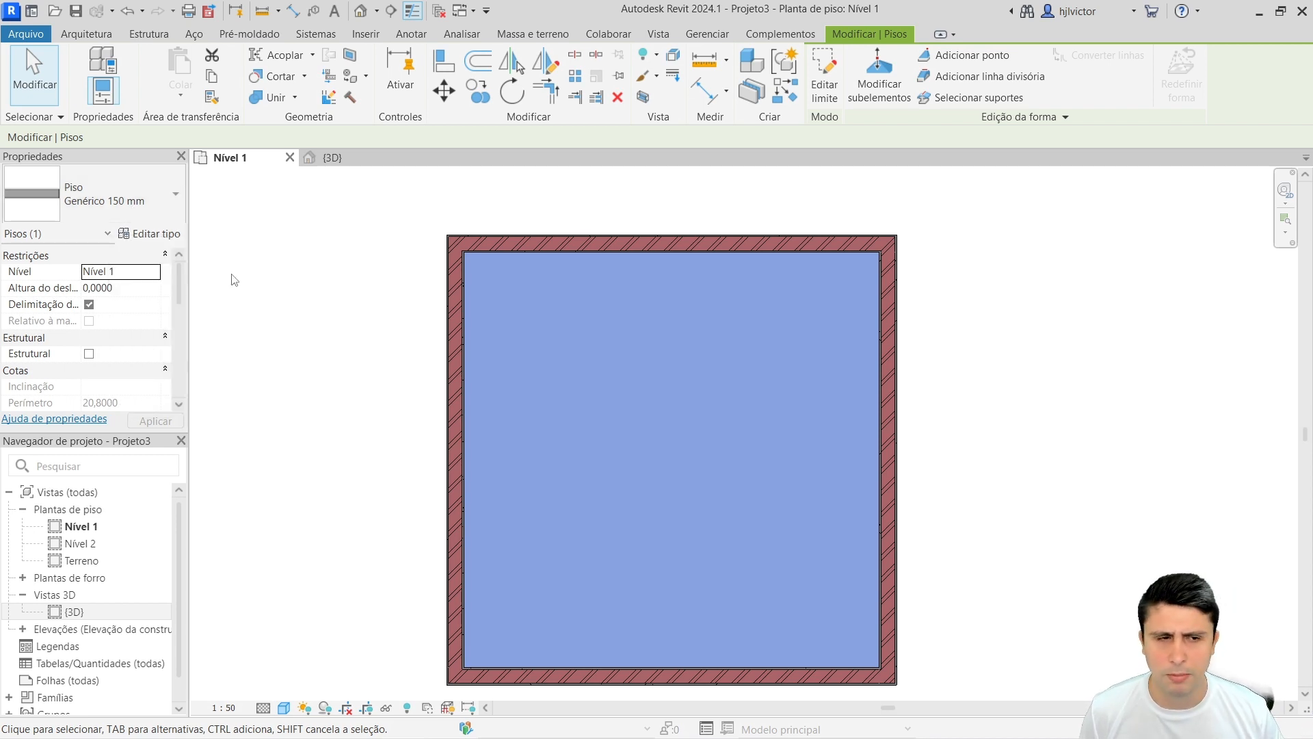
Review the type properties of the Genérico 150 mm floor and leave them without making changes
{"action": "left_click", "coordinate": [149, 233]}
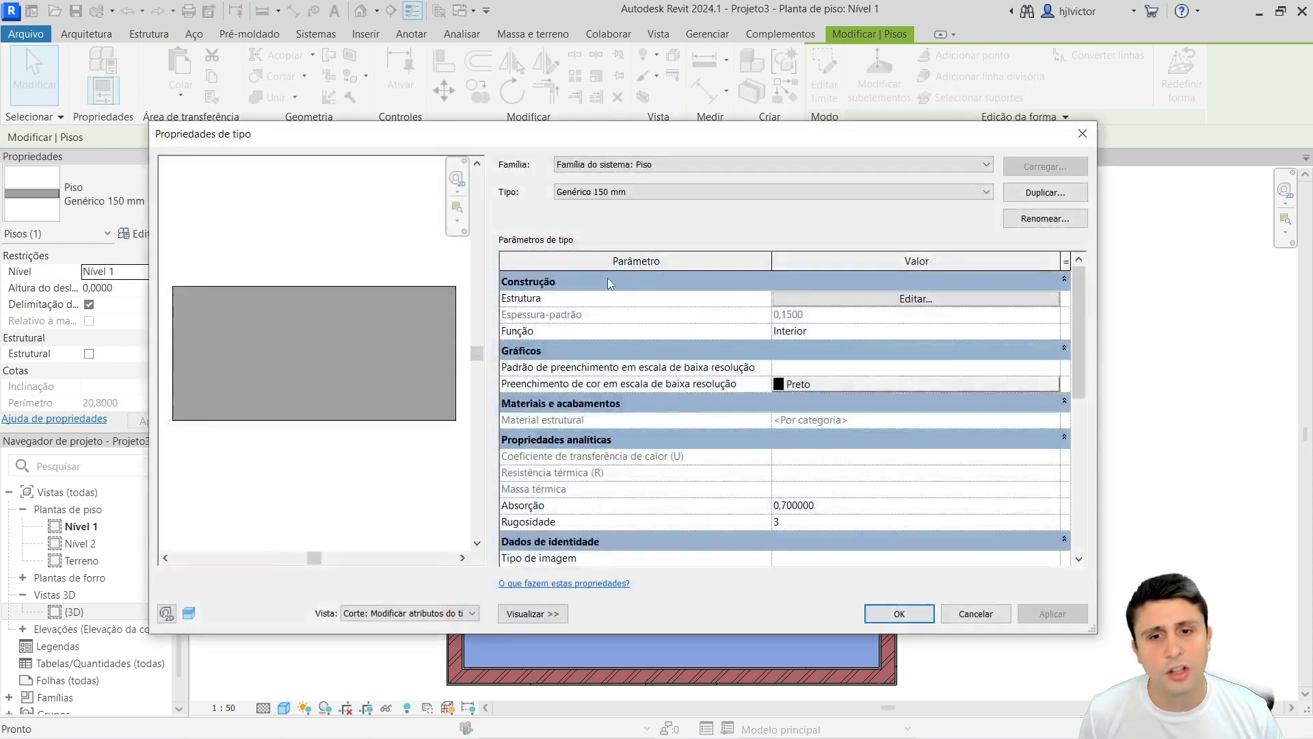
{"action": "left_click", "coordinate": [960, 611]}
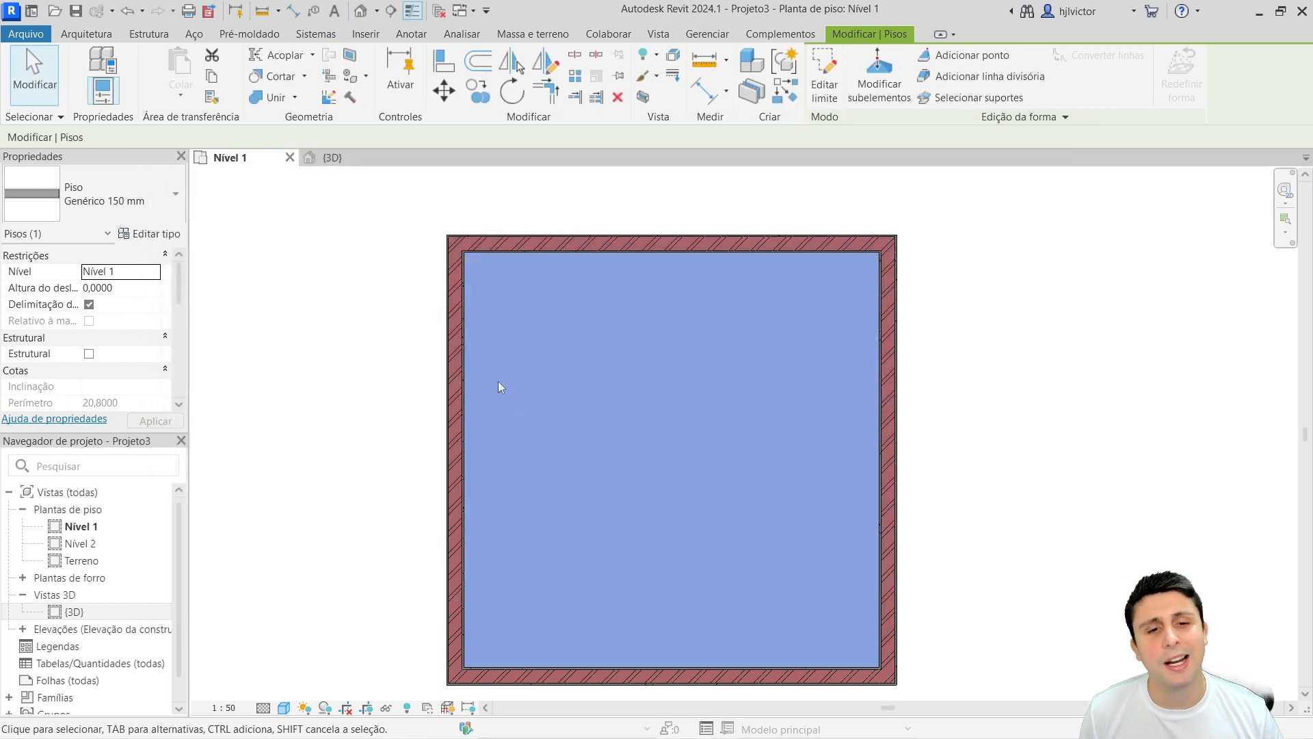
{"action": "left_click", "coordinate": [249, 362]}
{"action": "scroll", "coordinate": [307, 357], "scroll_direction": "down", "scroll_amount": 2}
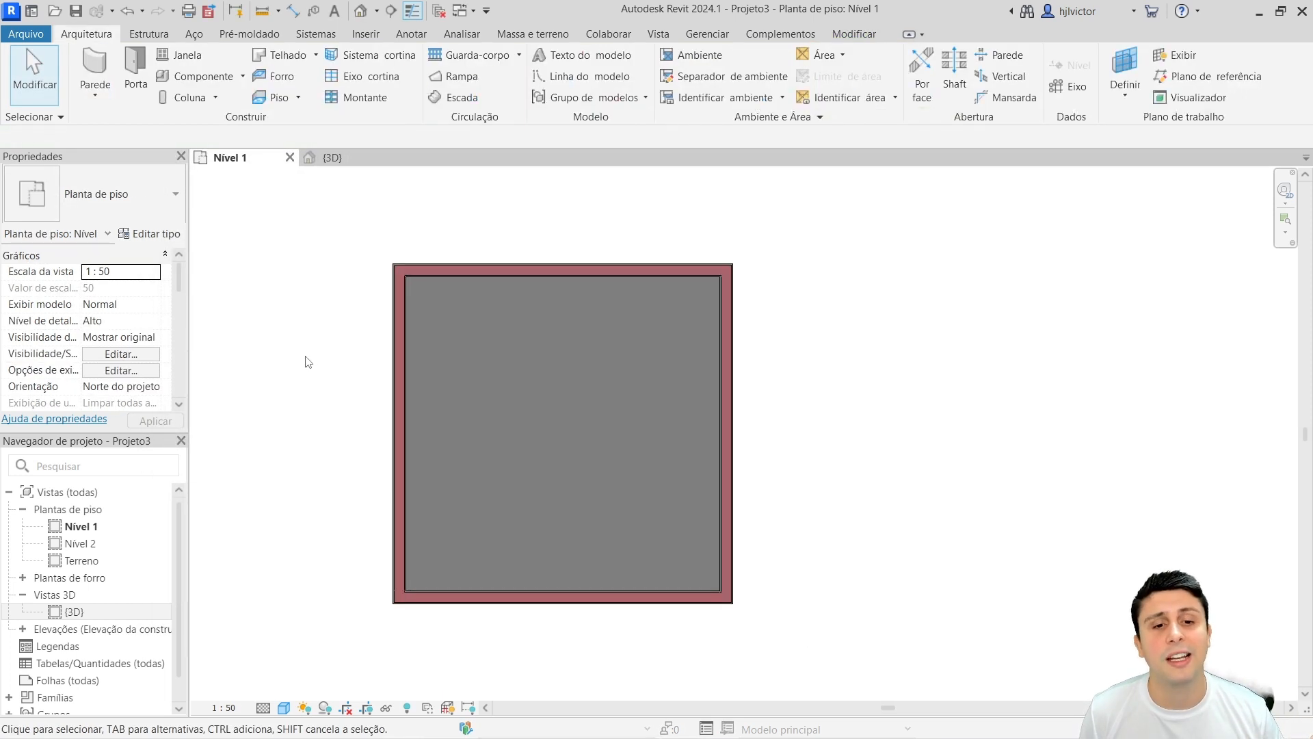
{"action": "scroll", "coordinate": [504, 360], "scroll_direction": "up", "scroll_amount": 1}
Examine the whole room with its floor and walls from an elevated angle in the {3D} view
{"action": "left_click", "coordinate": [342, 159]}
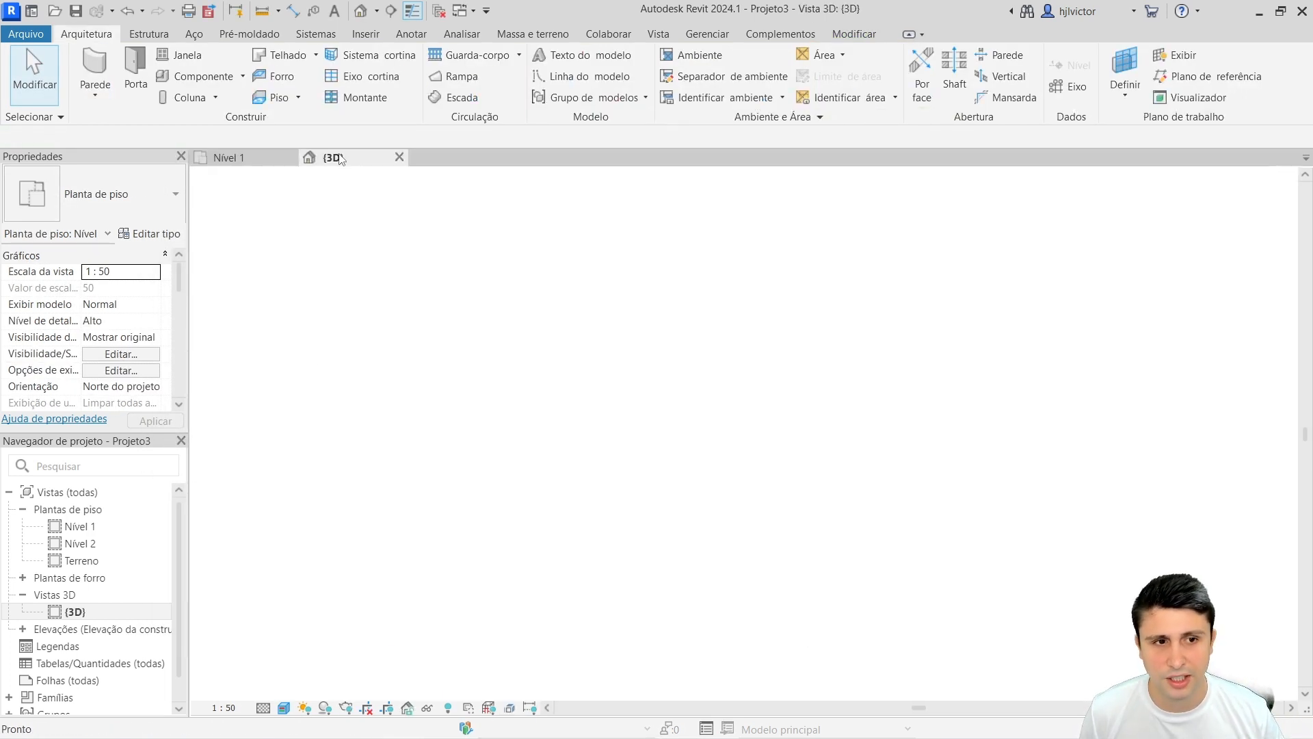
{"action": "scroll", "coordinate": [616, 424], "scroll_direction": "down", "scroll_amount": 3}
{"action": "middle_click_drag", "start_coordinate": [777, 409], "coordinate": [862, 466], "text": "shift"}
{"action": "scroll", "coordinate": [645, 416], "scroll_direction": "down", "scroll_amount": 2}
{"action": "middle_click_drag", "start_coordinate": [649, 427], "coordinate": [677, 360], "text": "shift"}
{"action": "scroll", "coordinate": [645, 330], "scroll_direction": "up", "scroll_amount": 4}
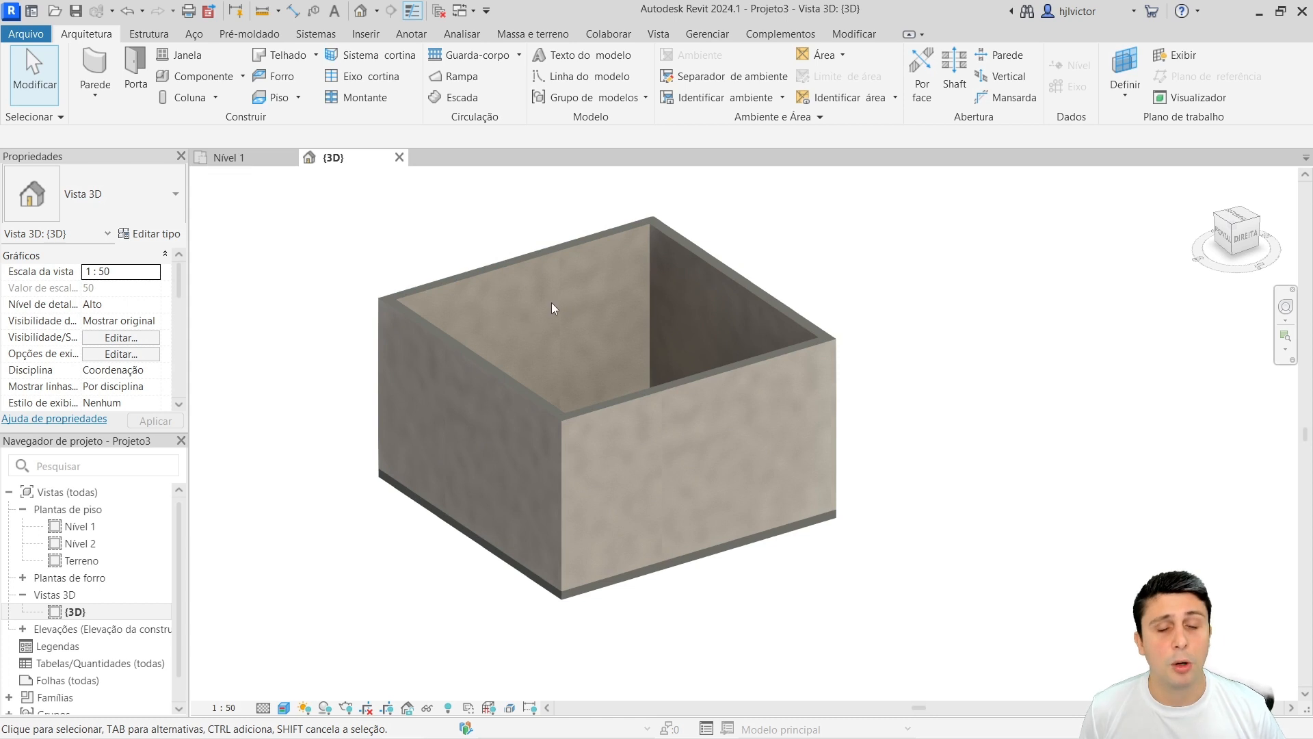
{"action": "scroll", "coordinate": [769, 378], "scroll_direction": "down", "scroll_amount": 2}
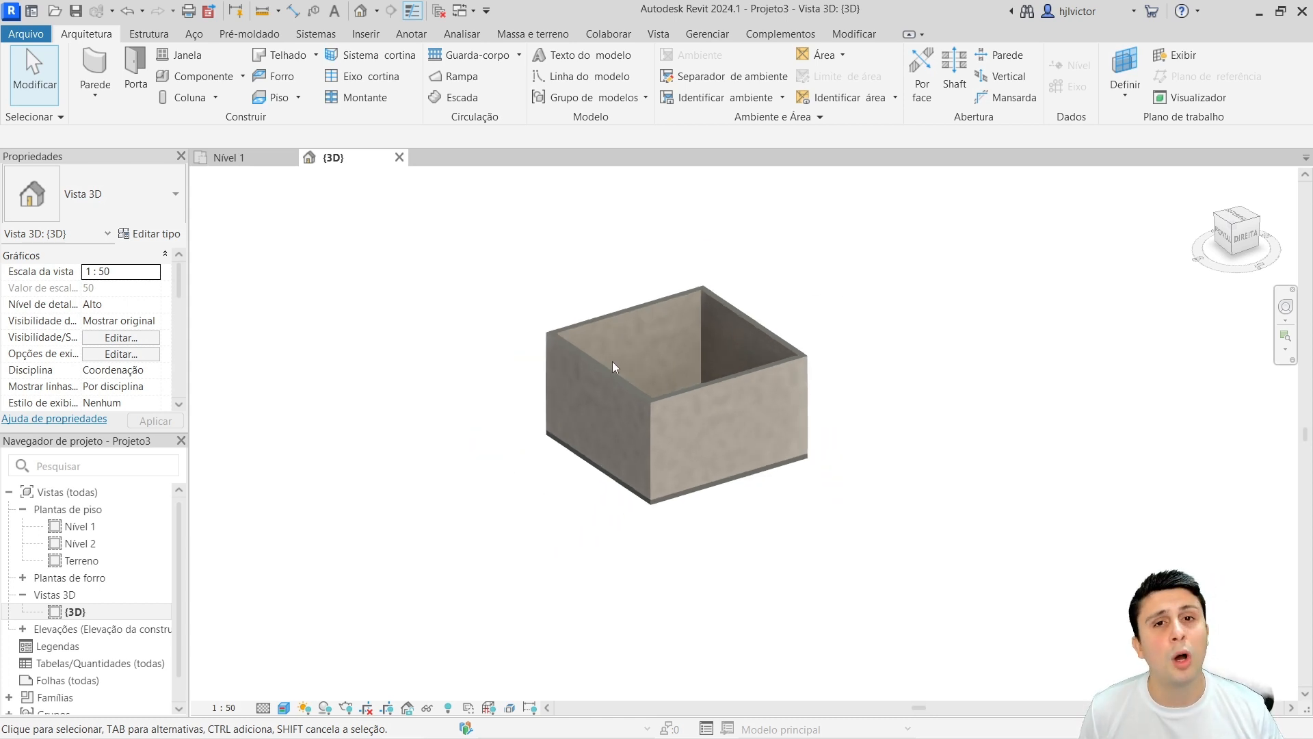
Examine the room and the elevation markers surrounding it in the Nível 1 plan
{"action": "left_click", "coordinate": [248, 158]}
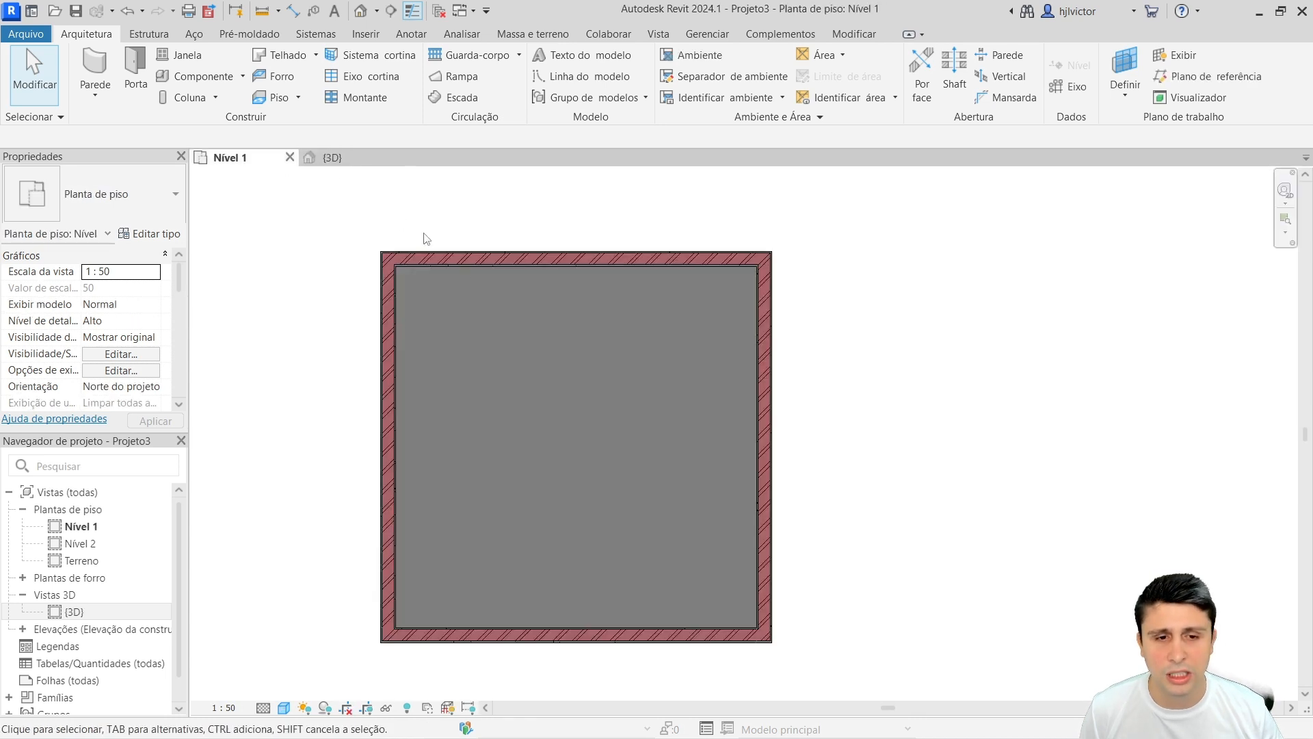
{"action": "scroll", "coordinate": [602, 374], "scroll_direction": "down", "scroll_amount": 2}
{"action": "scroll", "coordinate": [607, 382], "scroll_direction": "down", "scroll_amount": 1}
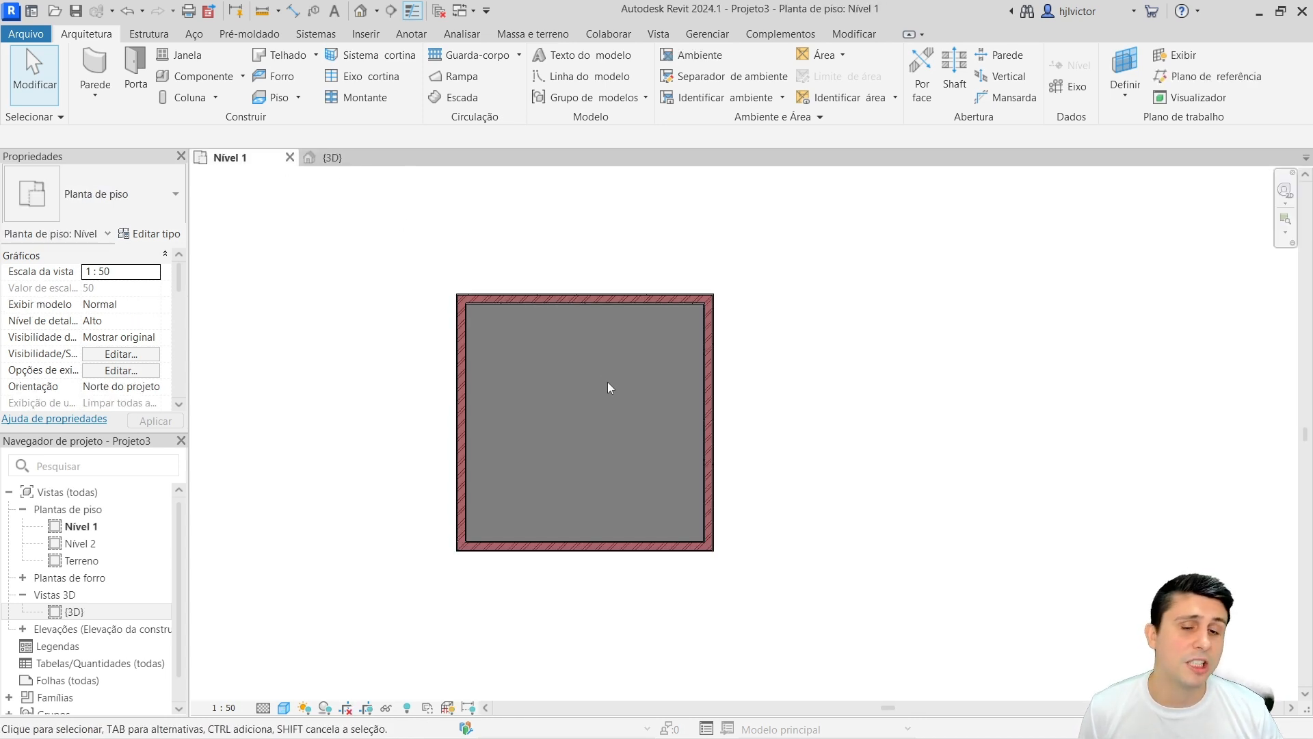
{"action": "scroll", "coordinate": [654, 422], "scroll_direction": "down", "scroll_amount": 3}
{"action": "scroll", "coordinate": [820, 452], "scroll_direction": "down", "scroll_amount": 1}
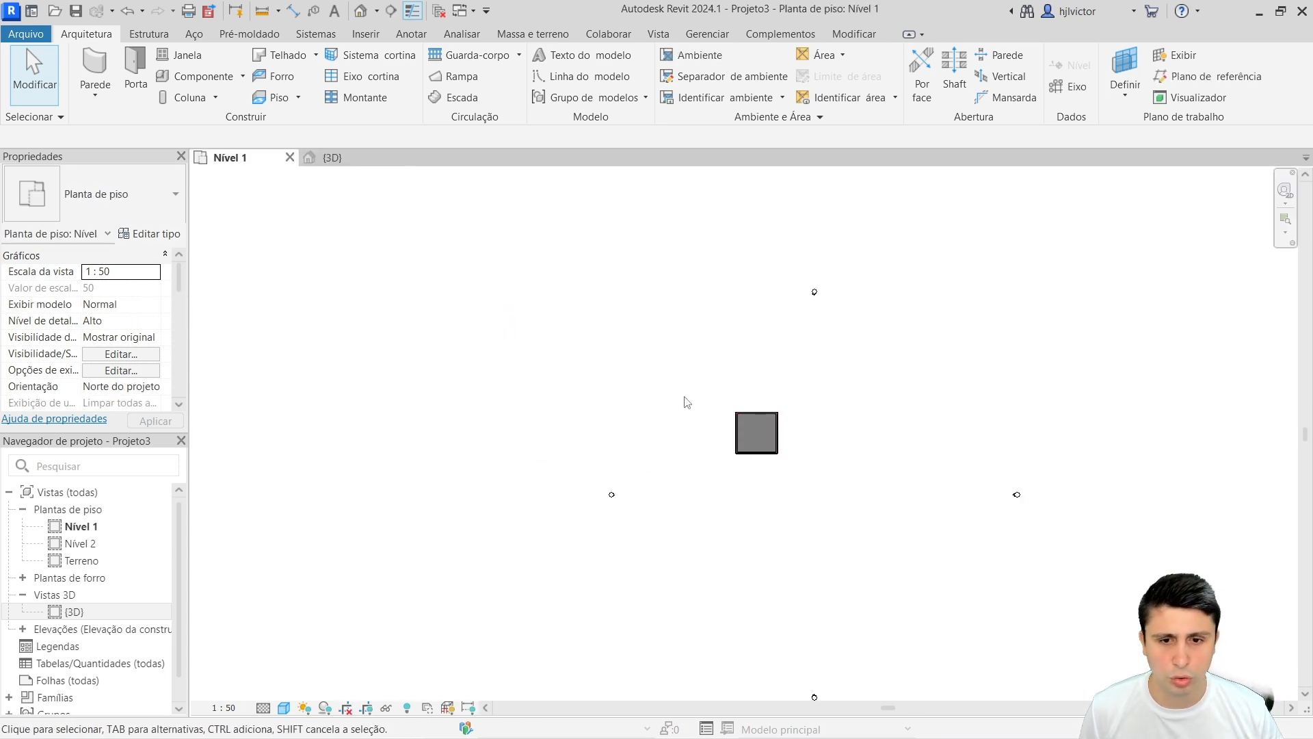
{"action": "scroll", "coordinate": [757, 437], "scroll_direction": "up", "scroll_amount": 6}
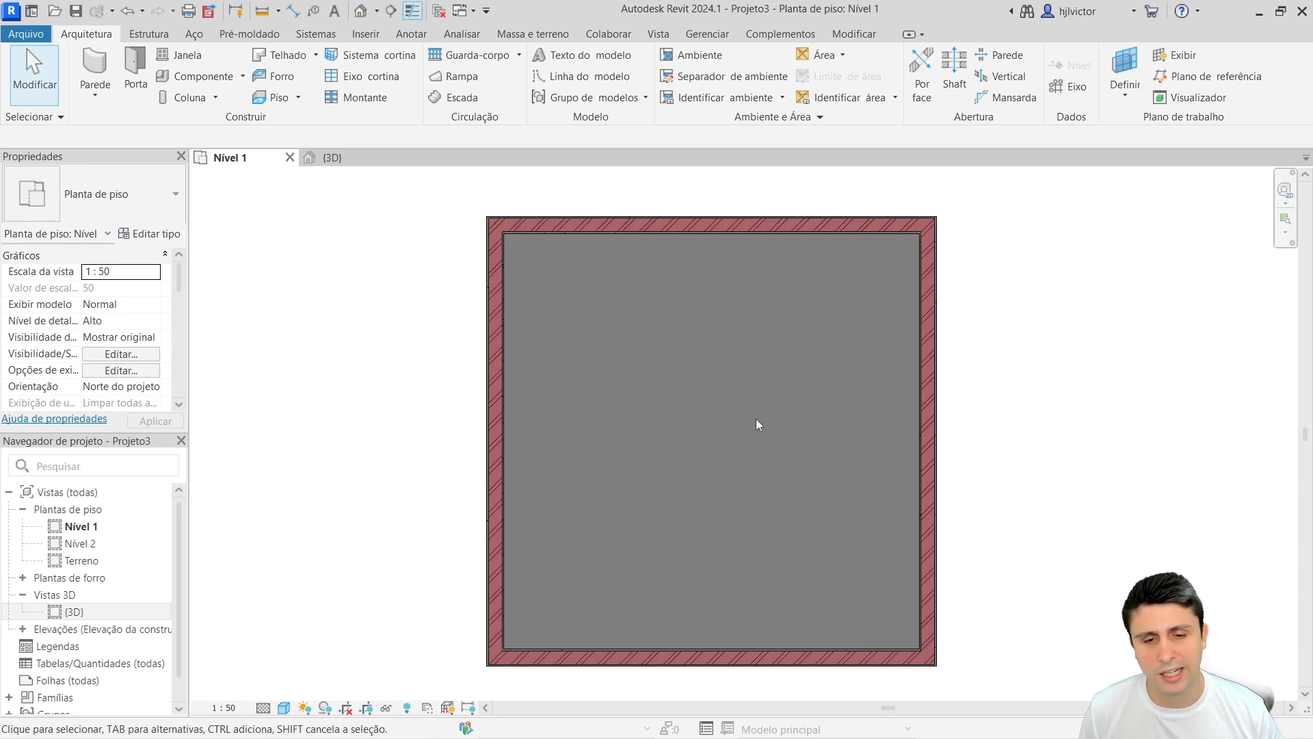
{"action": "scroll", "coordinate": [1043, 396], "scroll_direction": "down", "scroll_amount": 3}
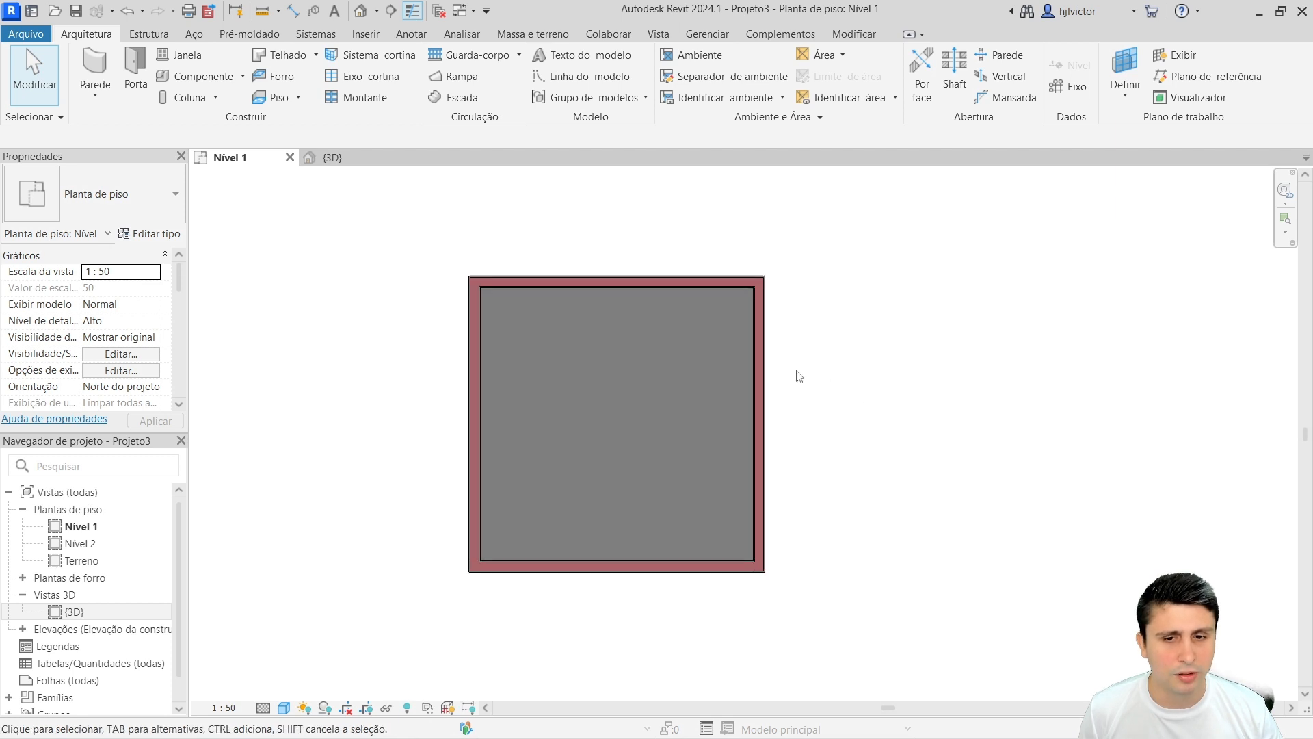
{"action": "middle_click_drag", "start_coordinate": [797, 375], "coordinate": [718, 322]}
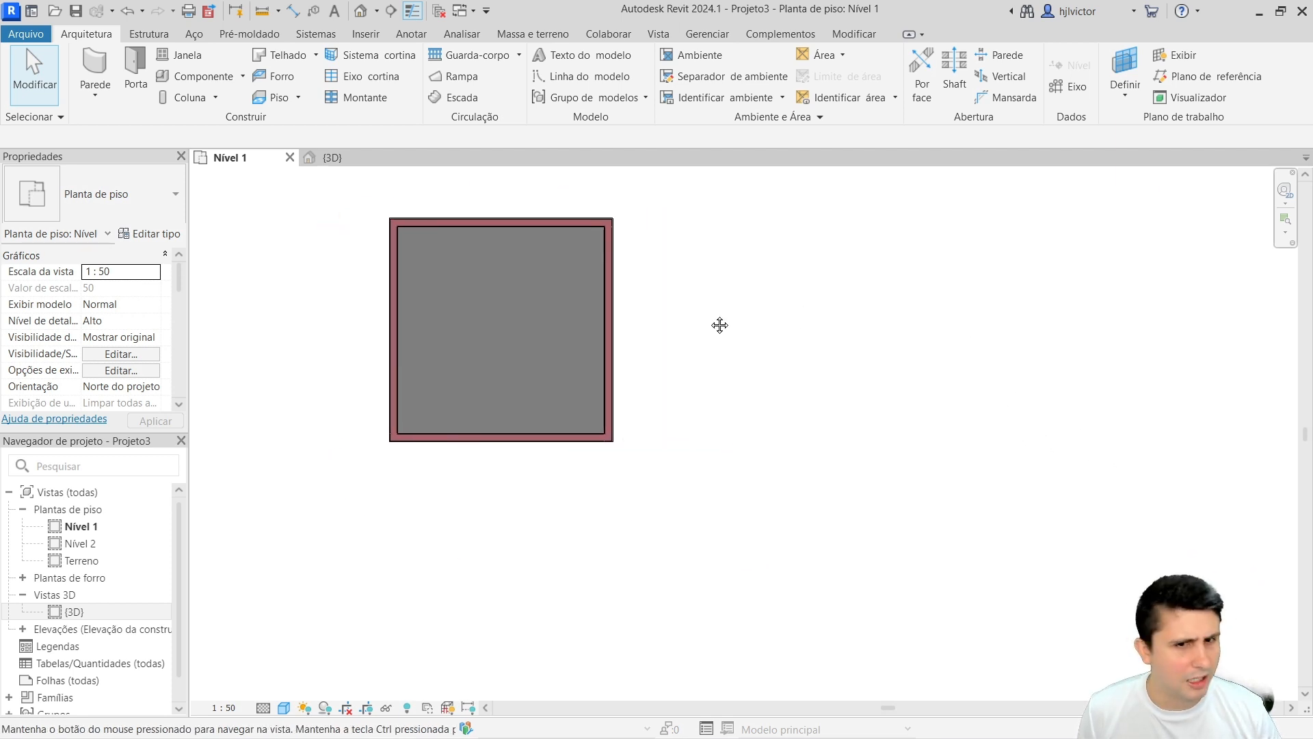
{"action": "scroll", "coordinate": [524, 258], "scroll_direction": "up", "scroll_amount": 2}
Inspect the walled room again at close range in the {3D} view
{"action": "left_click", "coordinate": [332, 157]}
{"action": "middle_click_drag", "start_coordinate": [848, 329], "coordinate": [704, 424]}
{"action": "scroll", "coordinate": [703, 421], "scroll_direction": "down", "scroll_amount": 4}
{"action": "scroll", "coordinate": [672, 414], "scroll_direction": "up", "scroll_amount": 5}
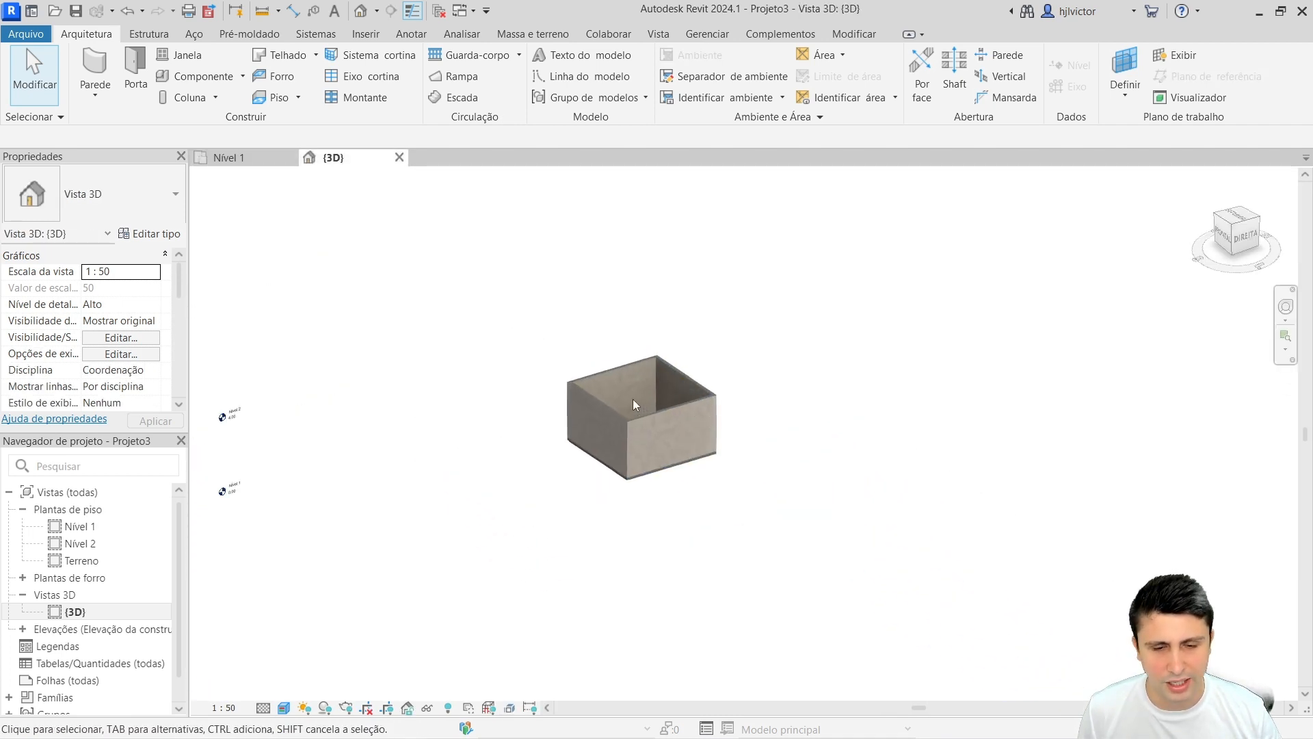
{"action": "scroll", "coordinate": [661, 433], "scroll_direction": "up", "scroll_amount": 2}
{"action": "scroll", "coordinate": [650, 375], "scroll_direction": "up", "scroll_amount": 1}
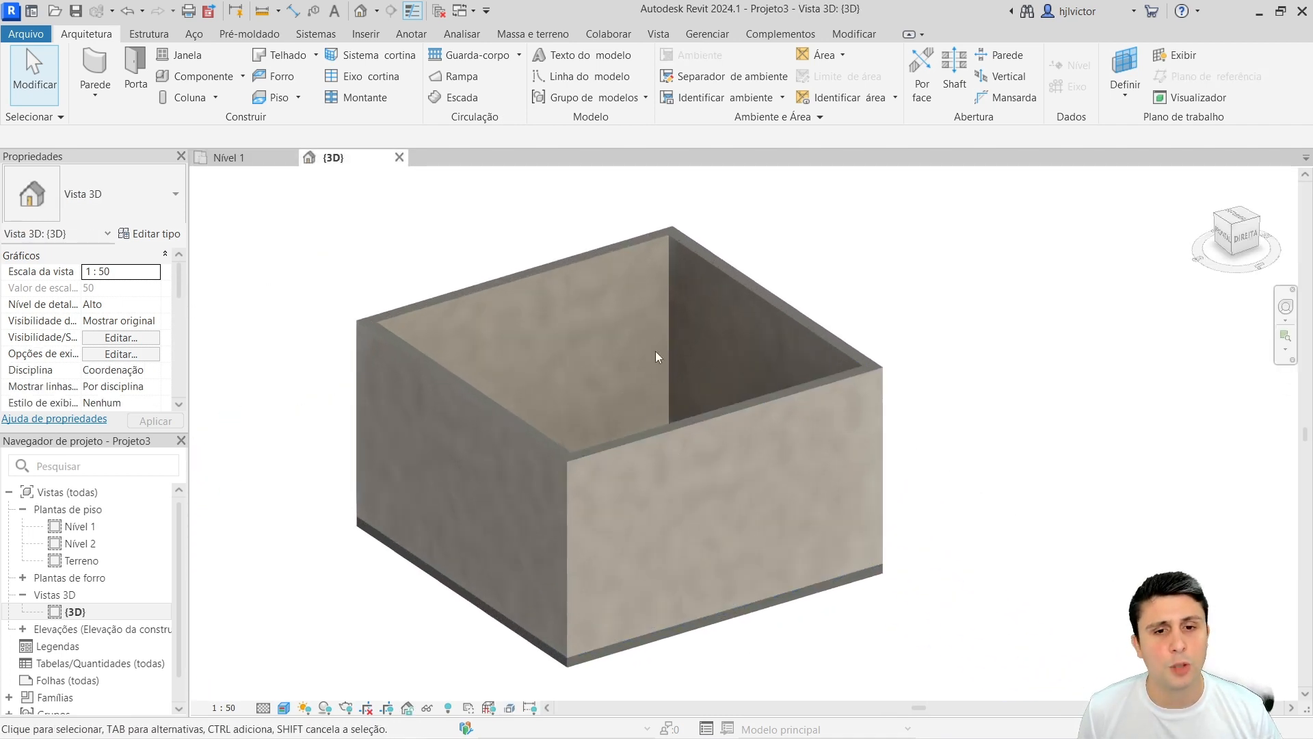
Return to the Nível 1 plan and expand the list of building elevation views in the project browser
{"action": "left_click", "coordinate": [241, 158]}
{"action": "scroll", "coordinate": [409, 248], "scroll_direction": "up", "scroll_amount": 1}
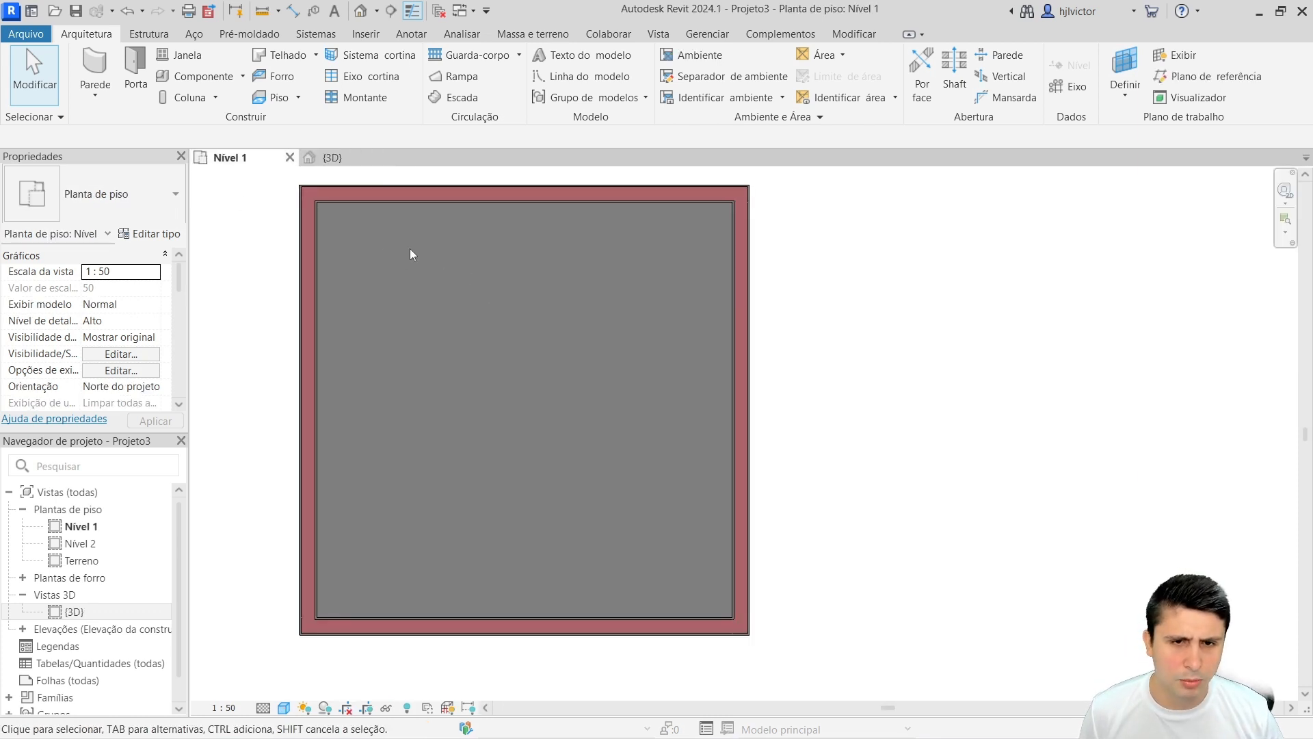
{"action": "middle_click_drag", "start_coordinate": [595, 365], "coordinate": [634, 385]}
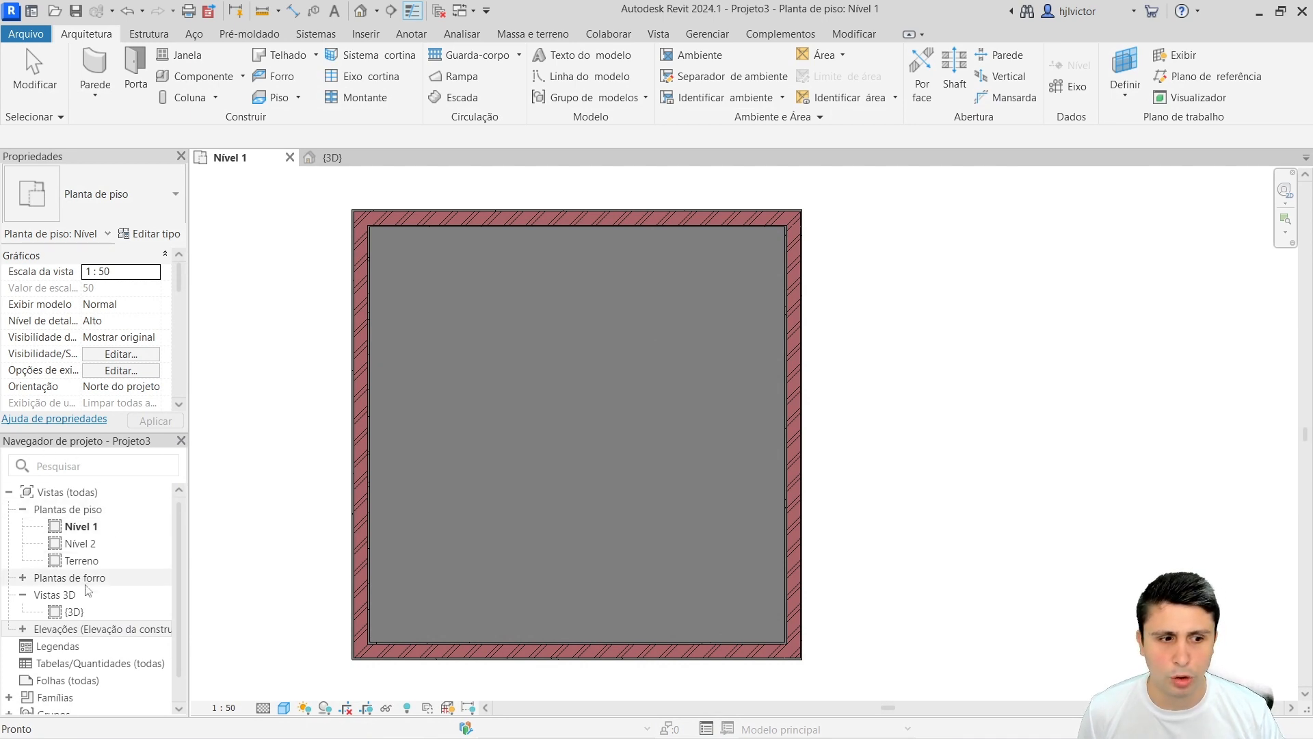
{"action": "scroll", "coordinate": [88, 590], "scroll_direction": "down", "scroll_amount": 1}
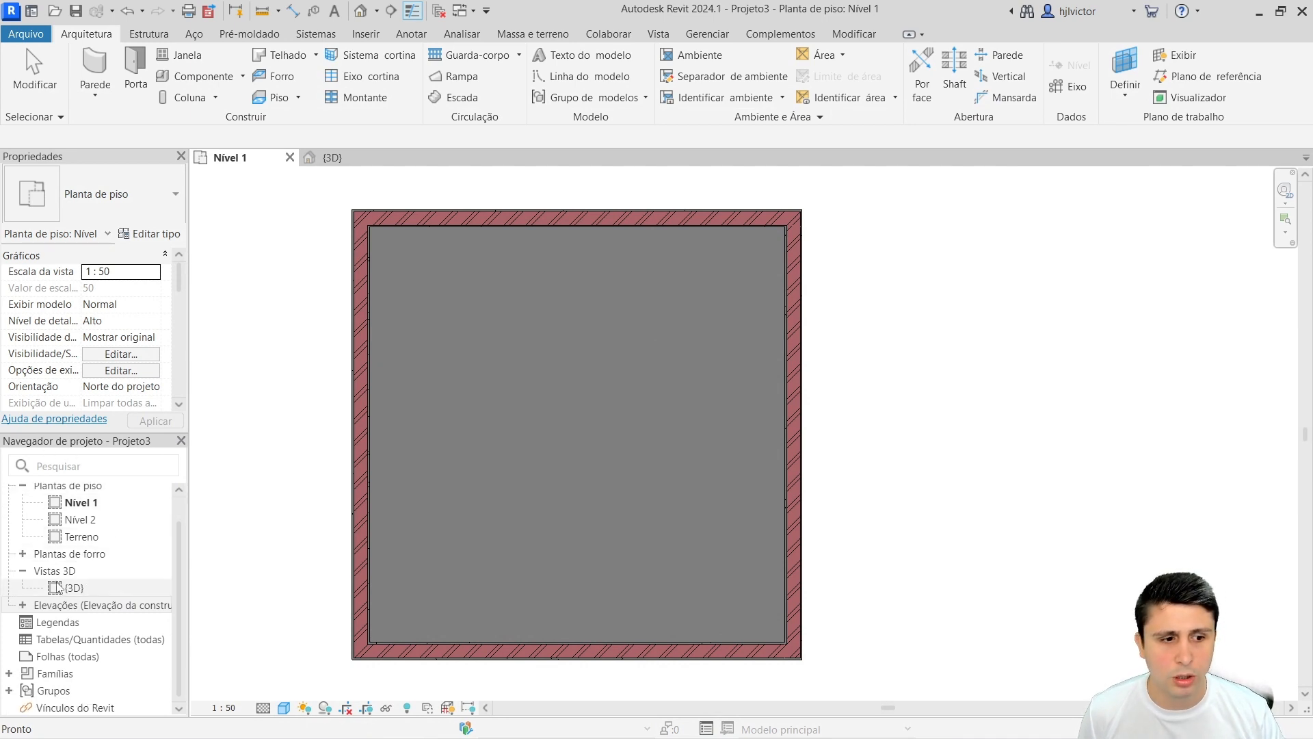
{"action": "left_click", "coordinate": [23, 606]}
{"action": "scroll", "coordinate": [86, 595], "scroll_direction": "down", "scroll_amount": 2}
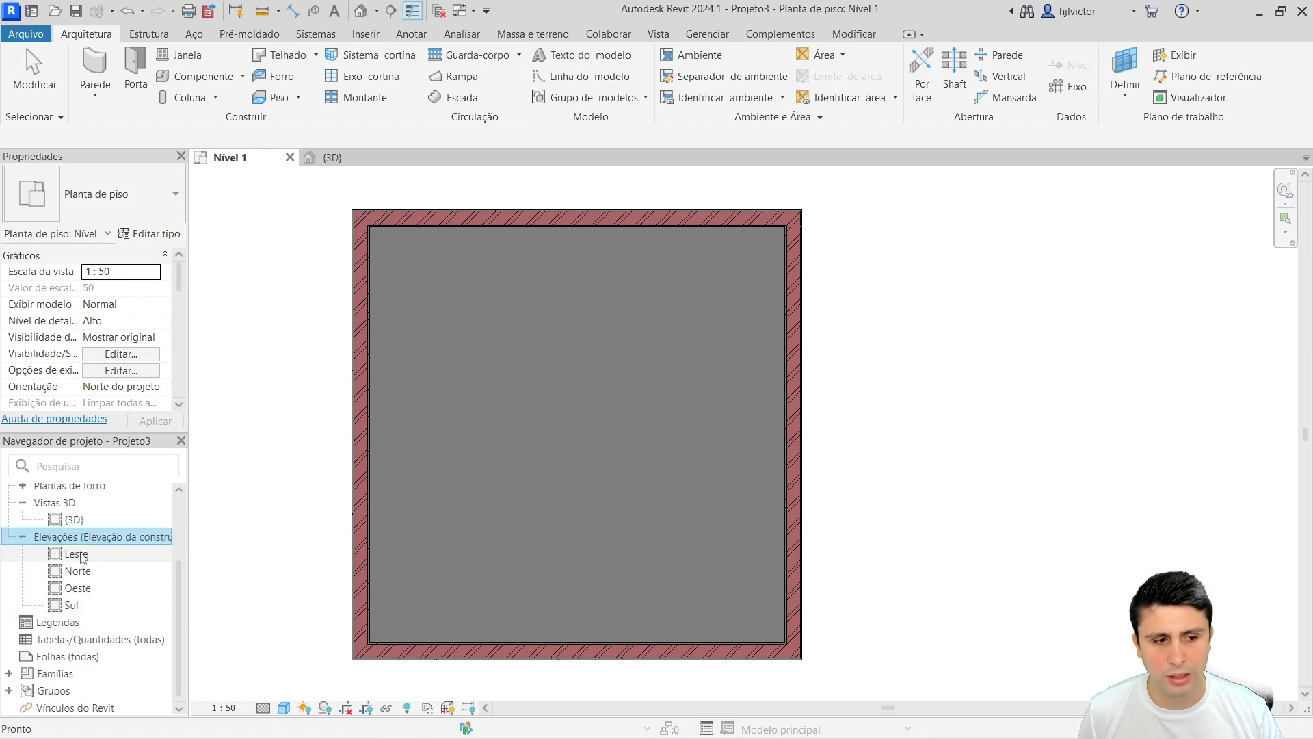
Check how the elevation markers are placed around the room in the Nível 1 plan
{"action": "scroll", "coordinate": [594, 432], "scroll_direction": "down", "scroll_amount": 4}
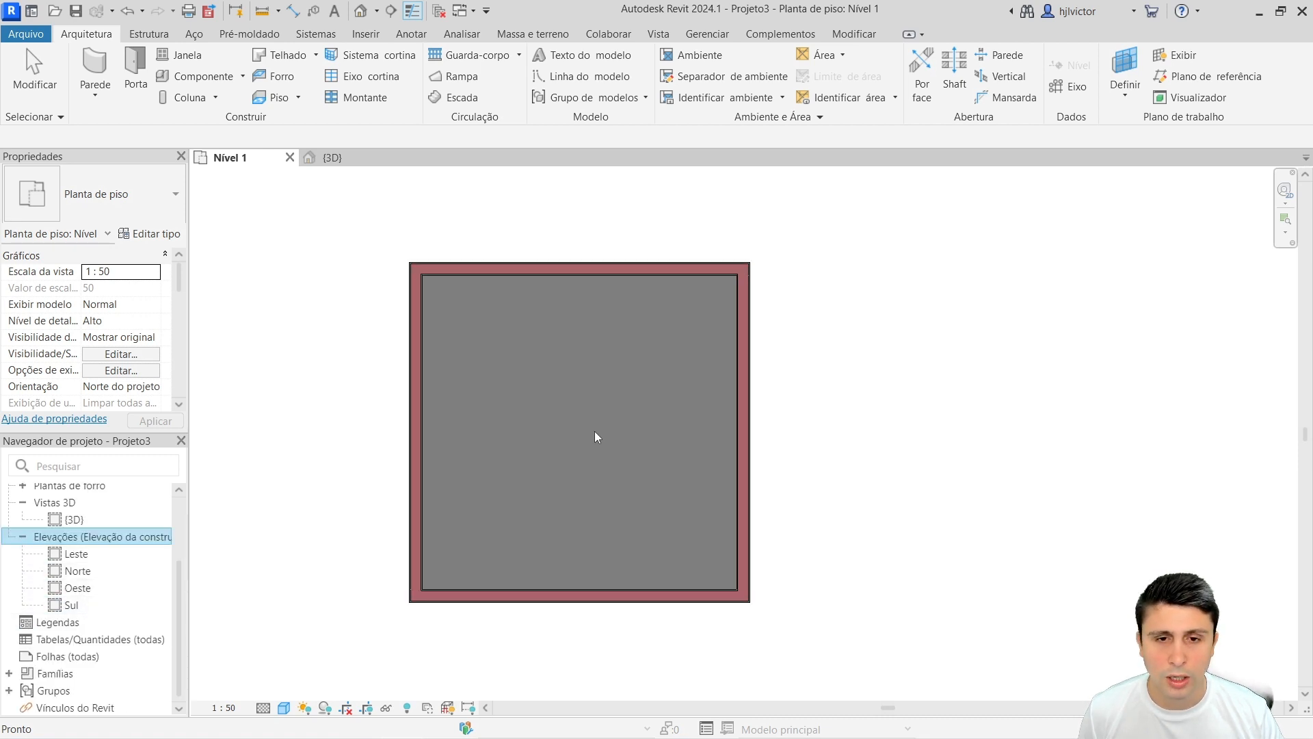
{"action": "scroll", "coordinate": [586, 434], "scroll_direction": "down", "scroll_amount": 3}
{"action": "scroll", "coordinate": [655, 397], "scroll_direction": "down", "scroll_amount": 2}
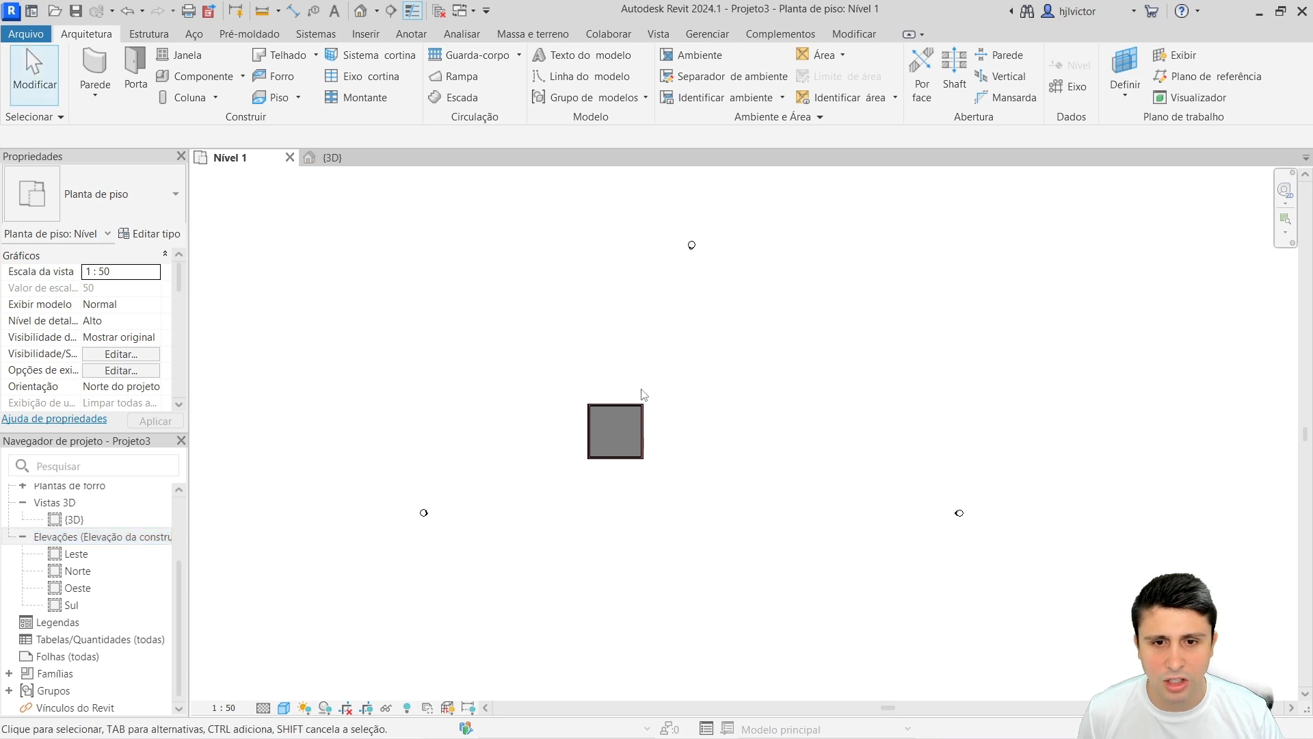
{"action": "scroll", "coordinate": [668, 360], "scroll_direction": "down", "scroll_amount": 2}
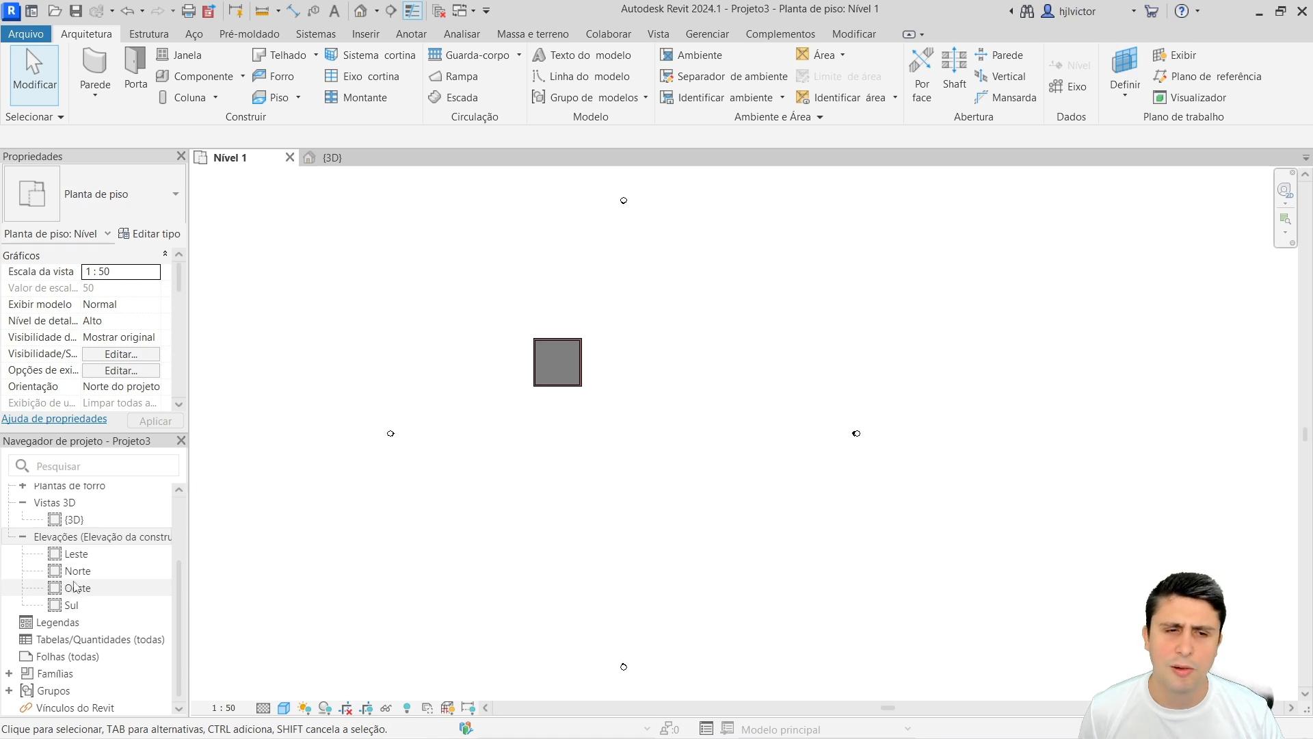
Open the Leste elevation and inspect the position of the floor and walls relative to Nível 1 and Nível 2
{"action": "double_click", "coordinate": [75, 554]}
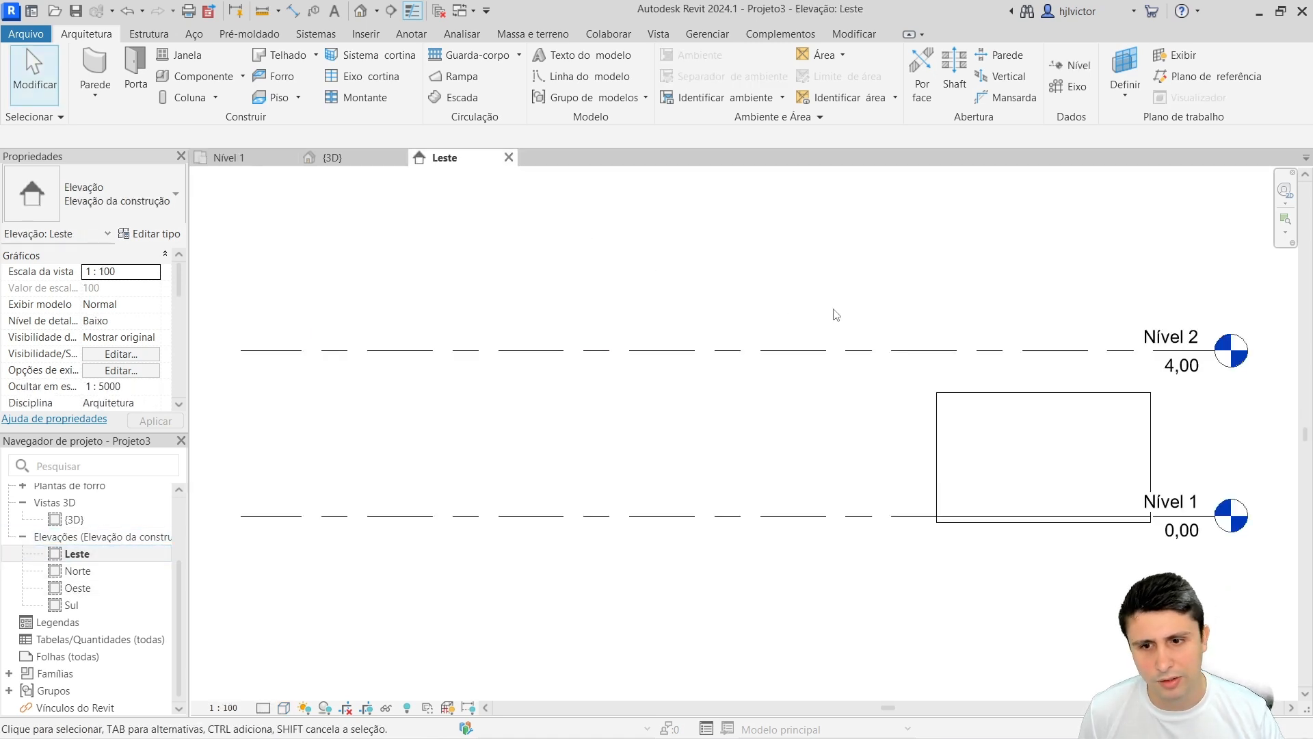
{"action": "middle_click_drag", "start_coordinate": [836, 319], "coordinate": [604, 284]}
{"action": "scroll", "coordinate": [771, 365], "scroll_direction": "up", "scroll_amount": 1}
{"action": "scroll", "coordinate": [803, 378], "scroll_direction": "up", "scroll_amount": 1}
{"action": "scroll", "coordinate": [809, 383], "scroll_direction": "up", "scroll_amount": 1}
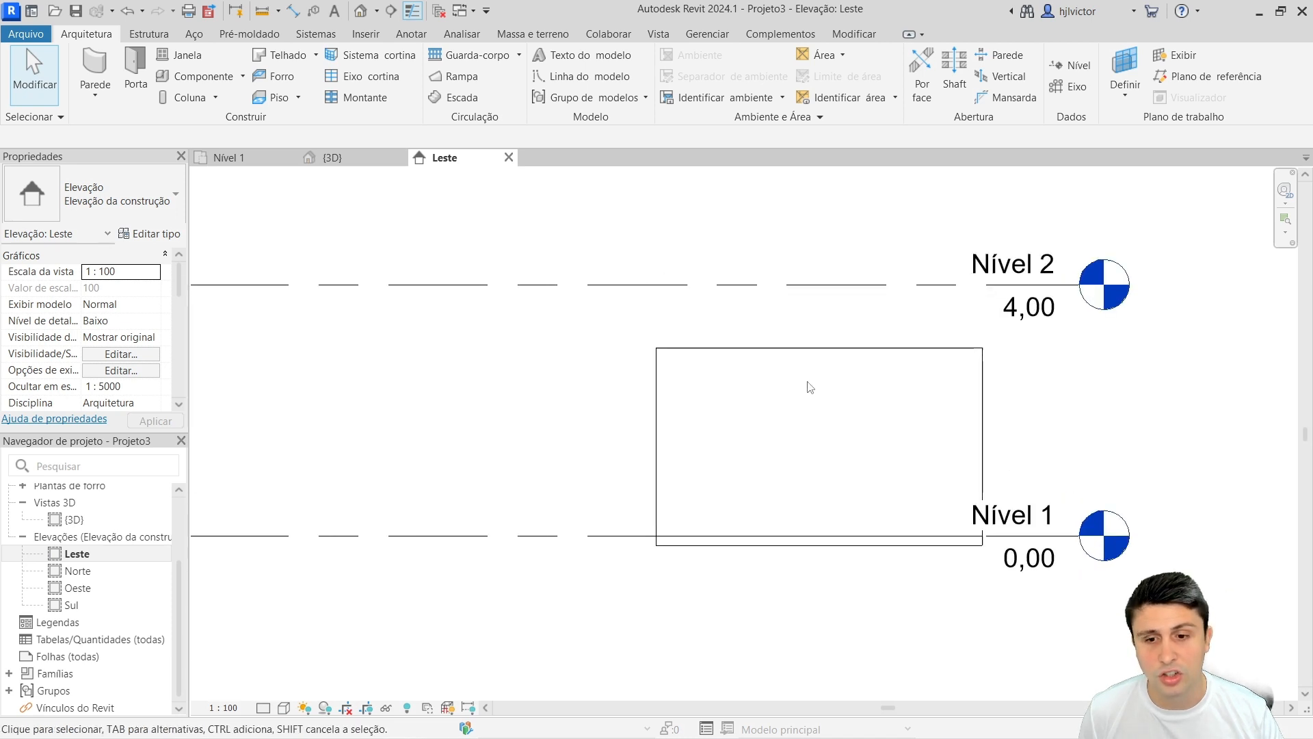
{"action": "scroll", "coordinate": [809, 404], "scroll_direction": "down", "scroll_amount": 1}
{"action": "left_click", "coordinate": [696, 519]}
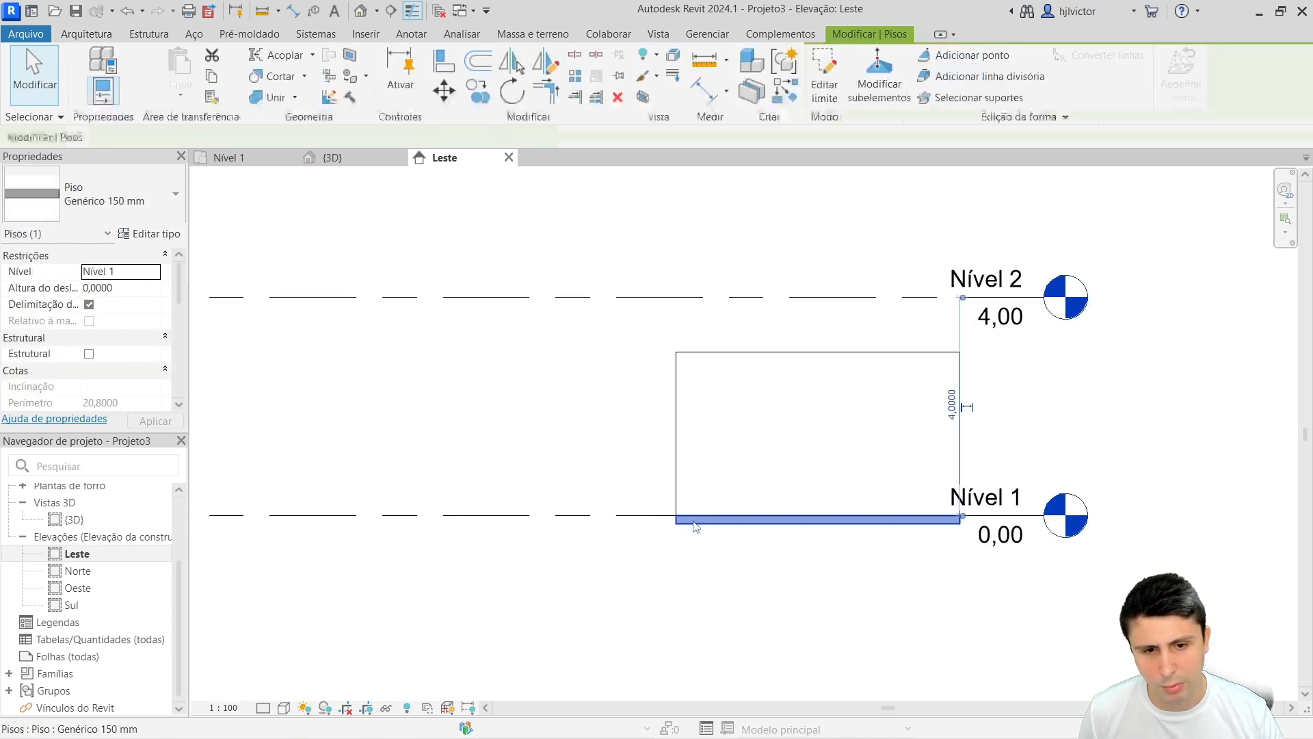
{"action": "key", "text": "Escape"}
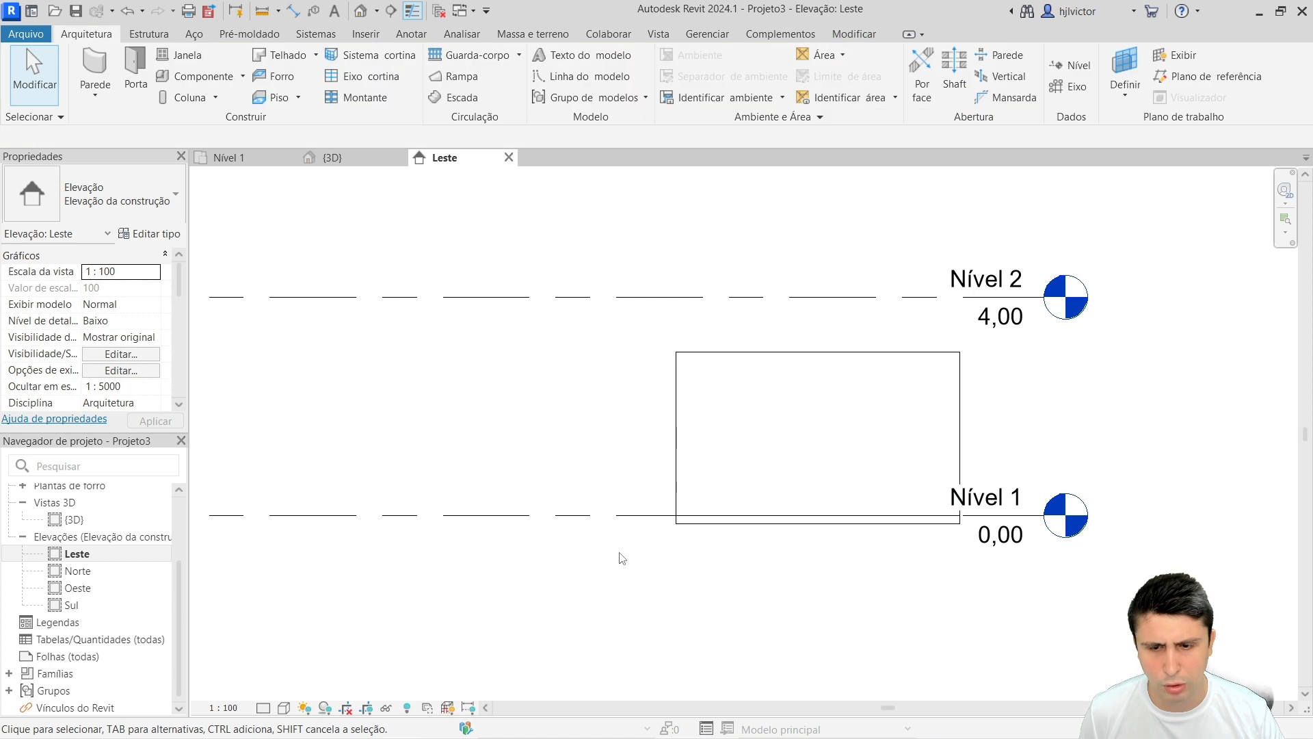
{"action": "scroll", "coordinate": [868, 345], "scroll_direction": "up", "scroll_amount": 2}
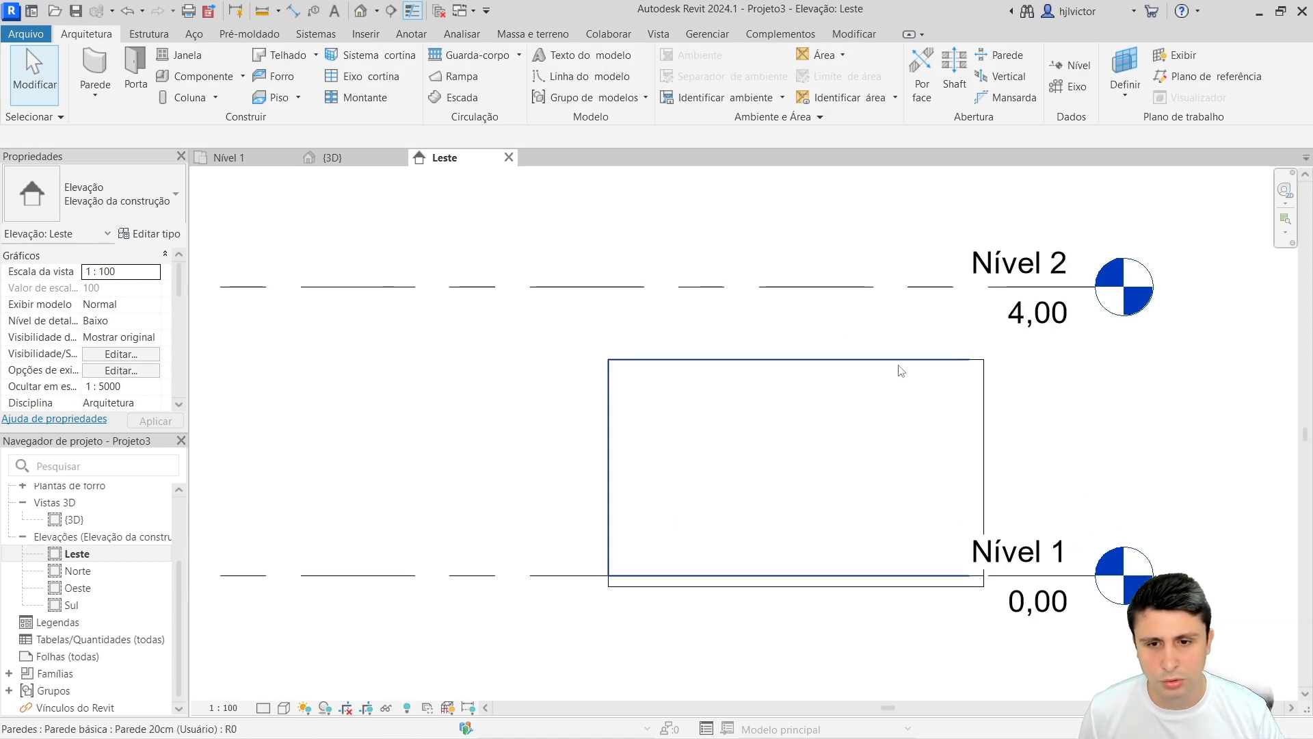
Set the Leste elevation to 1:50 scale, Alto detail level and the Cores consistentes visual style
{"action": "left_click", "coordinate": [223, 707]}
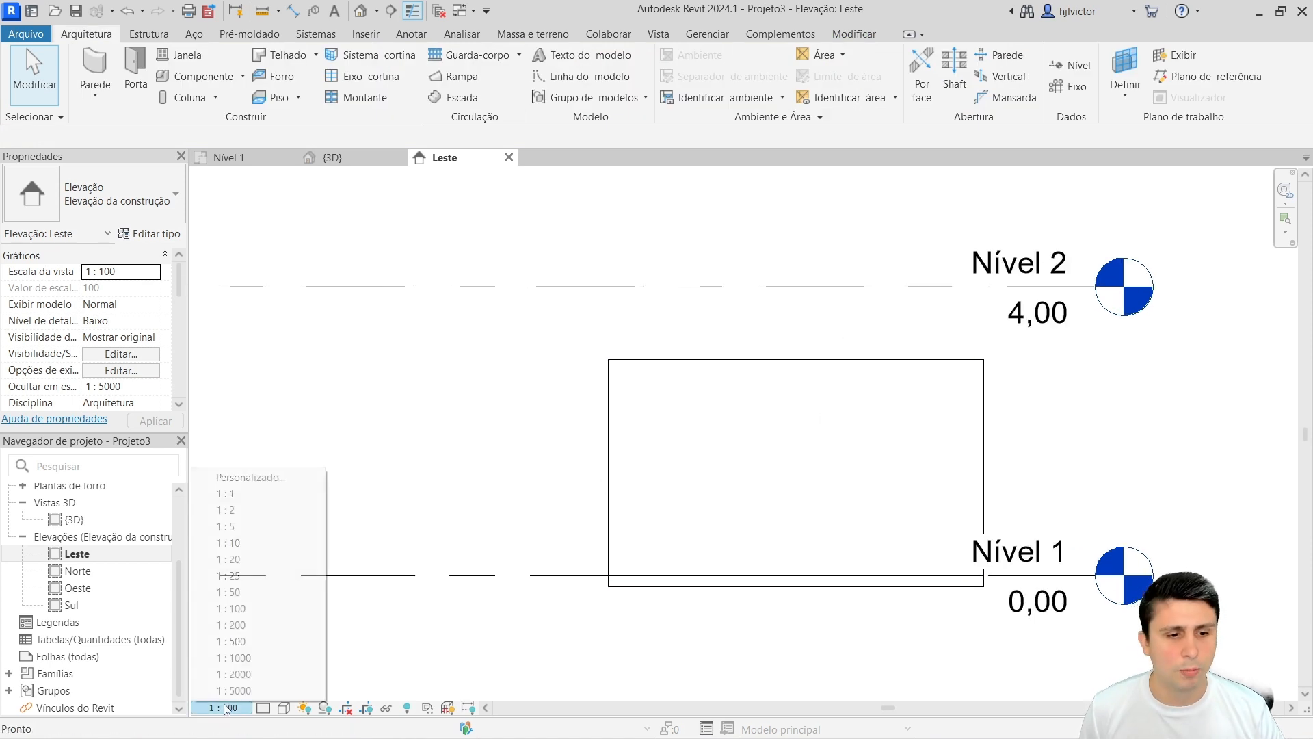
{"action": "left_click", "coordinate": [226, 592]}
{"action": "left_click", "coordinate": [262, 707]}
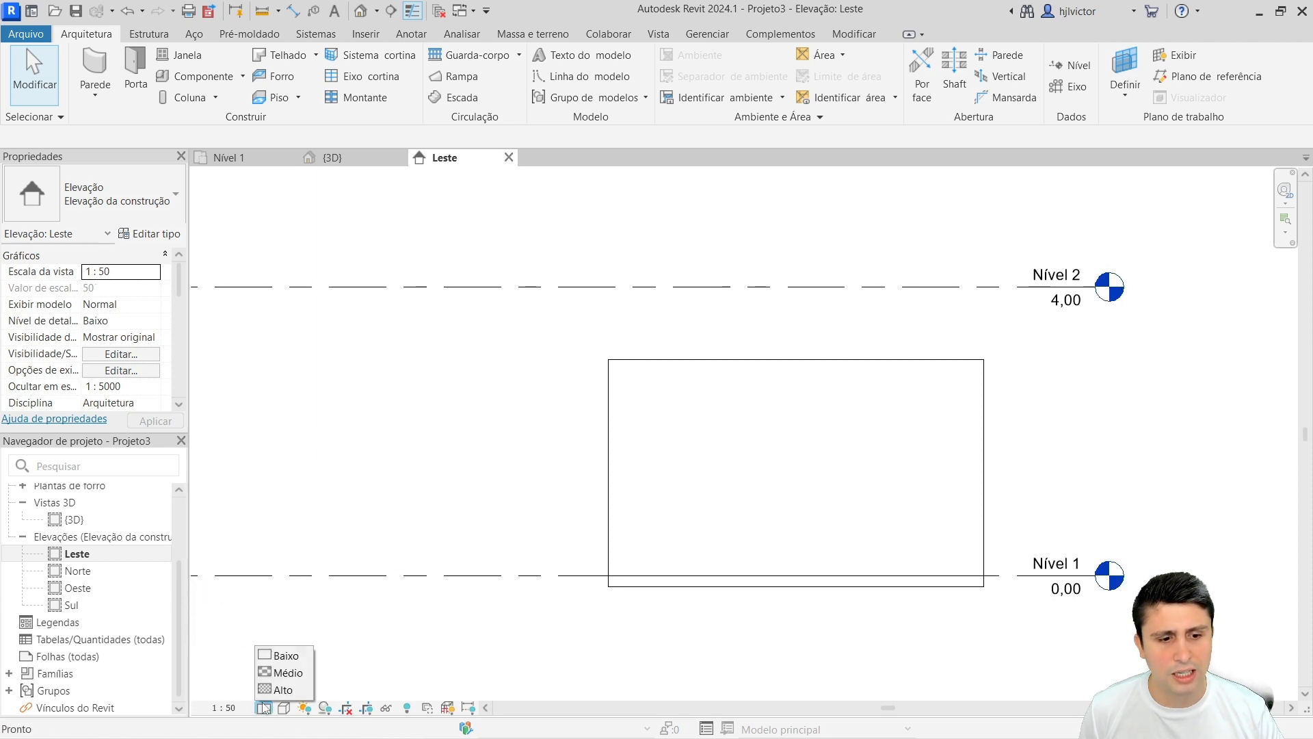
{"action": "left_click", "coordinate": [273, 691]}
{"action": "left_click", "coordinate": [284, 707]}
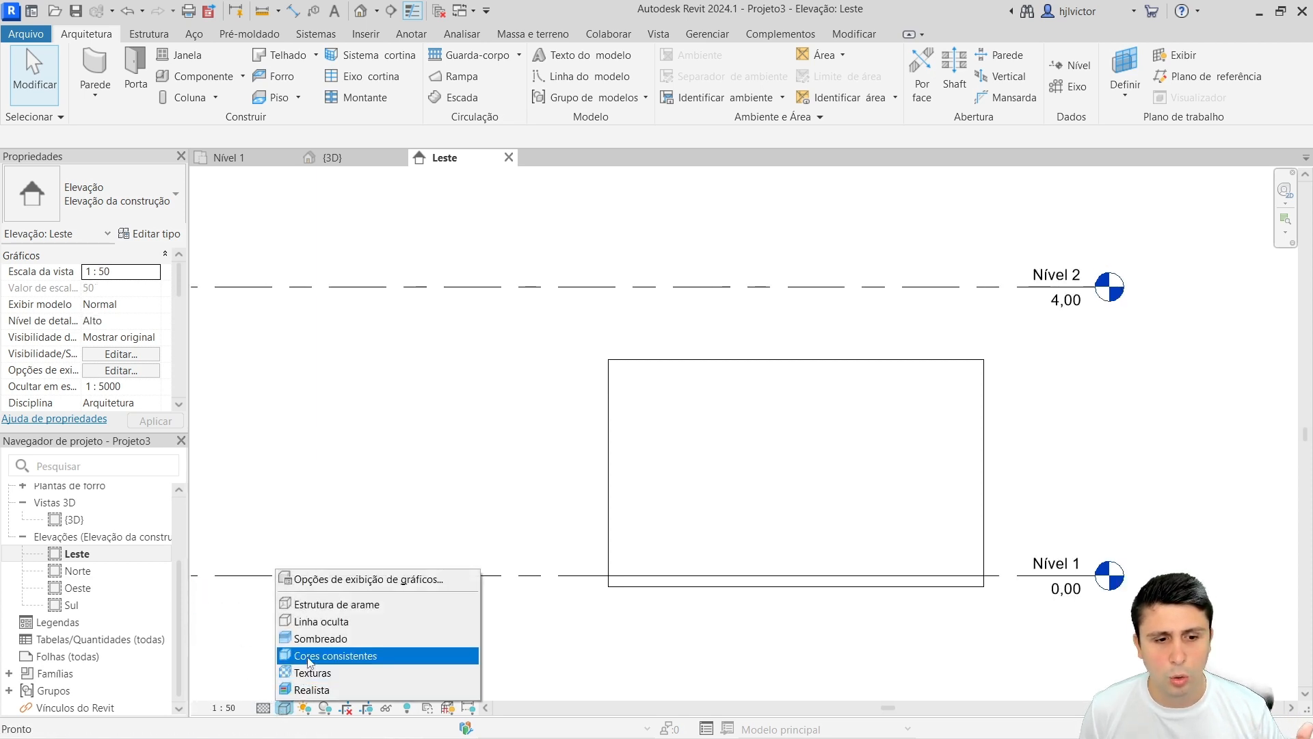
{"action": "left_click", "coordinate": [295, 656]}
{"action": "scroll", "coordinate": [1026, 434], "scroll_direction": "up", "scroll_amount": 2}
{"action": "middle_click_drag", "start_coordinate": [1040, 434], "coordinate": [955, 431]}
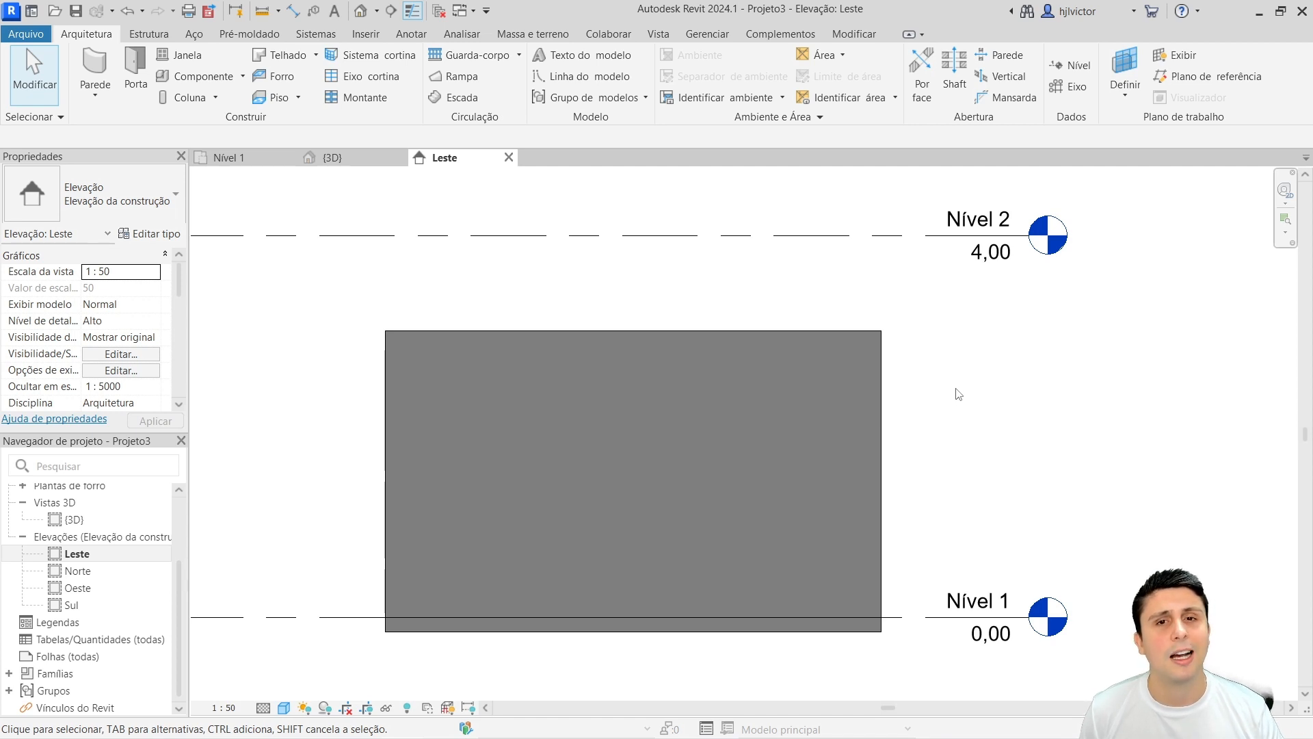
View the Norte, Oeste and Sul elevations one after another, closing all three to return to the Leste elevation
{"action": "double_click", "coordinate": [80, 571]}
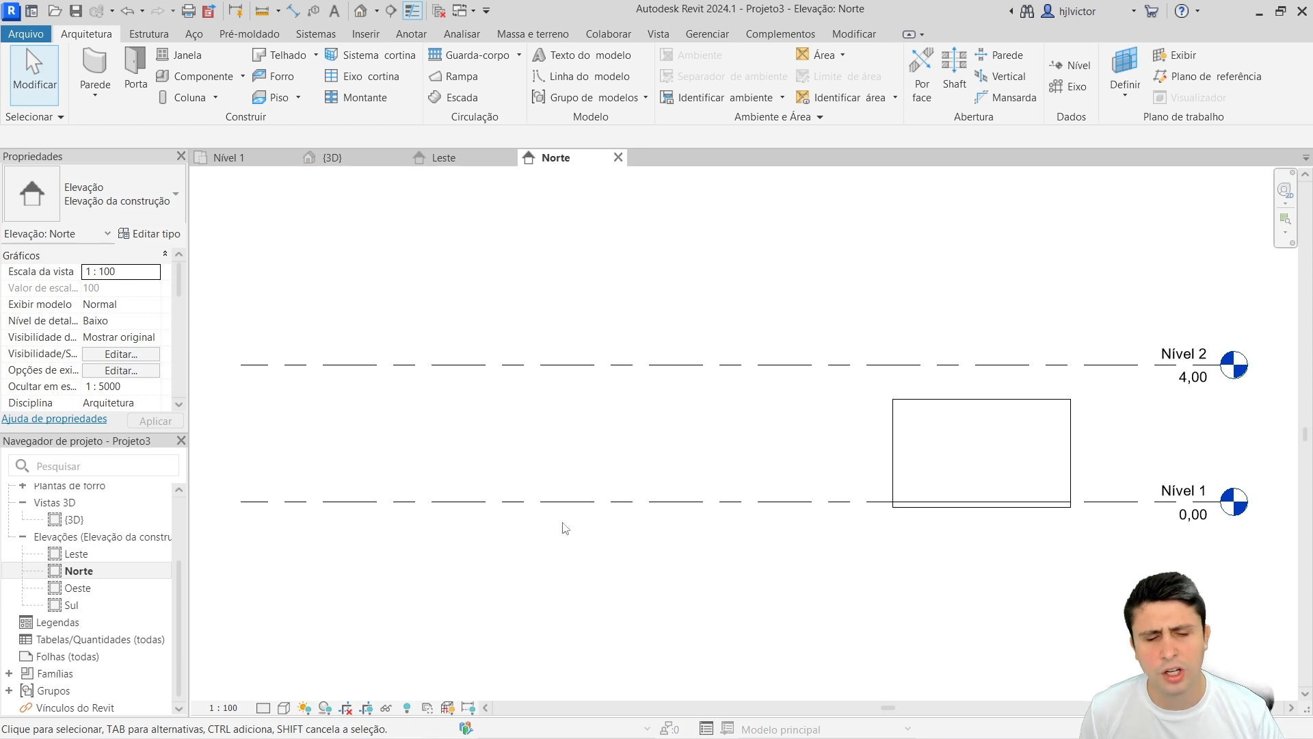
{"action": "double_click", "coordinate": [77, 588]}
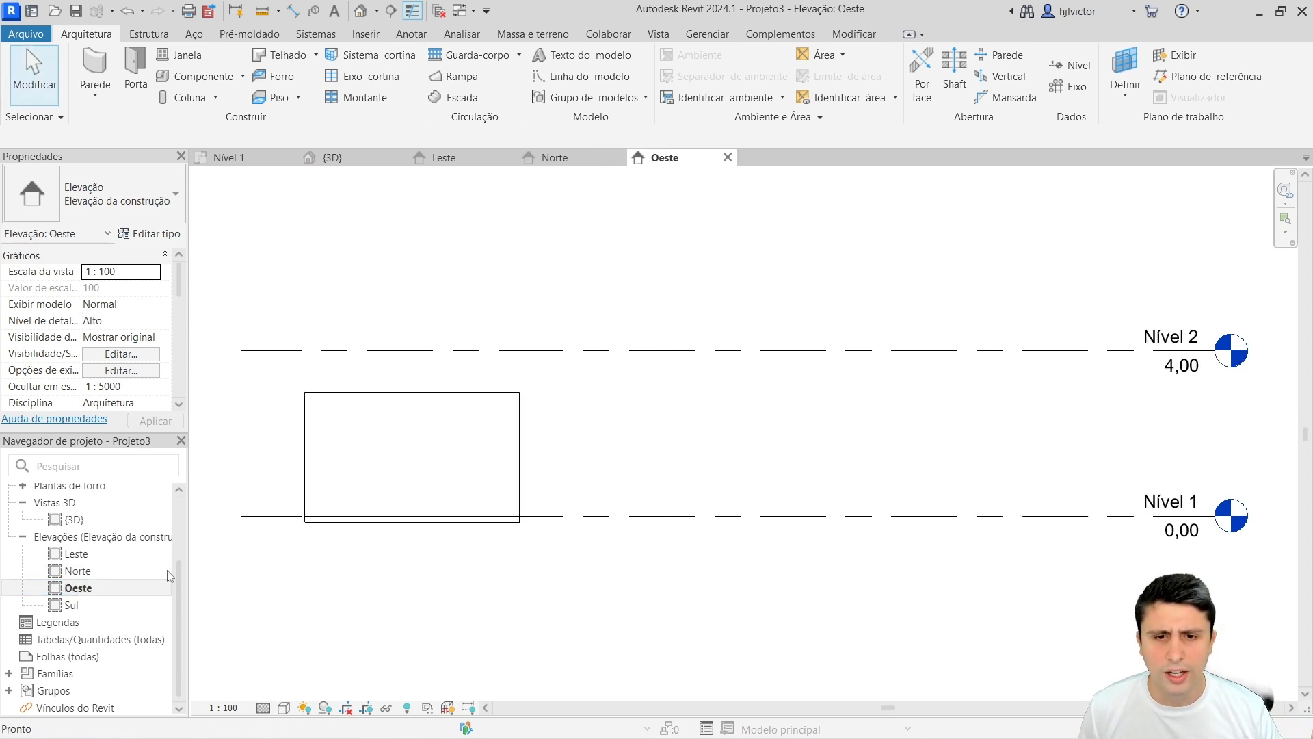
{"action": "double_click", "coordinate": [71, 605]}
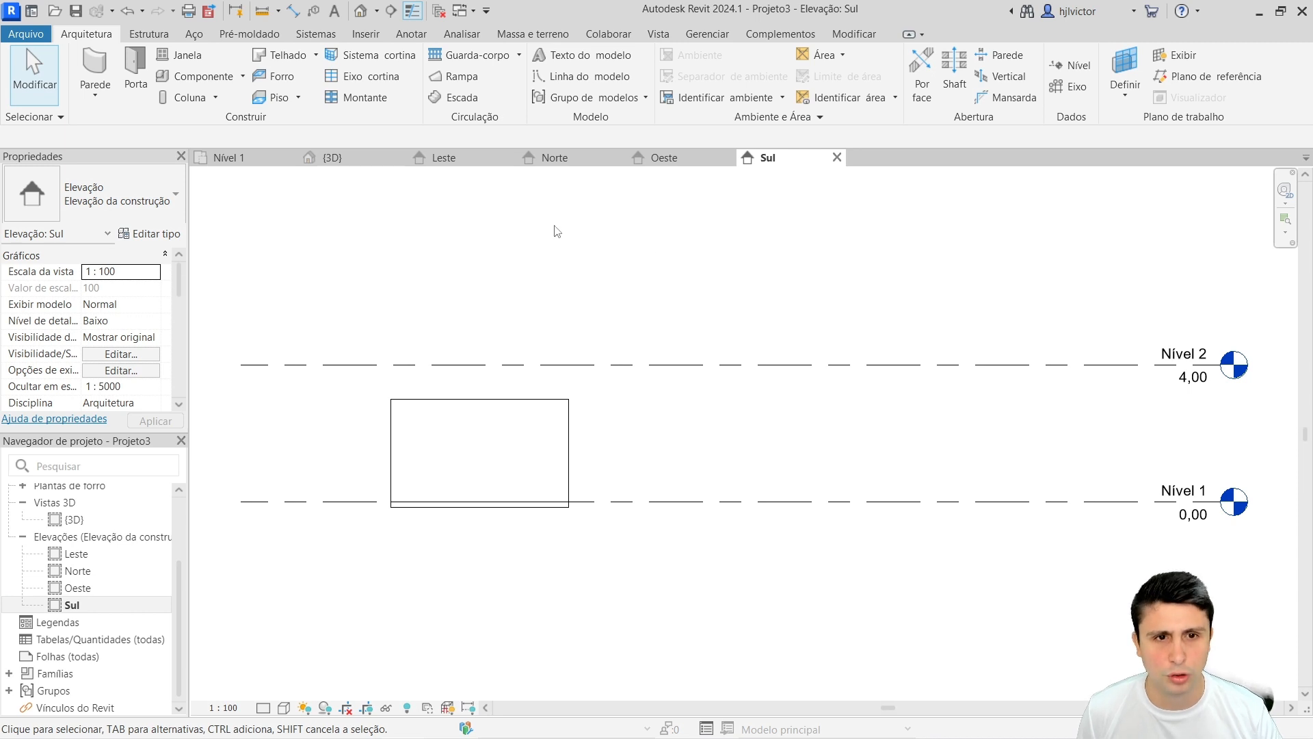
{"action": "left_click", "coordinate": [836, 158]}
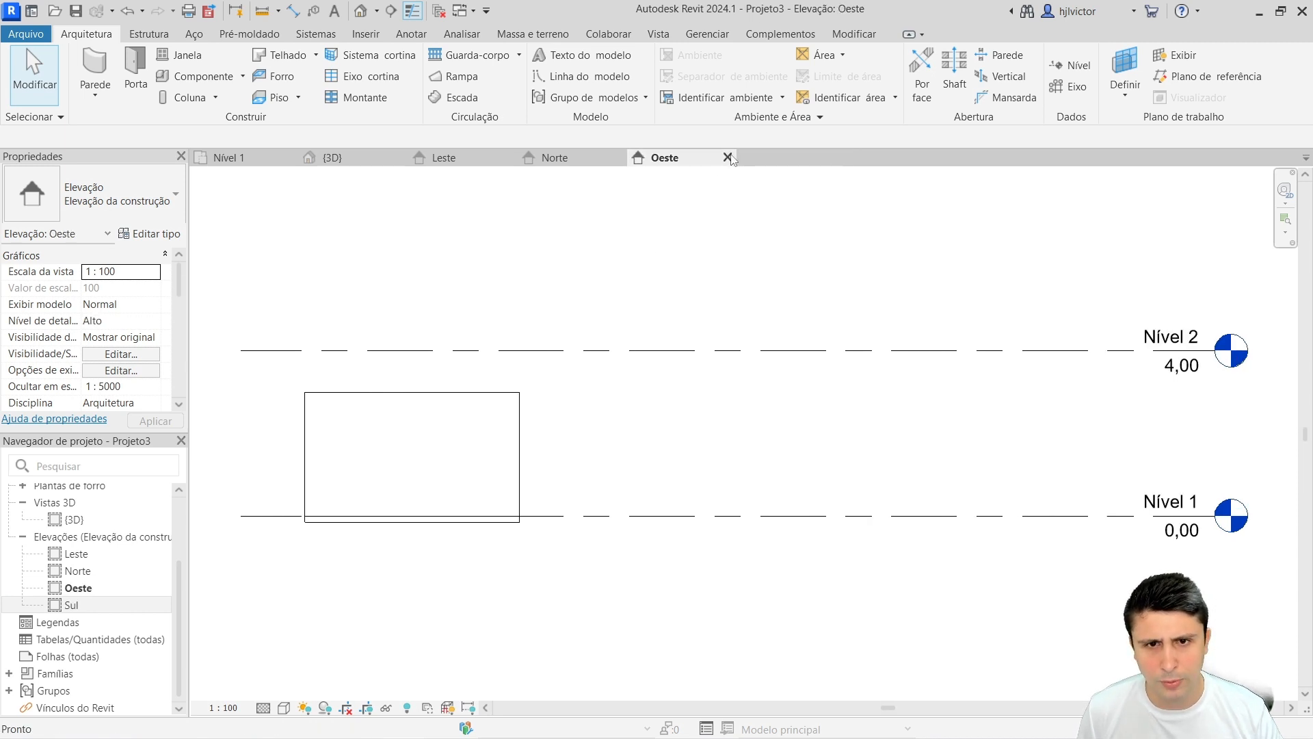
{"action": "left_click", "coordinate": [726, 158]}
{"action": "left_click", "coordinate": [617, 158]}
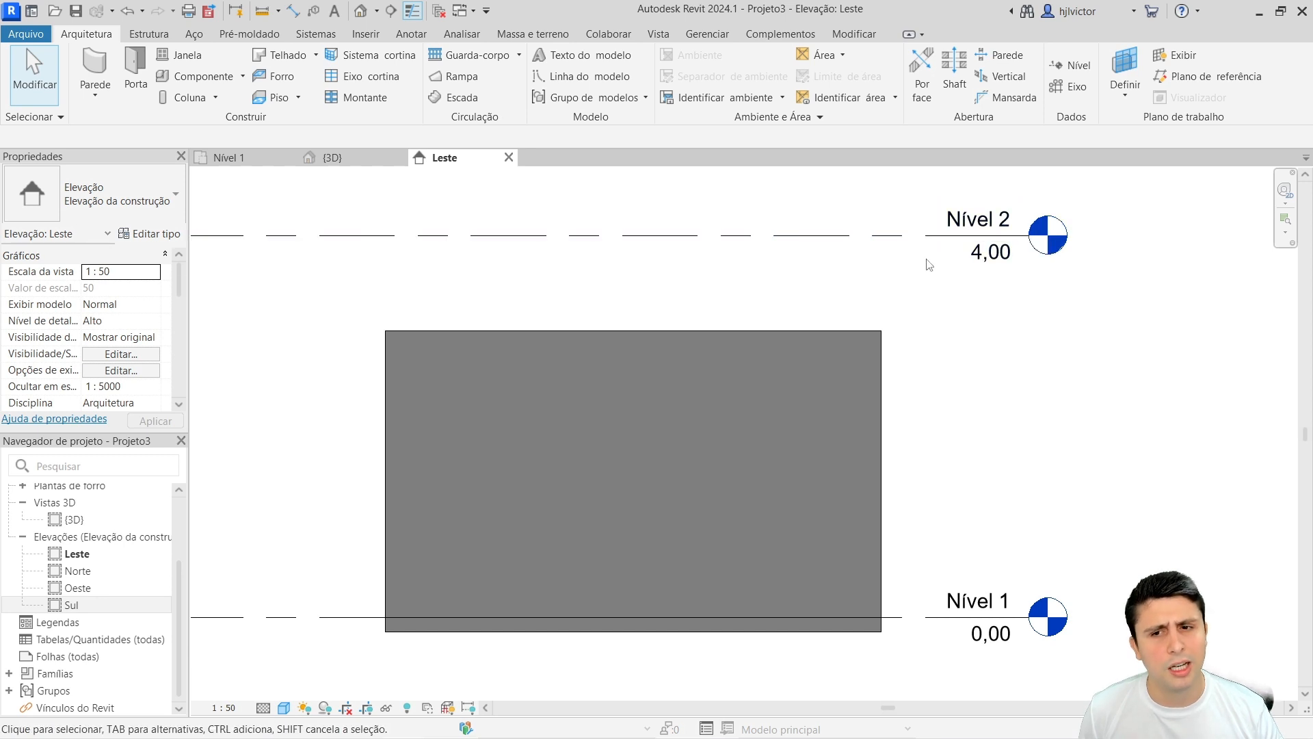
Set the elevation of Nível 2 to 3,50 in the Leste elevation
{"action": "left_click", "coordinate": [950, 258]}
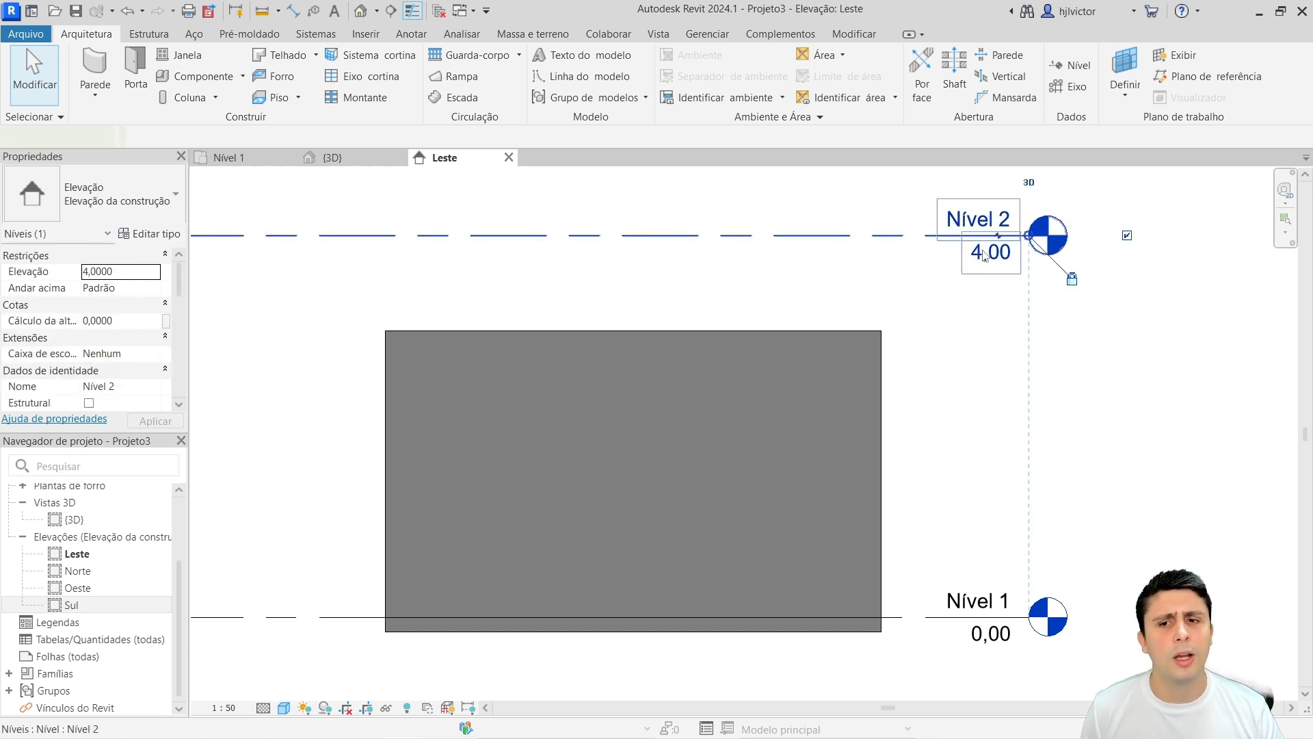
{"action": "left_click", "coordinate": [983, 251]}
{"action": "type", "text": "3,5"}
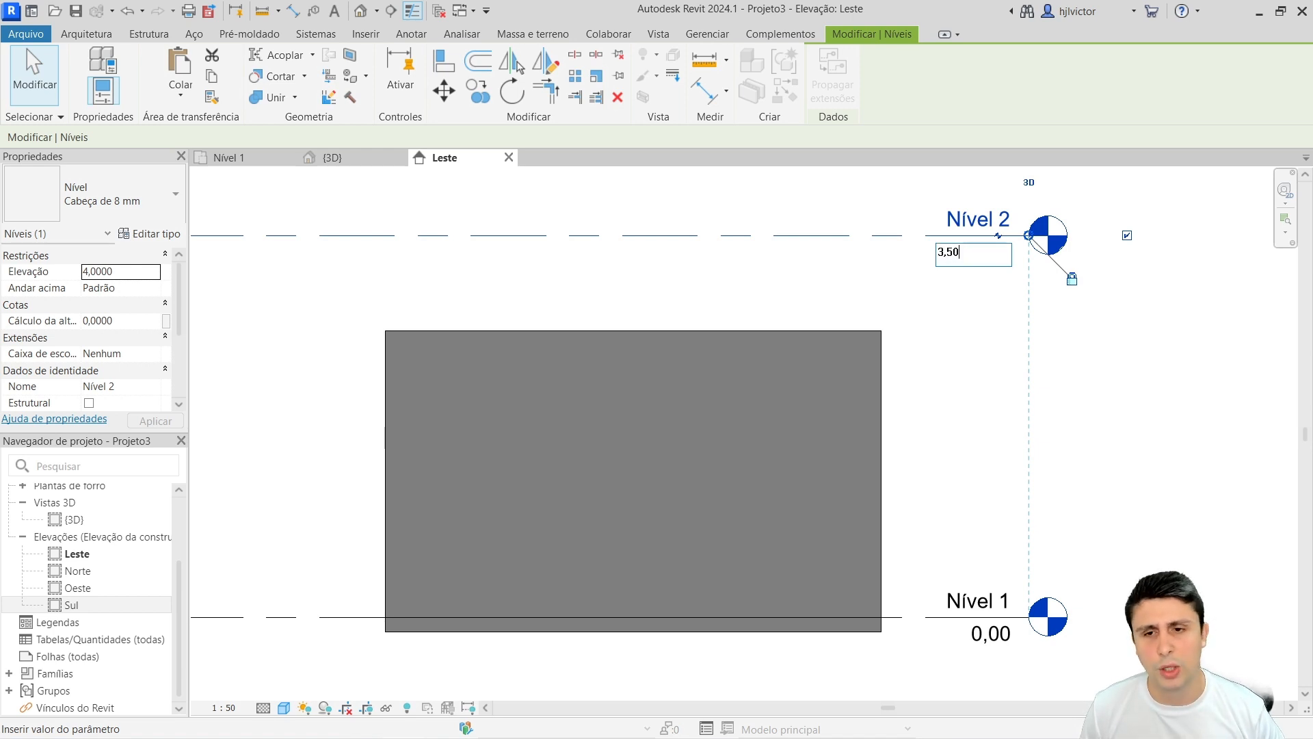
{"action": "type", "text": "0"}
{"action": "key", "text": "Return"}
{"action": "left_click", "coordinate": [1143, 429]}
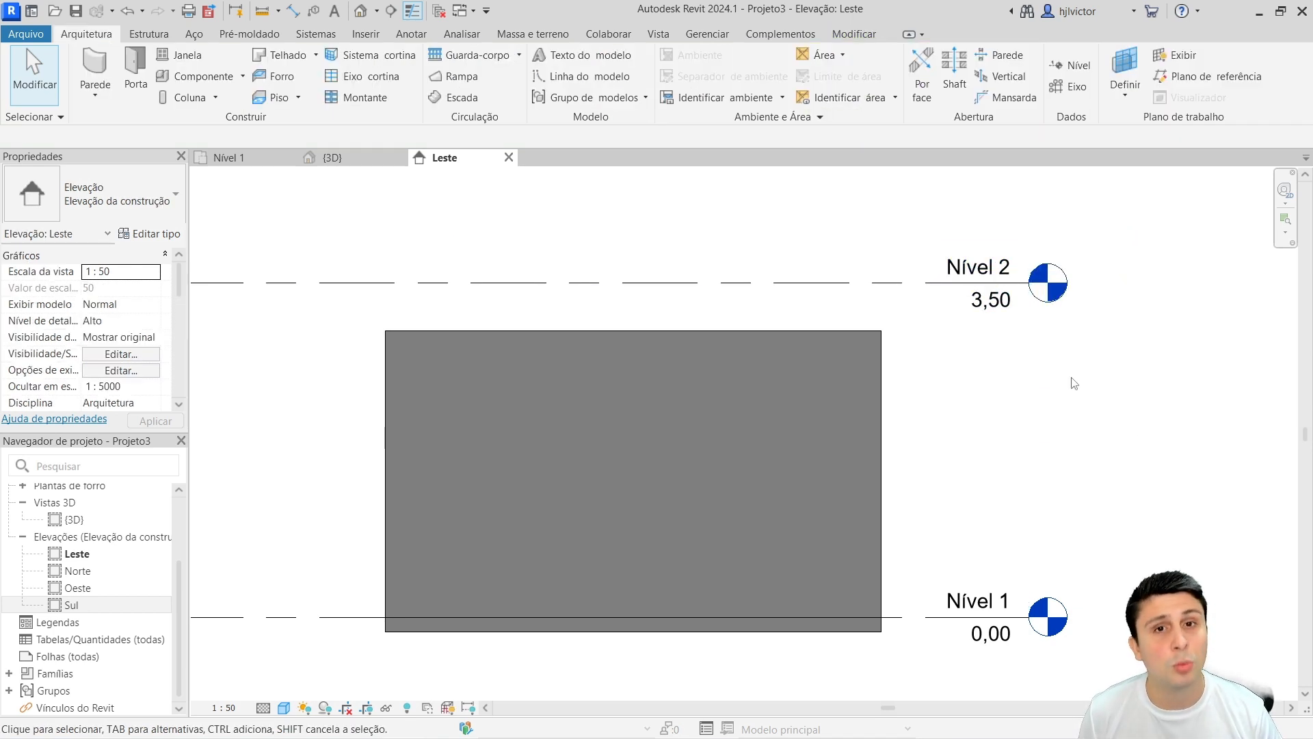
Check the height of Nível 2 in the Norte elevation, close that view and examine the levels in Leste
{"action": "double_click", "coordinate": [77, 570]}
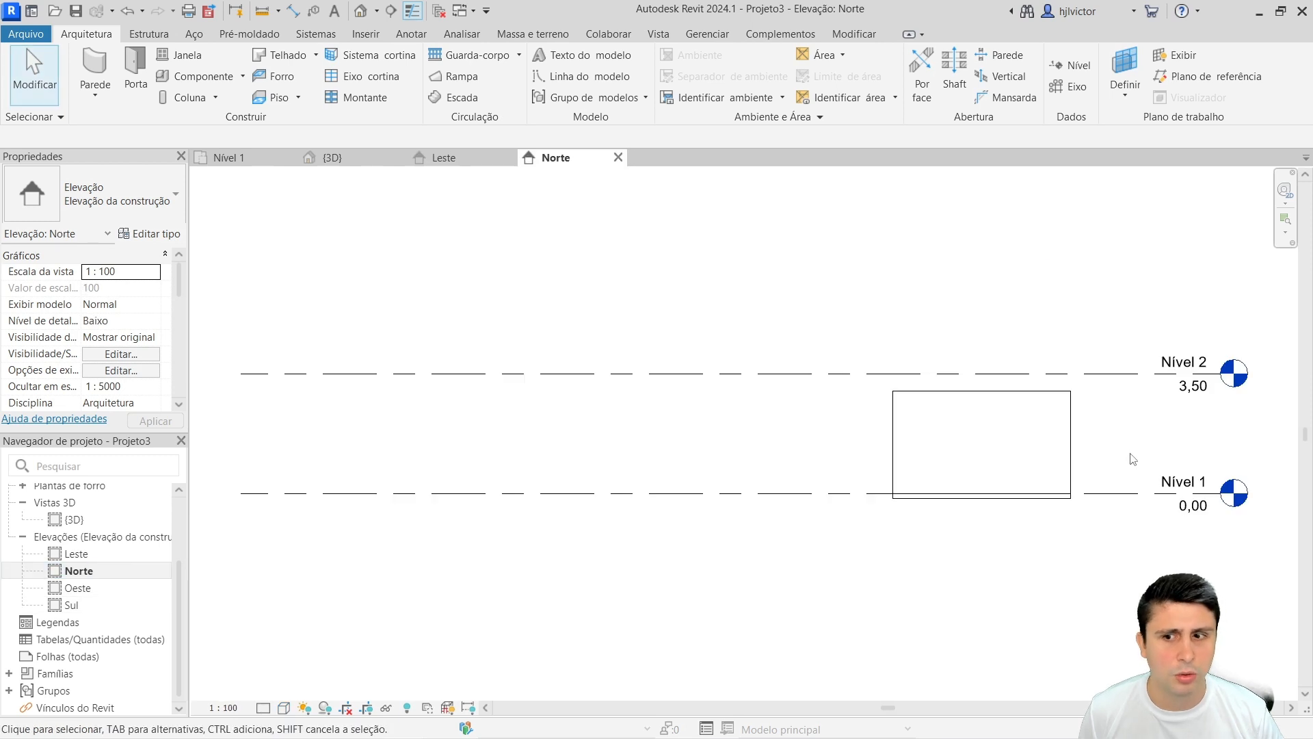
{"action": "scroll", "coordinate": [1228, 410], "scroll_direction": "up", "scroll_amount": 3}
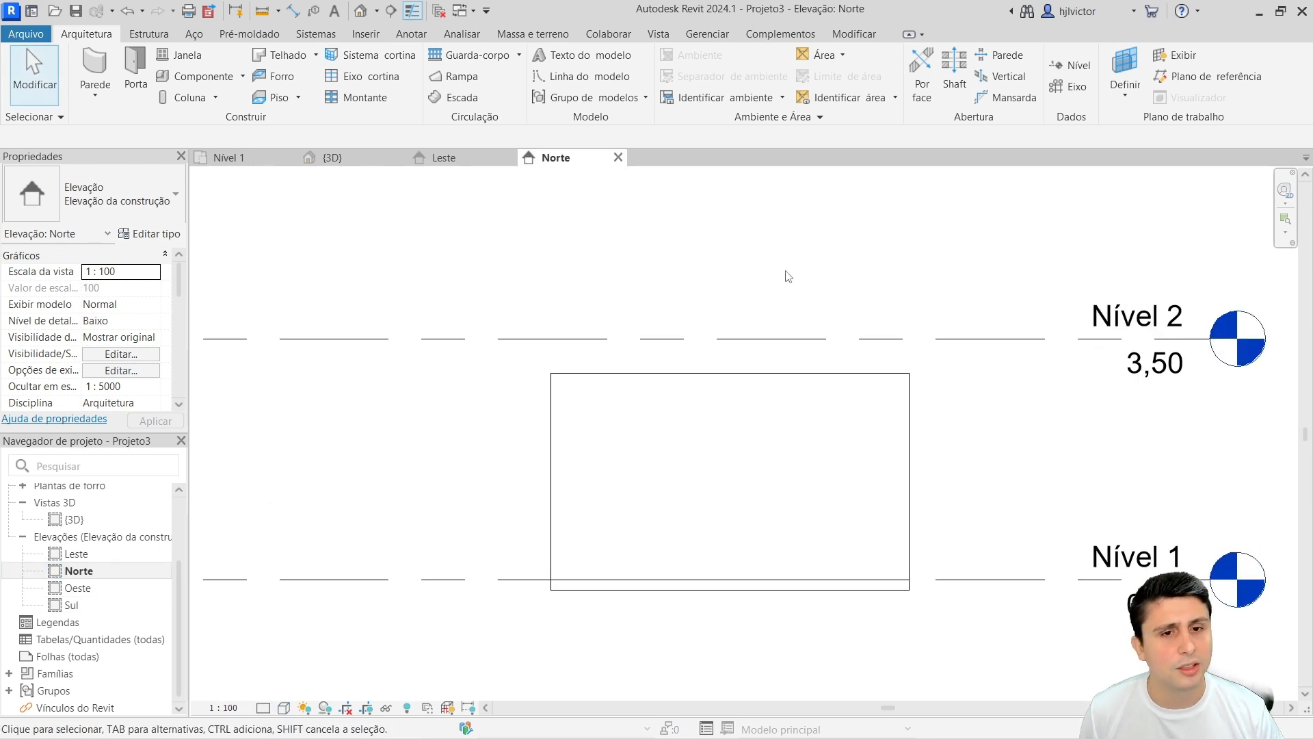
{"action": "left_click", "coordinate": [618, 157]}
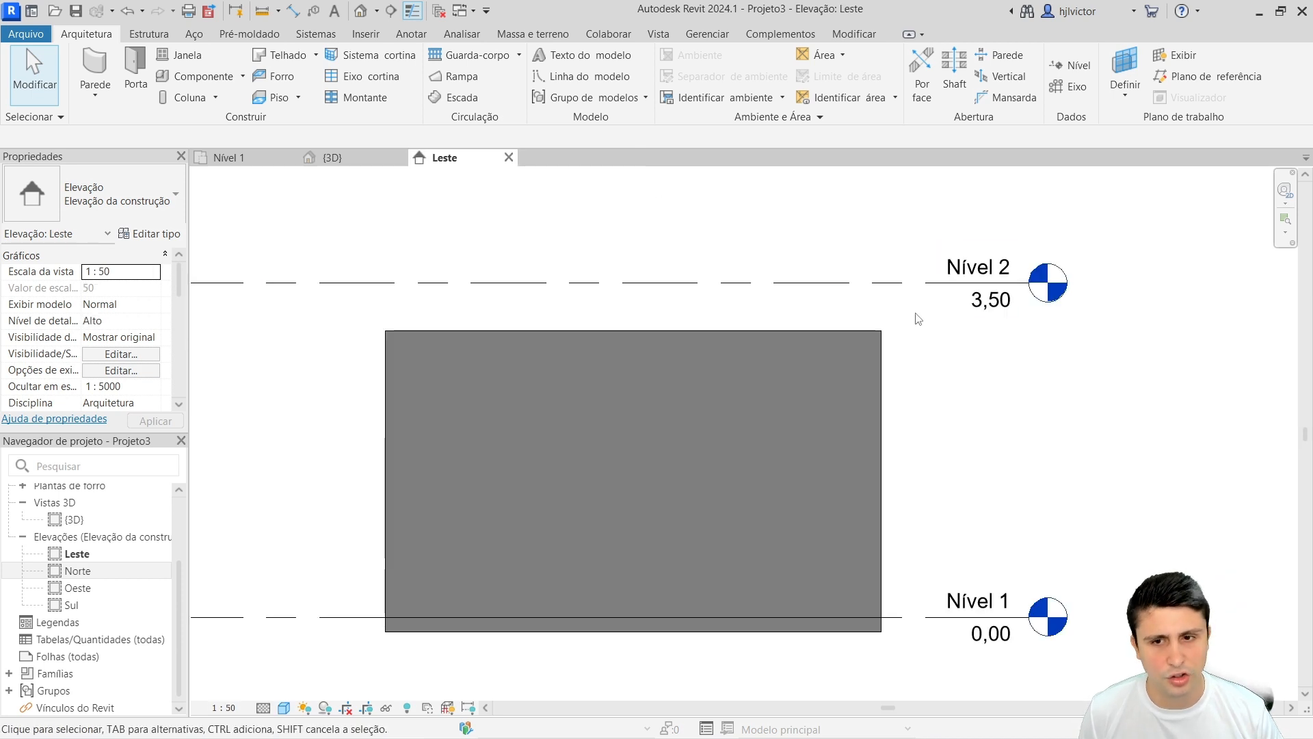
{"action": "scroll", "coordinate": [1031, 378], "scroll_direction": "down", "scroll_amount": 1}
{"action": "scroll", "coordinate": [1004, 366], "scroll_direction": "up", "scroll_amount": 1}
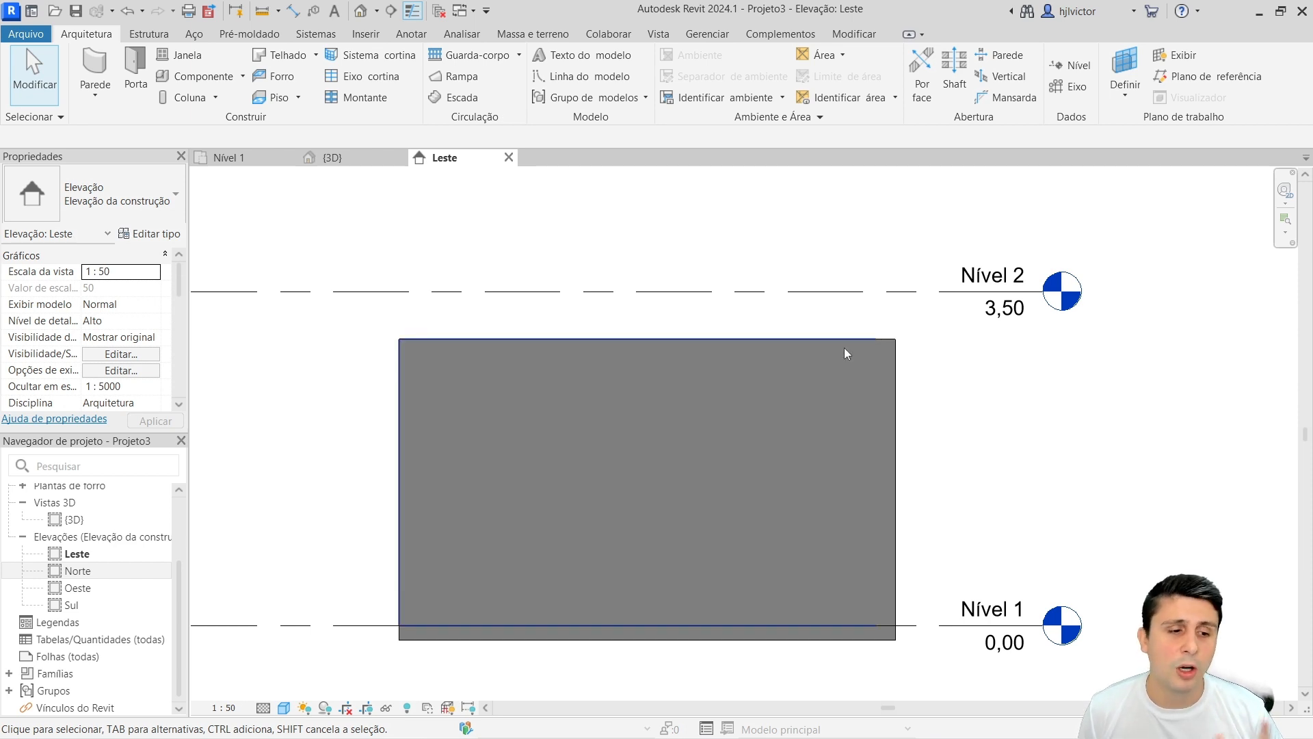
Create a vertical section line through the room in the Nível 1 plan, running from above the upper wall to below the lower wall
{"action": "left_click", "coordinate": [241, 164]}
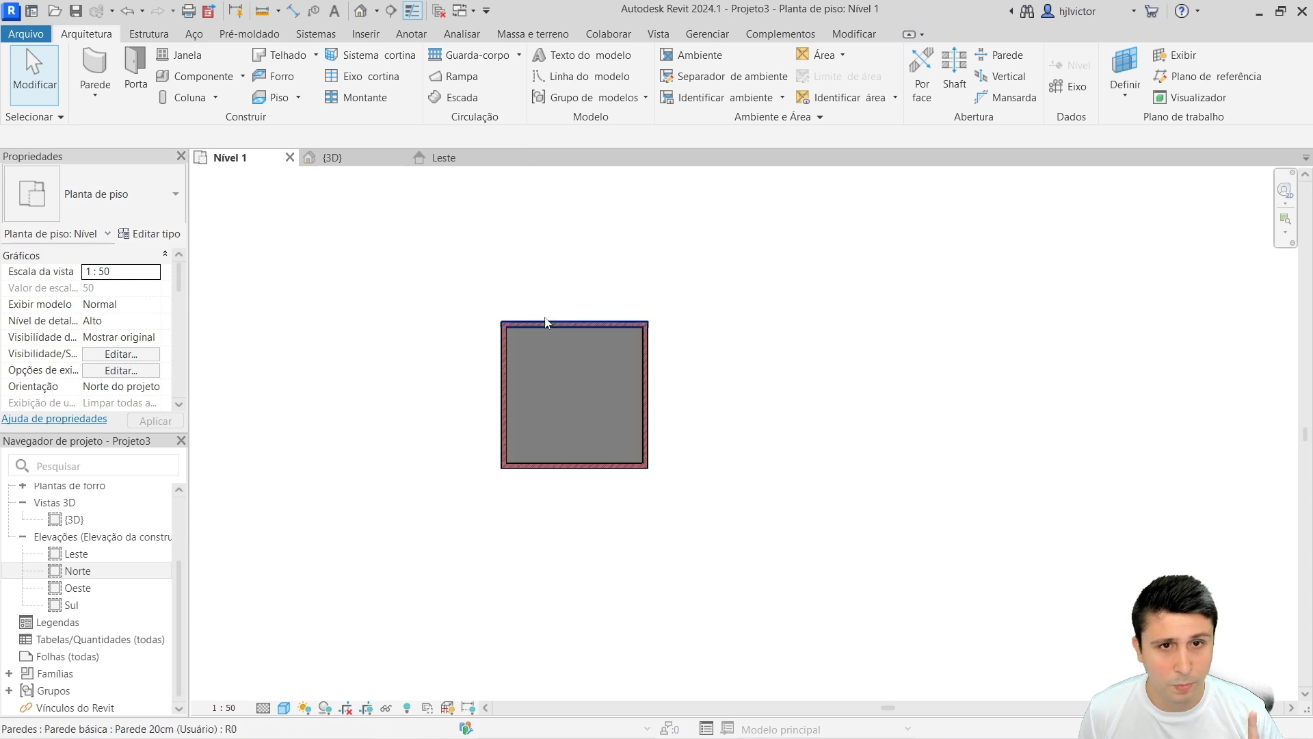
{"action": "left_click", "coordinate": [664, 38]}
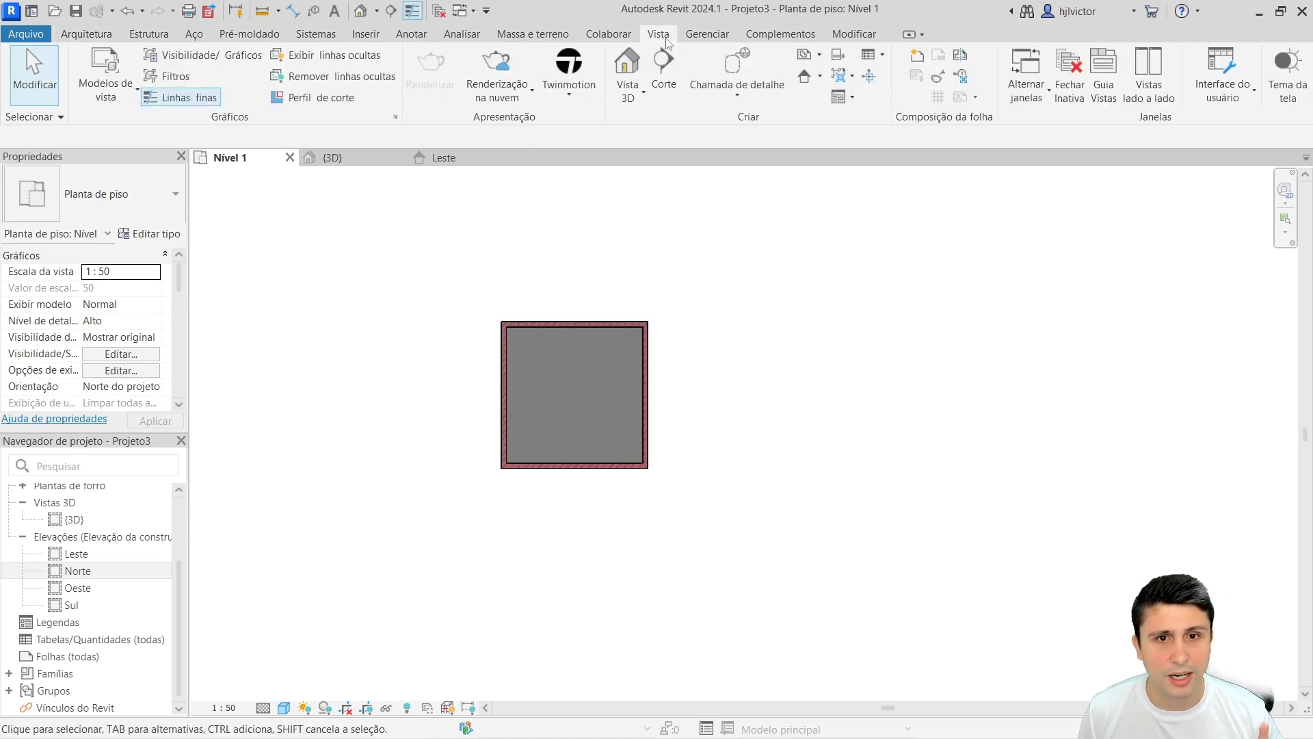
{"action": "left_click", "coordinate": [665, 95]}
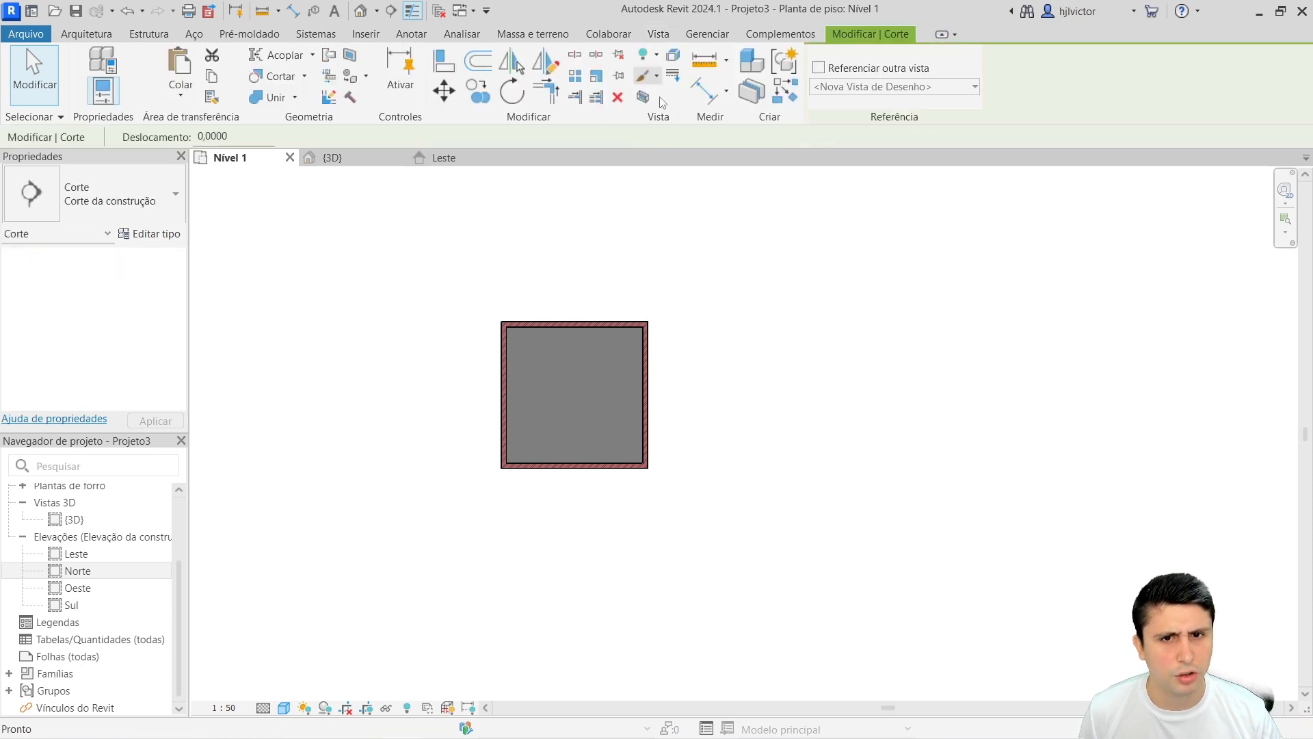
{"action": "left_click", "coordinate": [584, 258]}
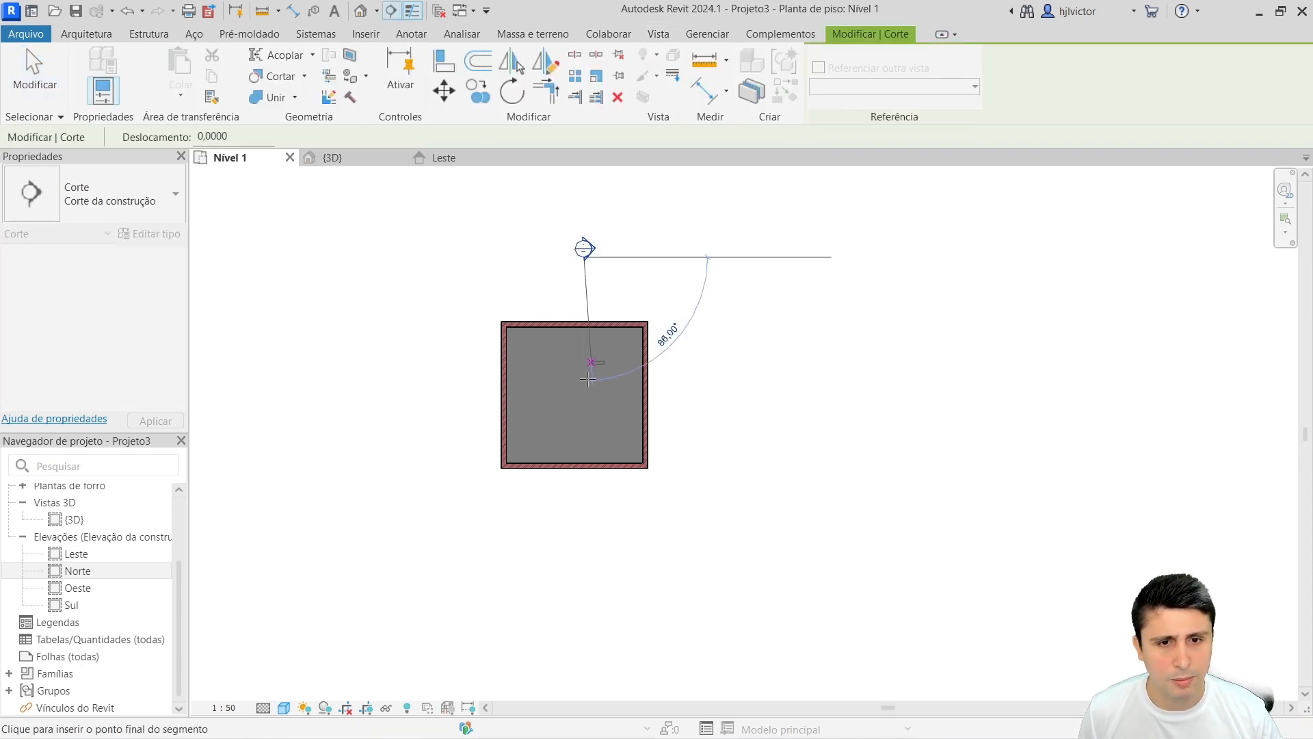
{"action": "left_click", "coordinate": [584, 531]}
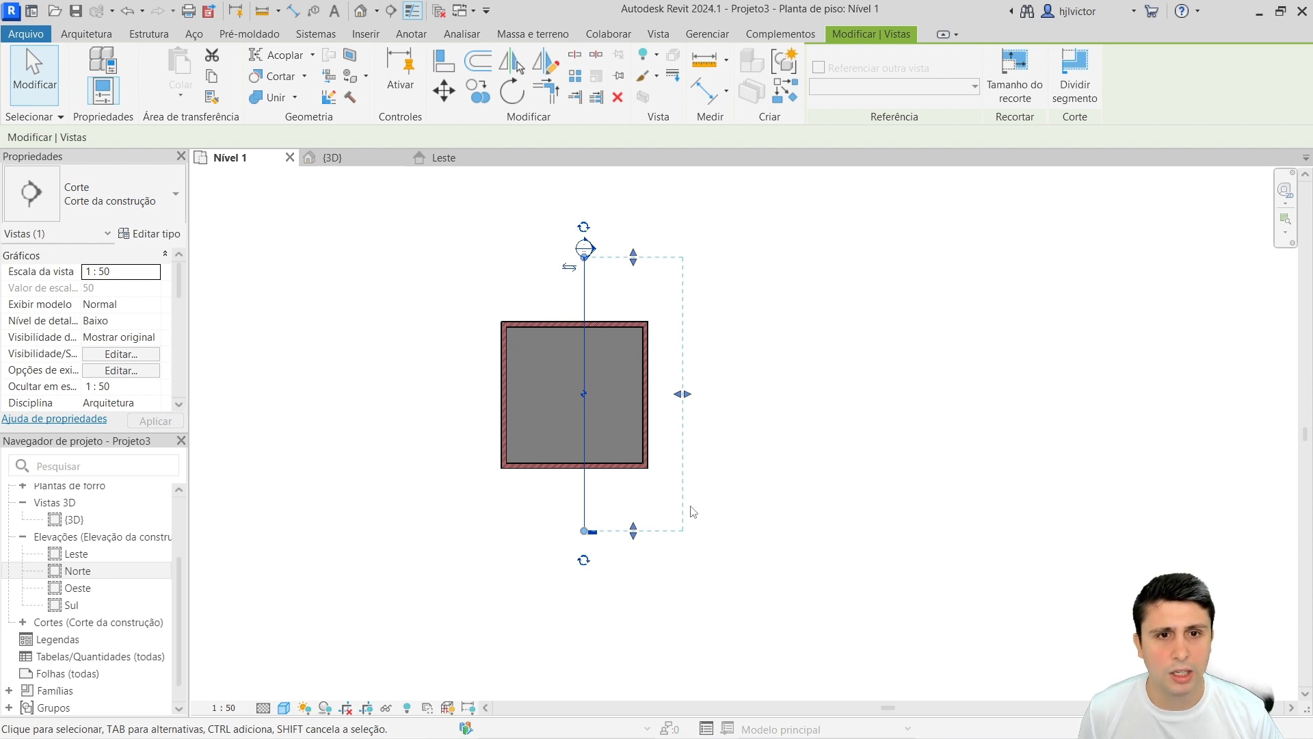
{"action": "key", "text": "Escape"}
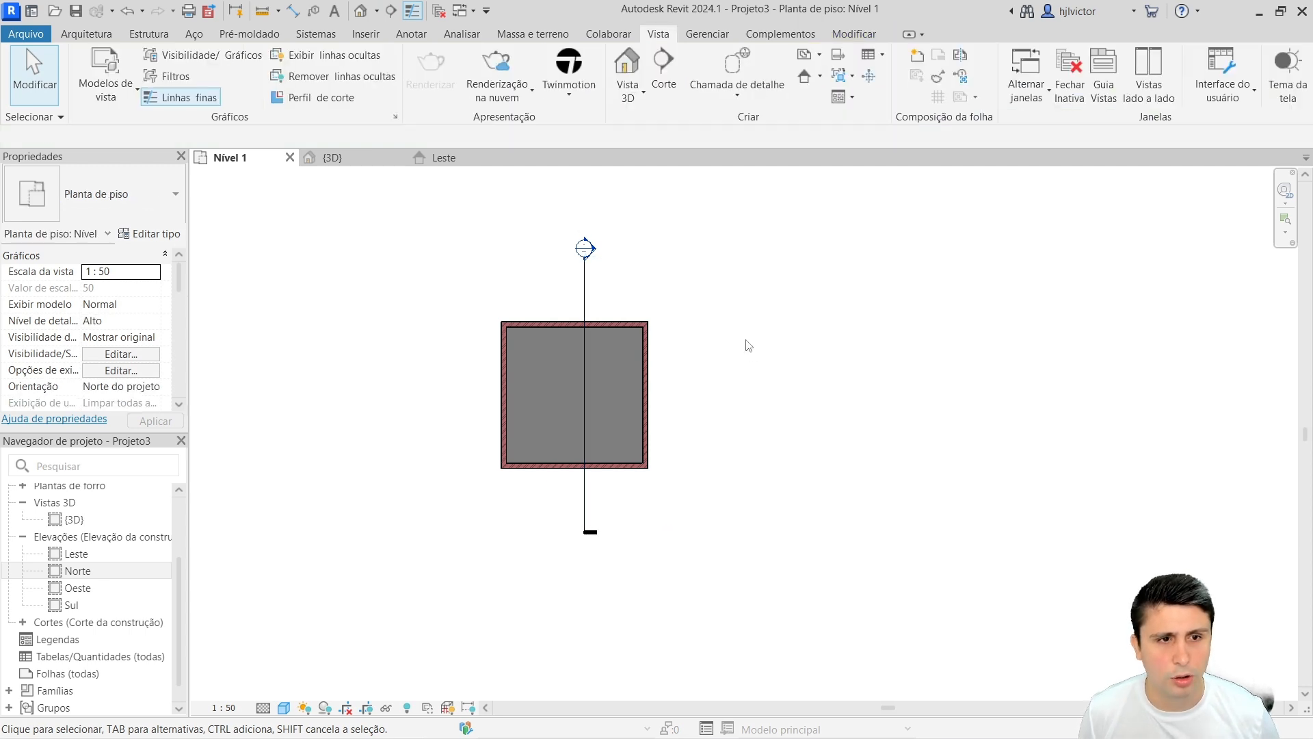
Open the Corte 1 section view and set it to Alto detail level and the Cores consistentes visual style
{"action": "scroll", "coordinate": [85, 581], "scroll_direction": "down", "scroll_amount": 1}
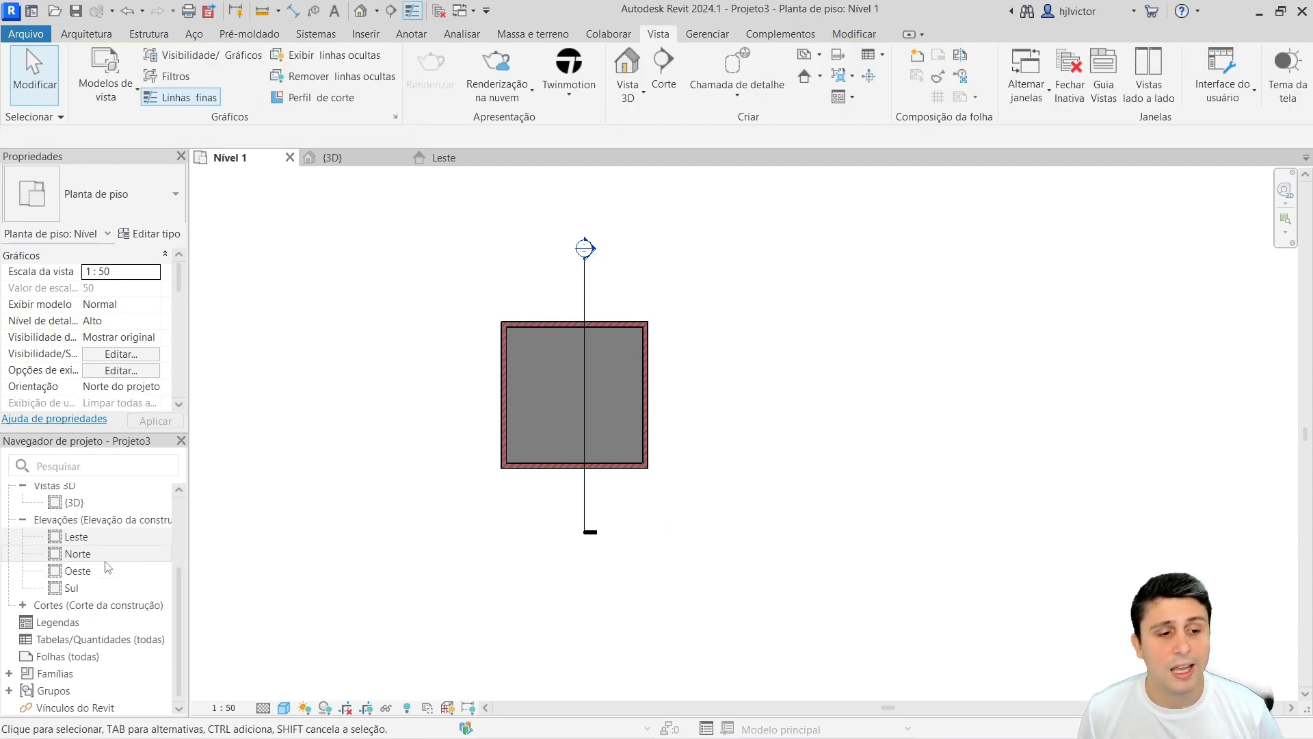
{"action": "left_click", "coordinate": [23, 605]}
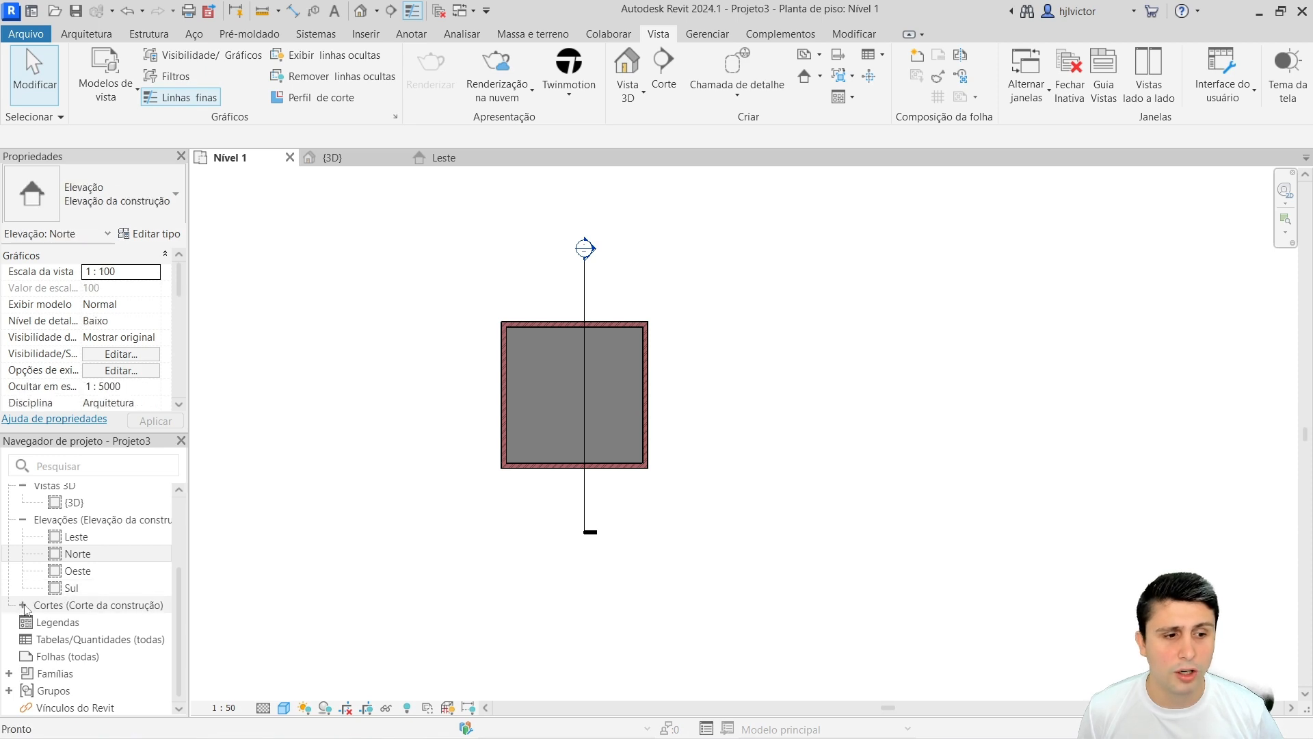
{"action": "scroll", "coordinate": [74, 602], "scroll_direction": "down", "scroll_amount": 1}
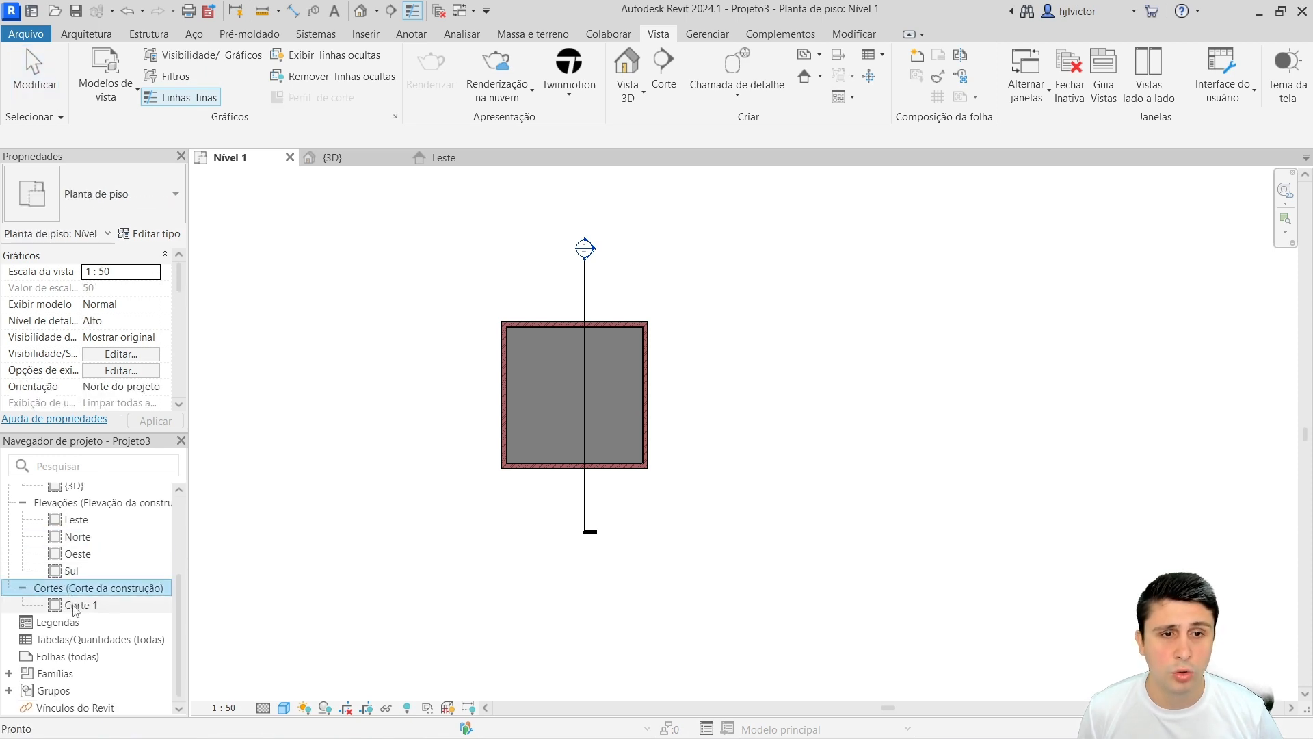
{"action": "double_click", "coordinate": [76, 605]}
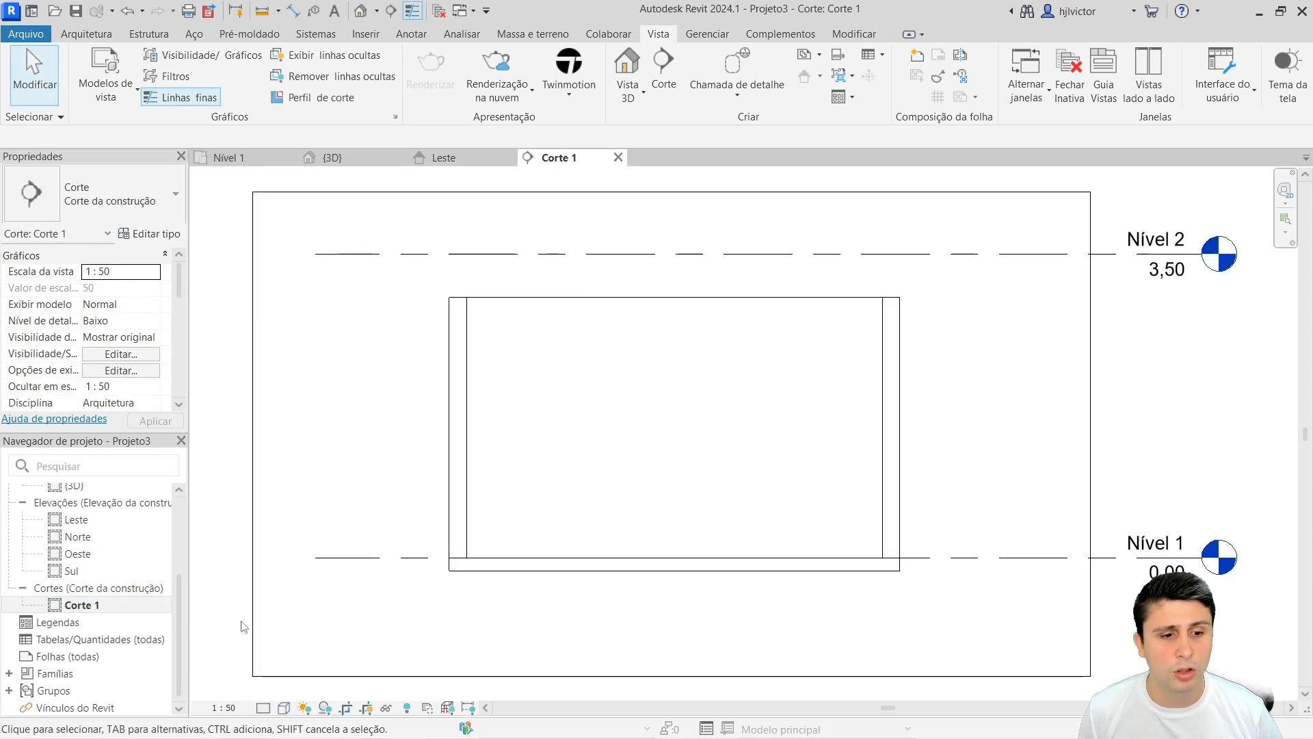
{"action": "left_click", "coordinate": [283, 707]}
{"action": "left_click", "coordinate": [280, 692]}
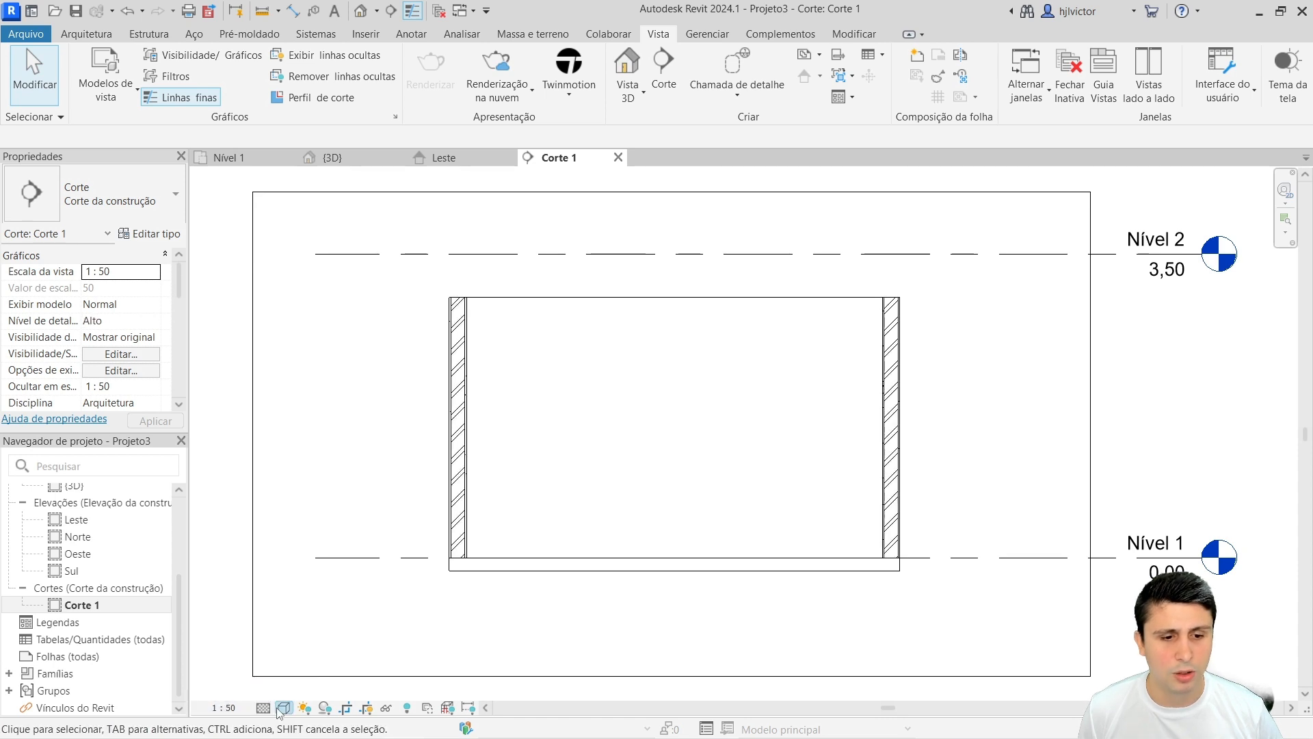
{"action": "left_click", "coordinate": [284, 707]}
{"action": "left_click", "coordinate": [321, 651]}
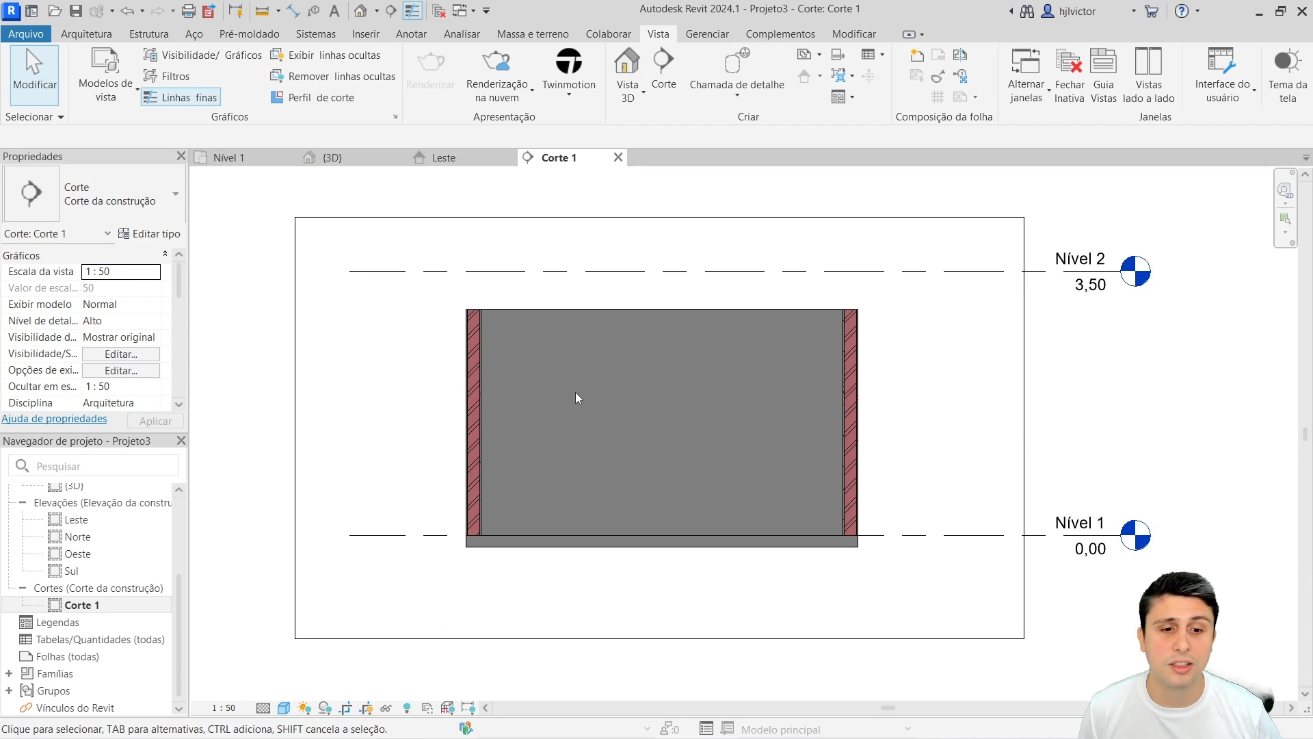
Cycle the lower end of the vertical section line in the Nível 1 plan to show a section head there
{"action": "left_click", "coordinate": [272, 159]}
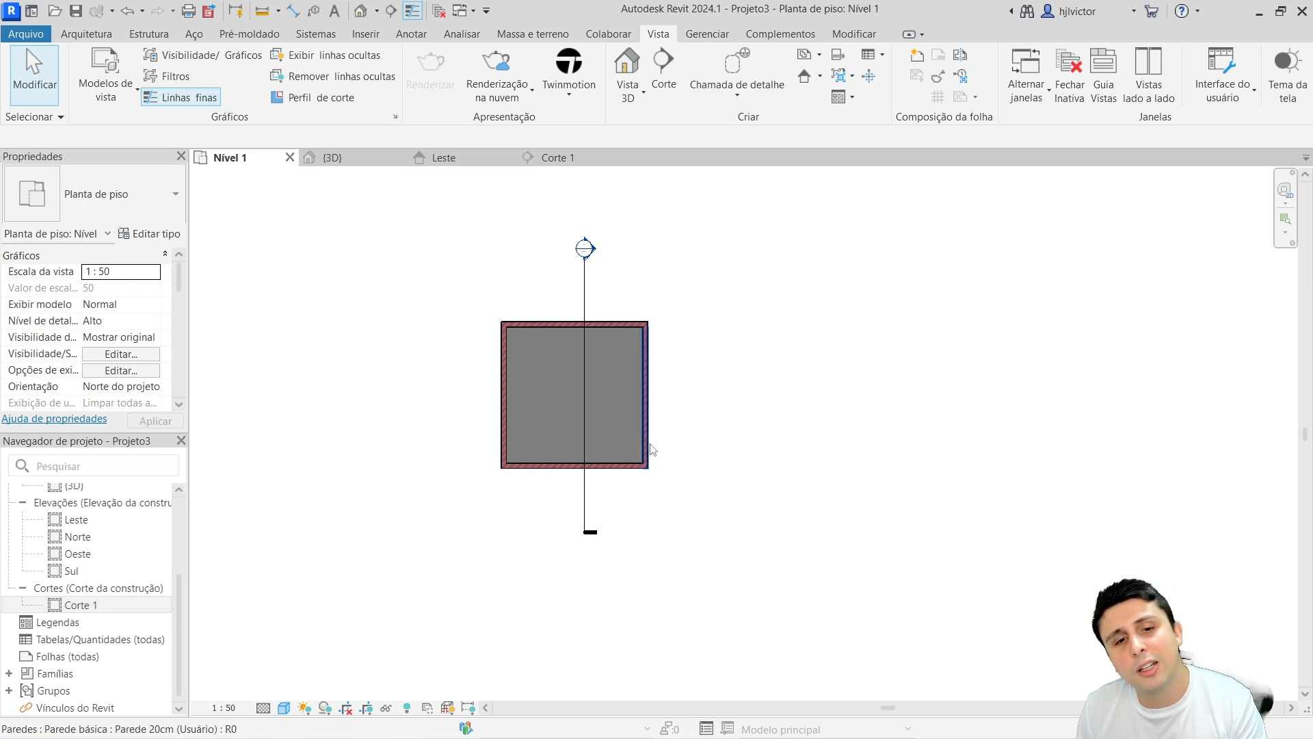
{"action": "left_click", "coordinate": [583, 502]}
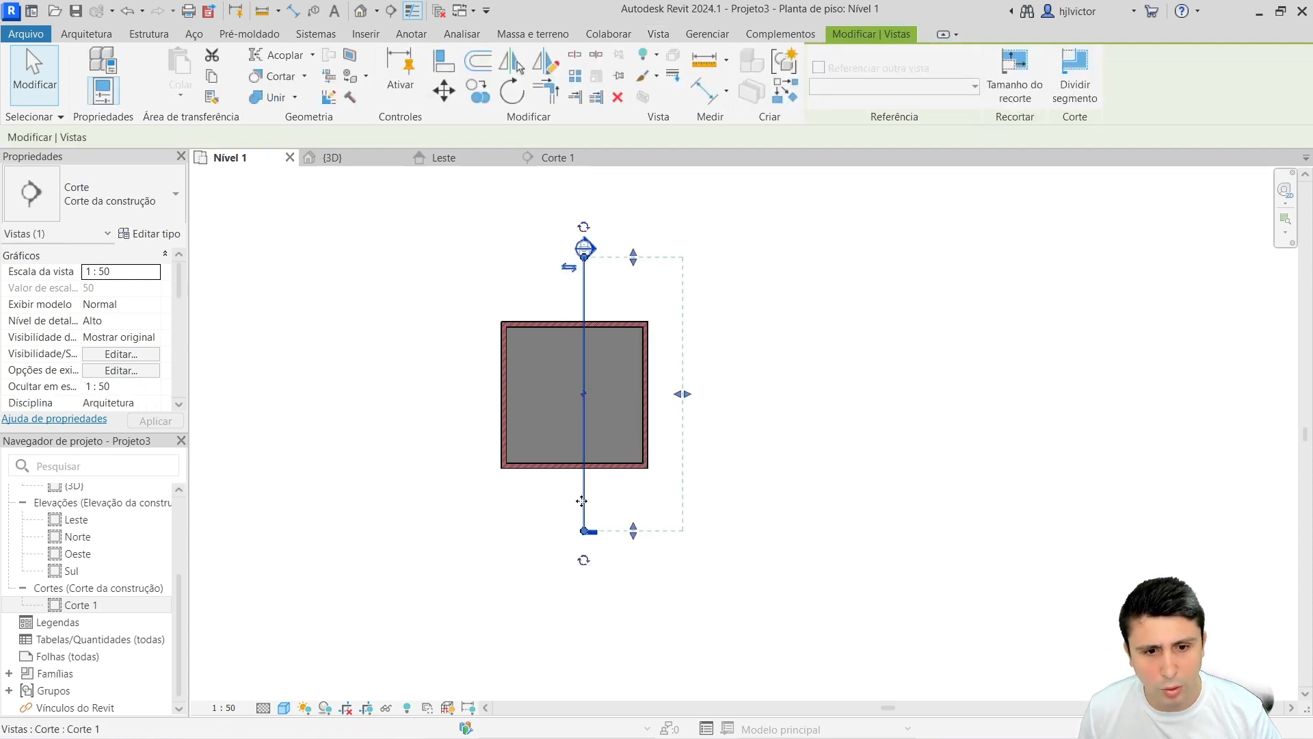
{"action": "left_click", "coordinate": [584, 560]}
{"action": "left_click", "coordinate": [584, 561]}
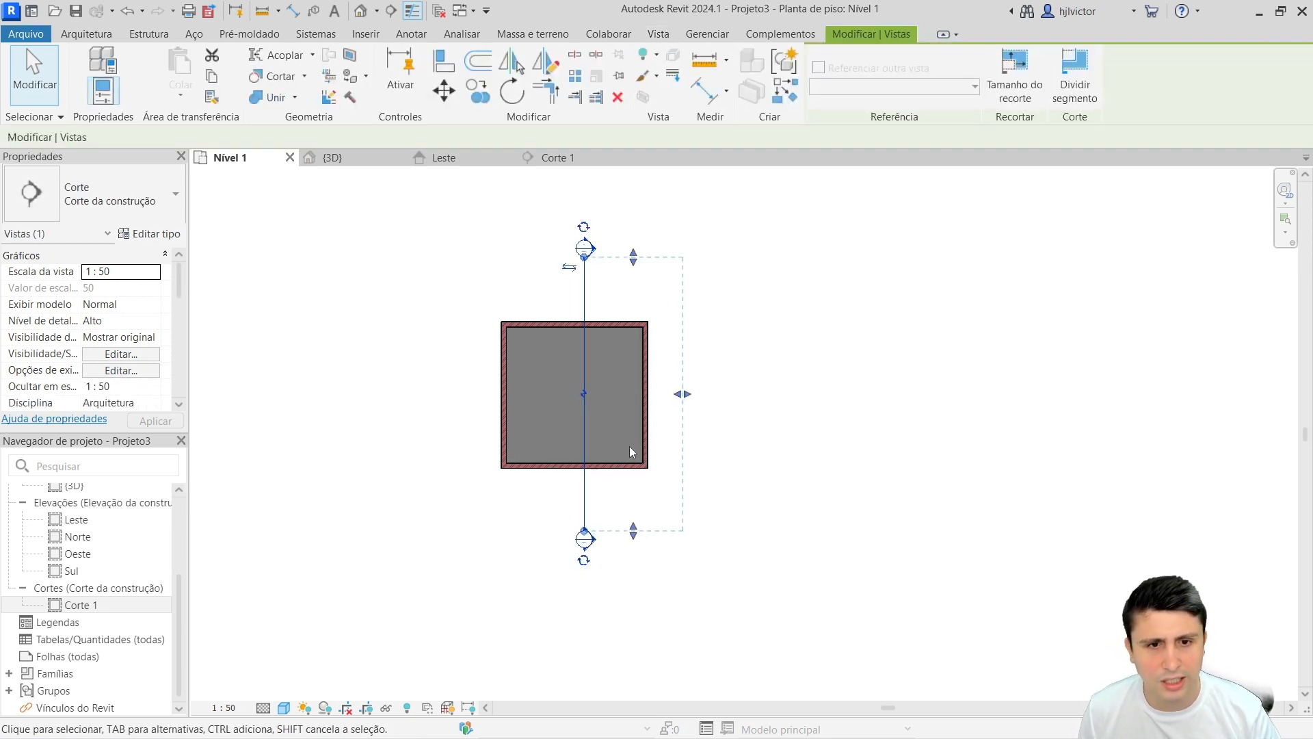
{"action": "left_click", "coordinate": [753, 451]}
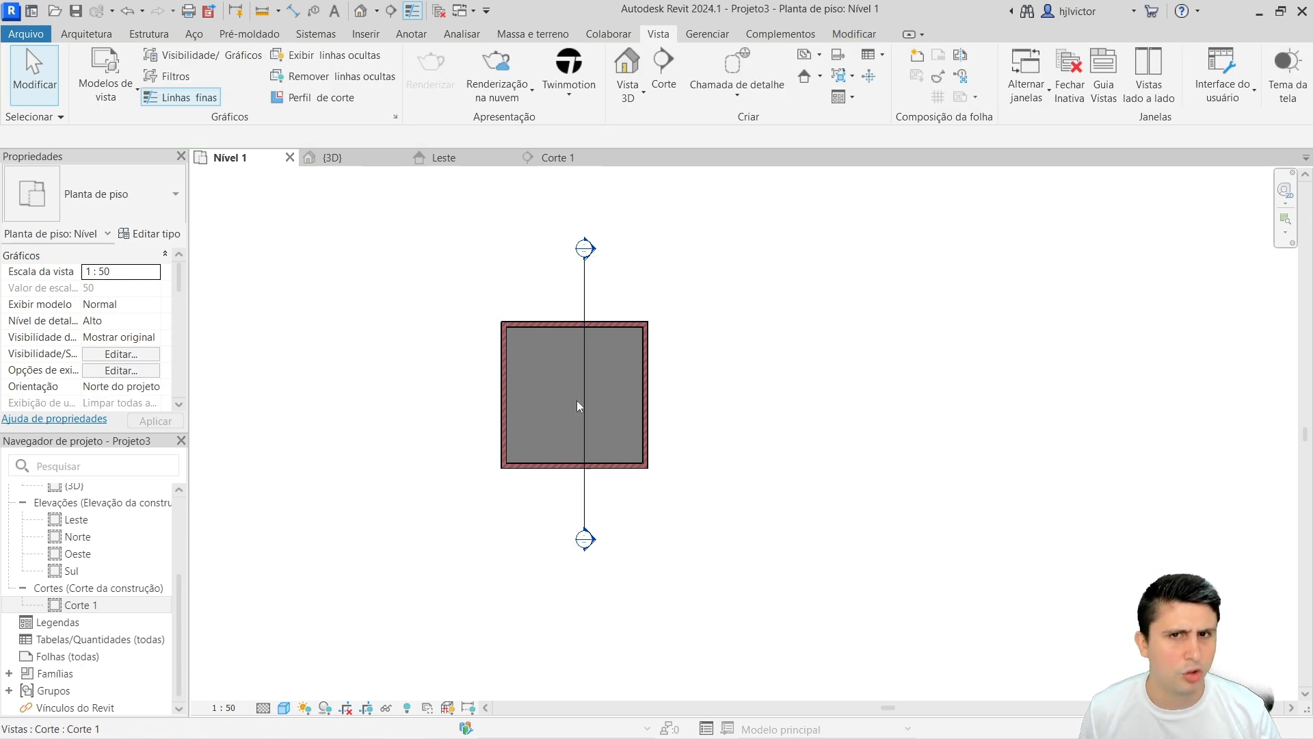
Examine how the cut walls meet the floor in the Corte 1 section view
{"action": "left_click", "coordinate": [555, 157]}
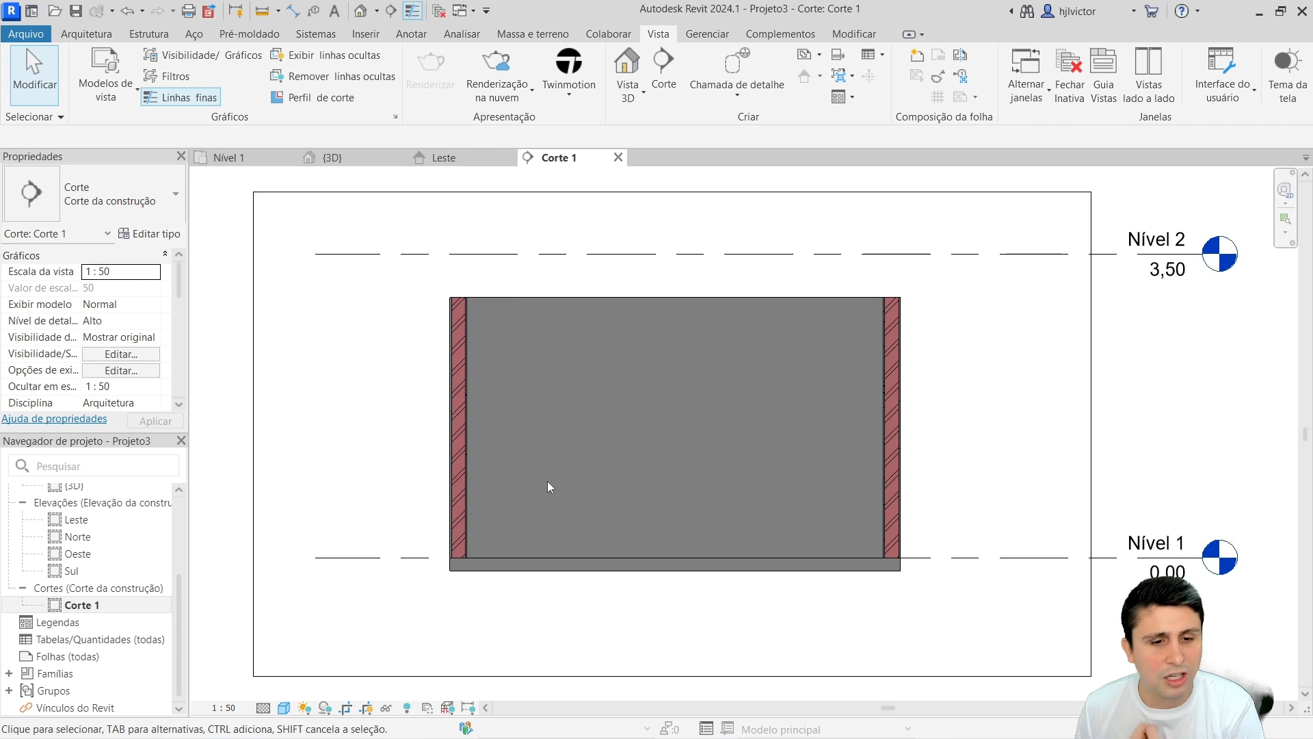
{"action": "scroll", "coordinate": [491, 591], "scroll_direction": "up", "scroll_amount": 2}
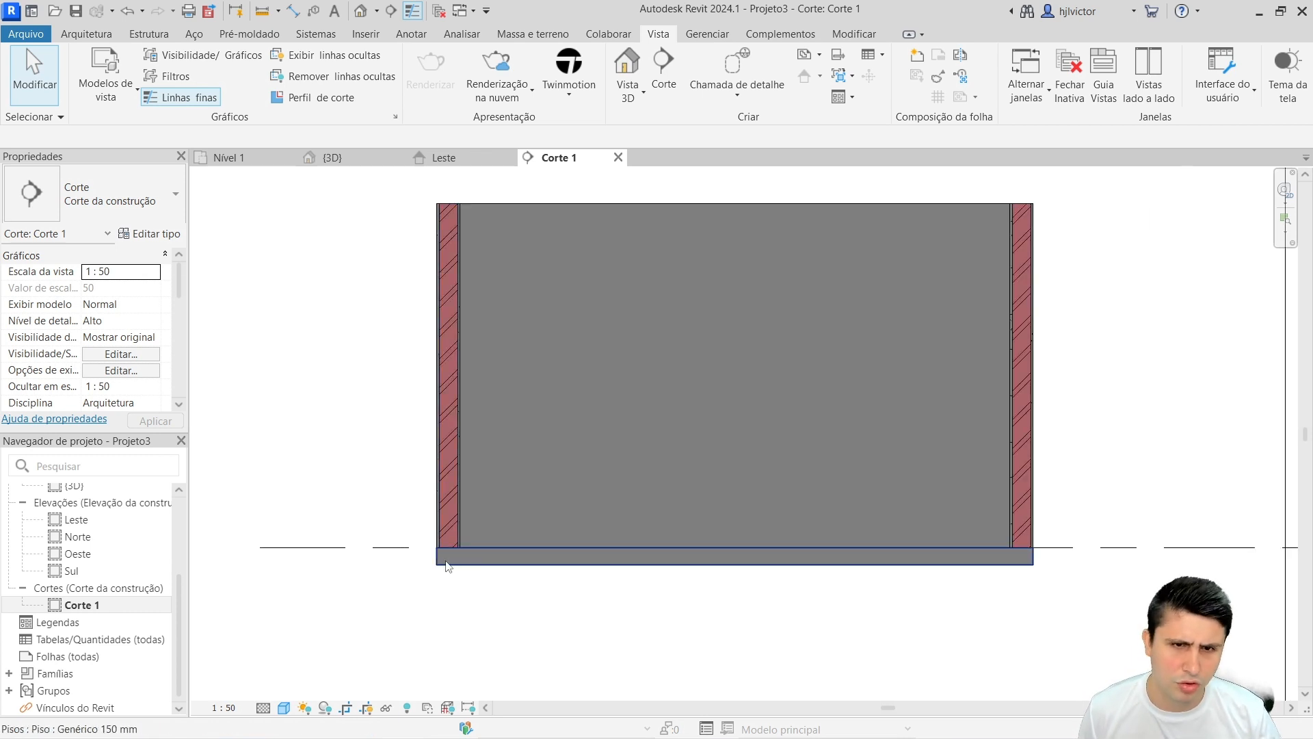
{"action": "scroll", "coordinate": [489, 520], "scroll_direction": "down", "scroll_amount": 2}
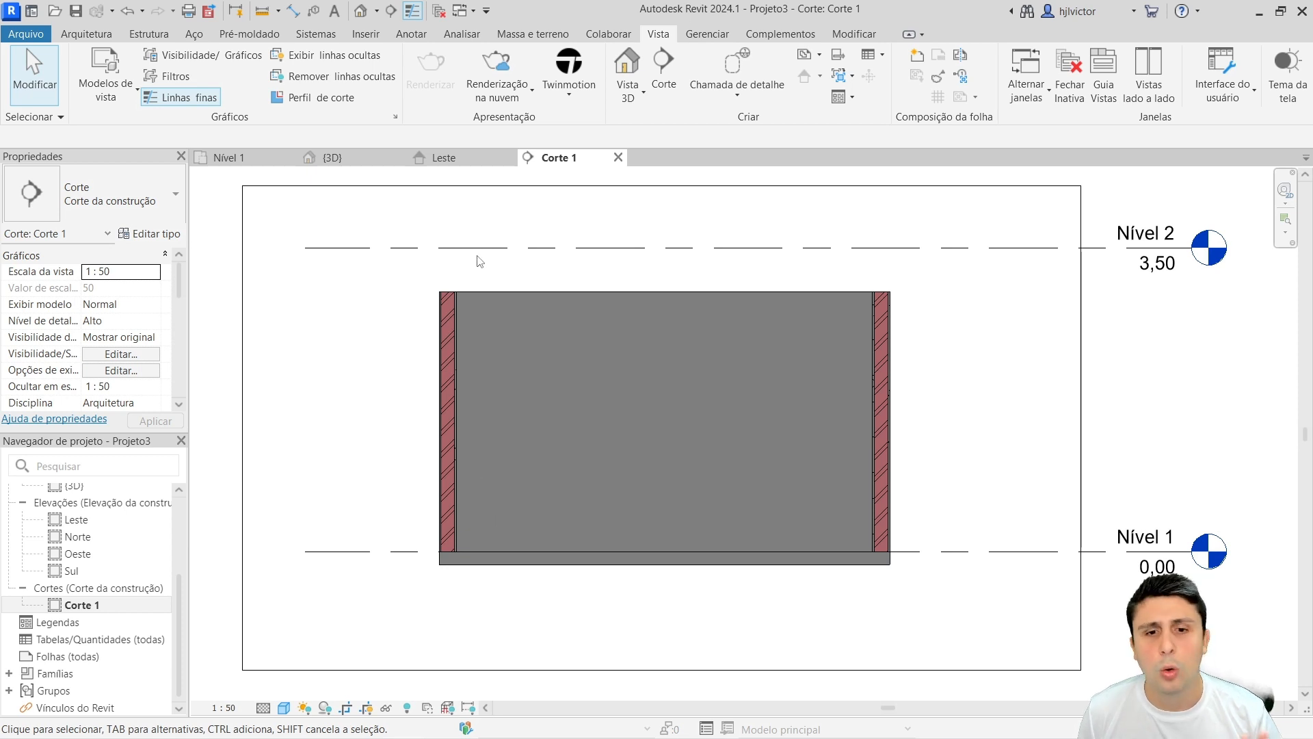
Create a horizontal section line across the room in the Nível 1 plan, extending past the left and right walls
{"action": "left_click", "coordinate": [232, 157]}
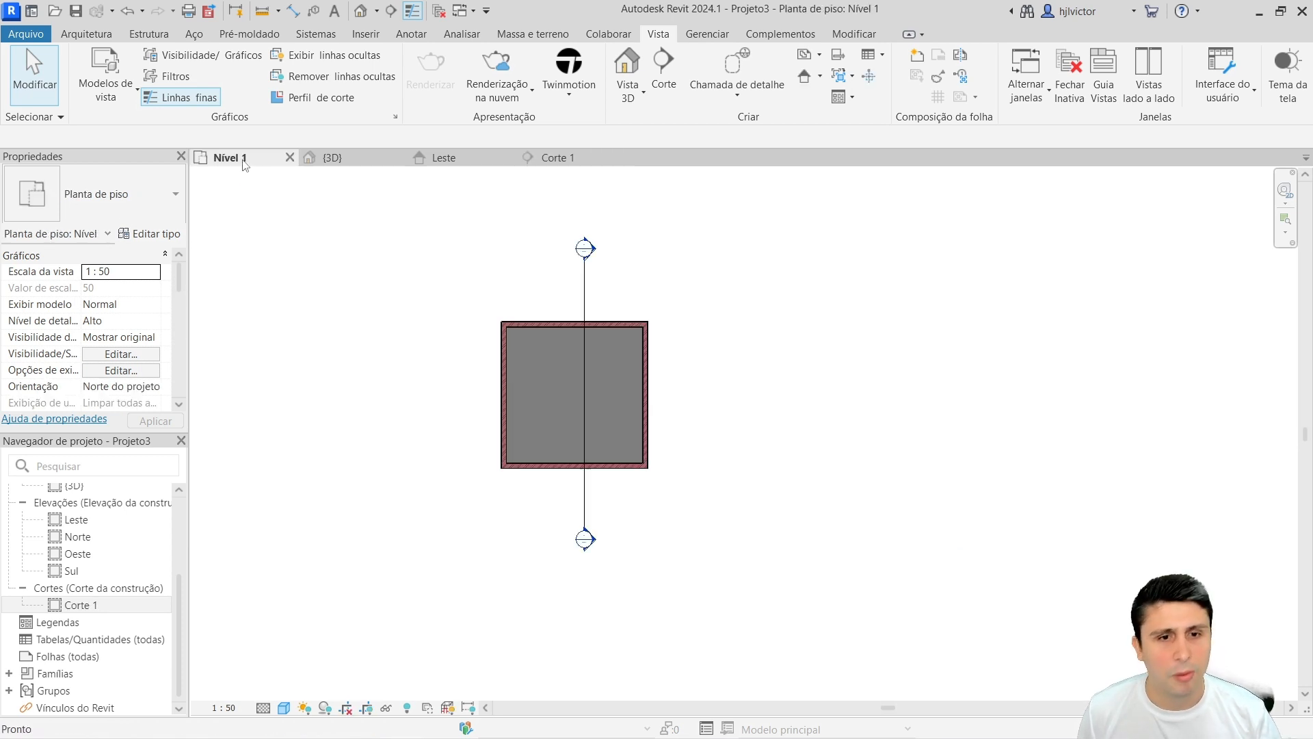
{"action": "left_click", "coordinate": [664, 72]}
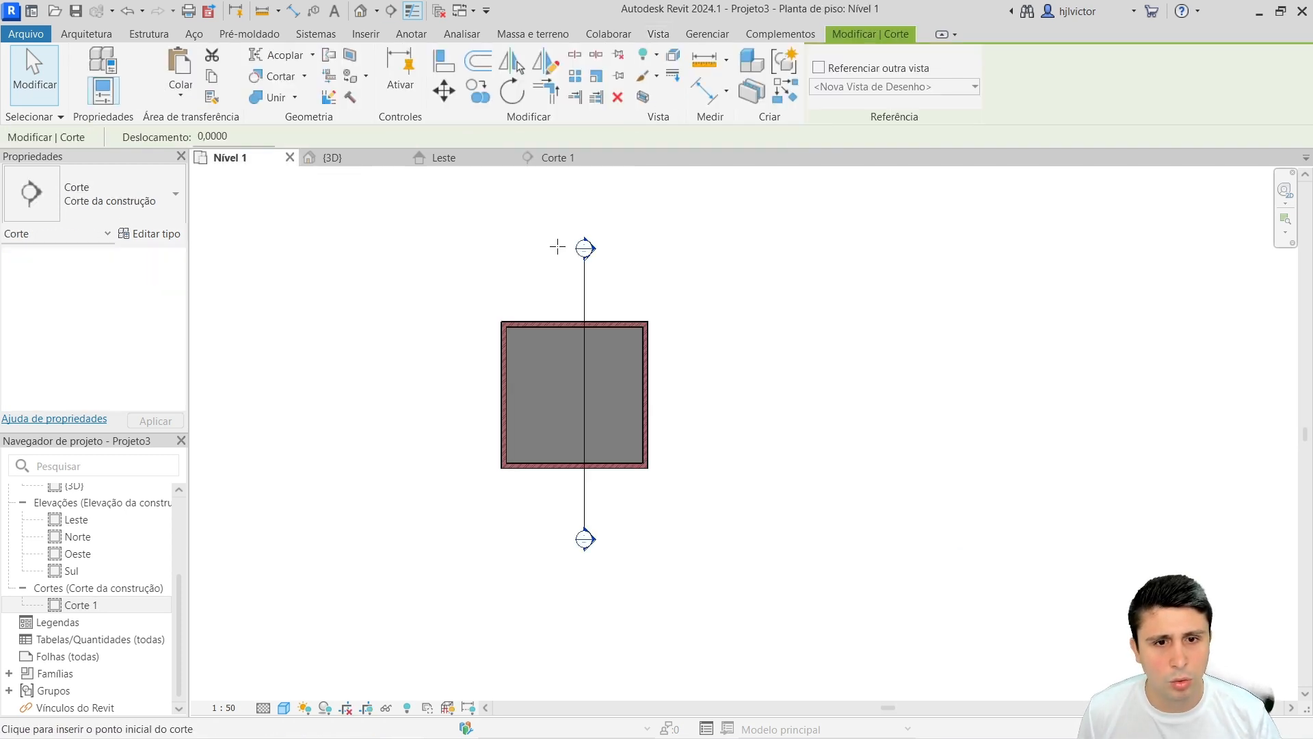
{"action": "left_click", "coordinate": [451, 380]}
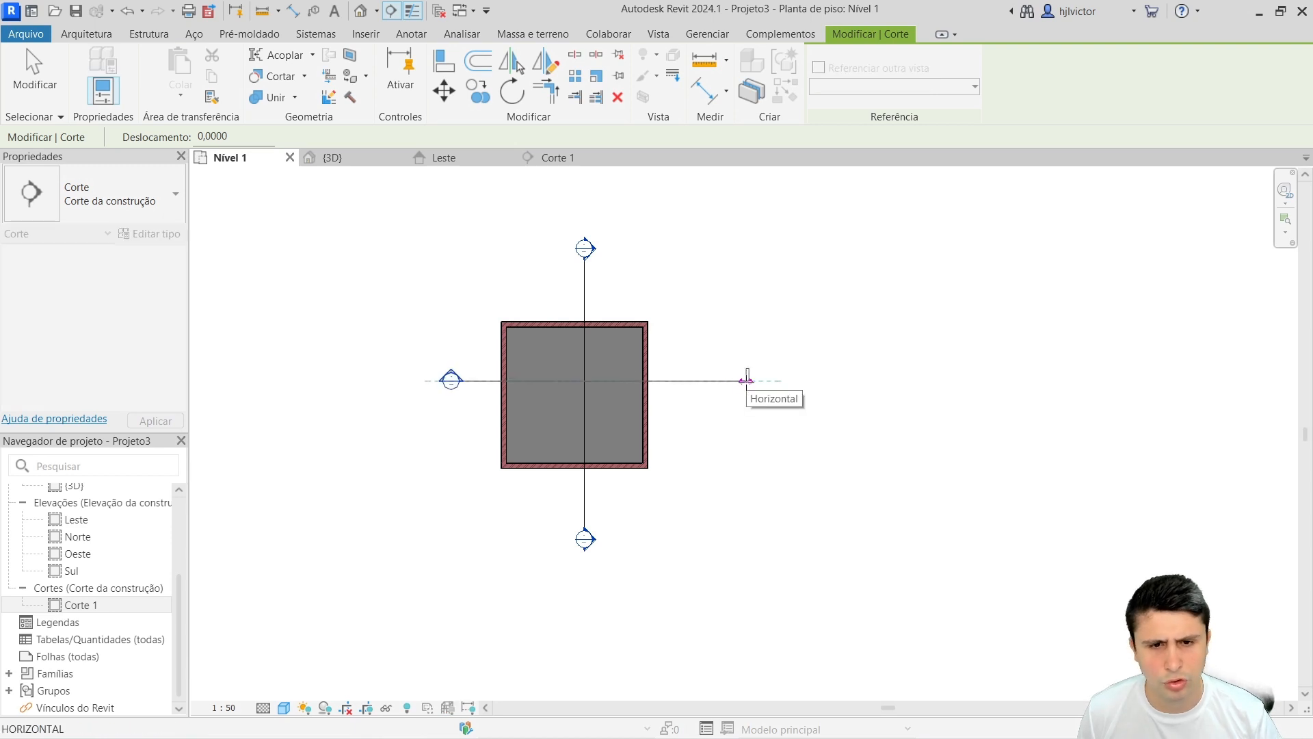
{"action": "left_click", "coordinate": [712, 381]}
{"action": "scroll", "coordinate": [659, 397], "scroll_direction": "up", "scroll_amount": 2}
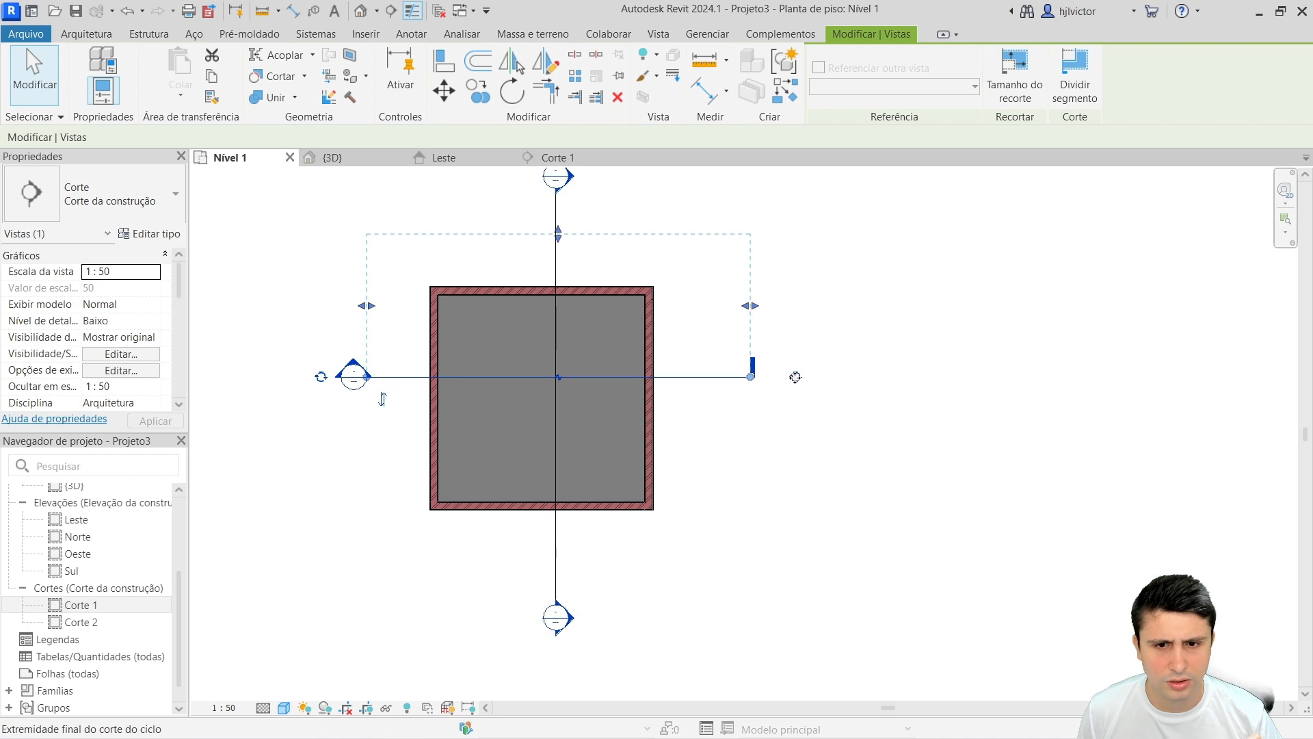
Show a section head at the right end of the horizontal section line in the Nível 1 plan and open its Corte 2 view
{"action": "left_click", "coordinate": [383, 400]}
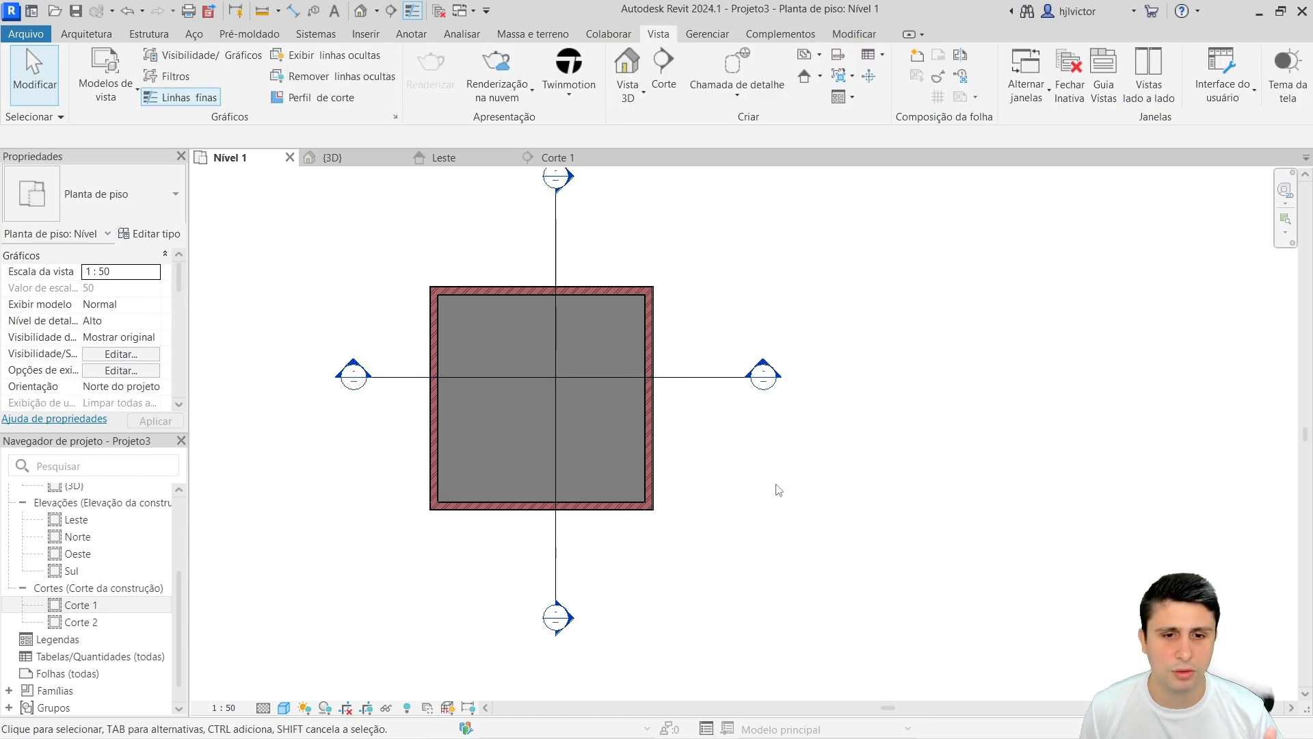
{"action": "scroll", "coordinate": [334, 354], "scroll_direction": "up", "scroll_amount": 1}
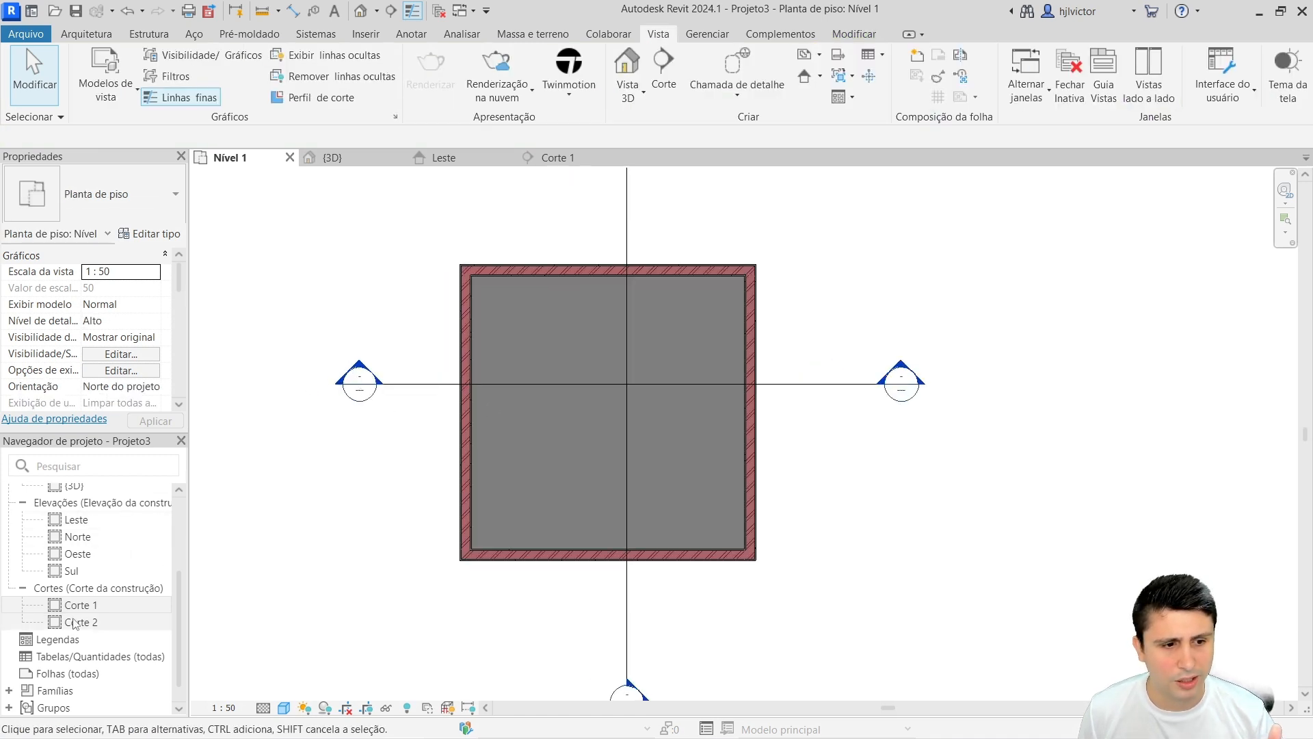
{"action": "double_click", "coordinate": [360, 366]}
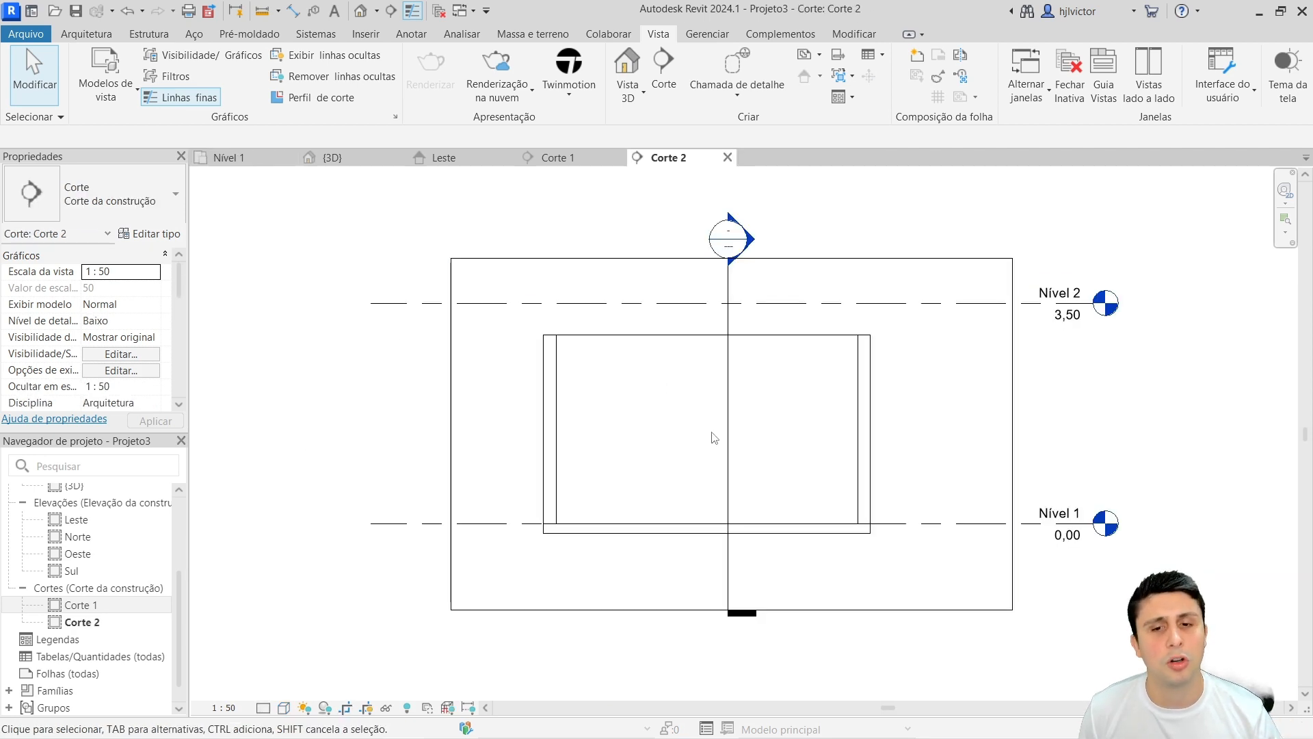
Set the Corte 2 section view to Alto detail level and the Cores consistentes visual style
{"action": "scroll", "coordinate": [713, 437], "scroll_direction": "up", "scroll_amount": 1}
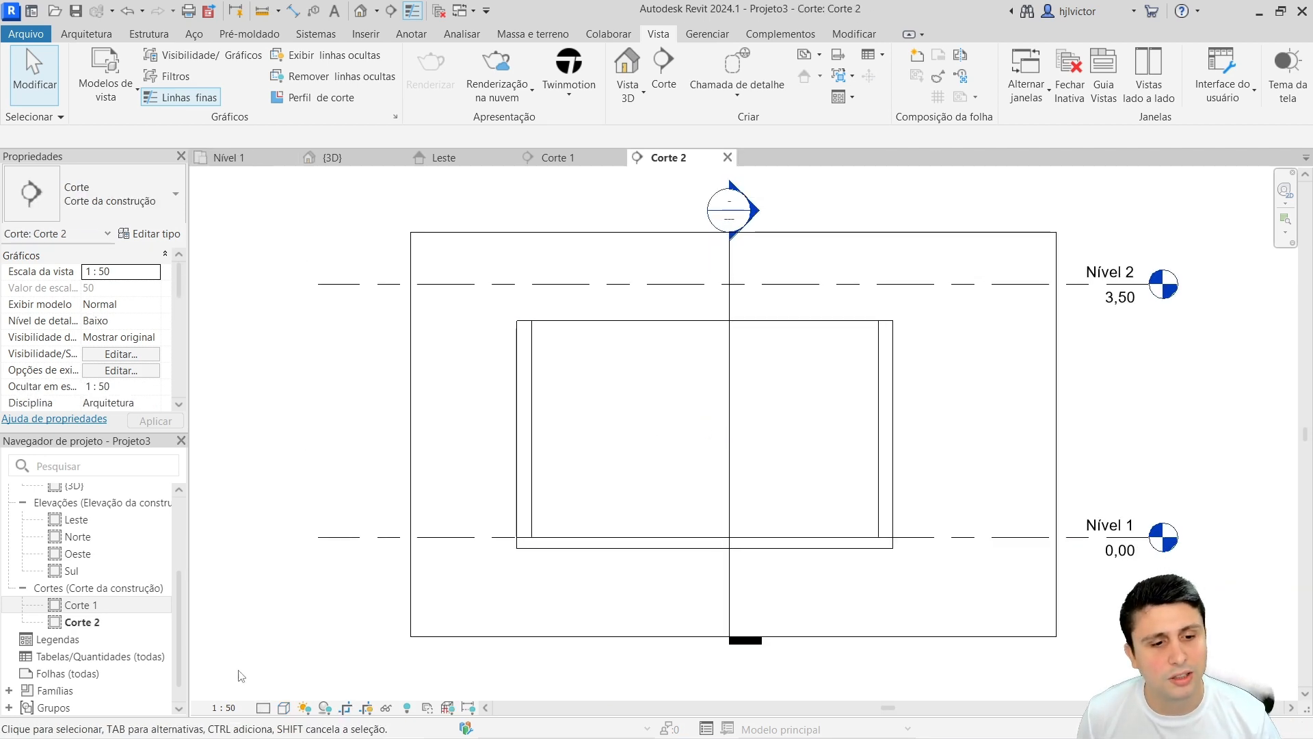
{"action": "left_click", "coordinate": [284, 707]}
{"action": "left_click", "coordinate": [281, 691]}
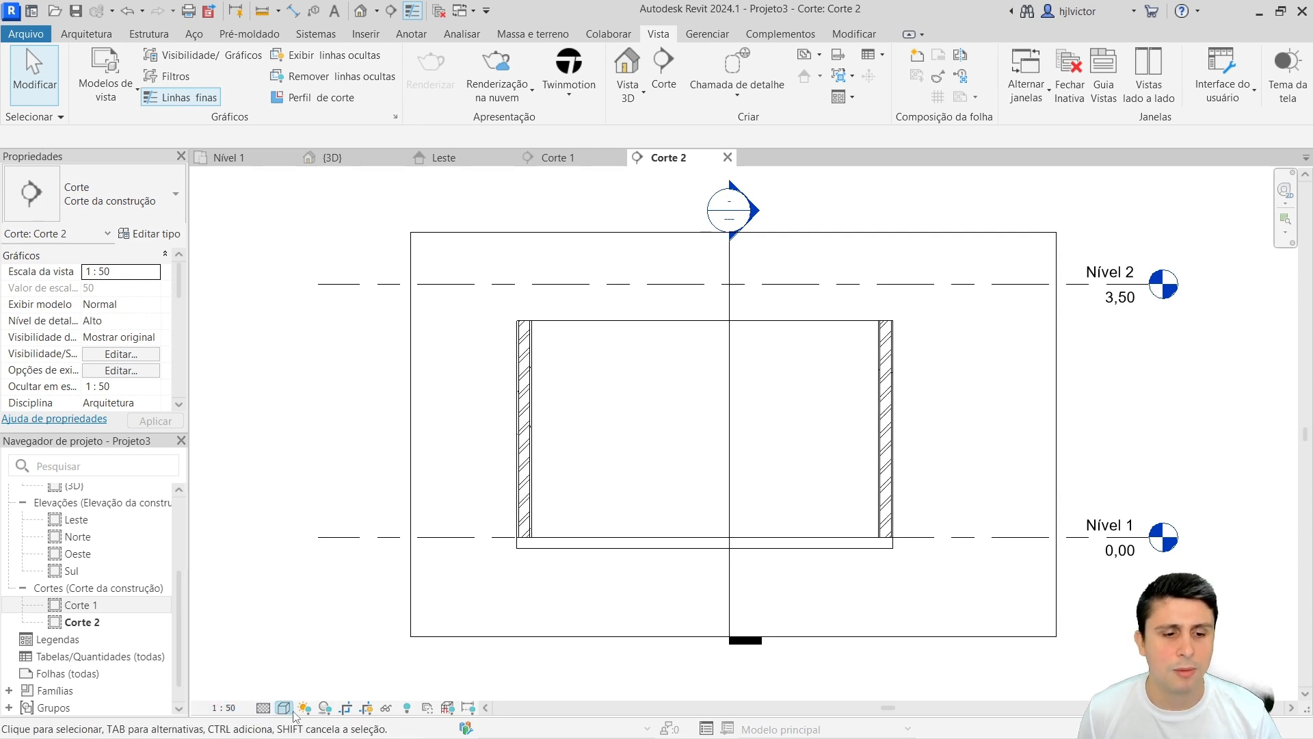
{"action": "left_click", "coordinate": [284, 707]}
{"action": "left_click", "coordinate": [321, 651]}
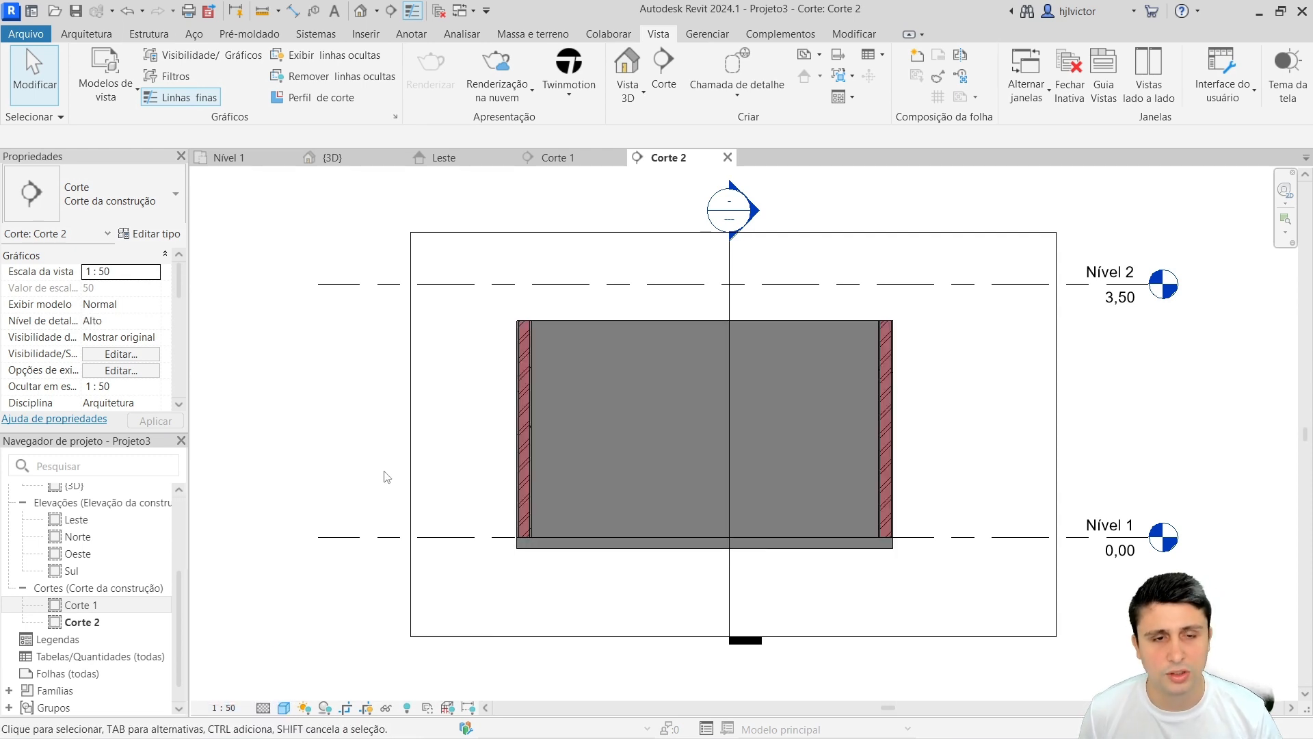
Review the Nível 1 plan, the {3D} view, the Leste elevation and the Corte 1 section, returning to the Nível 1 plan
{"action": "left_click", "coordinate": [247, 163]}
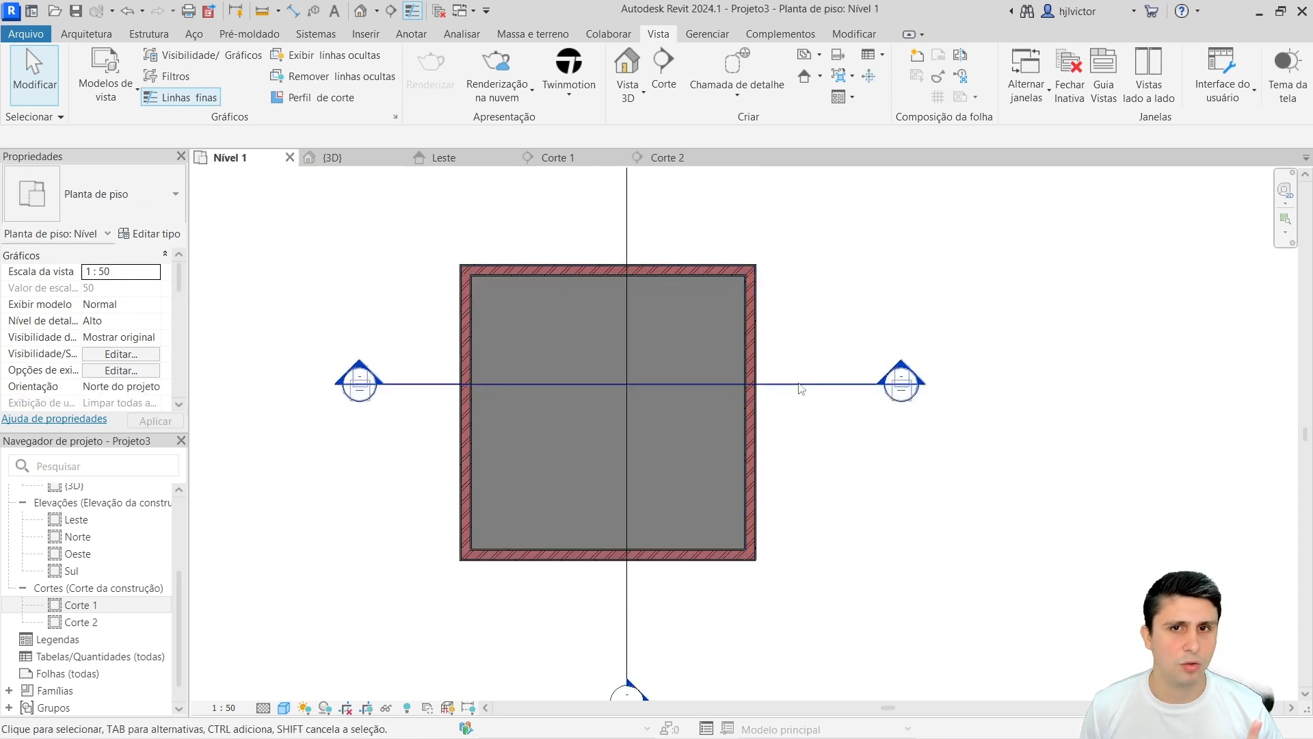
{"action": "left_click", "coordinate": [334, 161]}
{"action": "left_click", "coordinate": [449, 167]}
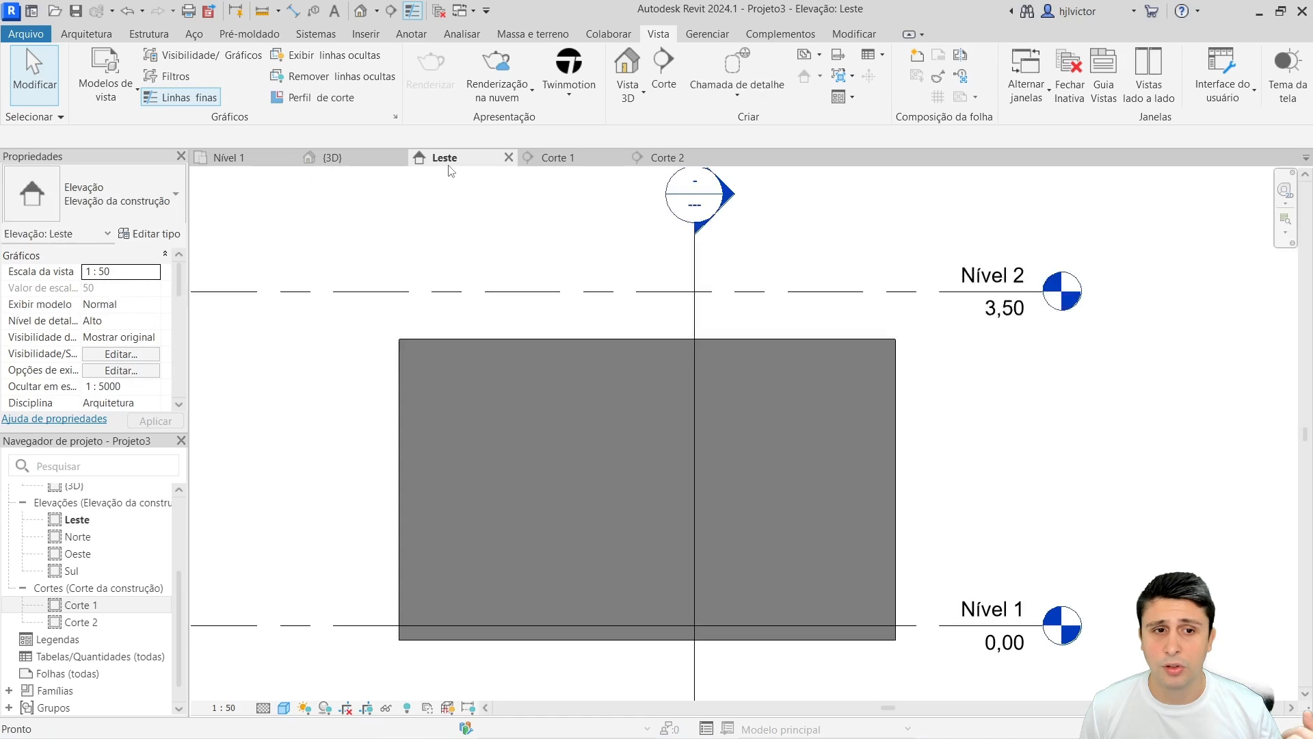
{"action": "left_click", "coordinate": [554, 158]}
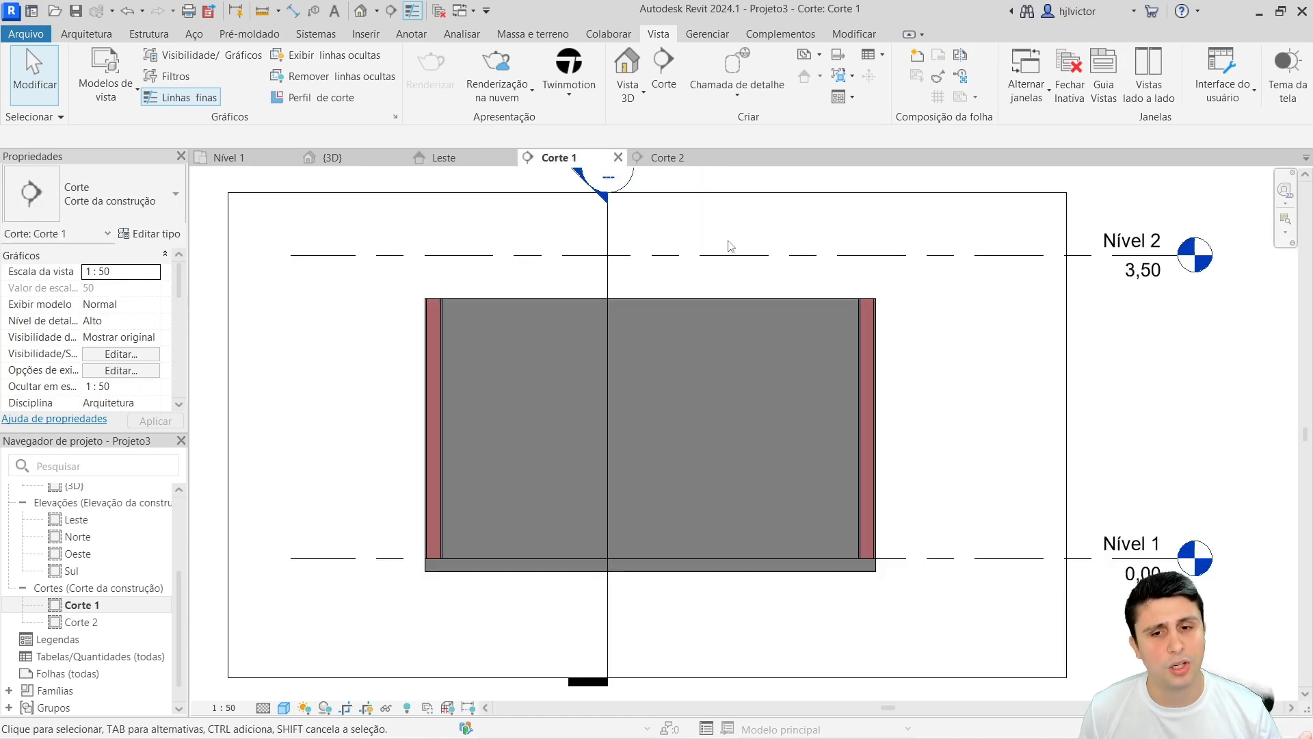
{"action": "left_click", "coordinate": [243, 162]}
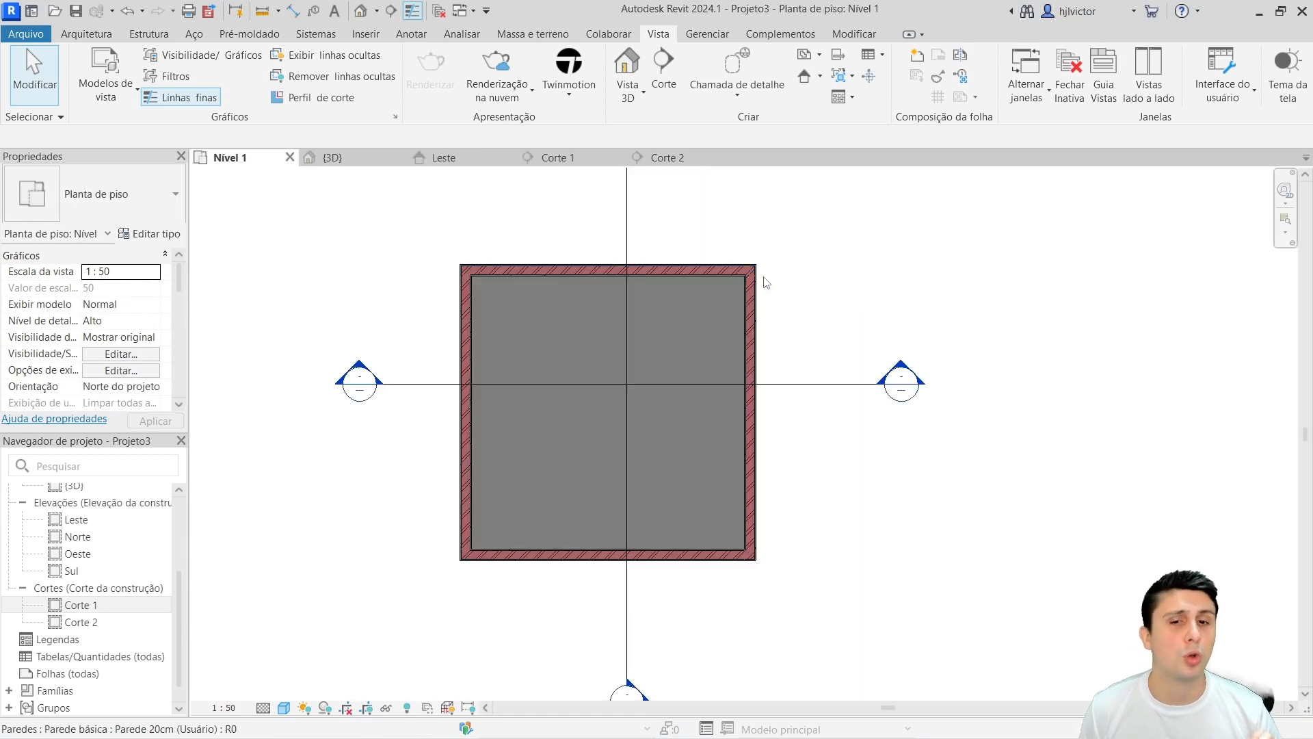
{"action": "scroll", "coordinate": [776, 281], "scroll_direction": "down", "scroll_amount": 1}
{"action": "mouse_move", "coordinate": [804, 283]}
{"action": "middle_mouse_down"}
{"action": "mouse_move", "coordinate": [745, 350]}
{"action": "mouse_move", "coordinate": [777, 346]}
{"action": "middle_mouse_up"}
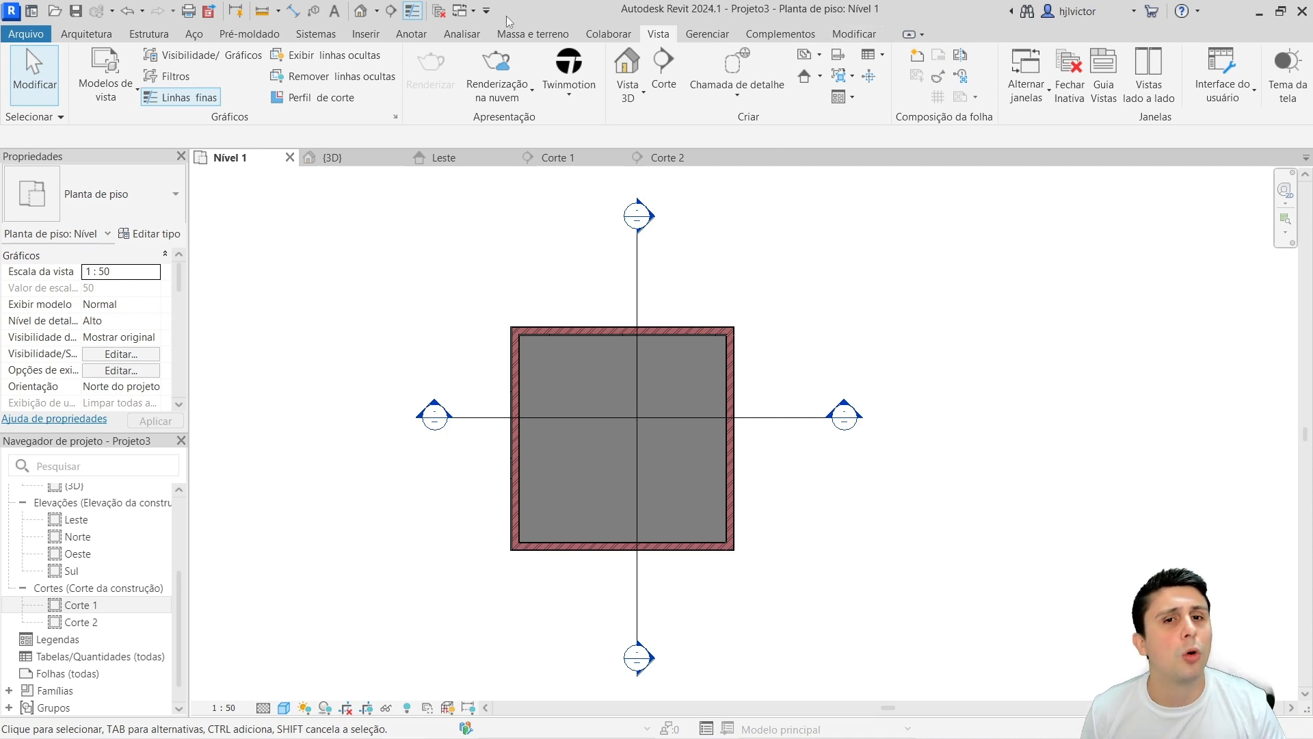
{"action": "left_click", "coordinate": [838, 37]}
{"action": "left_click", "coordinate": [96, 37]}
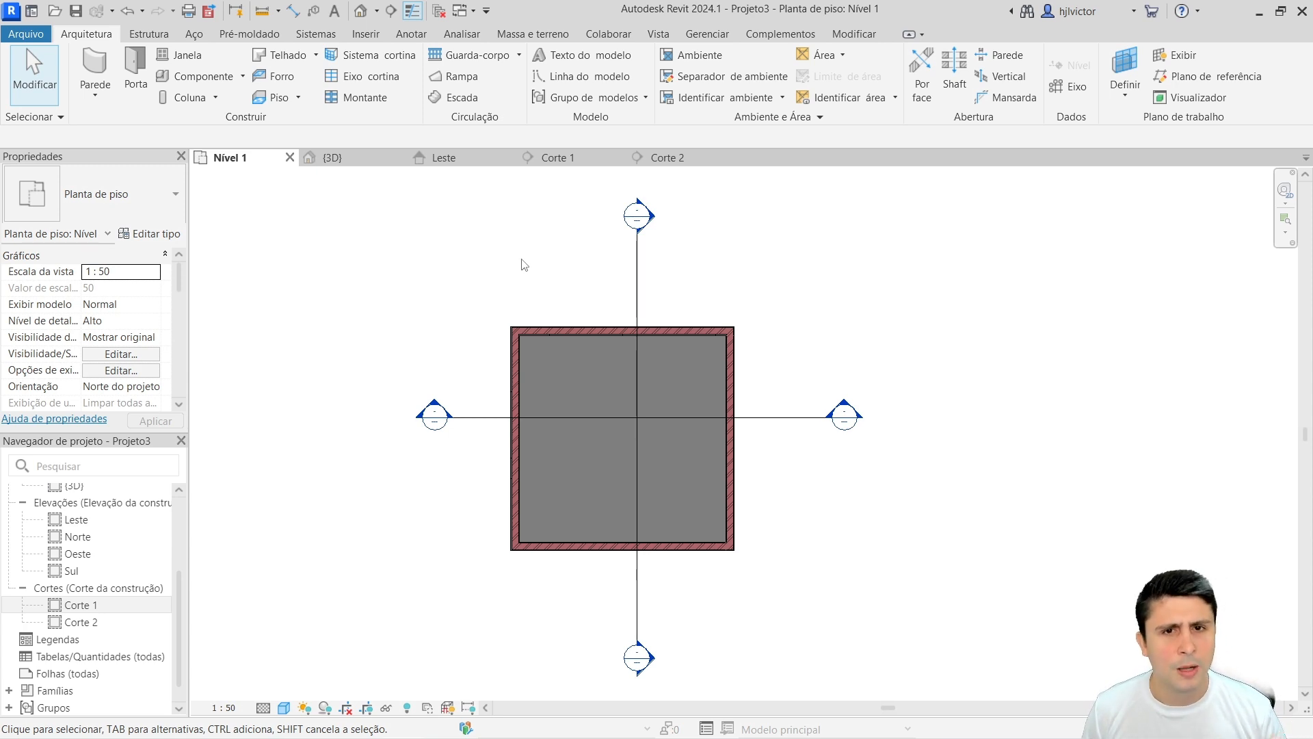
{"action": "left_click", "coordinate": [659, 34]}
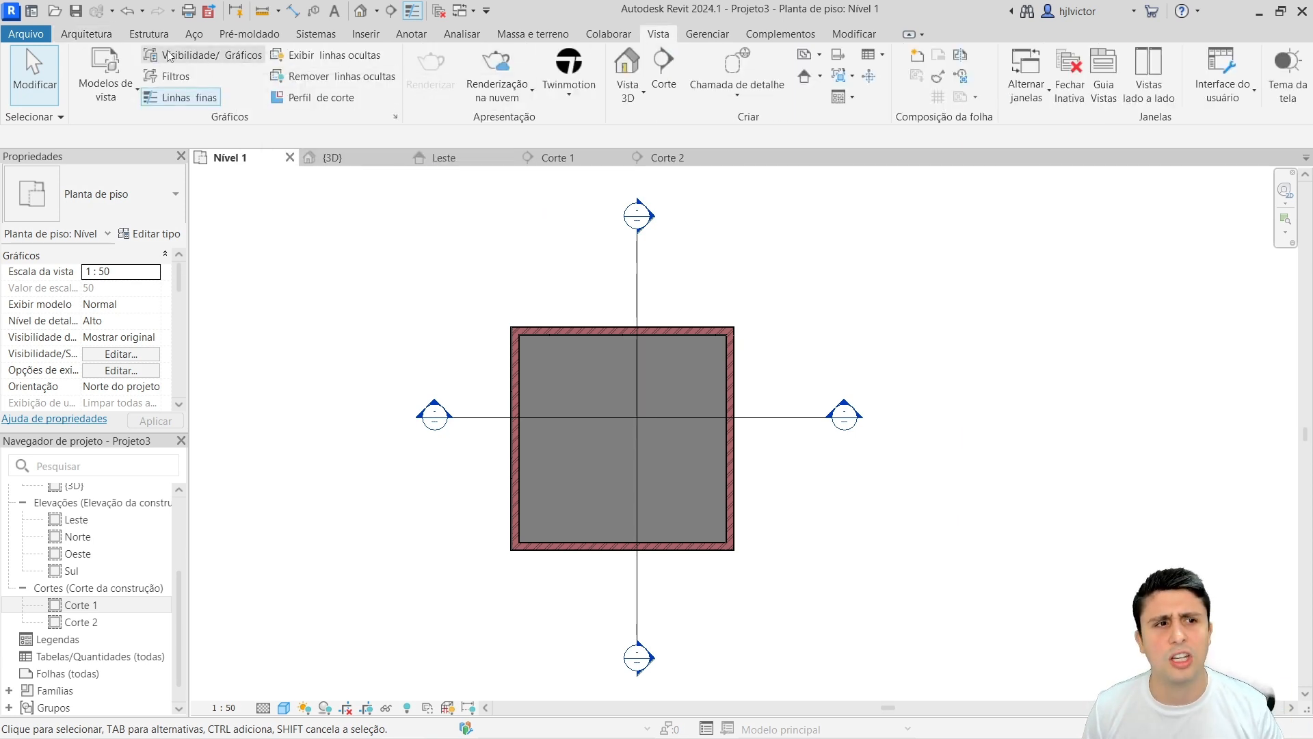
{"action": "left_click", "coordinate": [107, 36]}
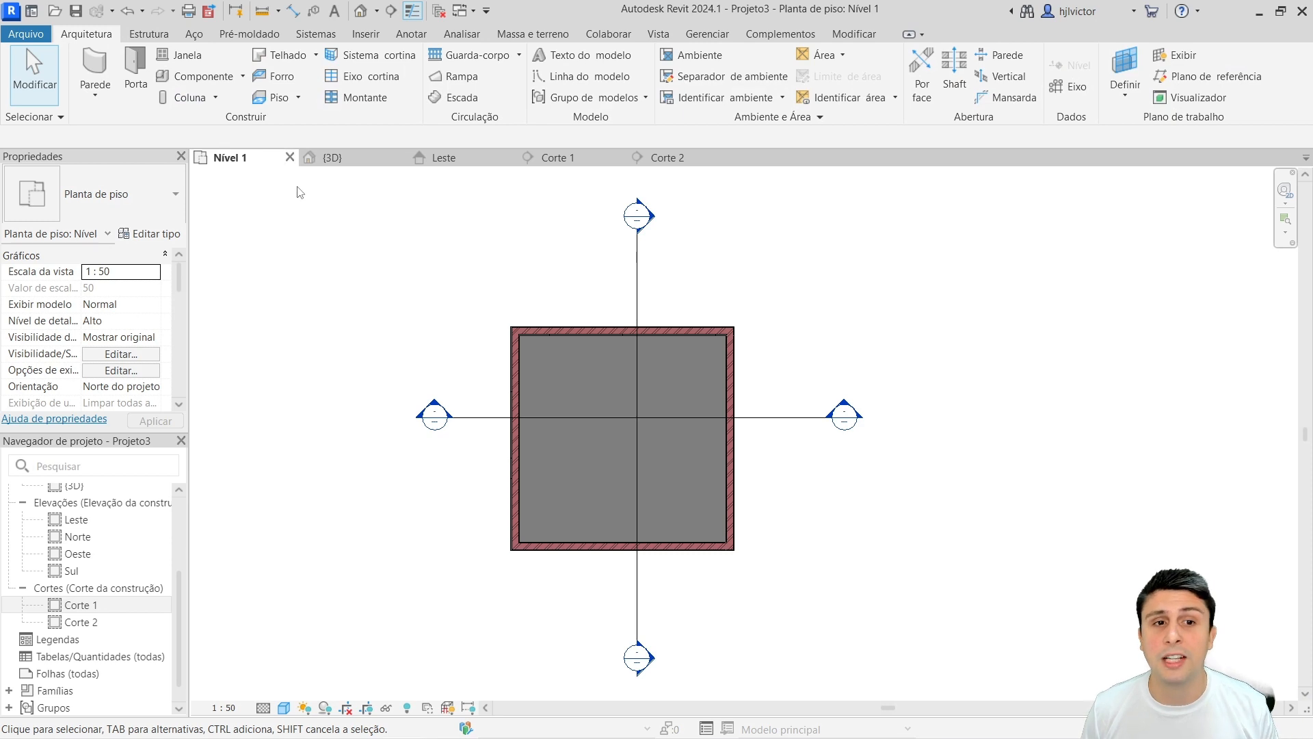
Select the room's upper wall in the Nível 1 plan and look through the available wall types without changing it
{"action": "left_click", "coordinate": [564, 331]}
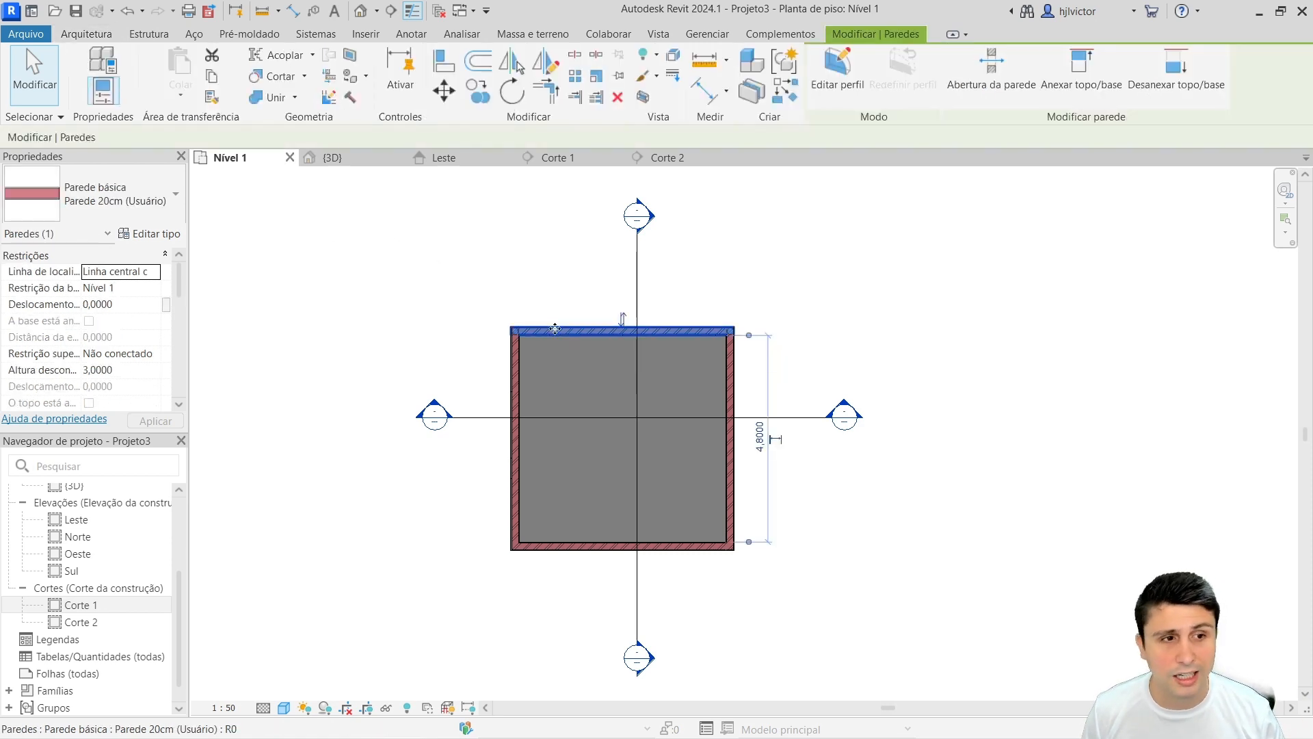
{"action": "left_click", "coordinate": [154, 209]}
{"action": "scroll", "coordinate": [136, 296], "scroll_direction": "up", "scroll_amount": 10}
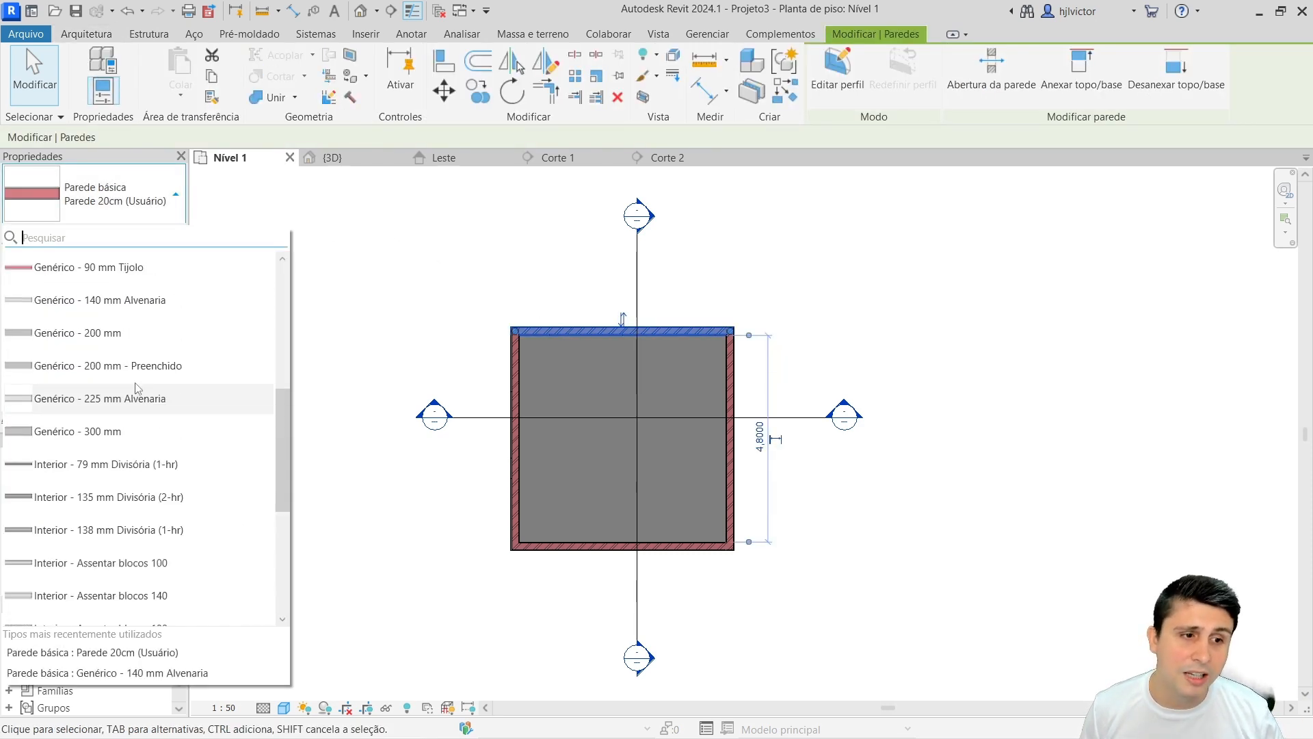
{"action": "left_click", "coordinate": [142, 207]}
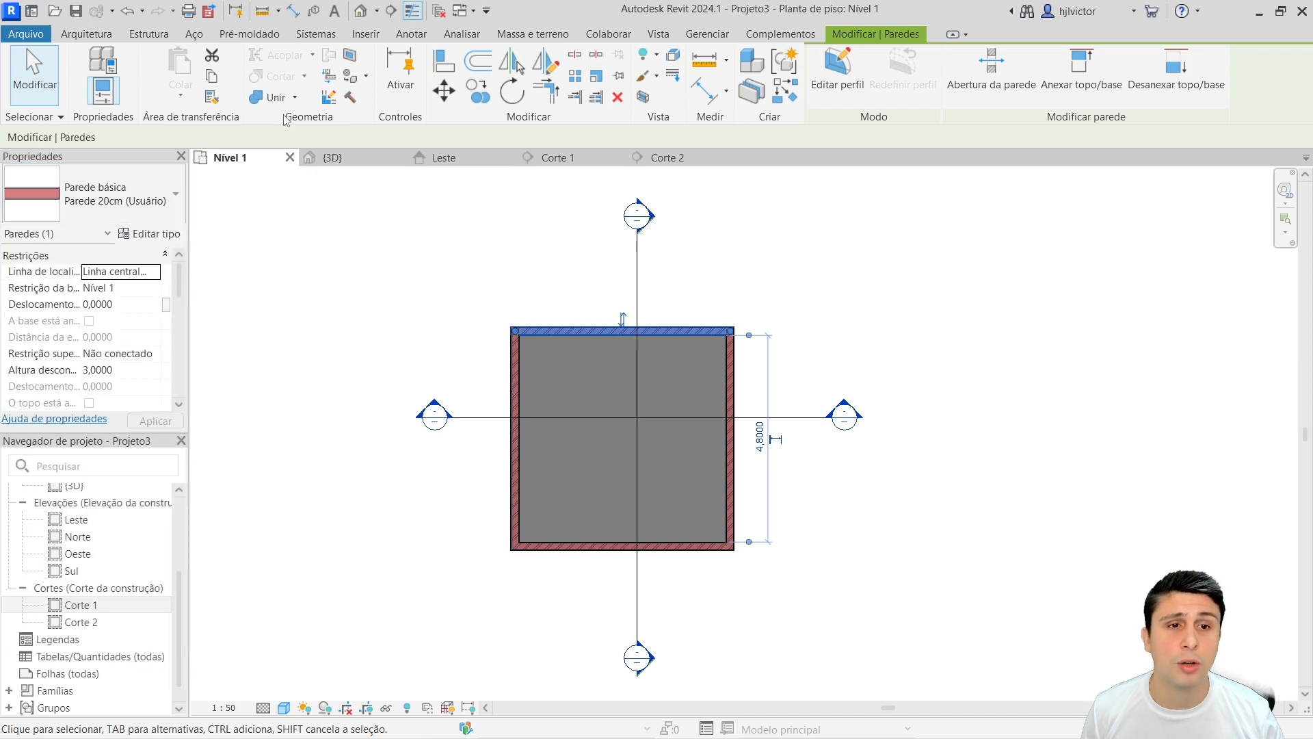
{"action": "left_click", "coordinate": [366, 34]}
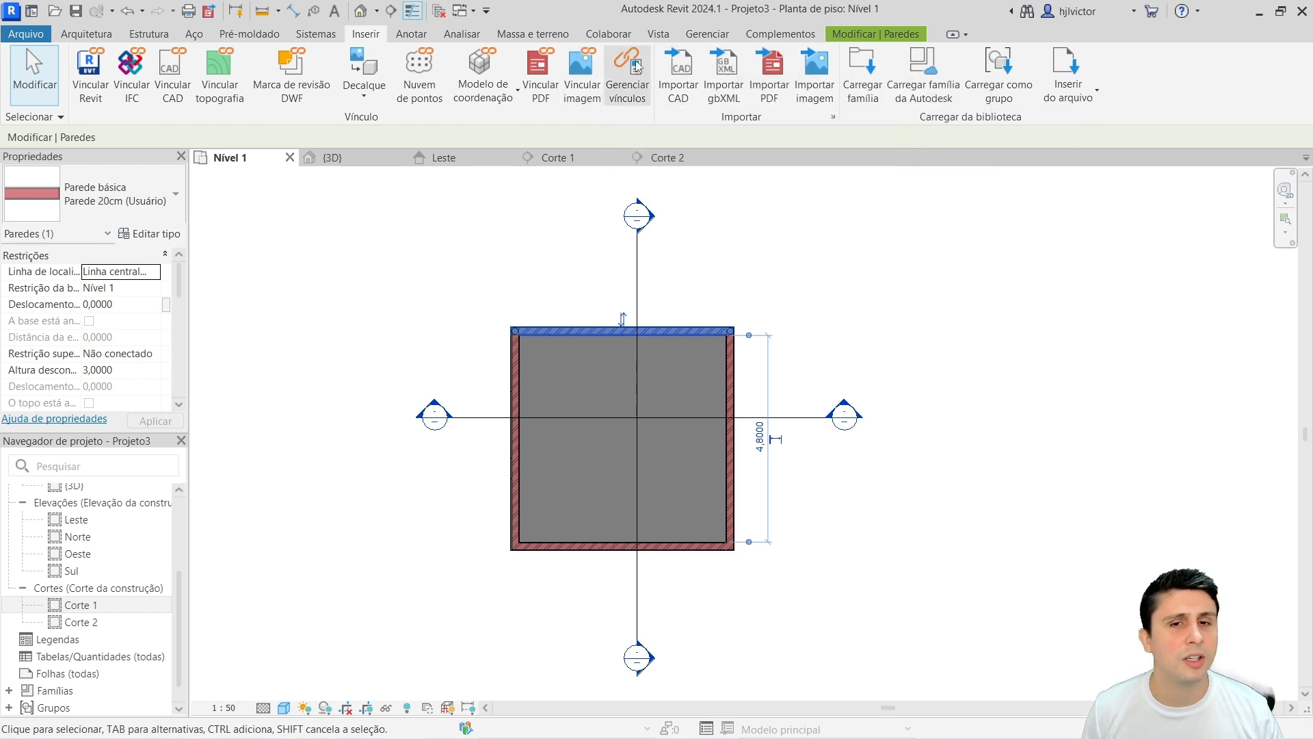
{"action": "left_click", "coordinate": [95, 38]}
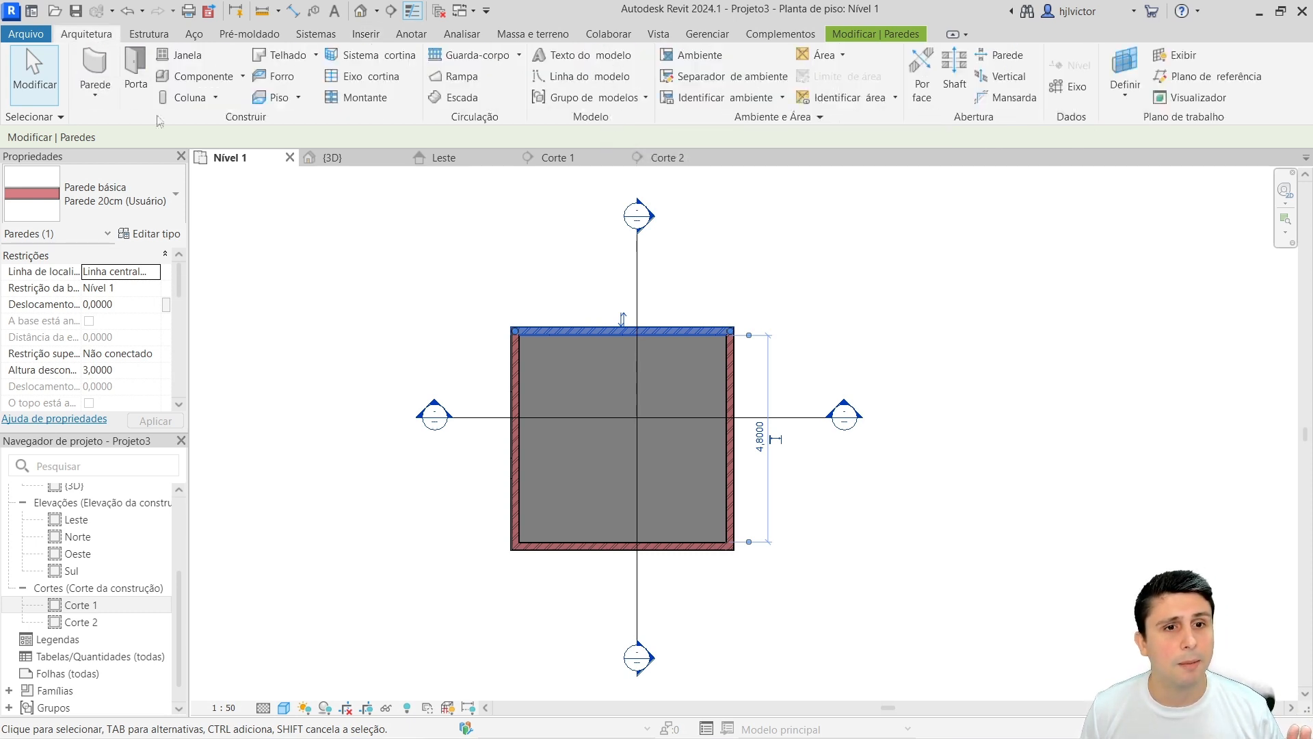